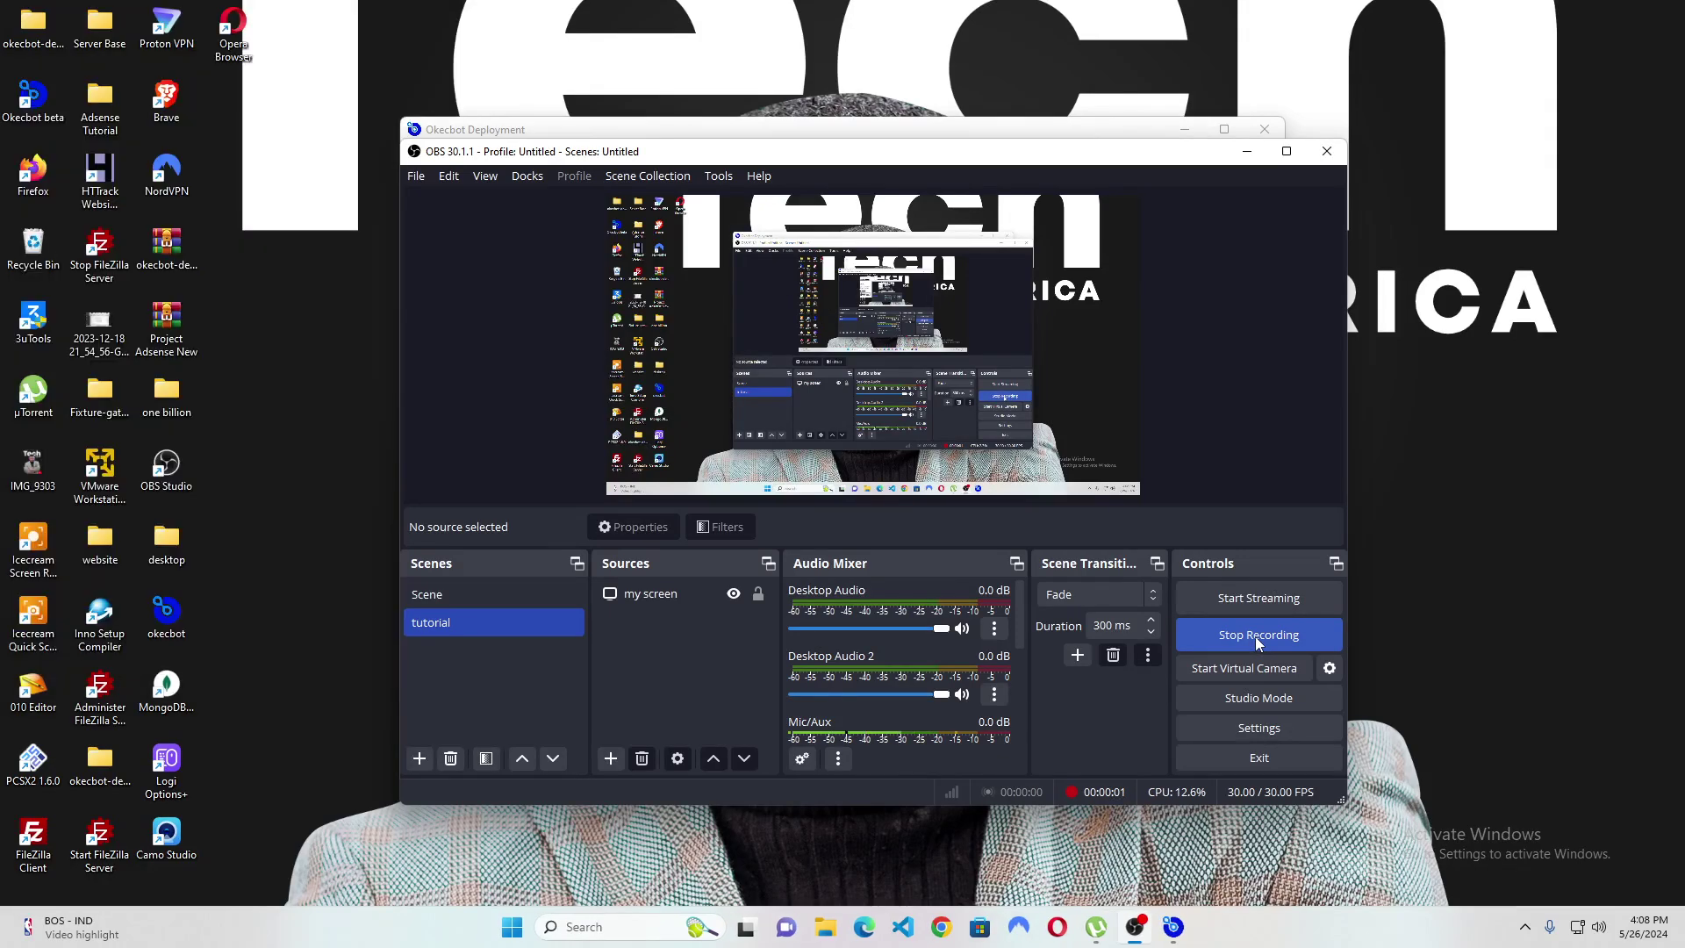
Bring Okecbot Deployment to the front and close the hina-0002 'off-bot 1 of 1' termination report.
left_click(1061, 133)
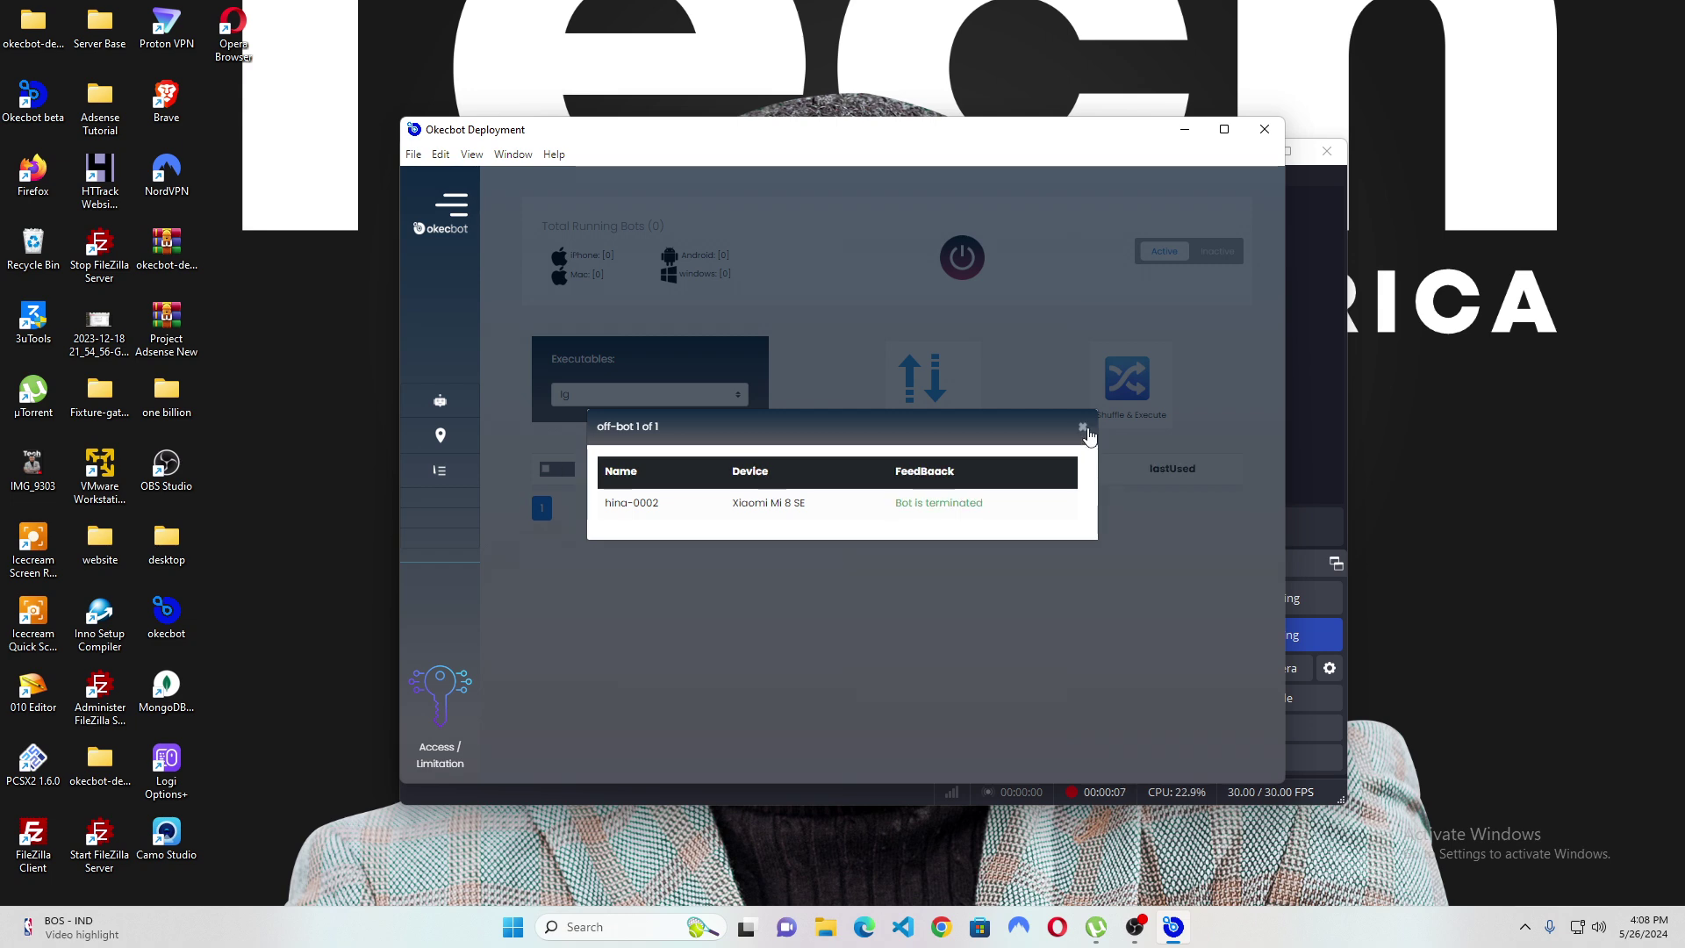
left_click(1086, 427)
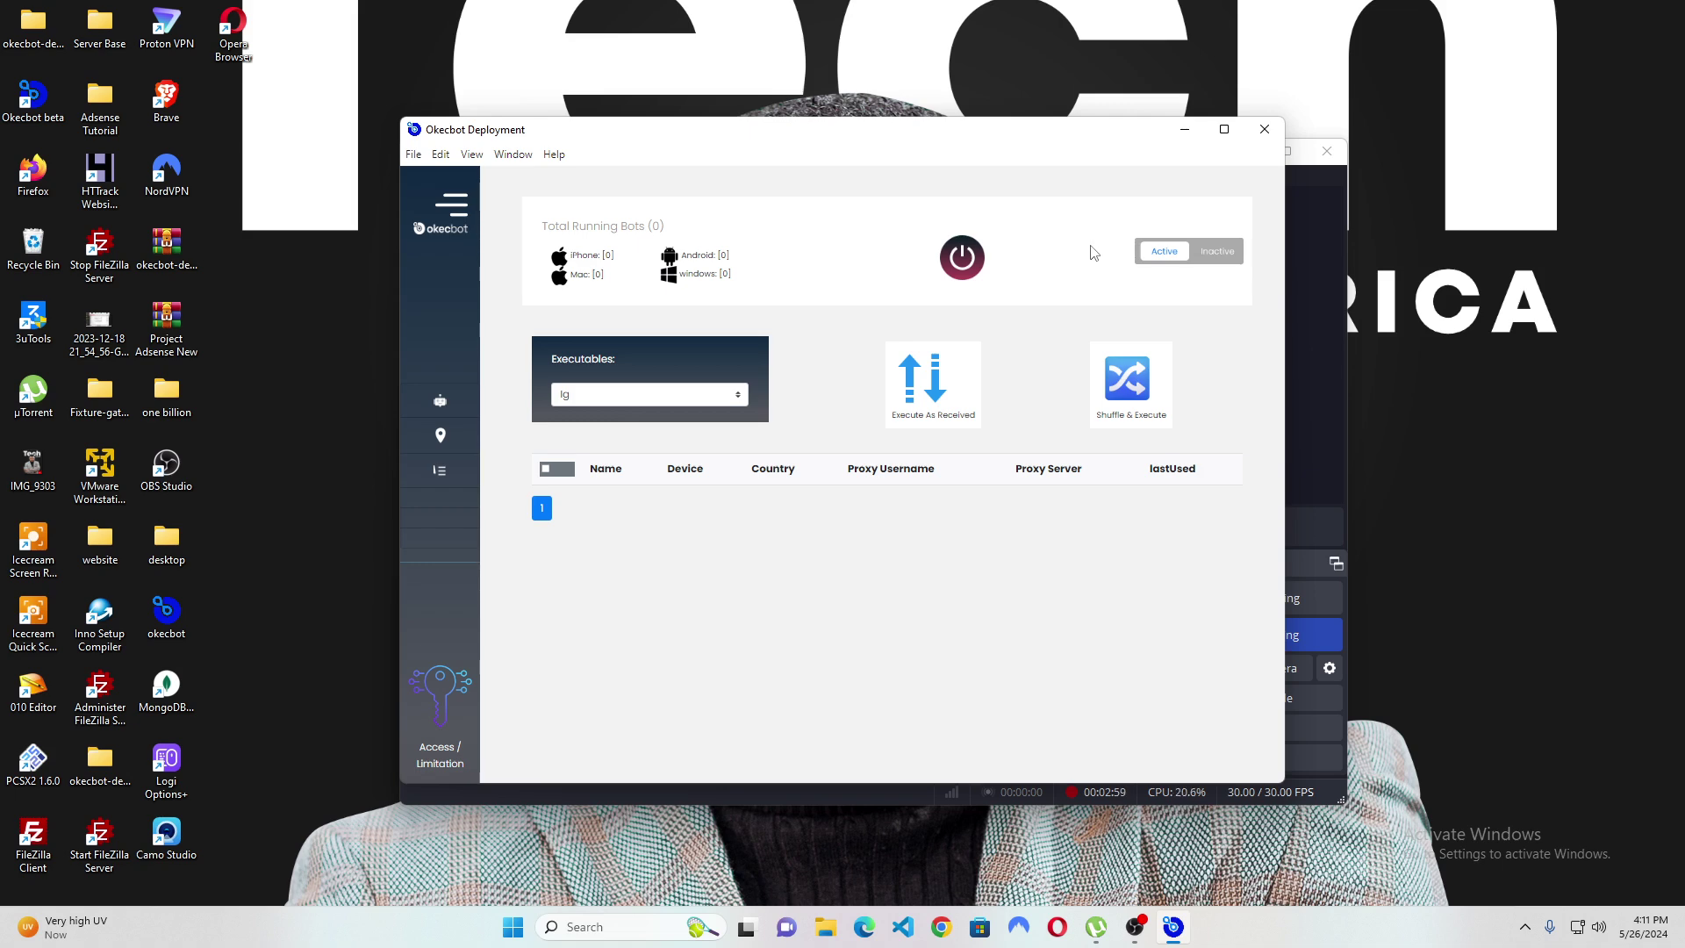
Show the inactive bots, select hina-0002, and request turning it on.
left_click(1204, 251)
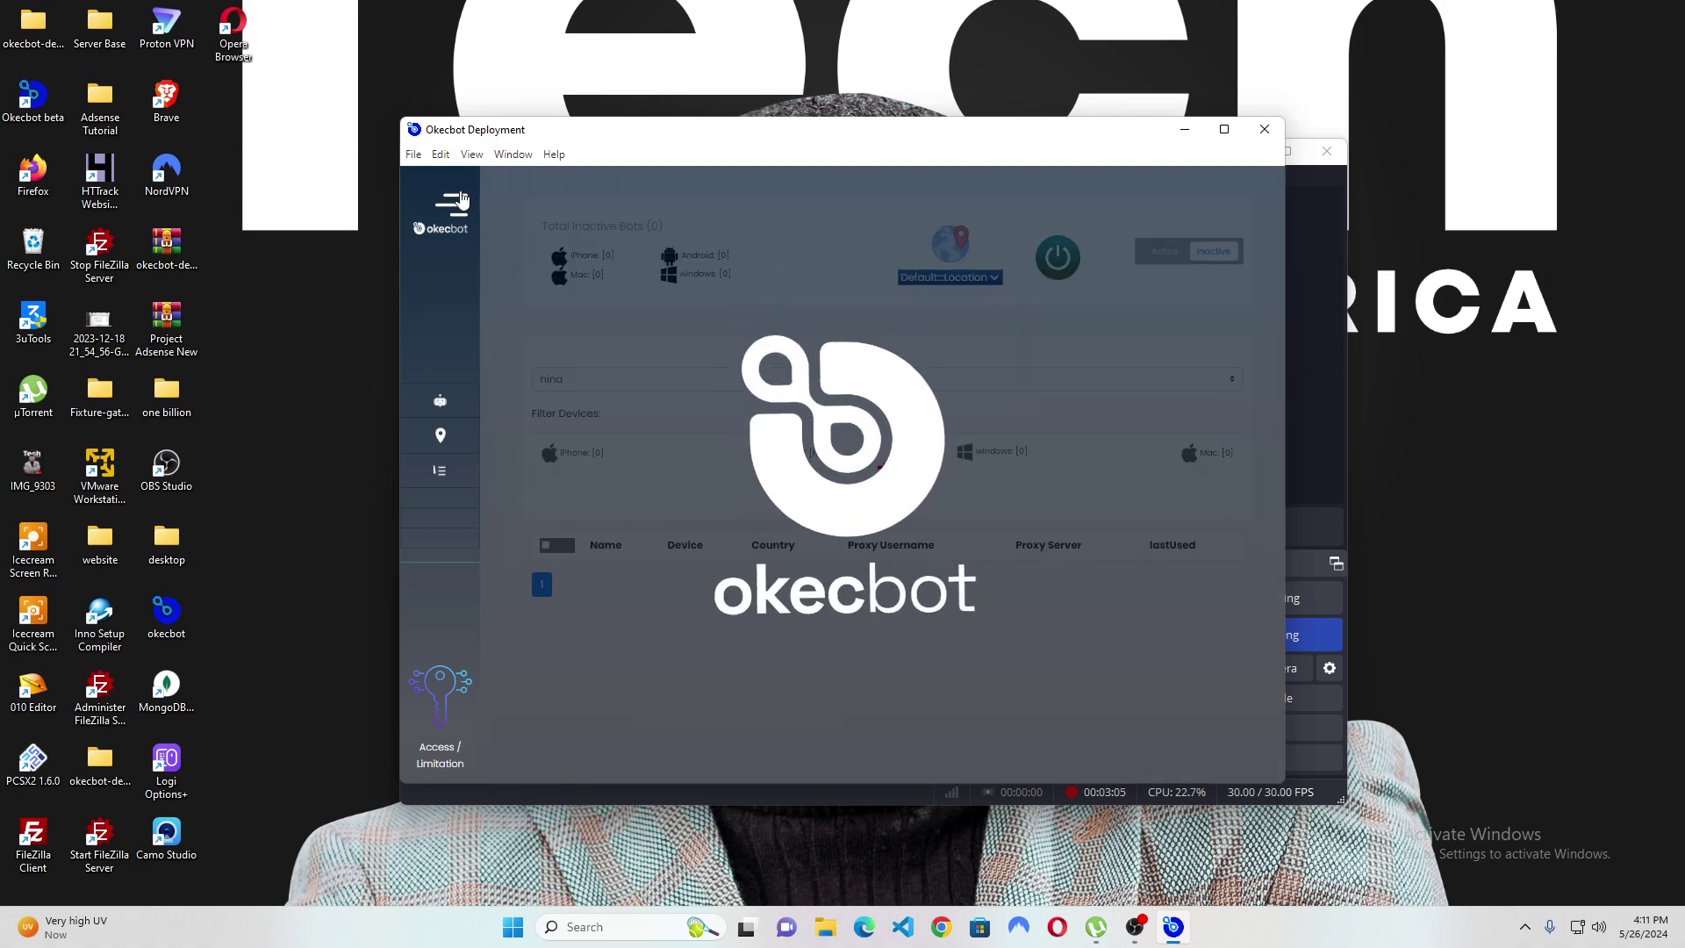
mouse_move(465, 239)
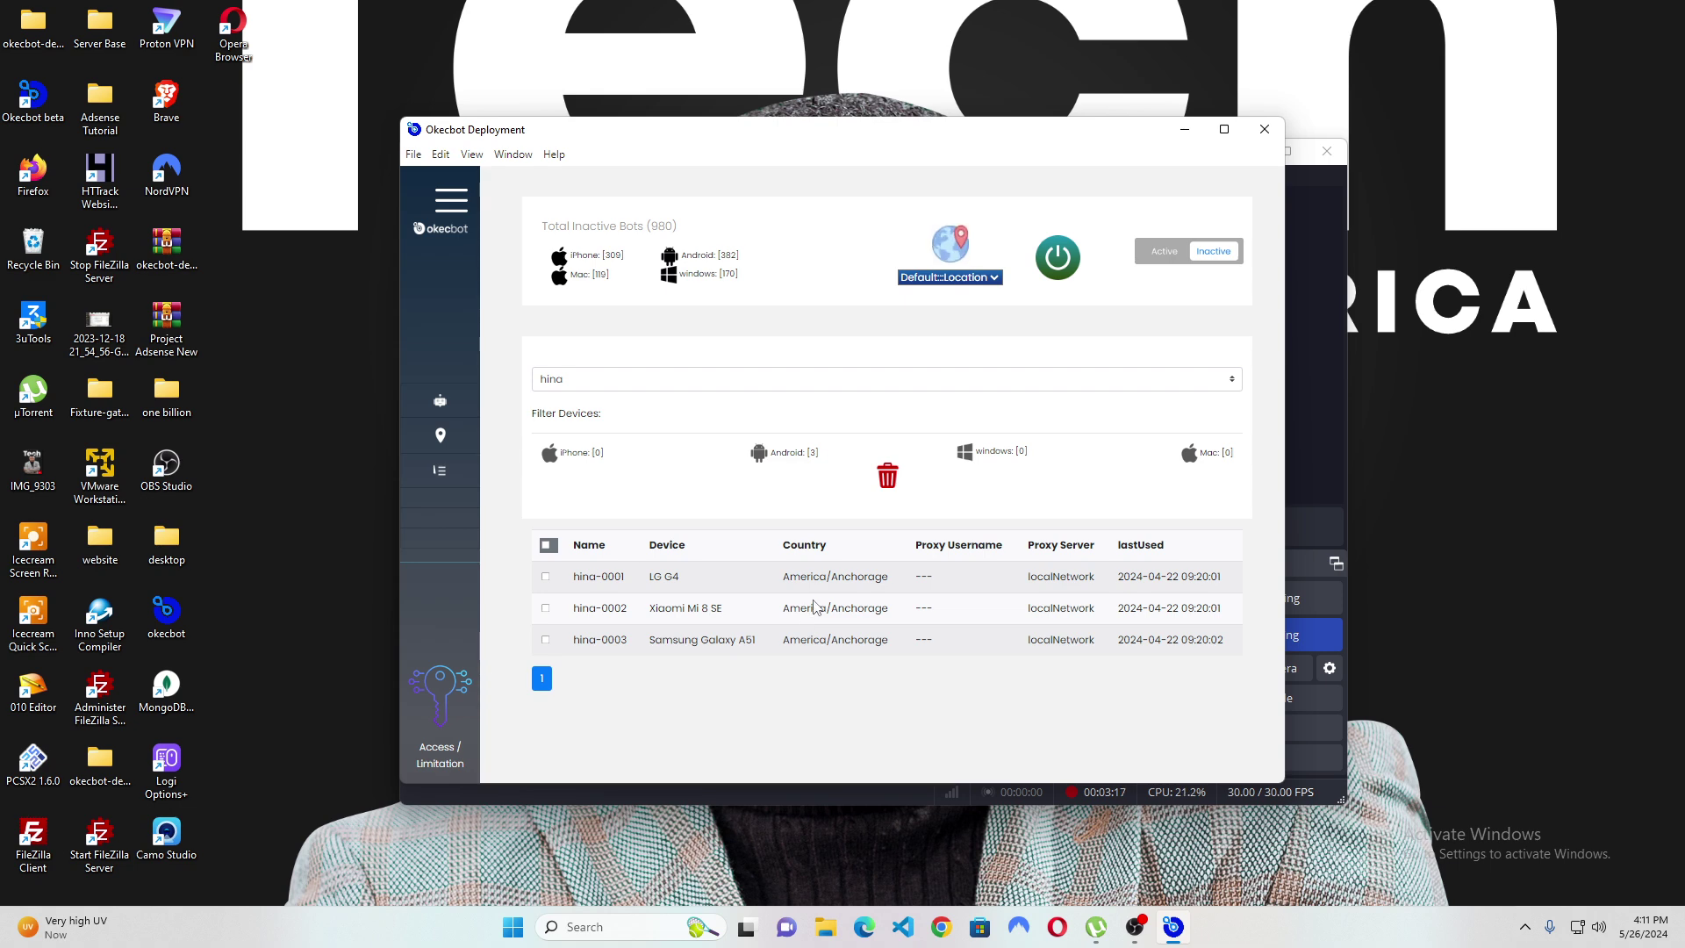
left_click(546, 609)
left_click(1057, 259)
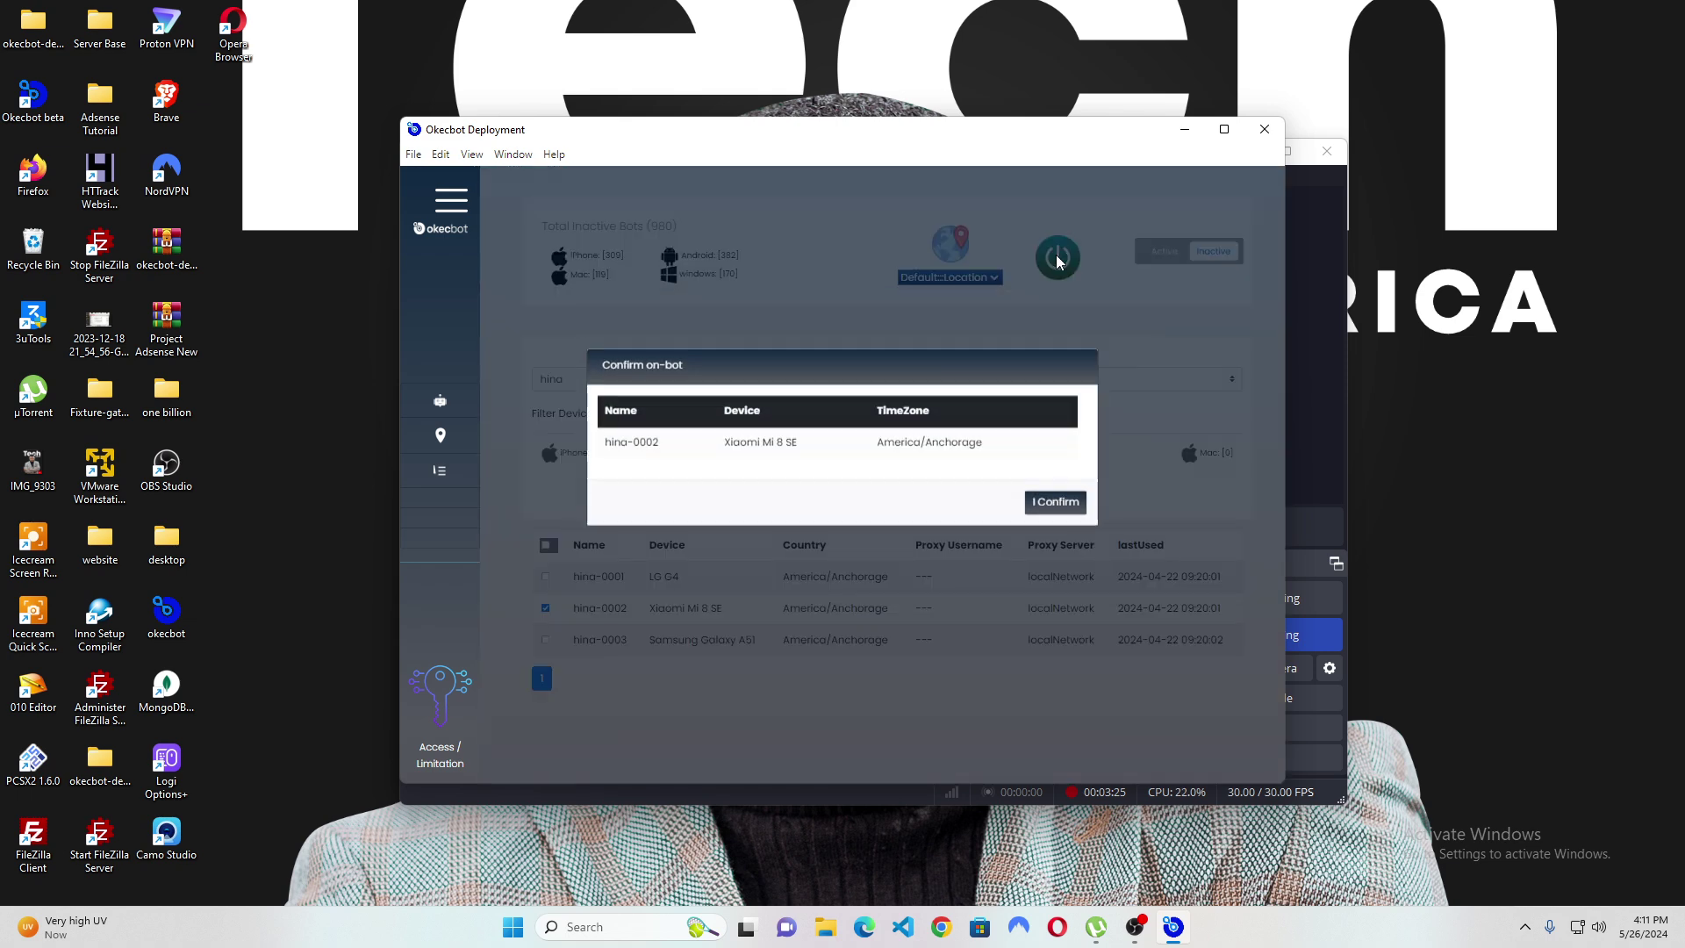
Confirm turning on hina-0002, load google.com in its browser, and open the account panel.
left_click(1053, 548)
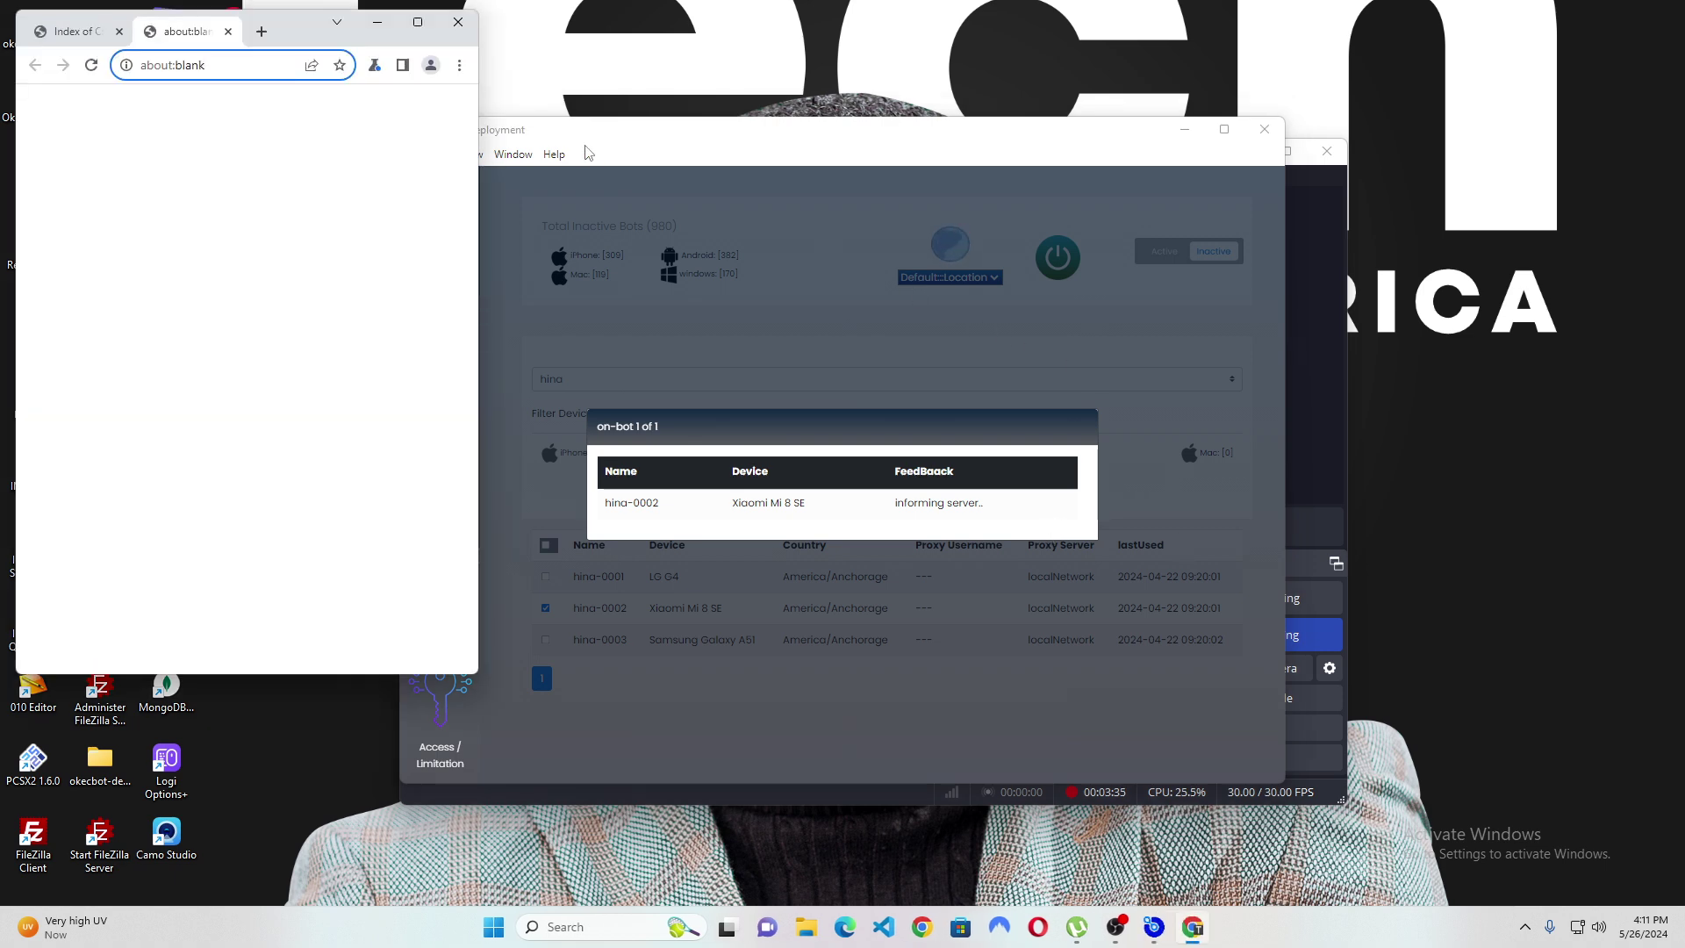
left_click_drag(289, 38, 609, 165)
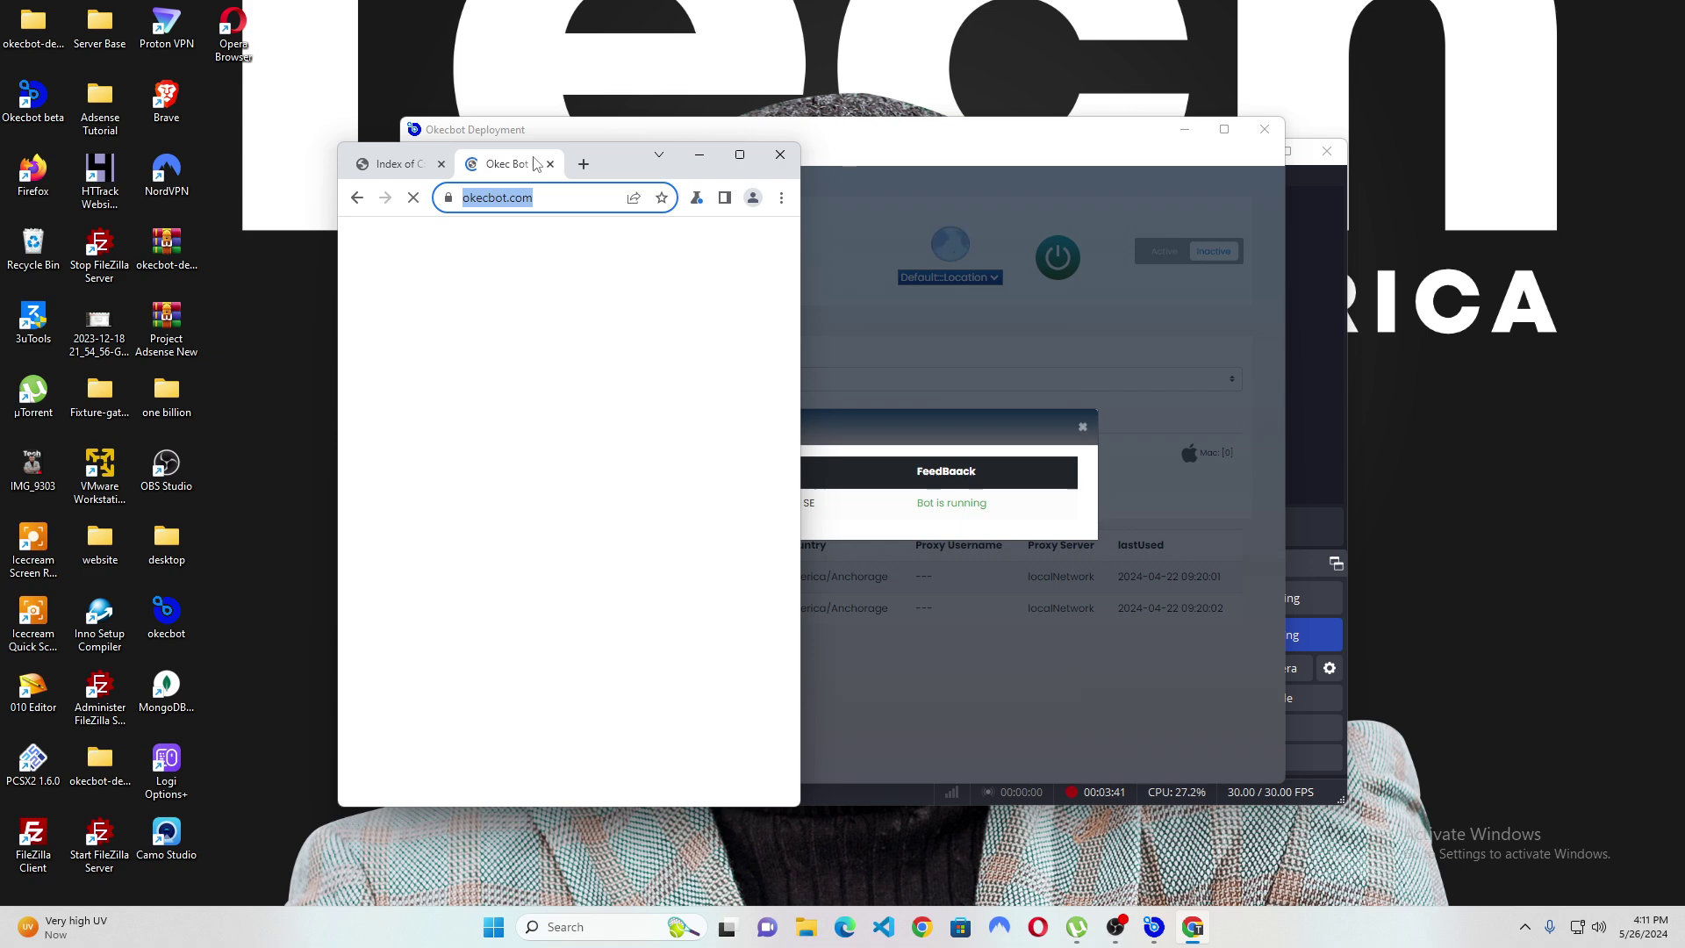
type("google.")
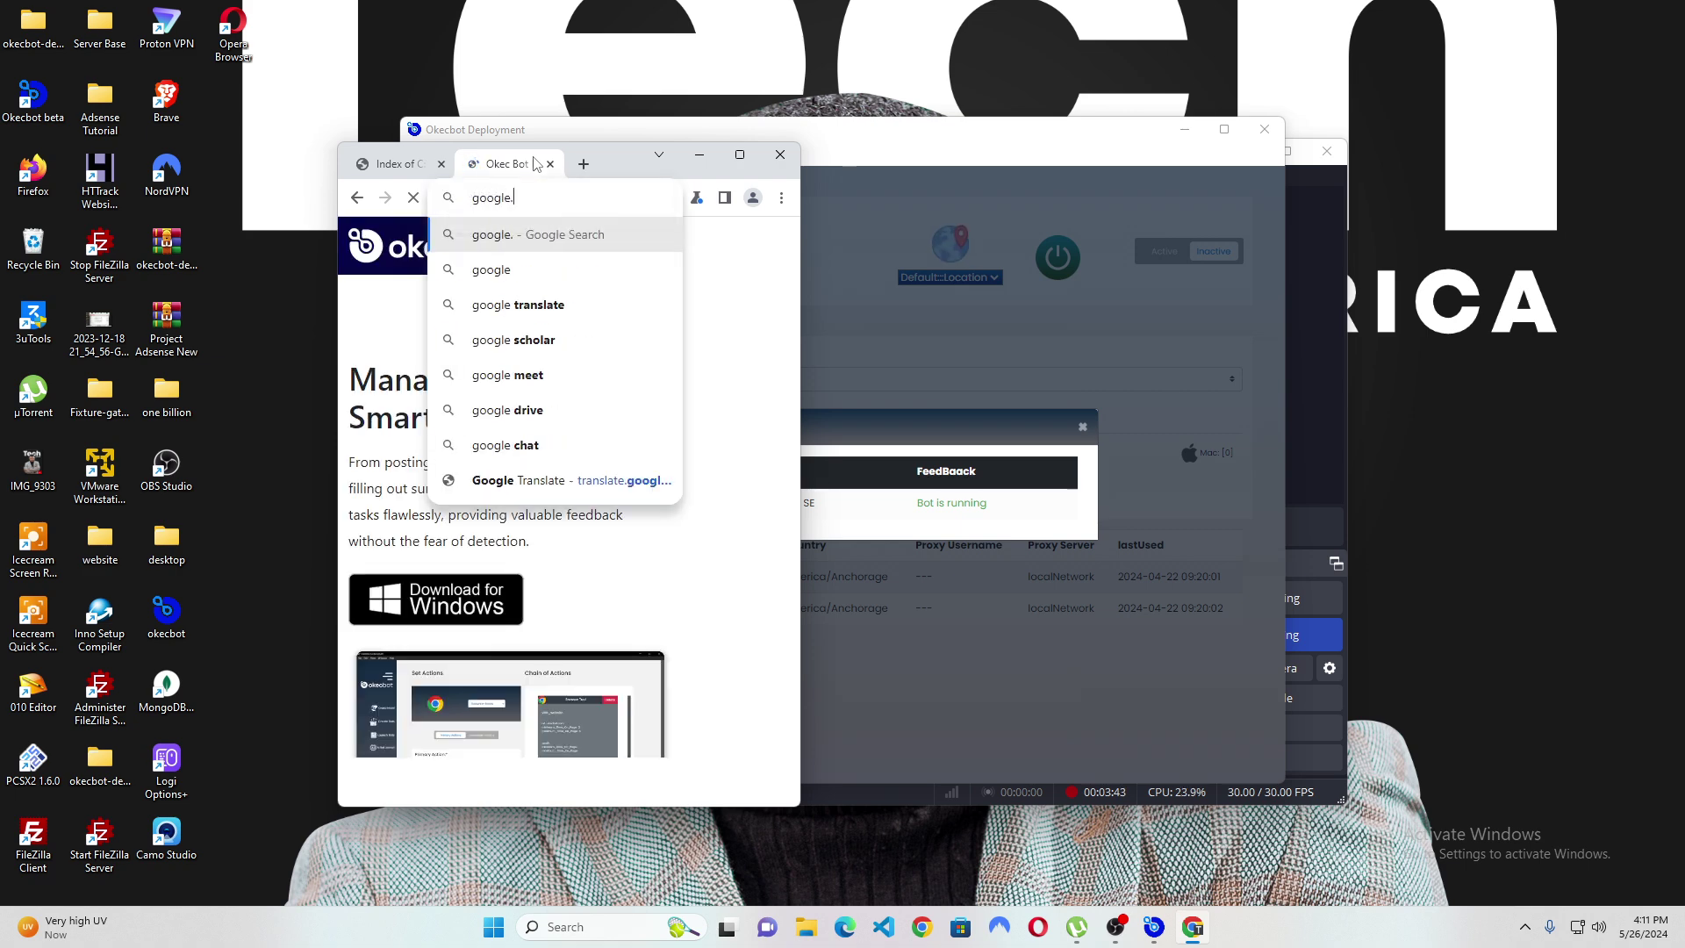
type("com")
key("Return")
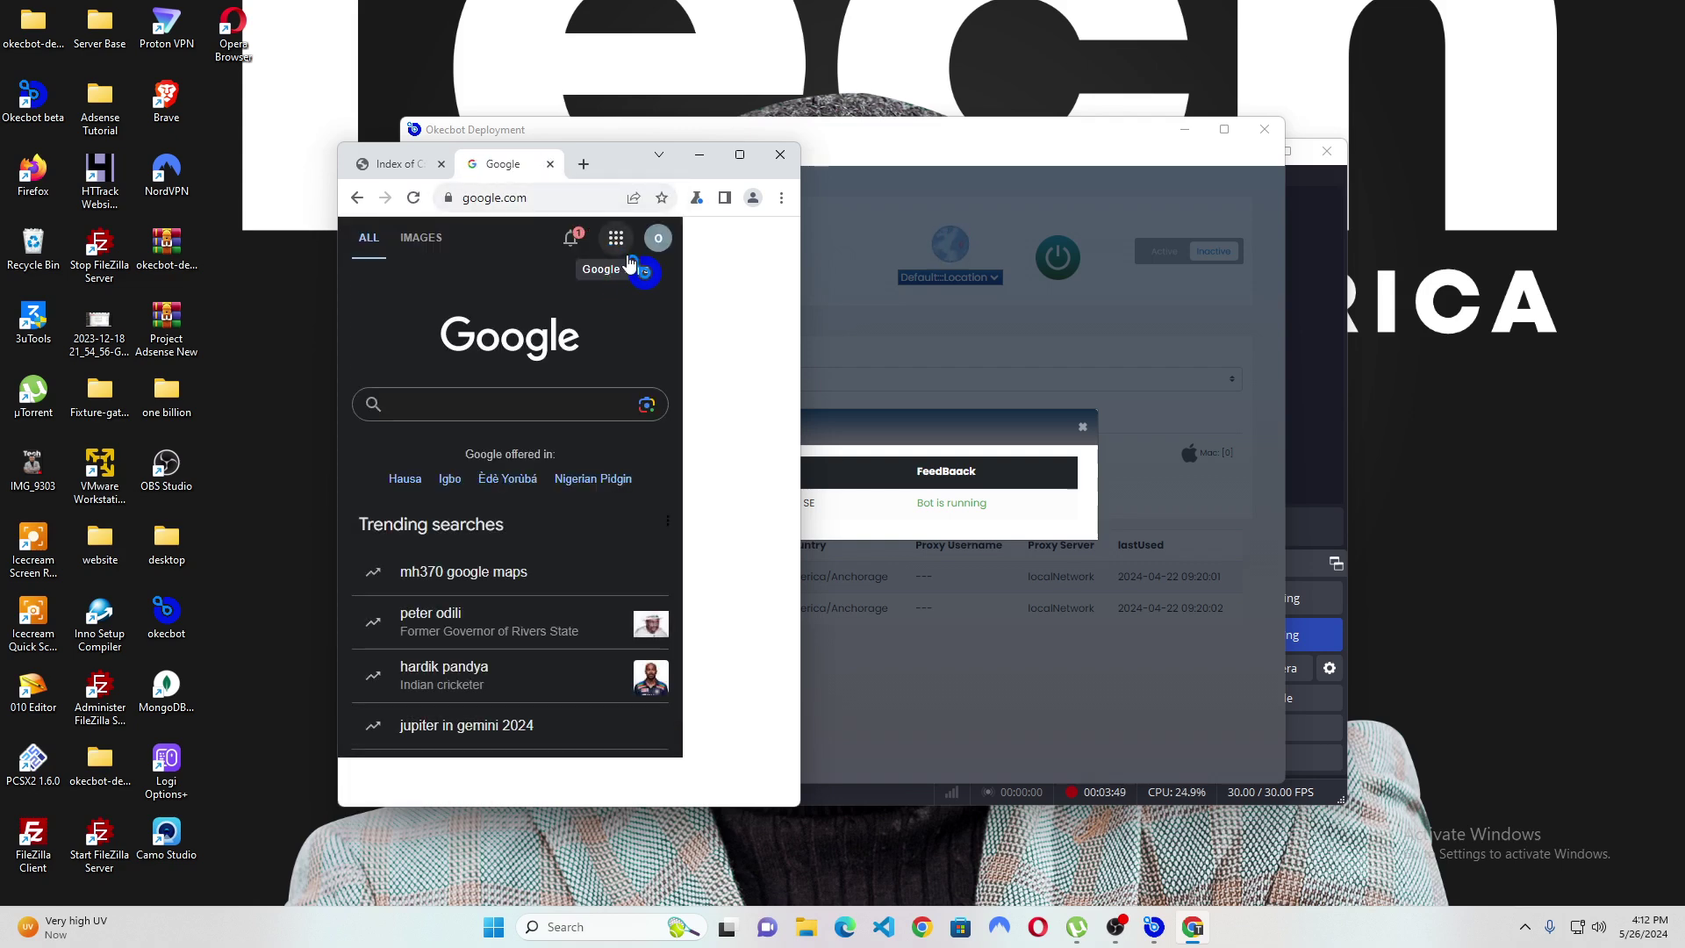
left_click(657, 237)
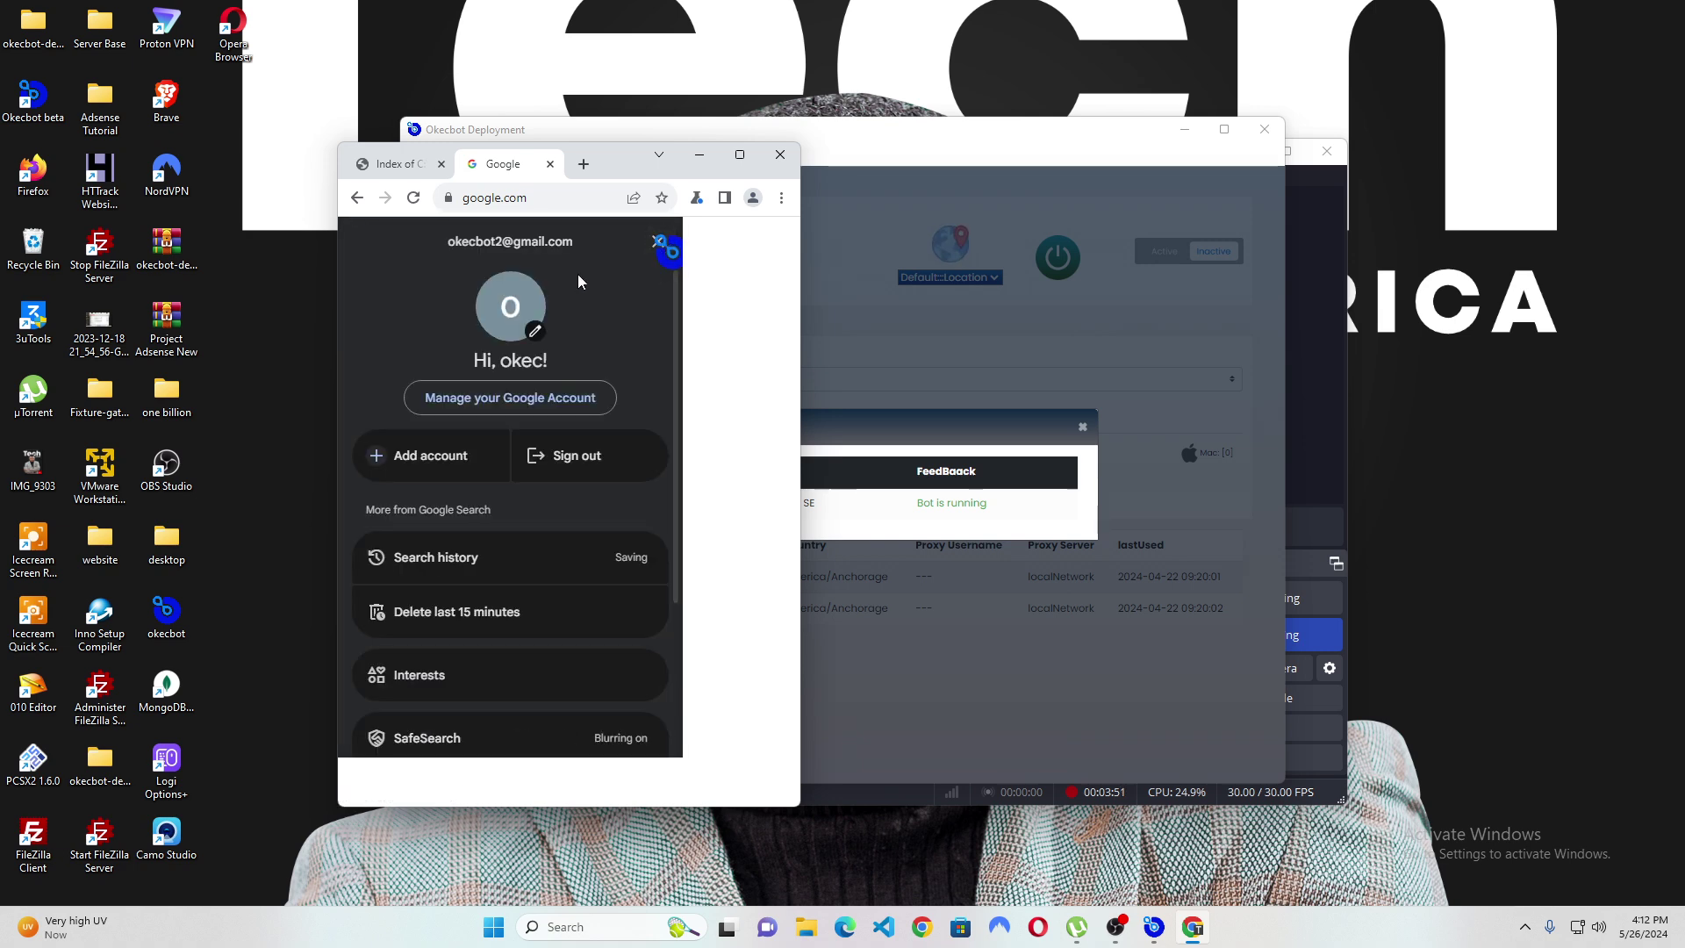
Close the account panel, load mail.google.com, and continue to Gmail's web version.
left_click(658, 241)
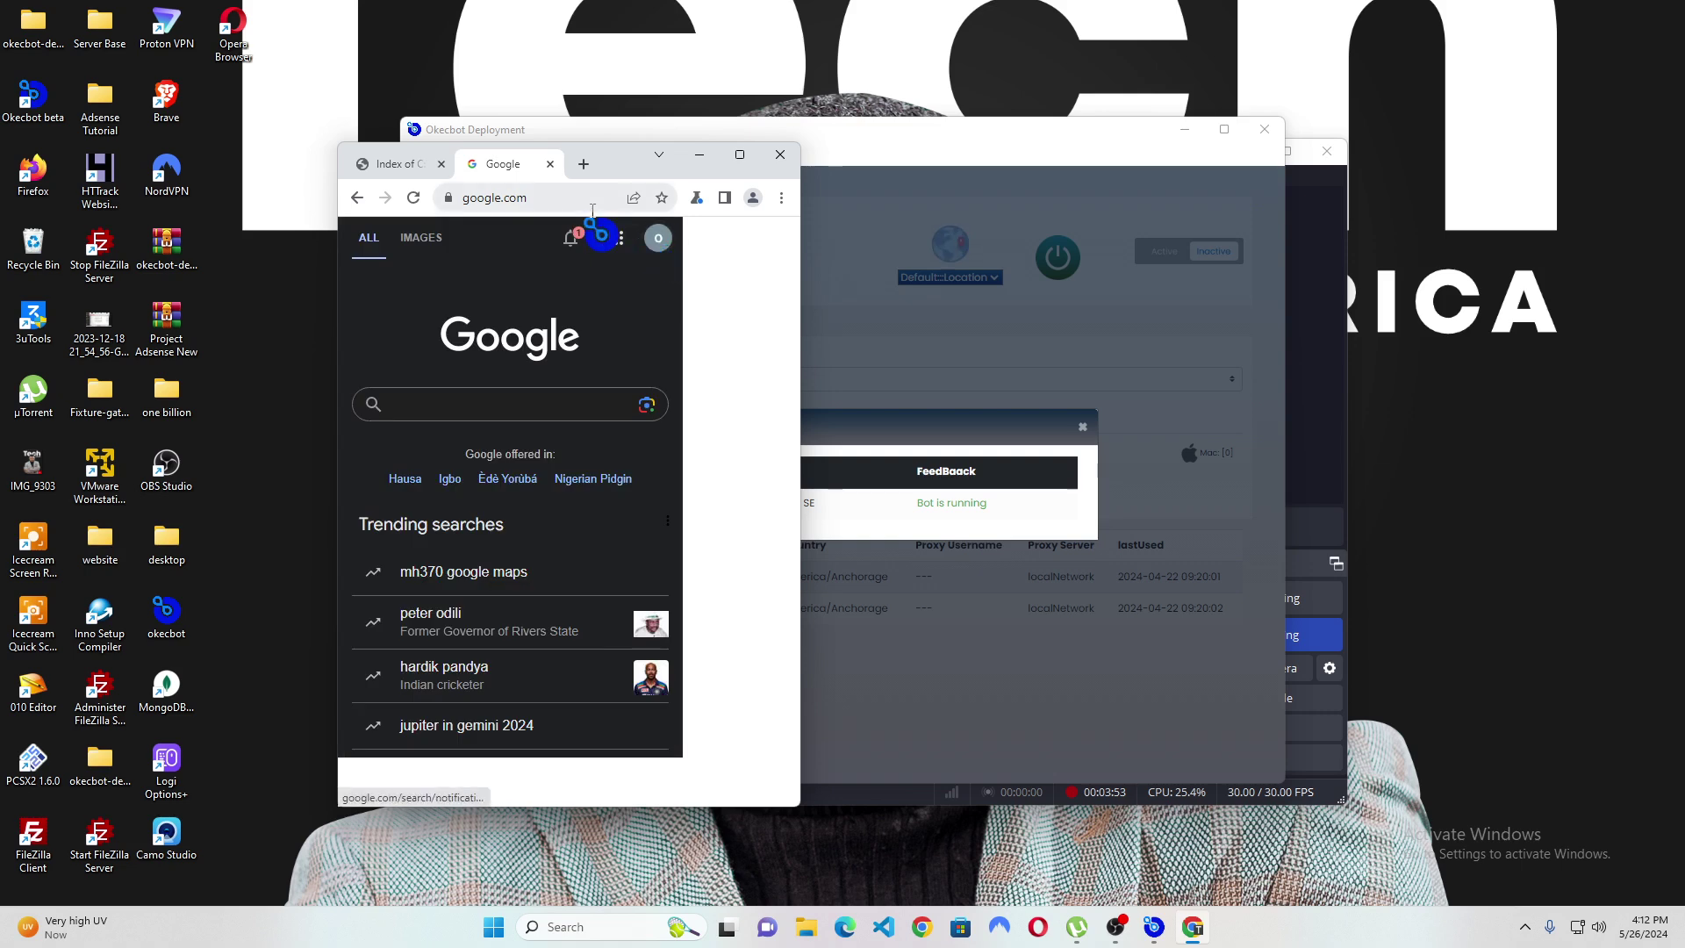
left_click(546, 195)
type("ma")
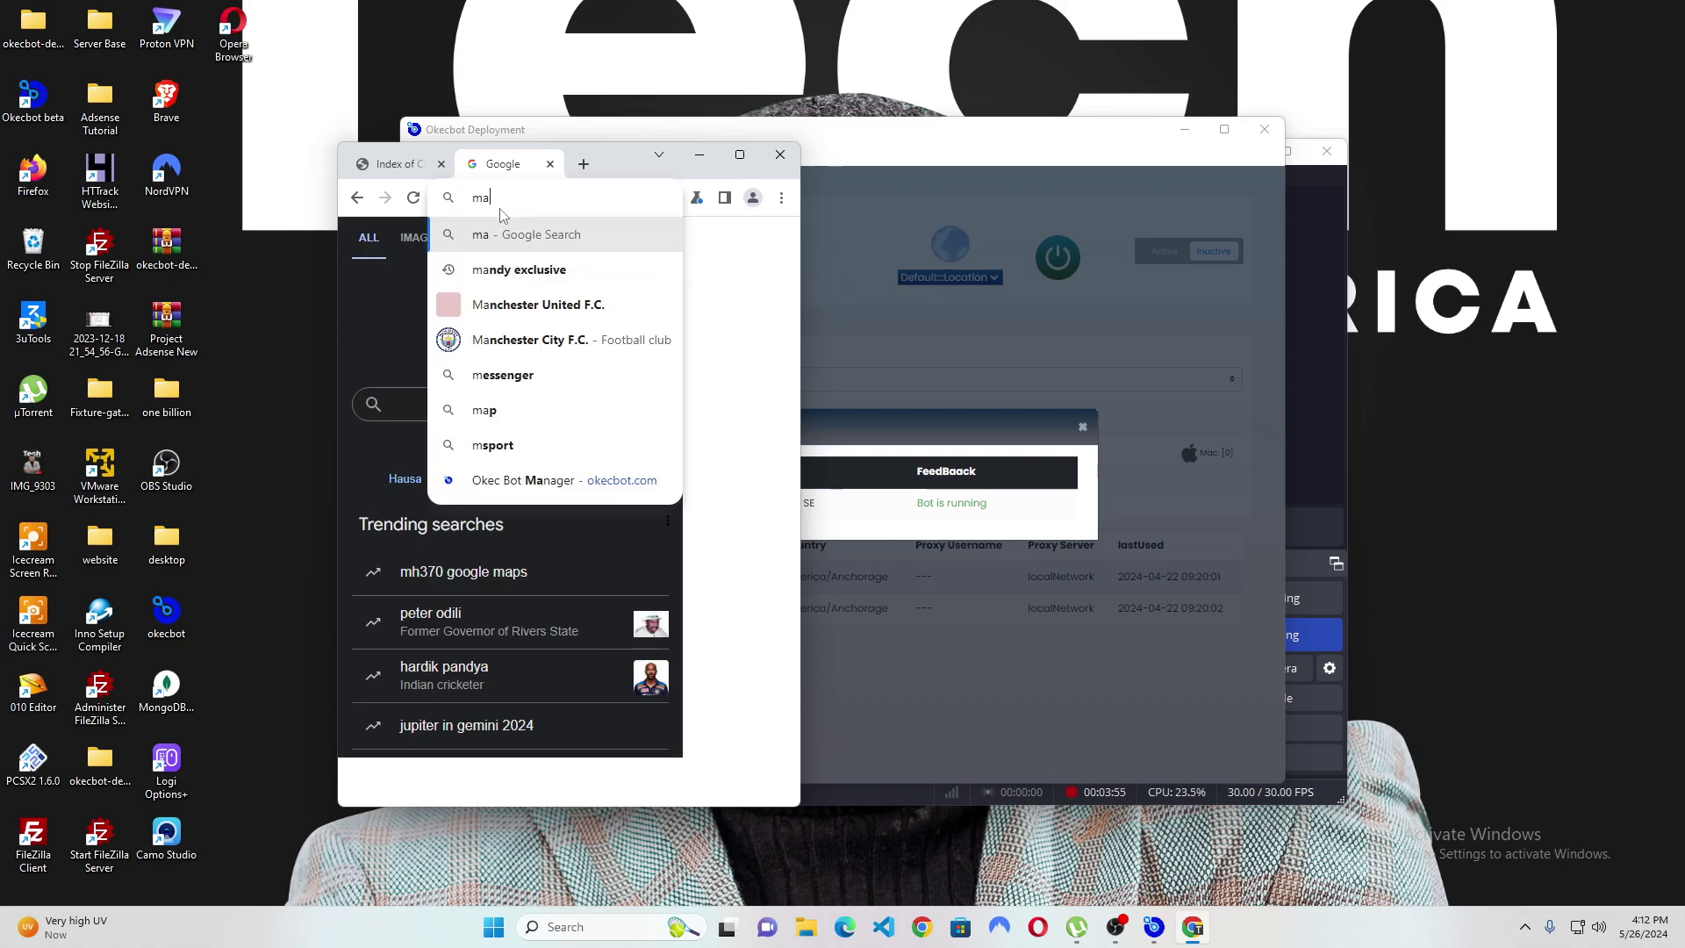
type("il.google.com")
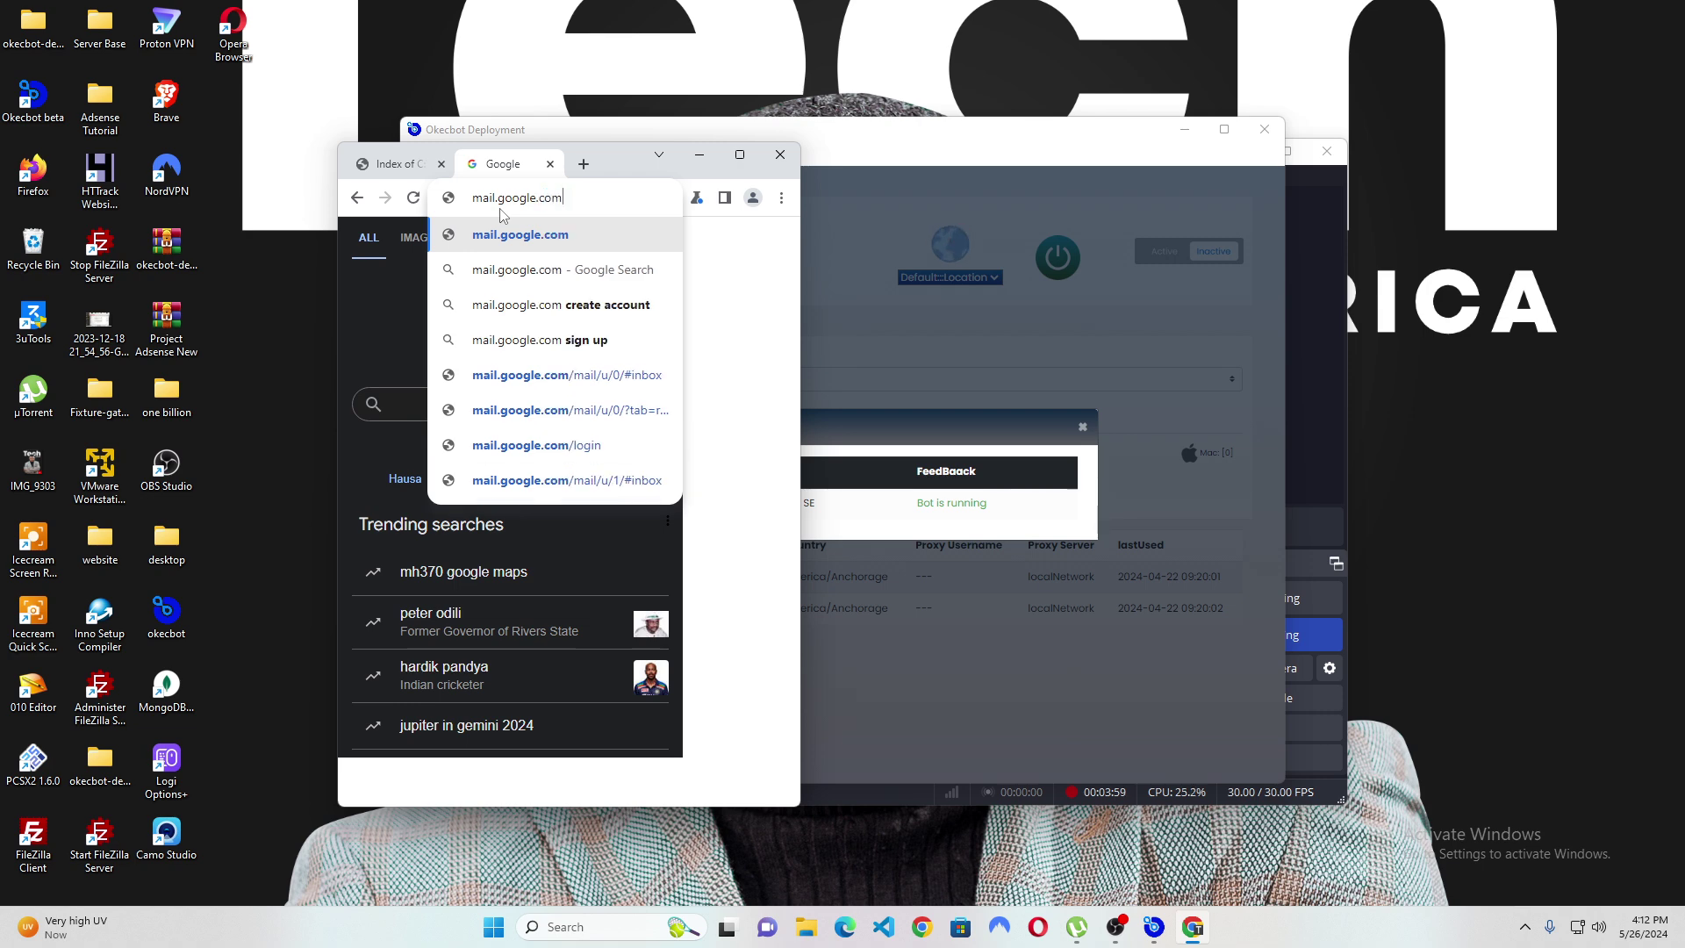
key("Return")
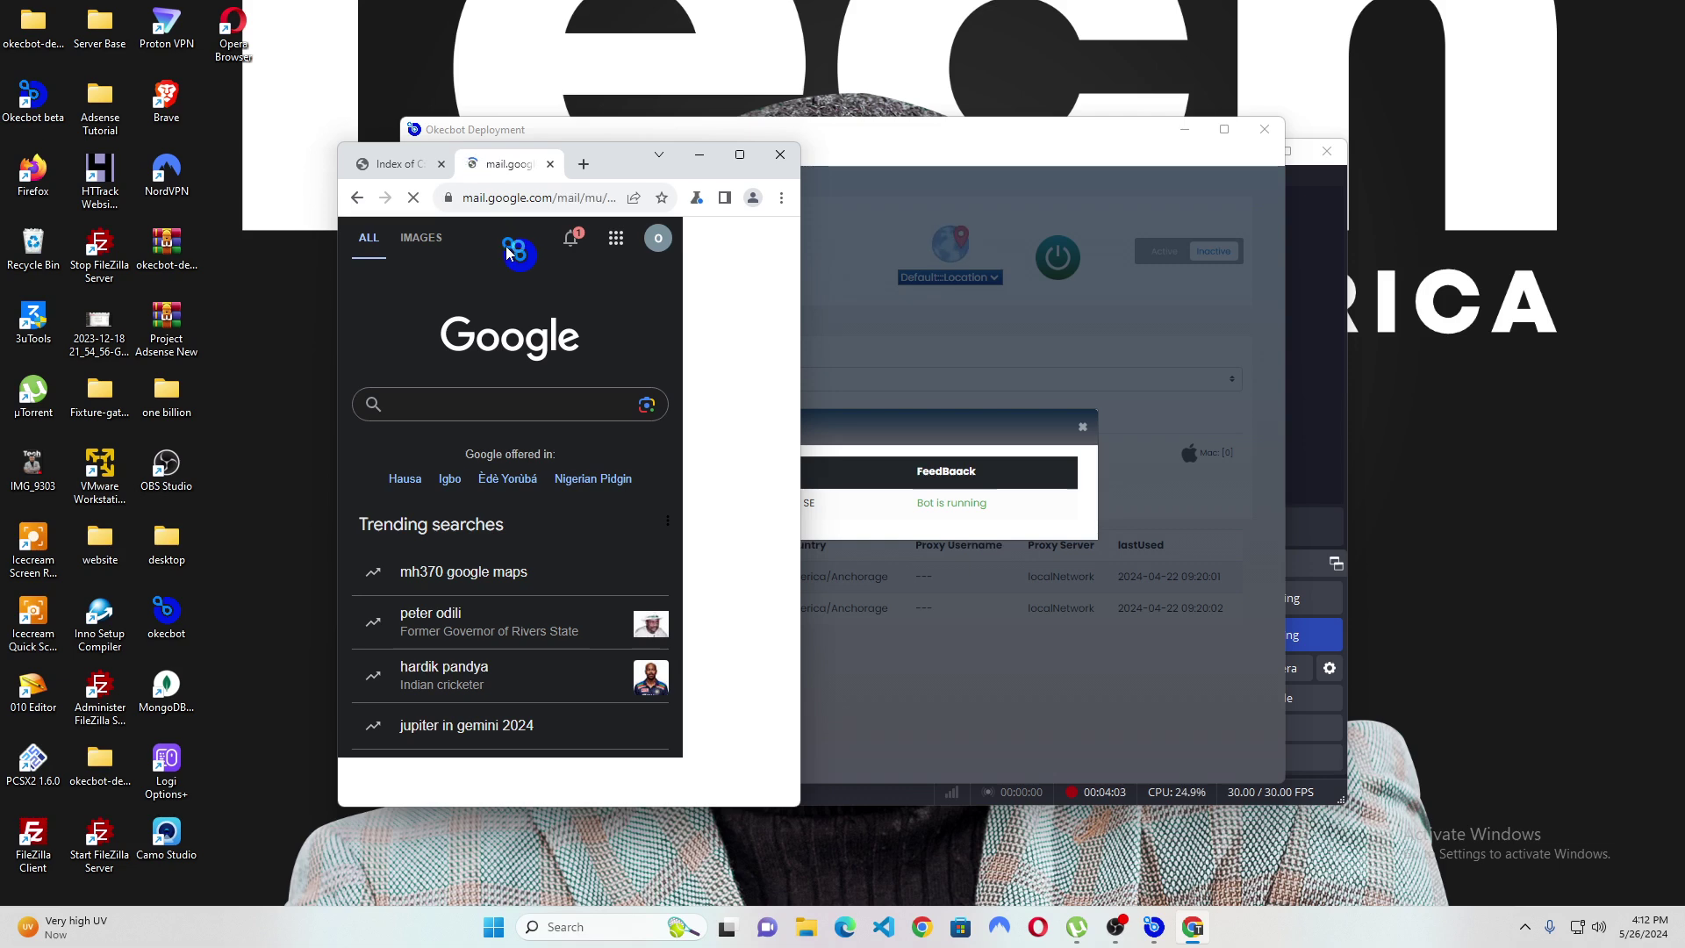
left_click(401, 726)
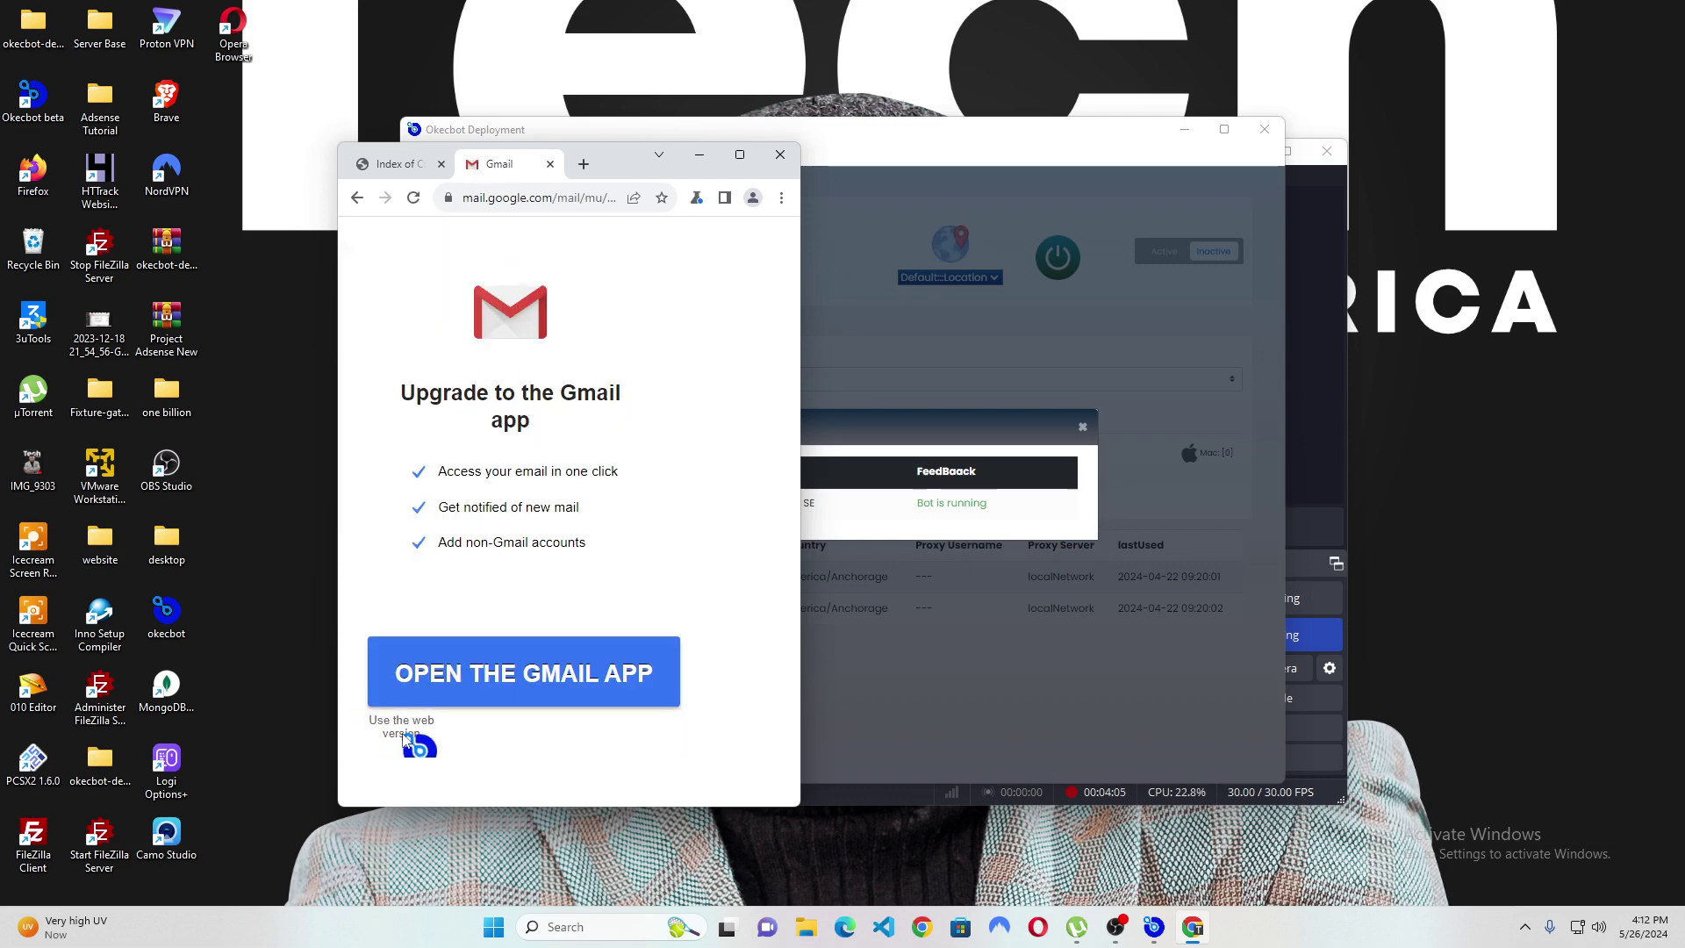
left_click(550, 200)
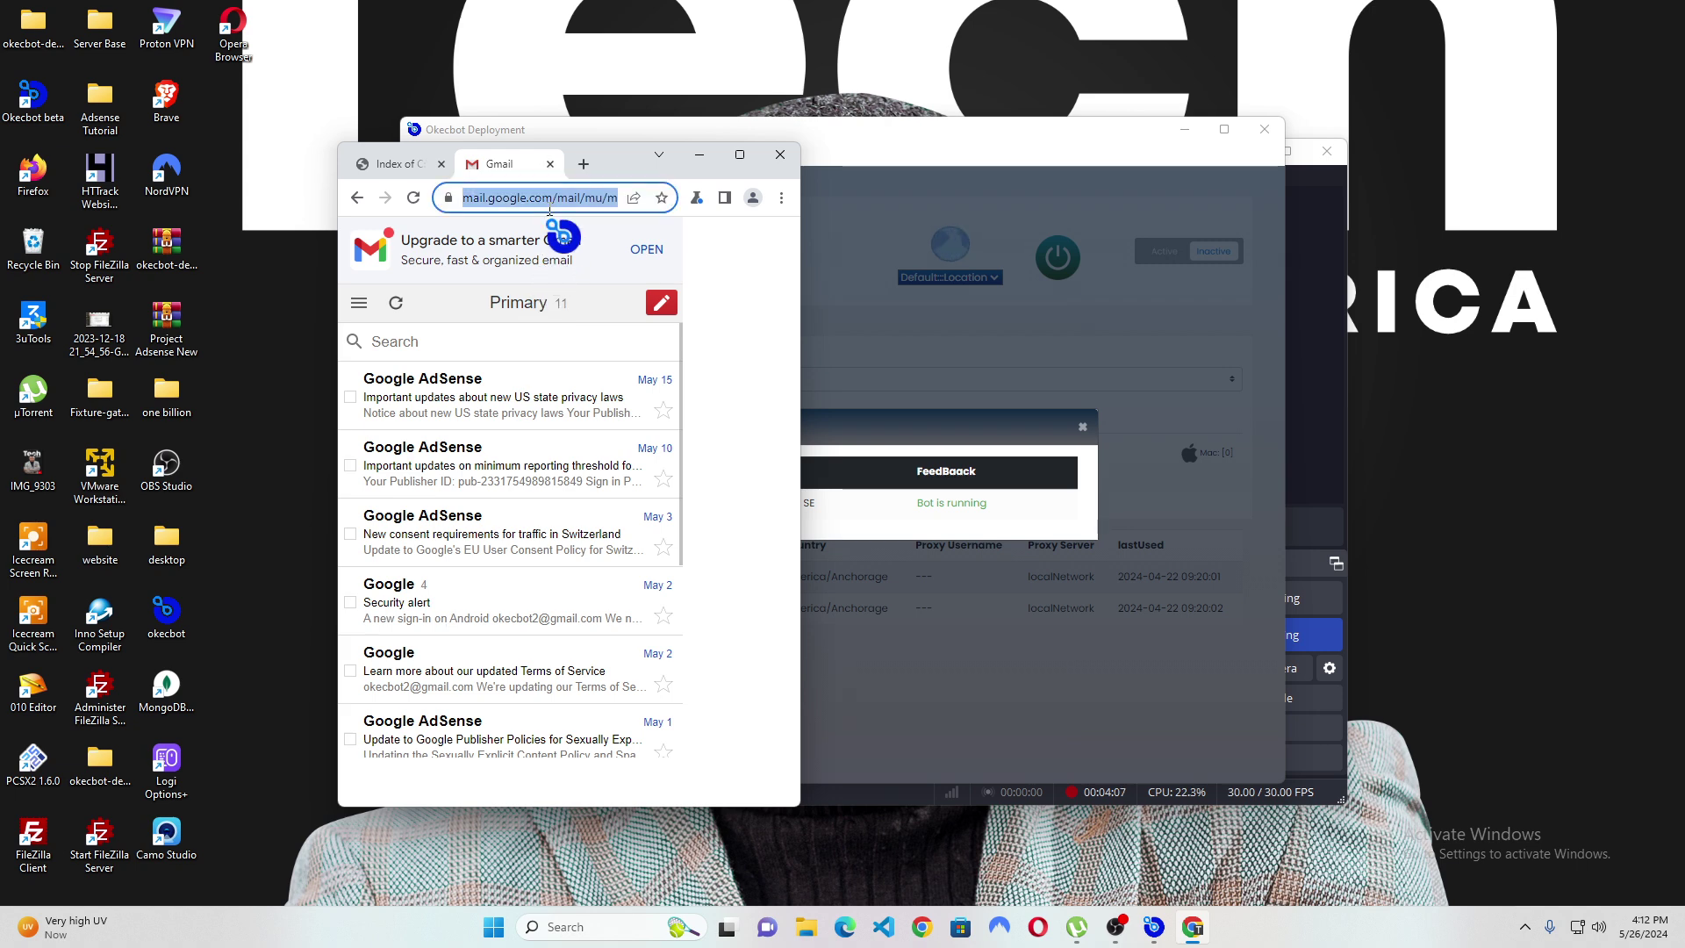
Load youtube.com and open, then close, the account menu to confirm sign-in.
type("youtu")
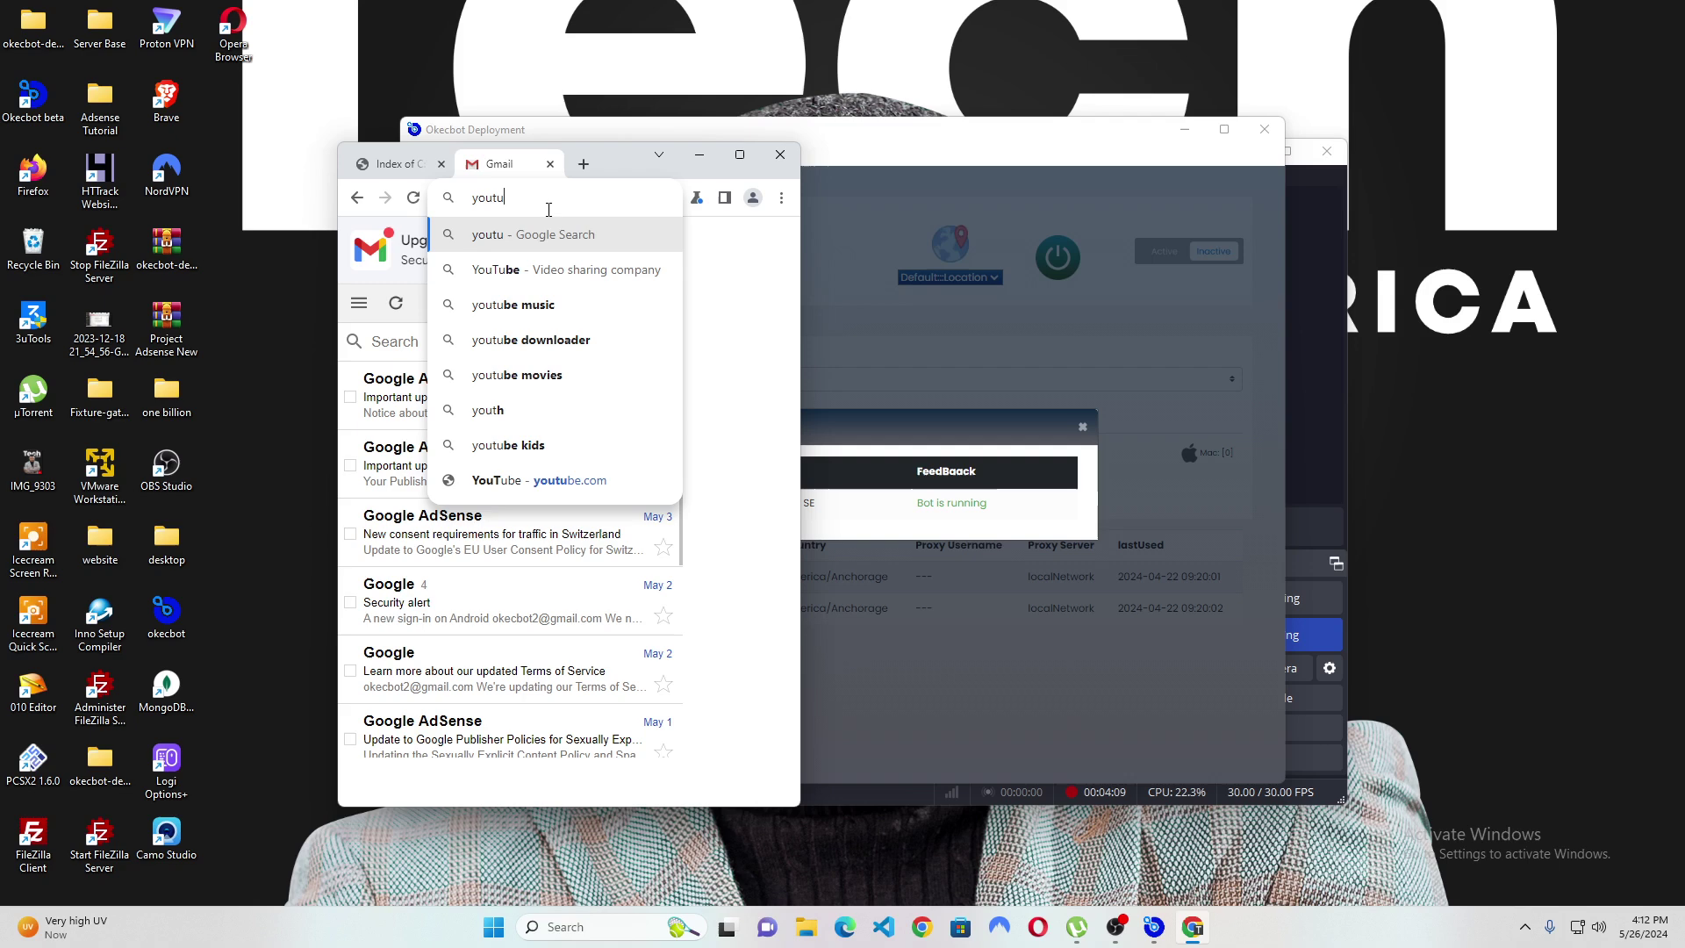
type("be.com")
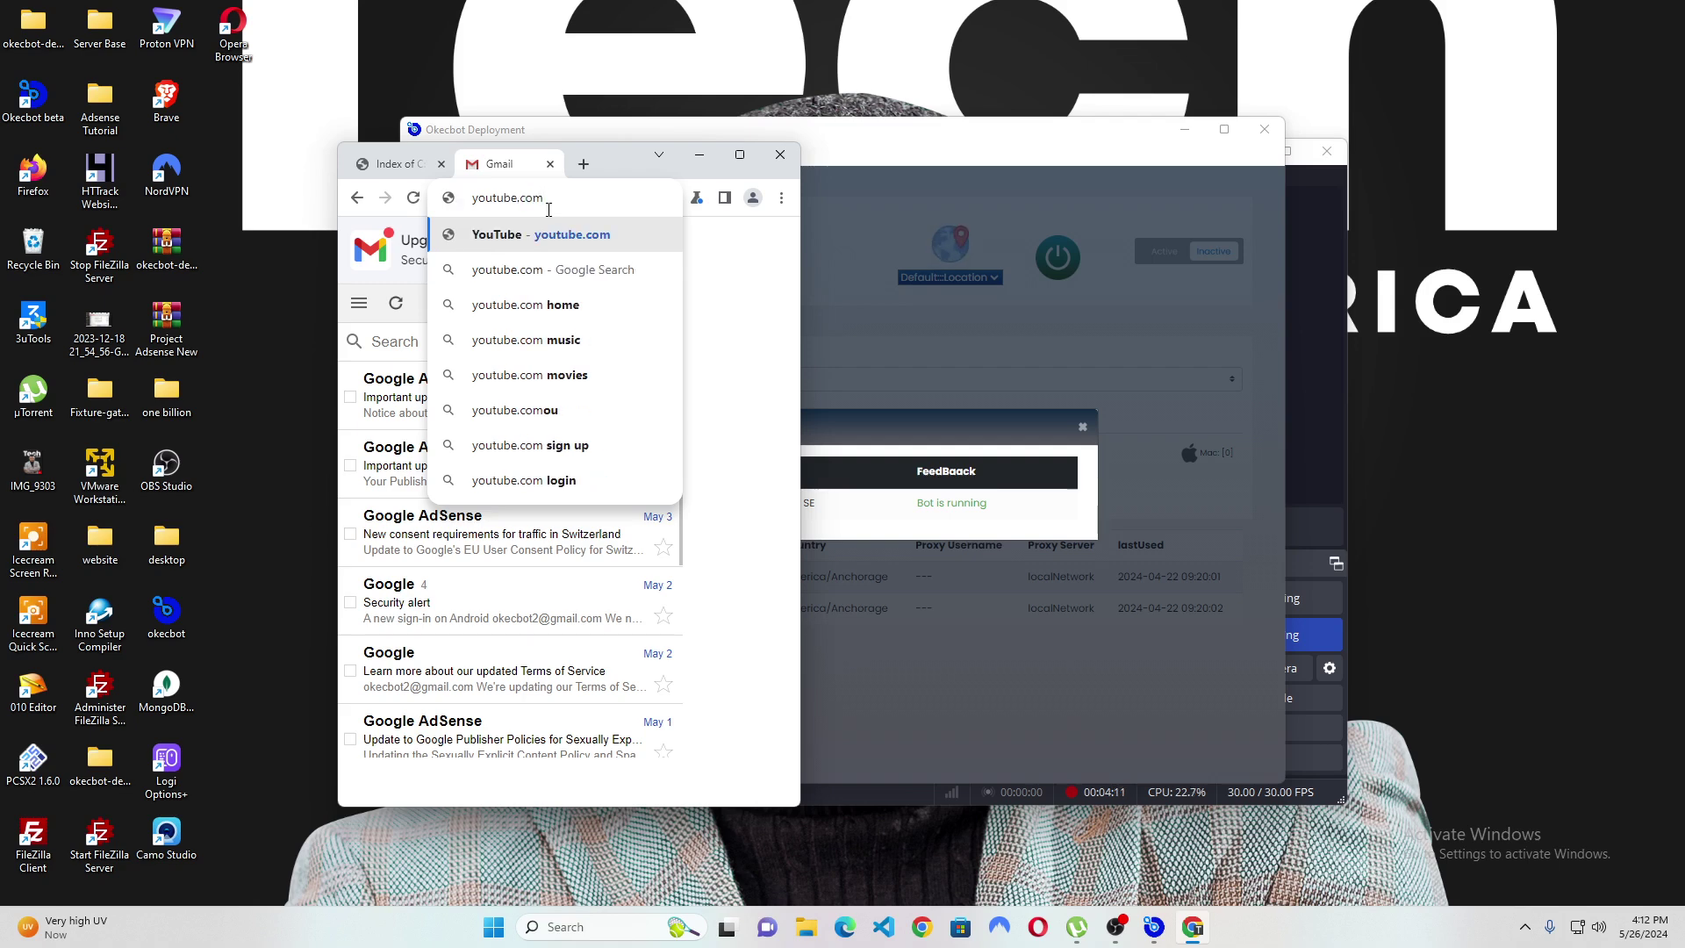
key("Return")
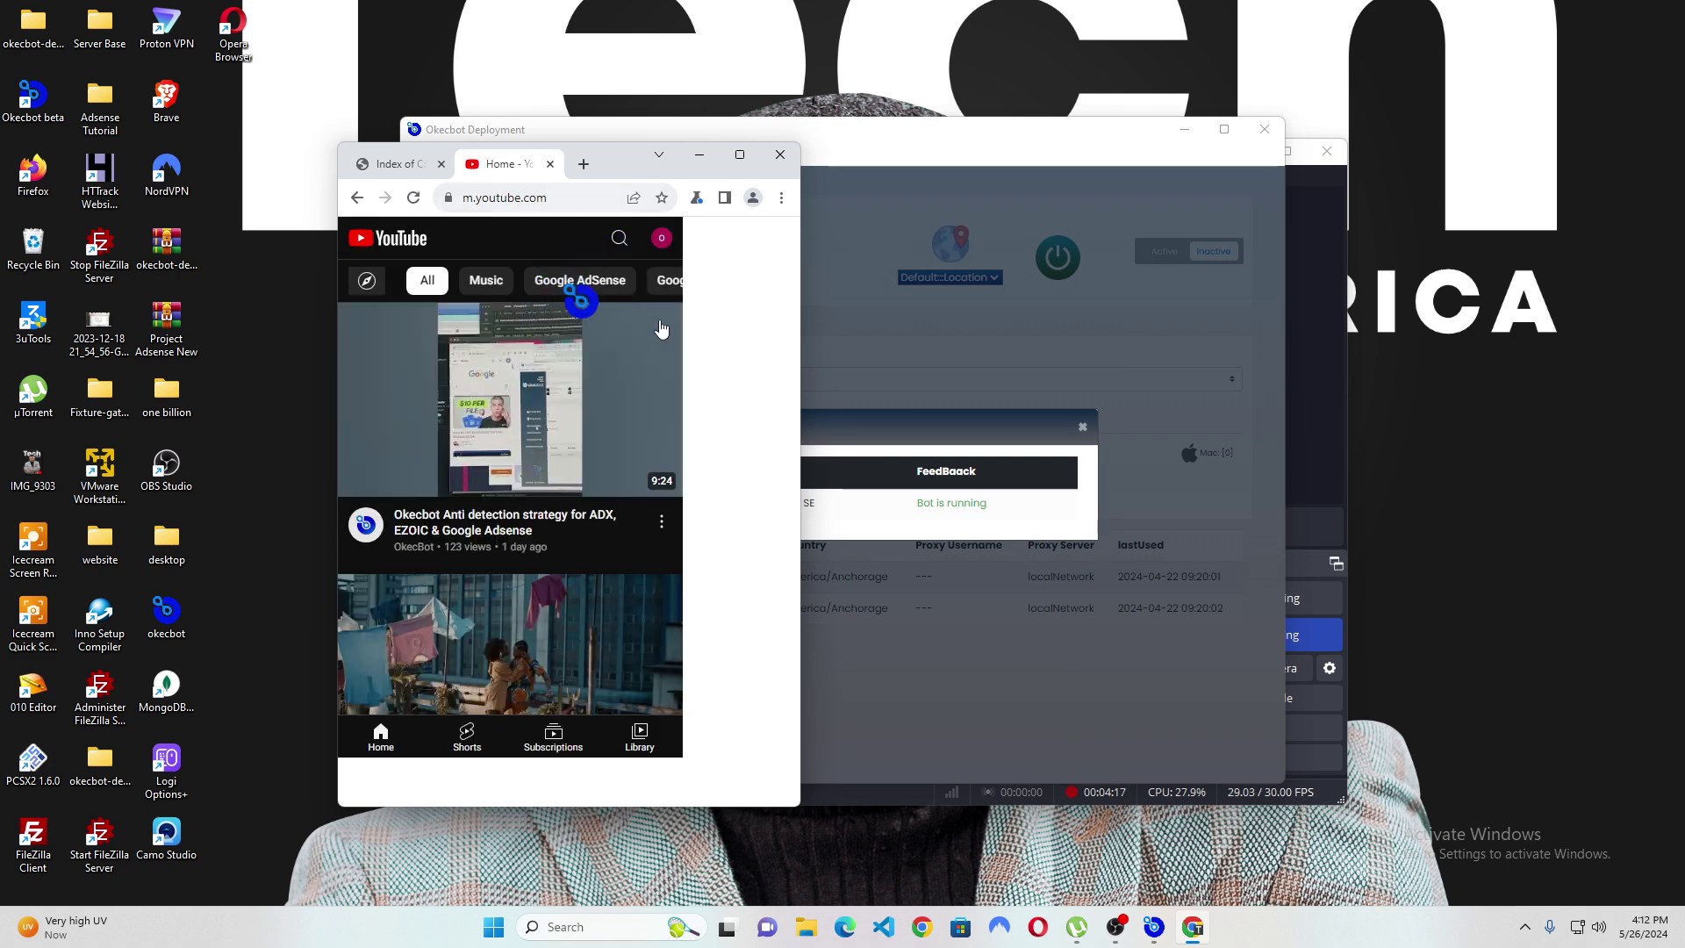
left_click(661, 237)
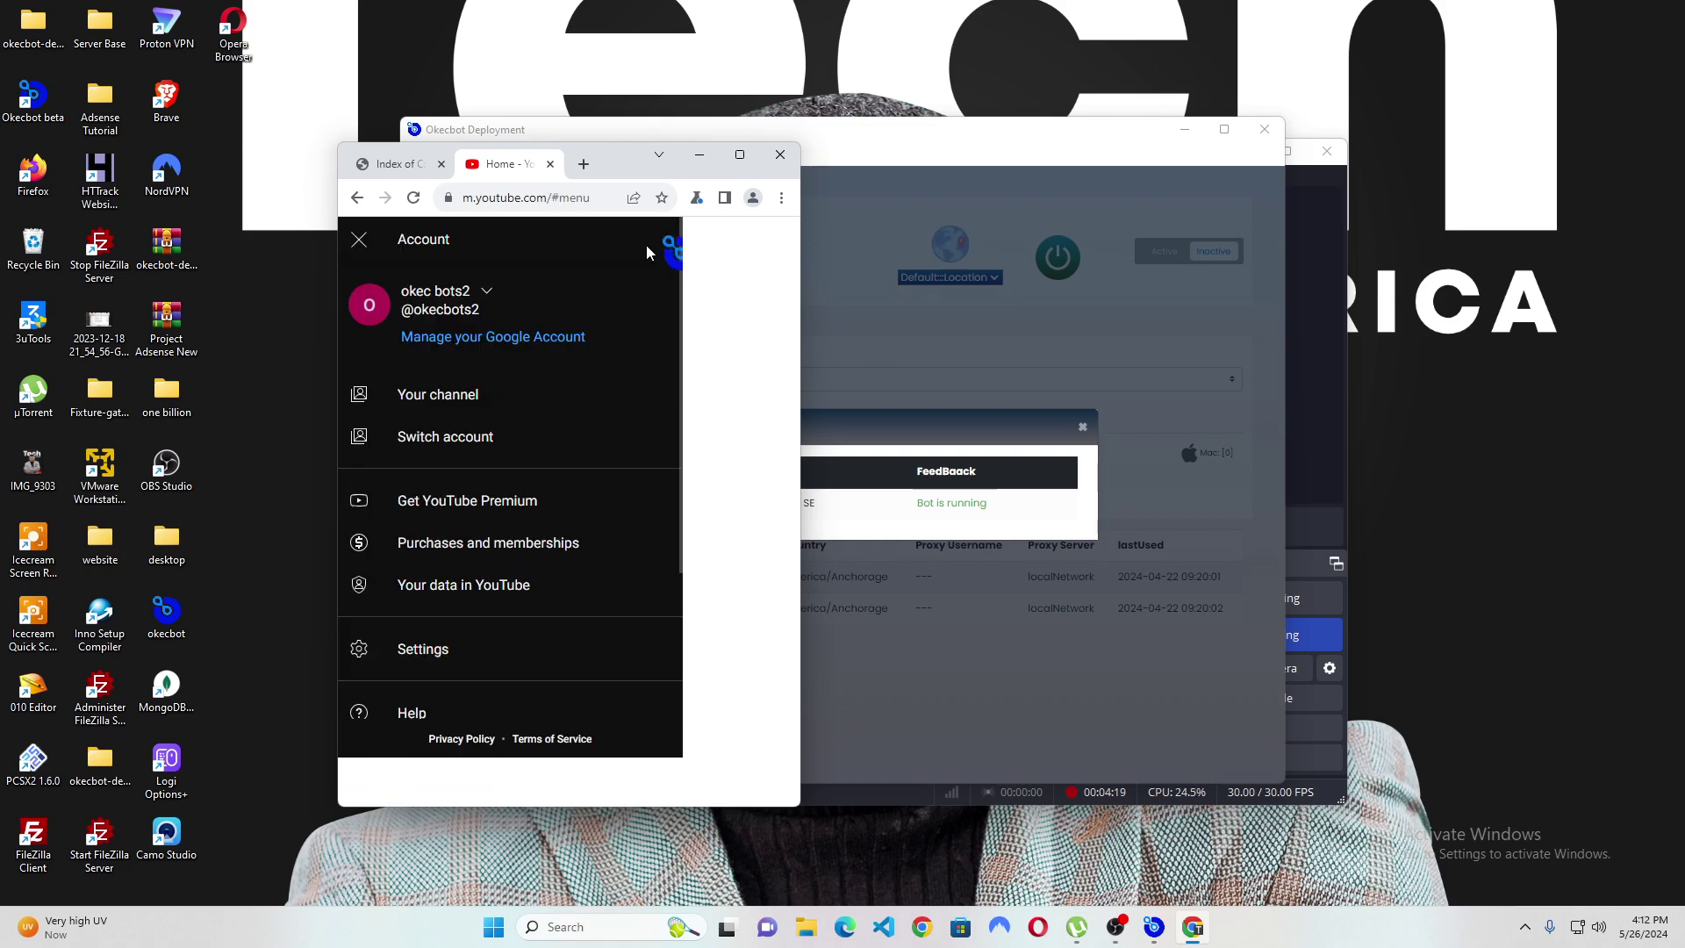
left_click(360, 239)
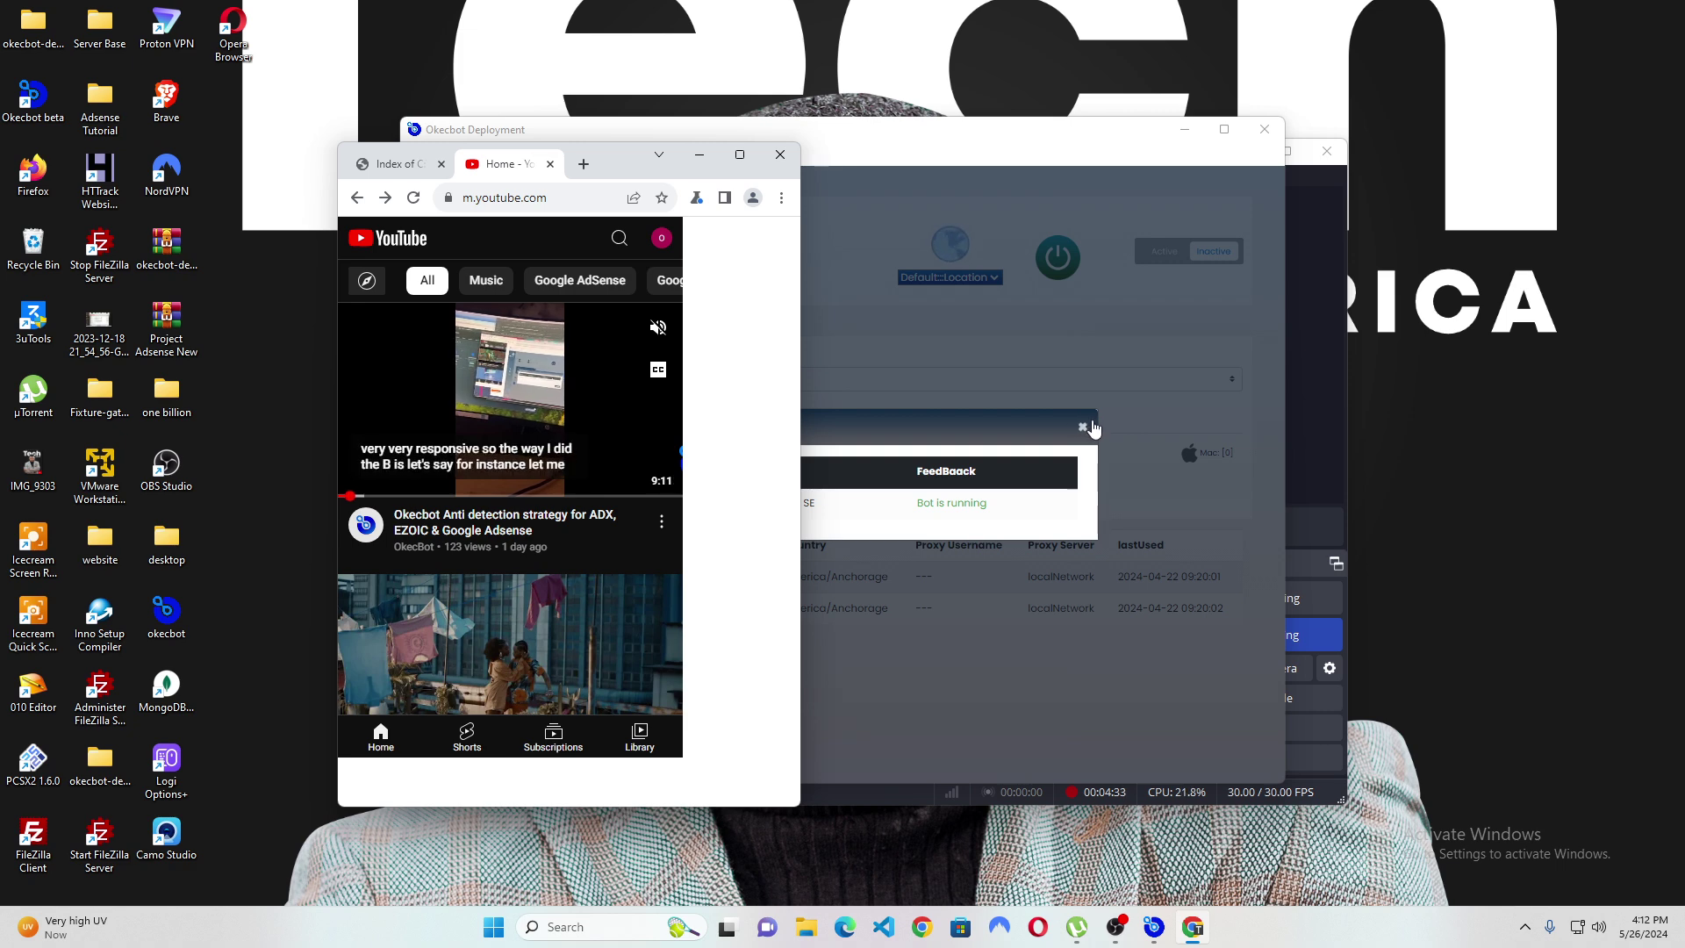
Select running bot hina-0002, confirm turning it off, and dismiss the termination report.
left_click(1088, 427)
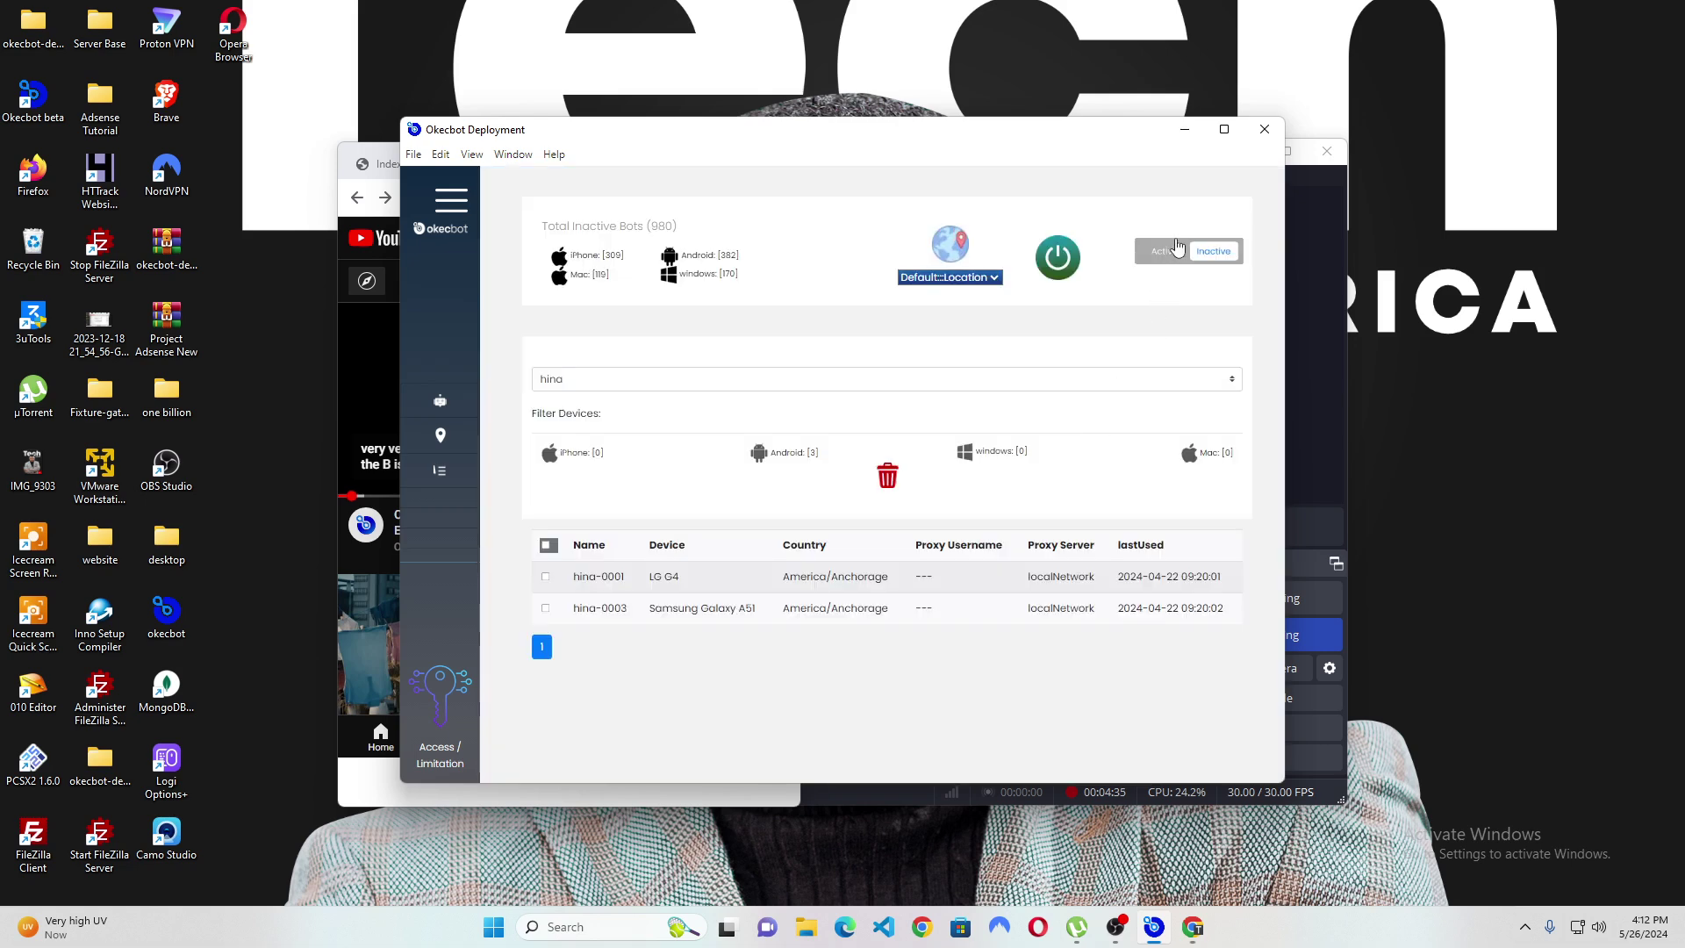
left_click(1176, 244)
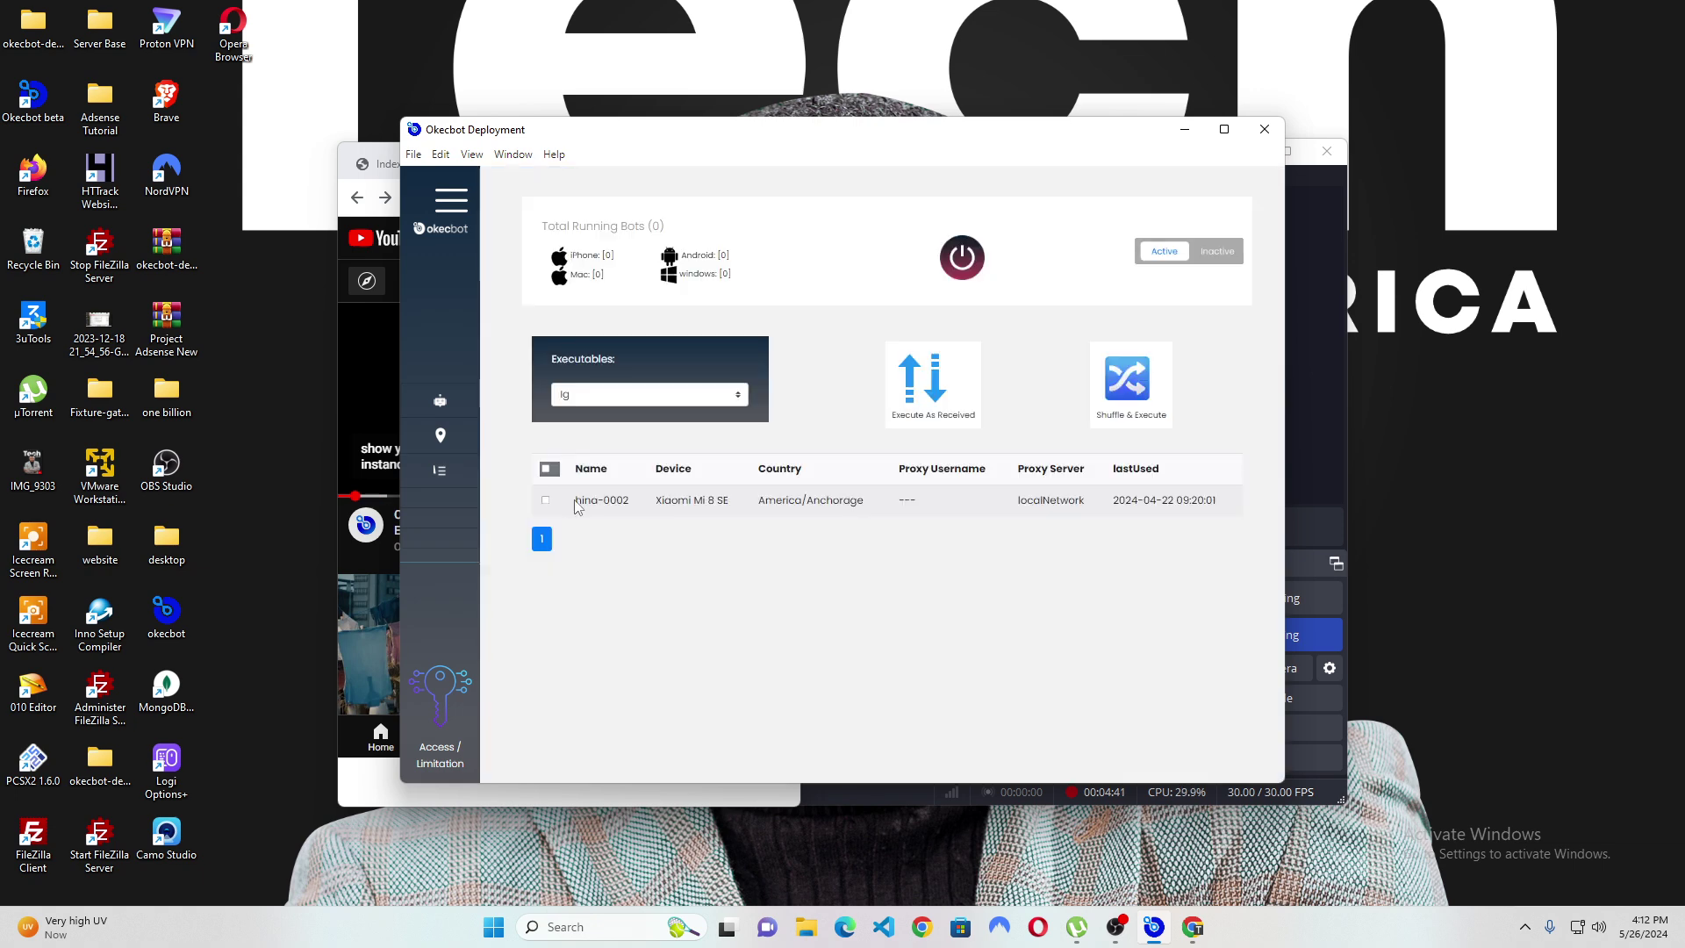
left_click(546, 502)
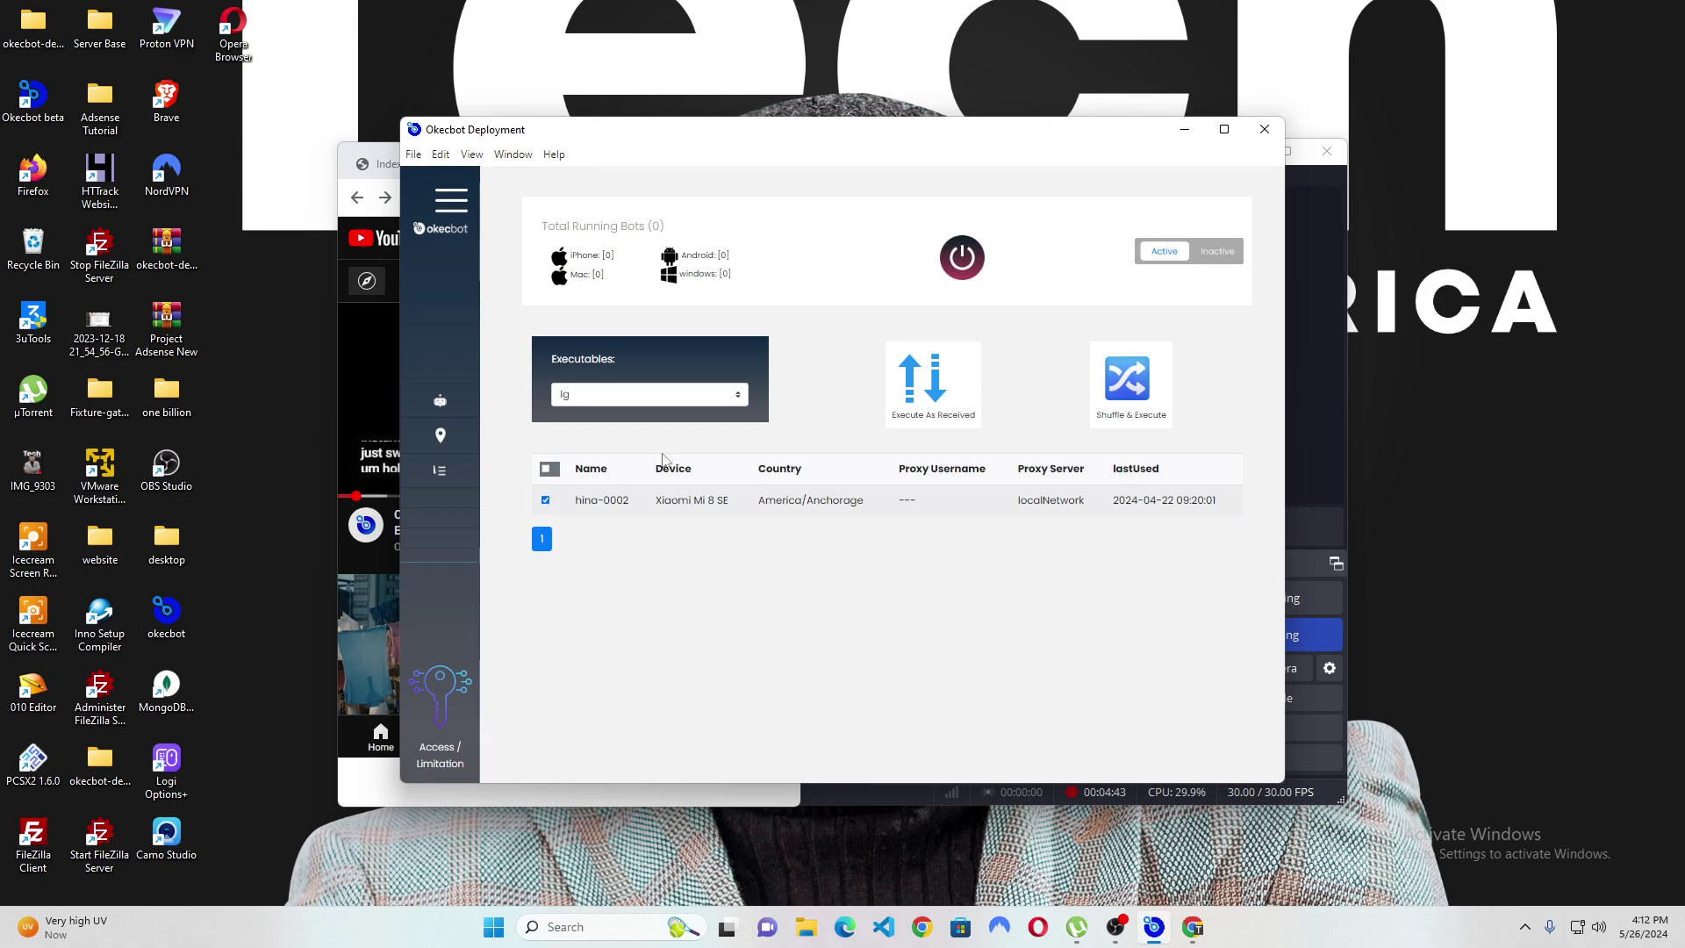
left_click(959, 259)
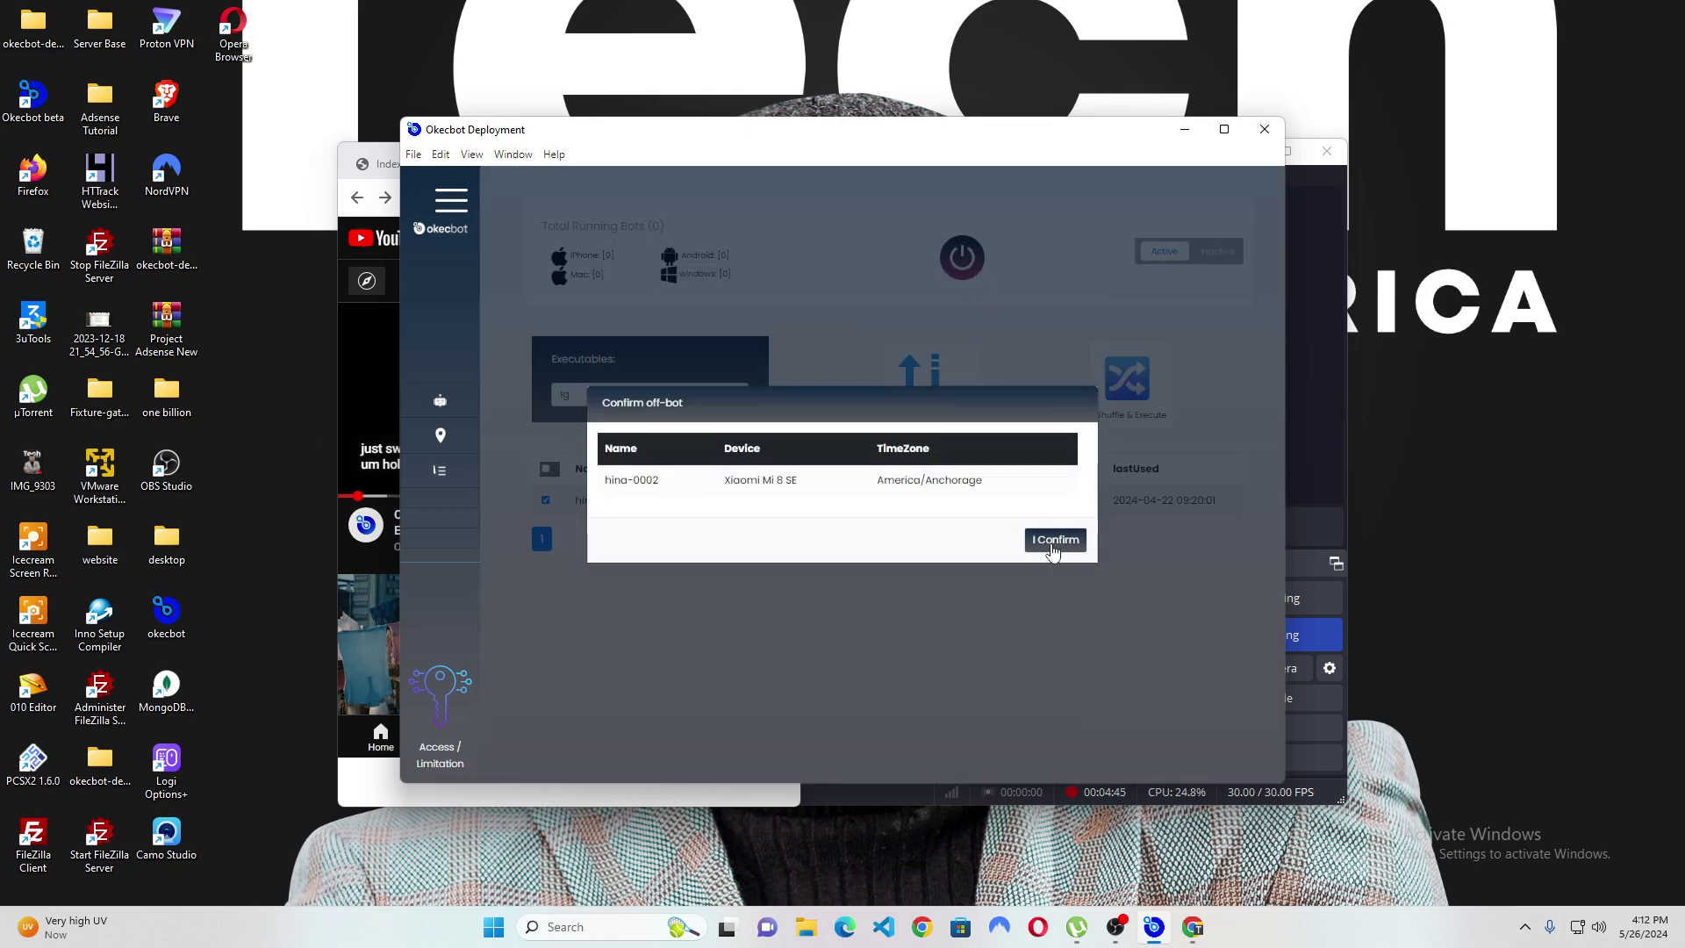
left_click(1054, 541)
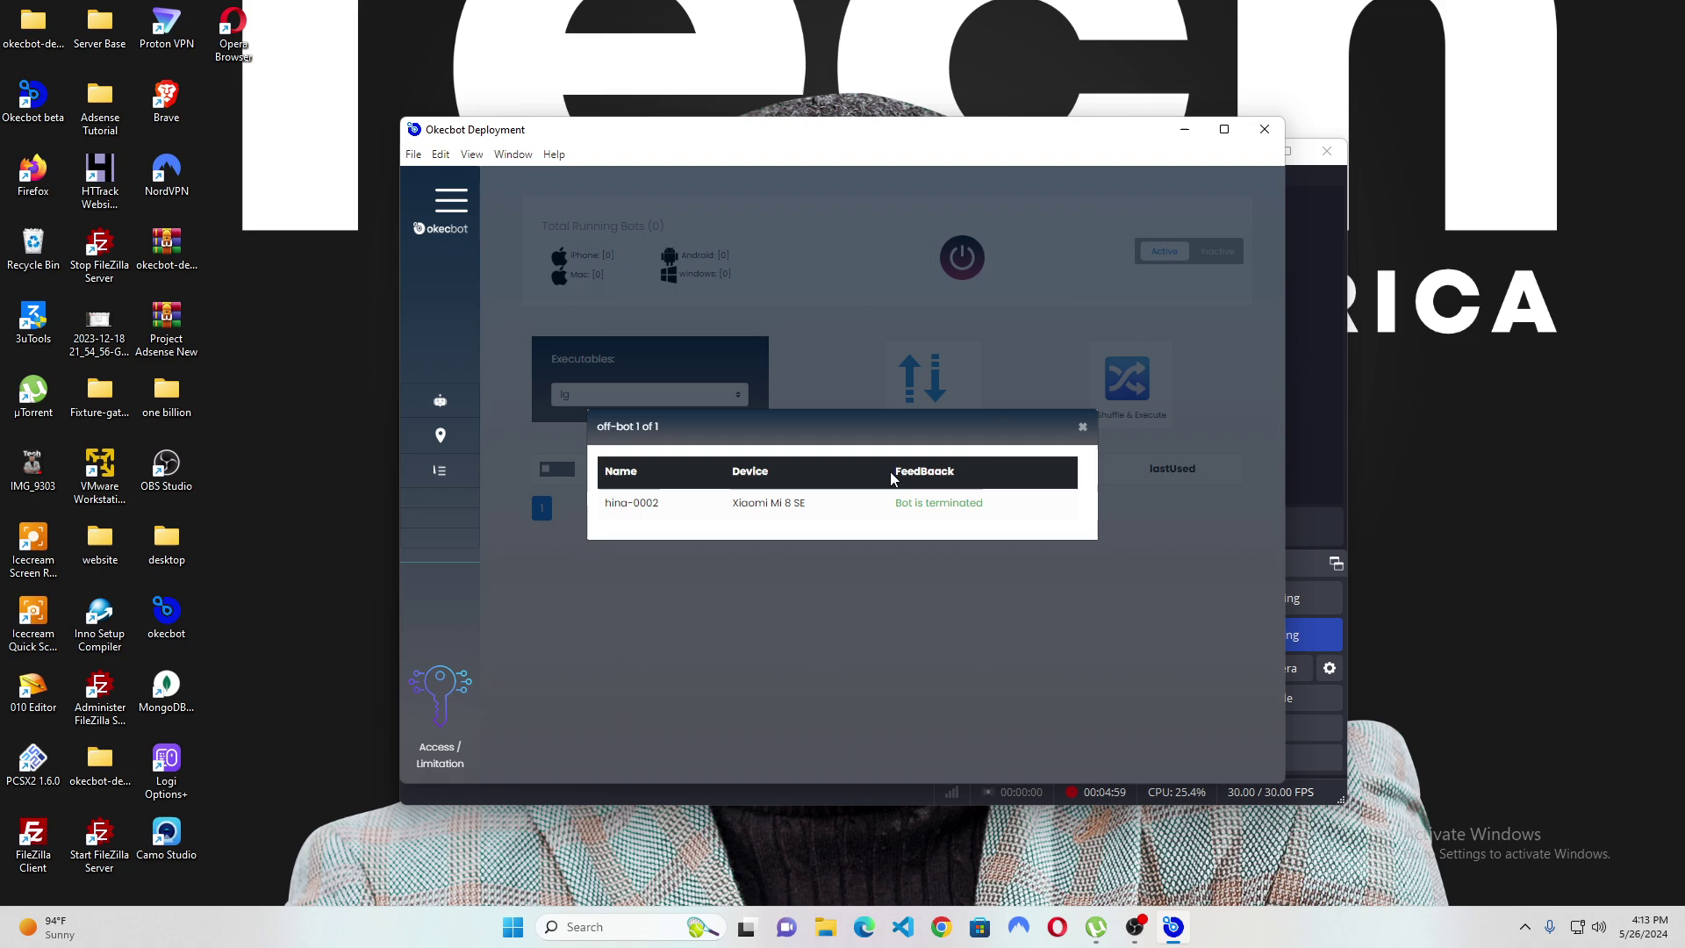
left_click(1083, 427)
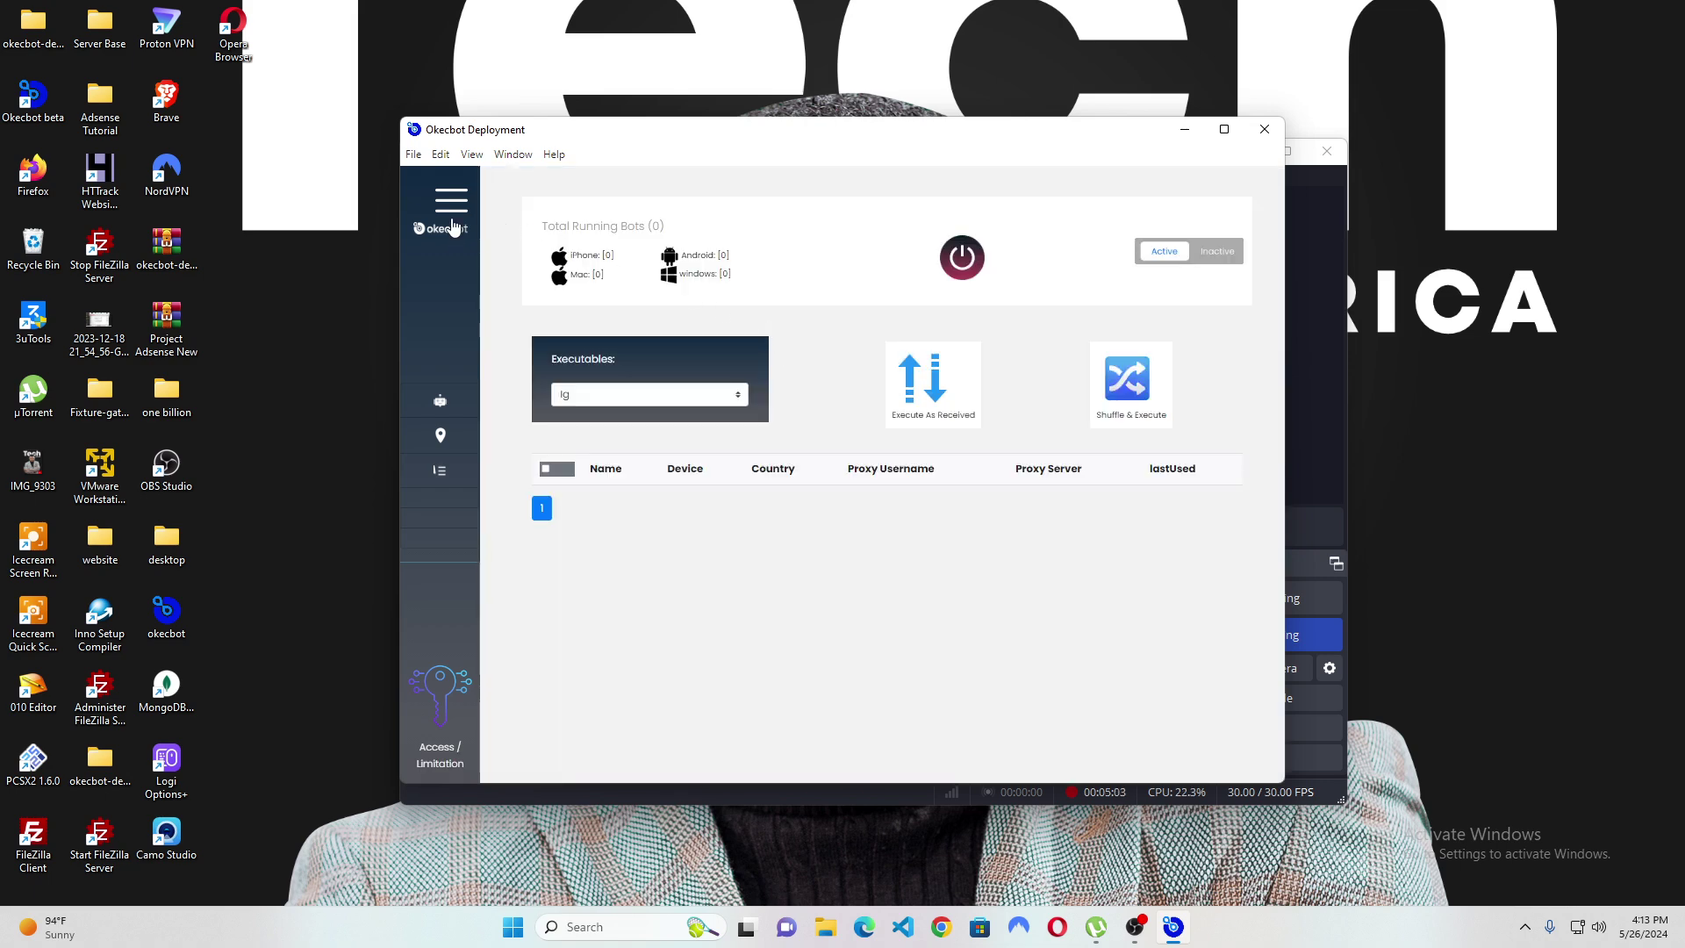
left_click(452, 199)
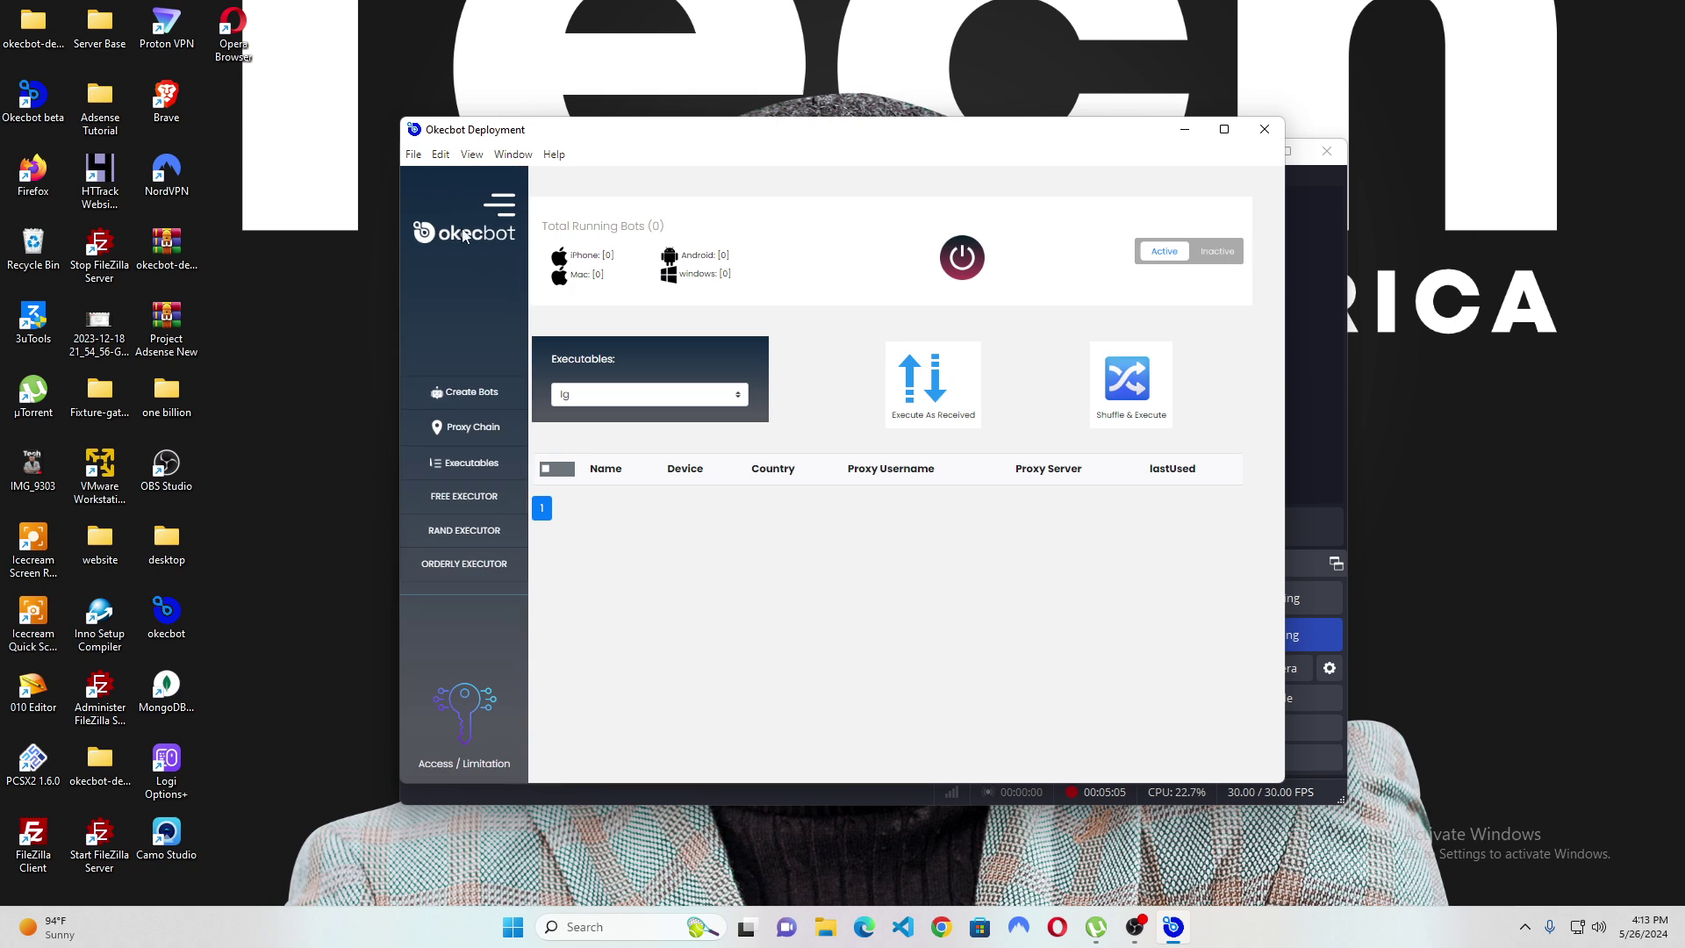
left_click(480, 394)
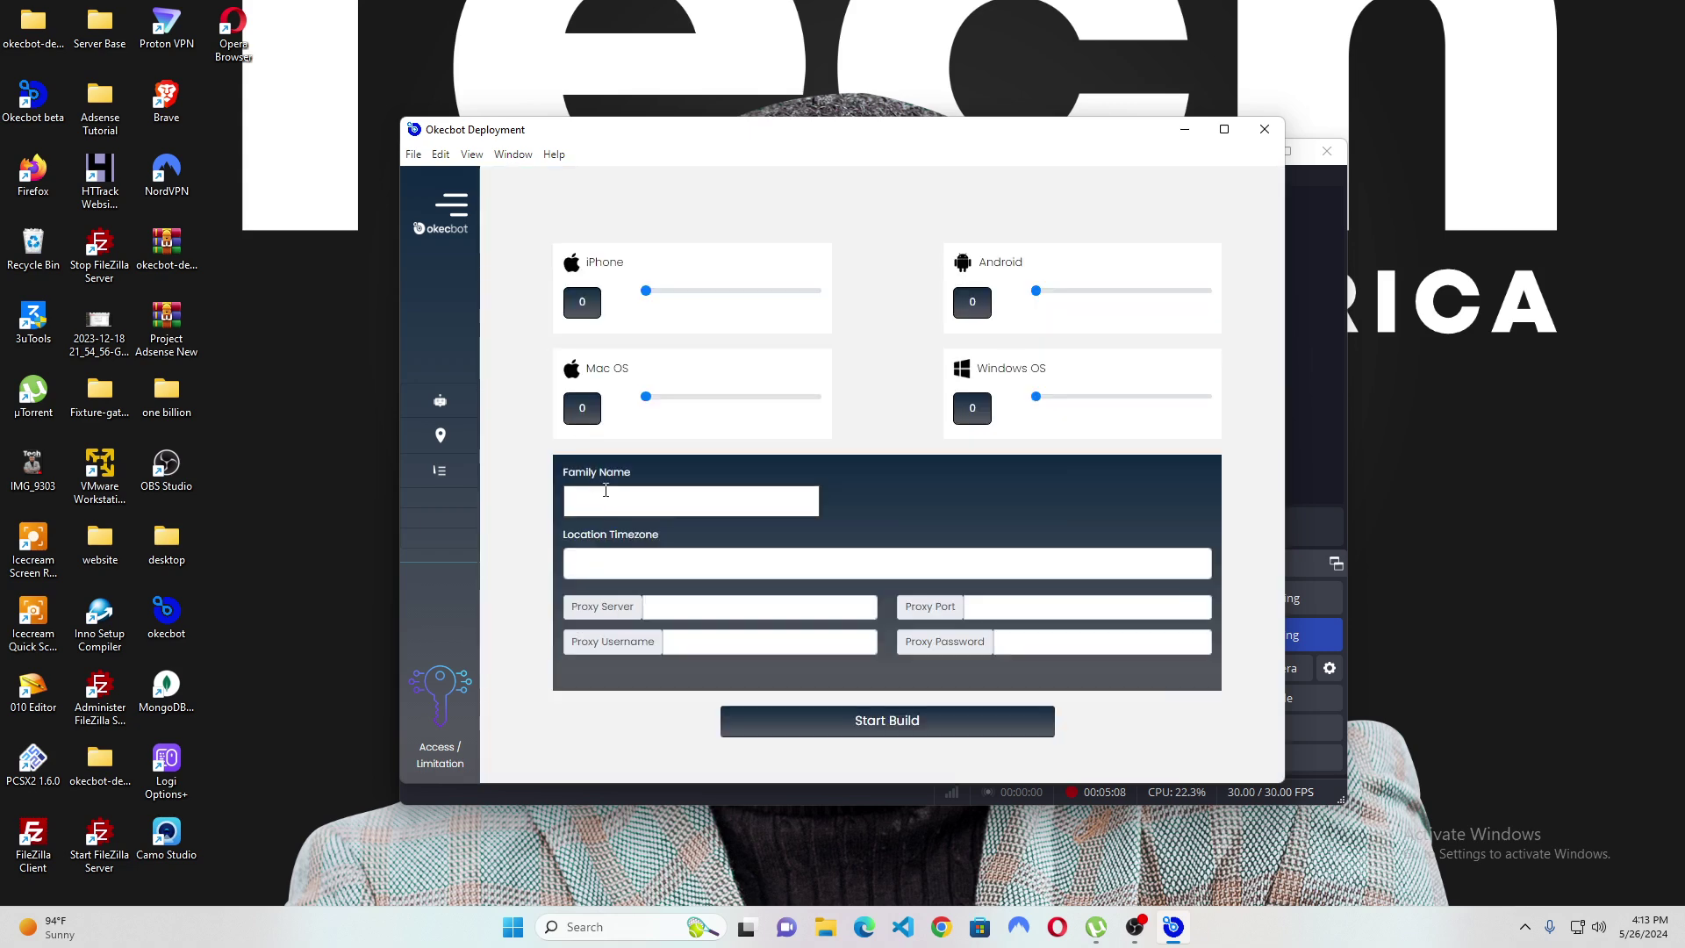
left_click(618, 501)
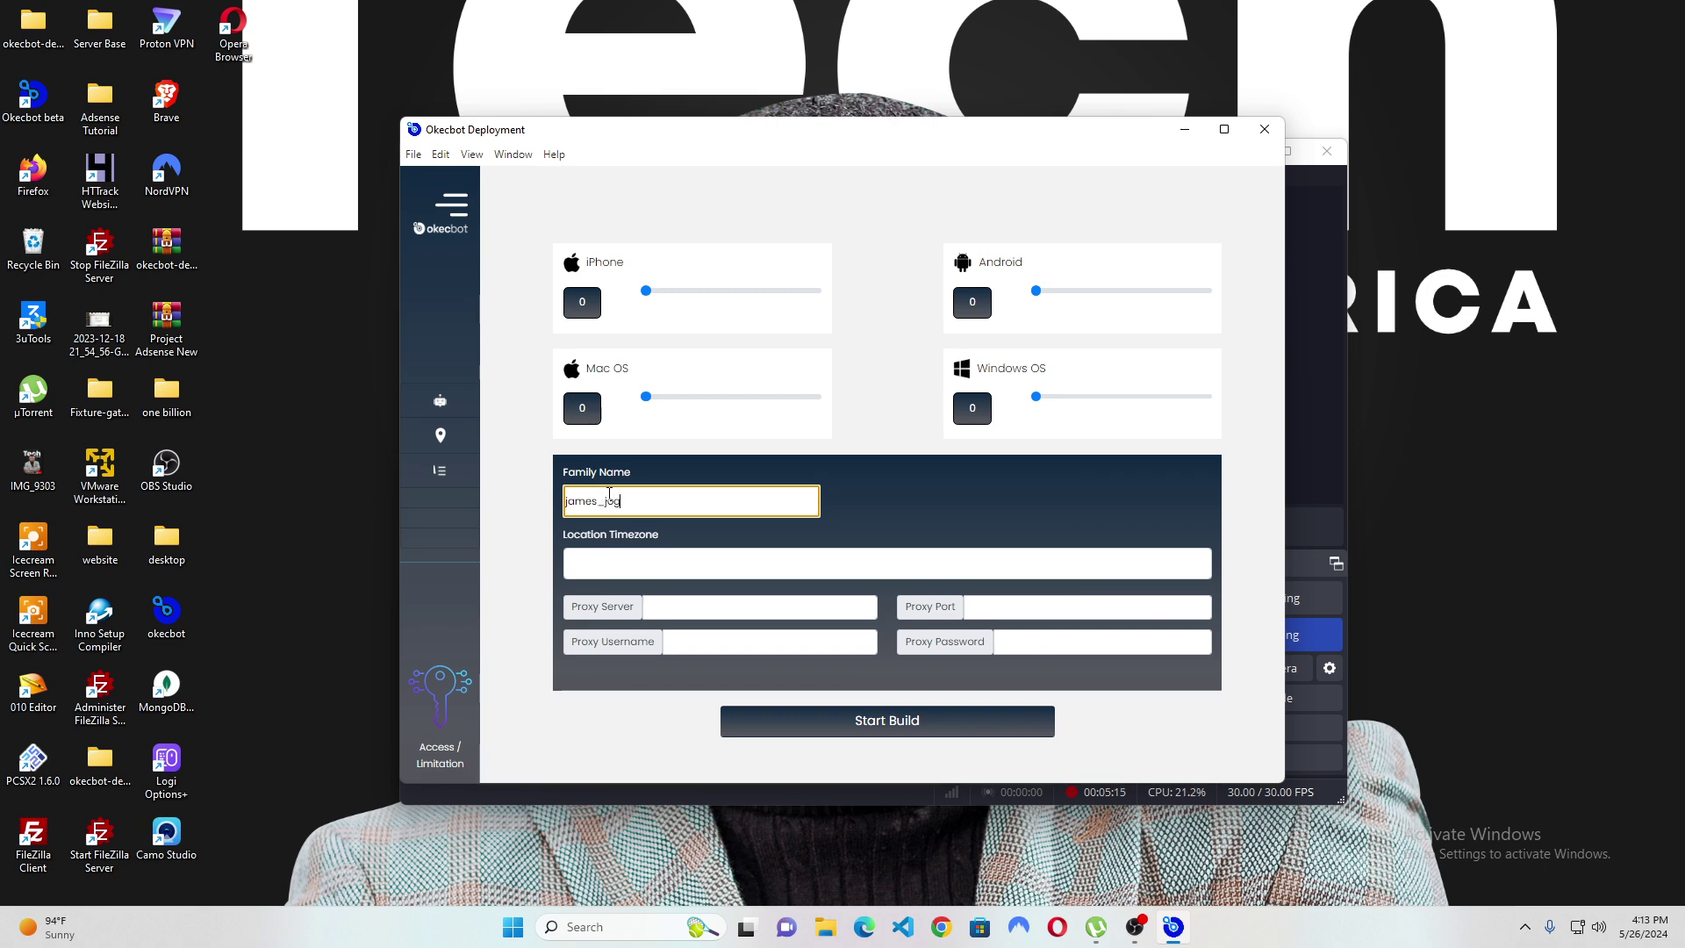
type("james_jog")
key("BackSpace")
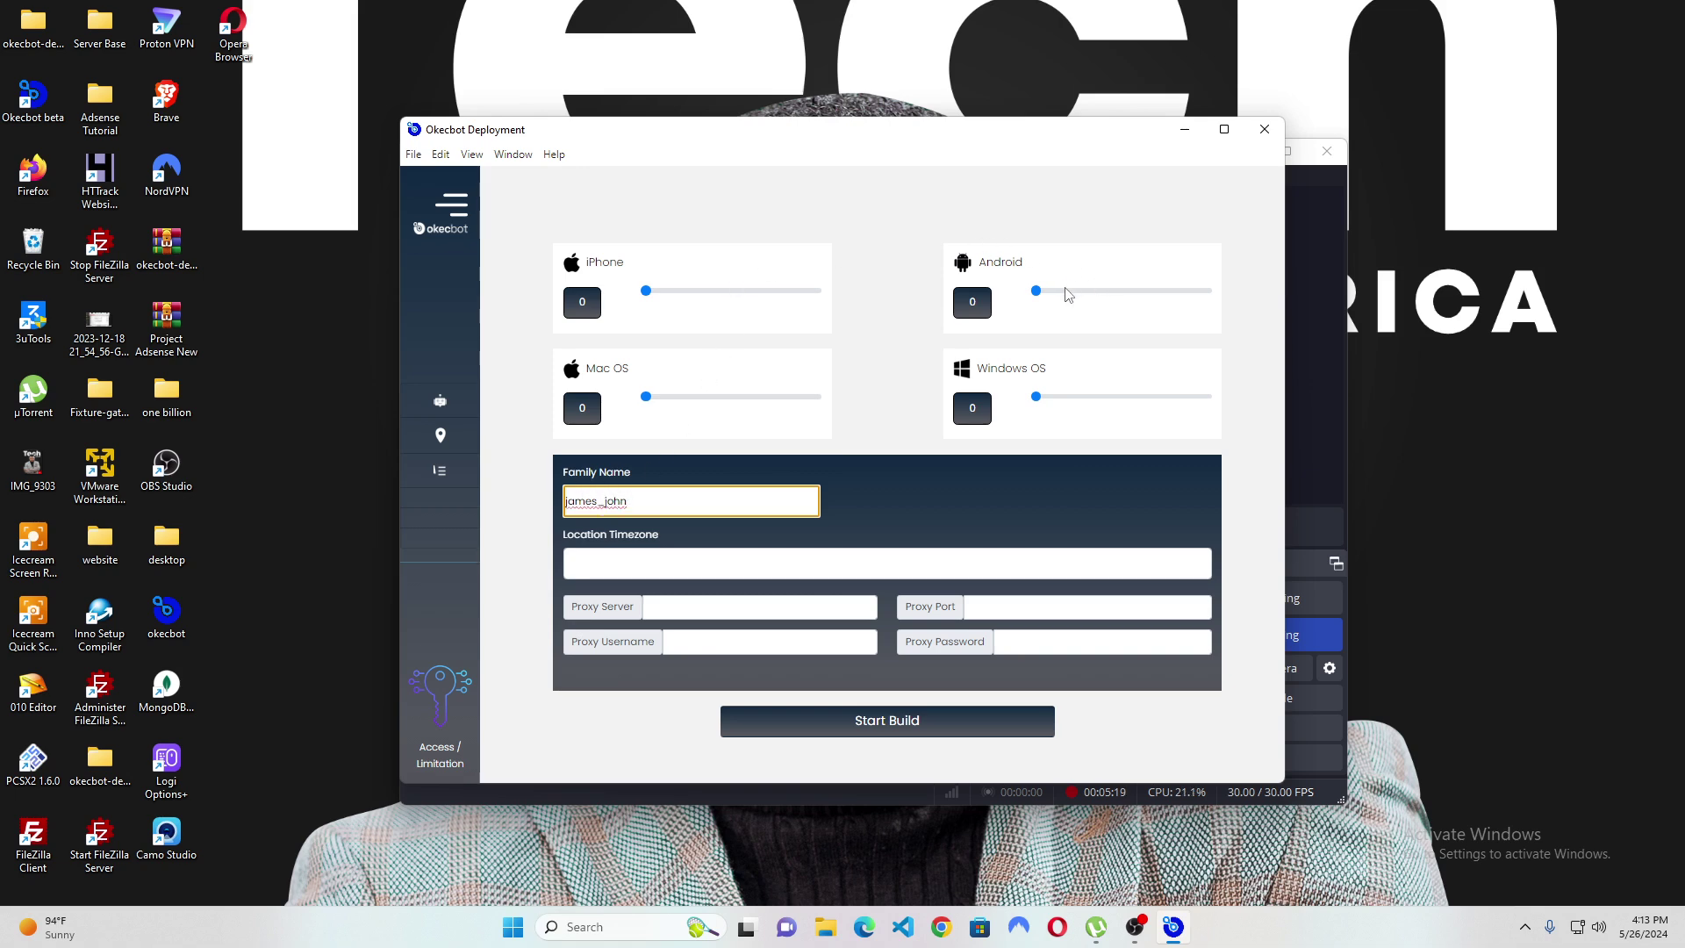
Set 2 Android and 1 iPhone bots with timezone Africa/Lagos, then start the build.
left_click(1037, 293)
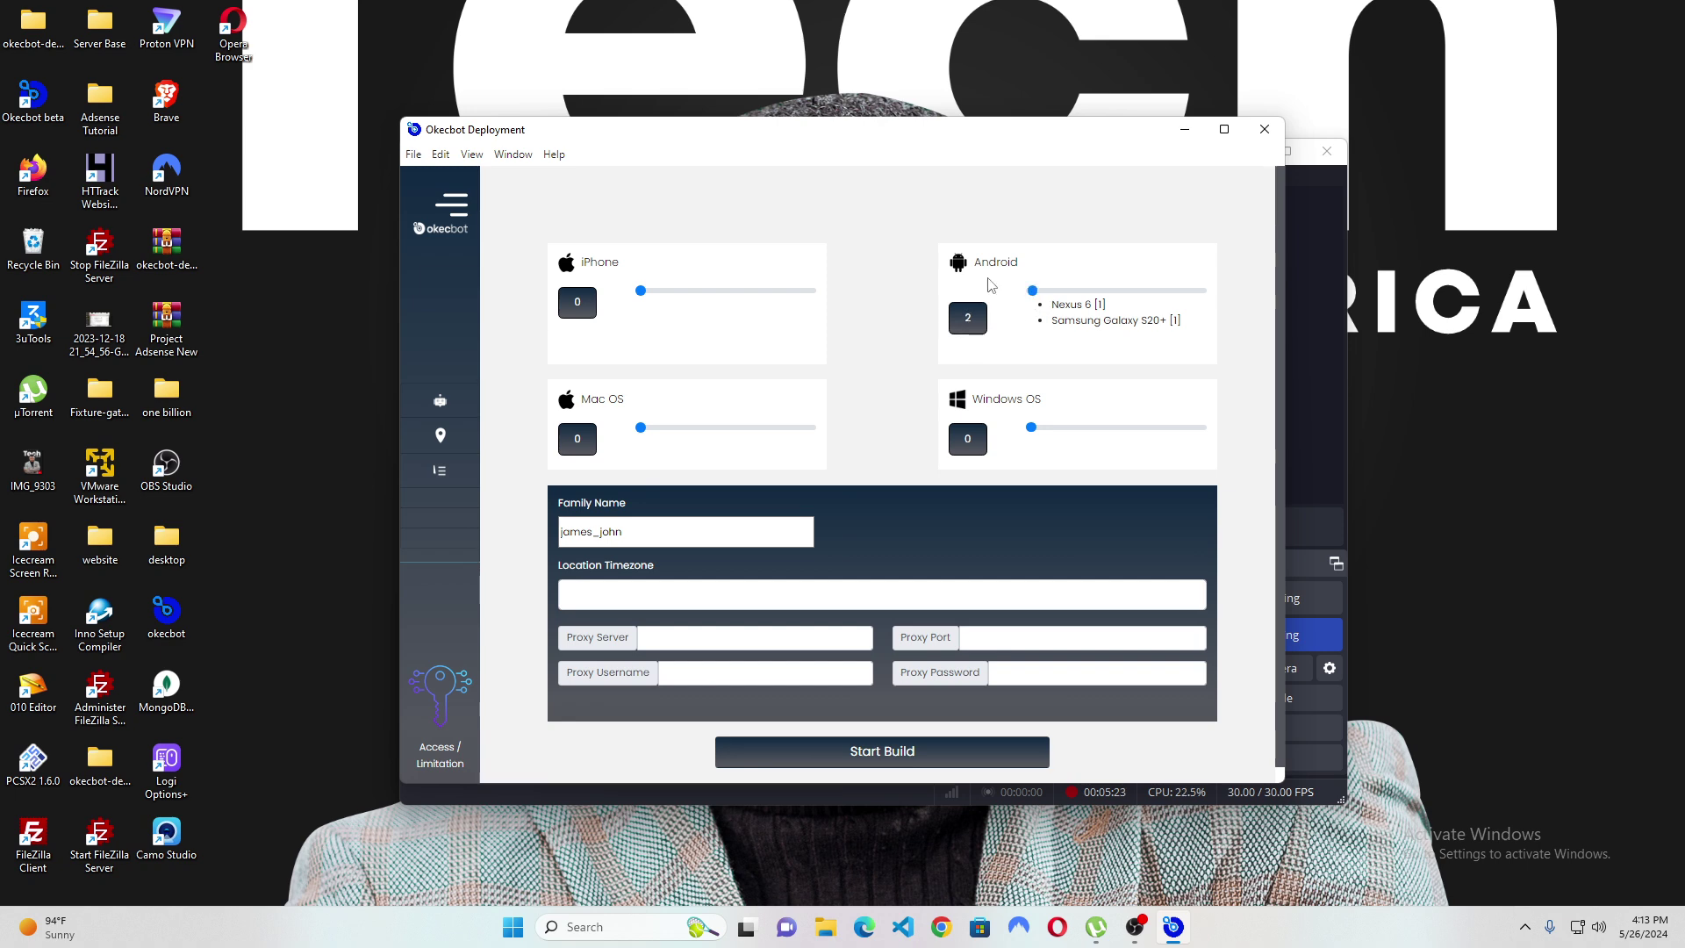
left_click(643, 291)
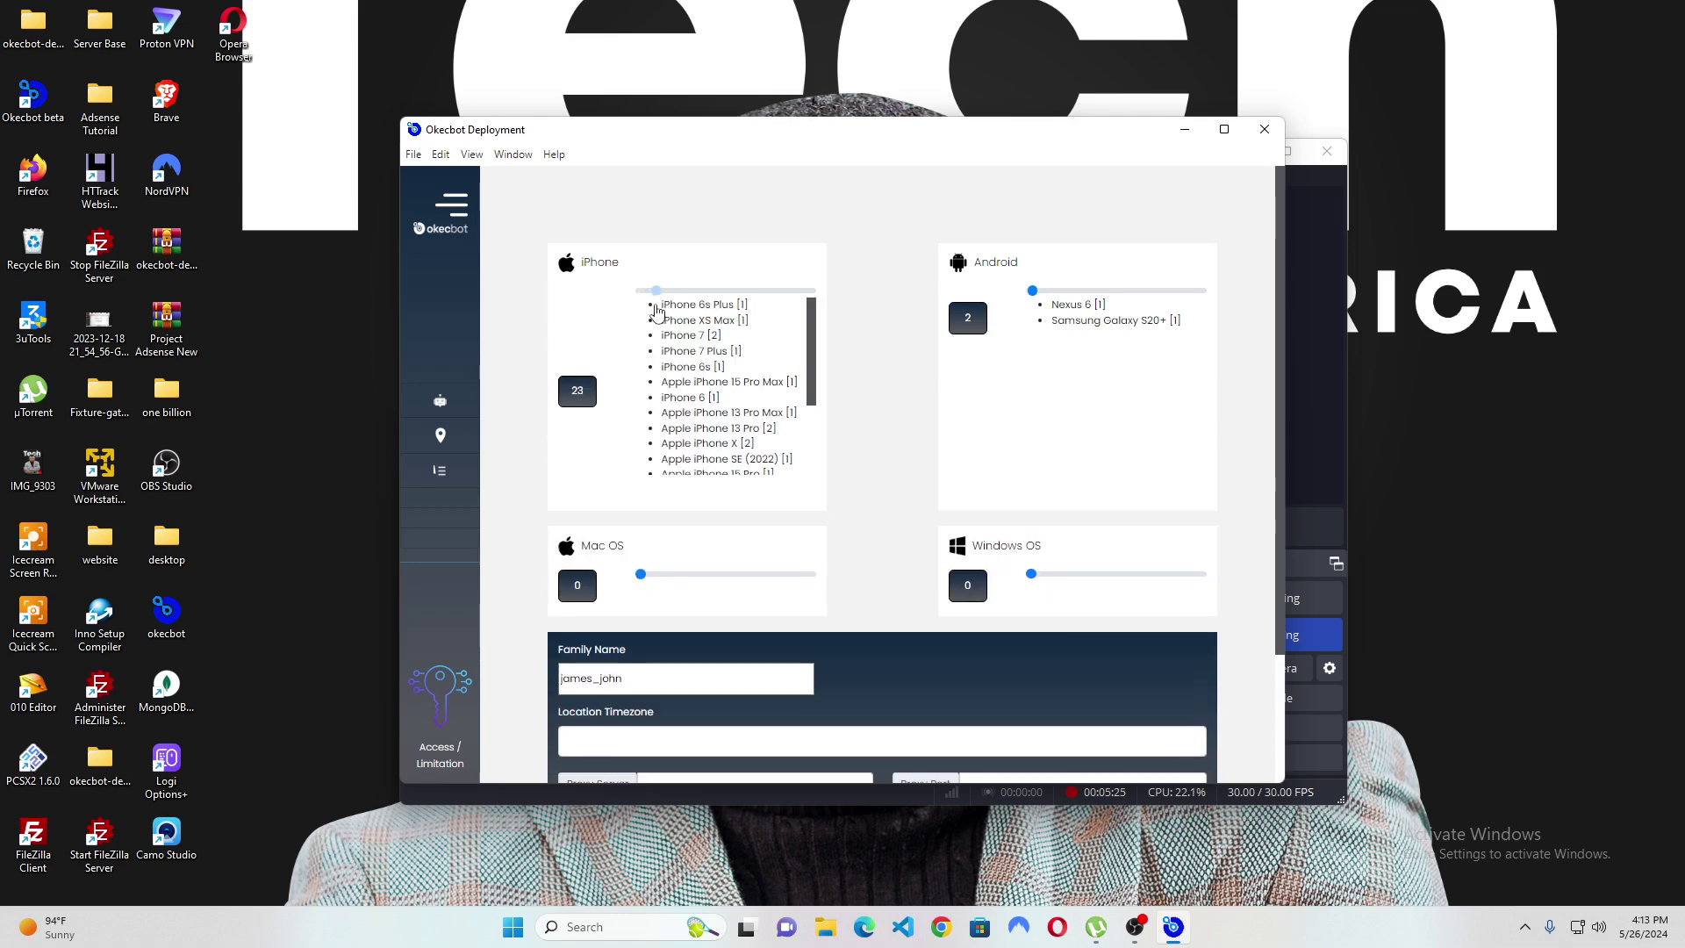
key("Left")
key("Left")
key("Left")
key("Left")
key("Left")
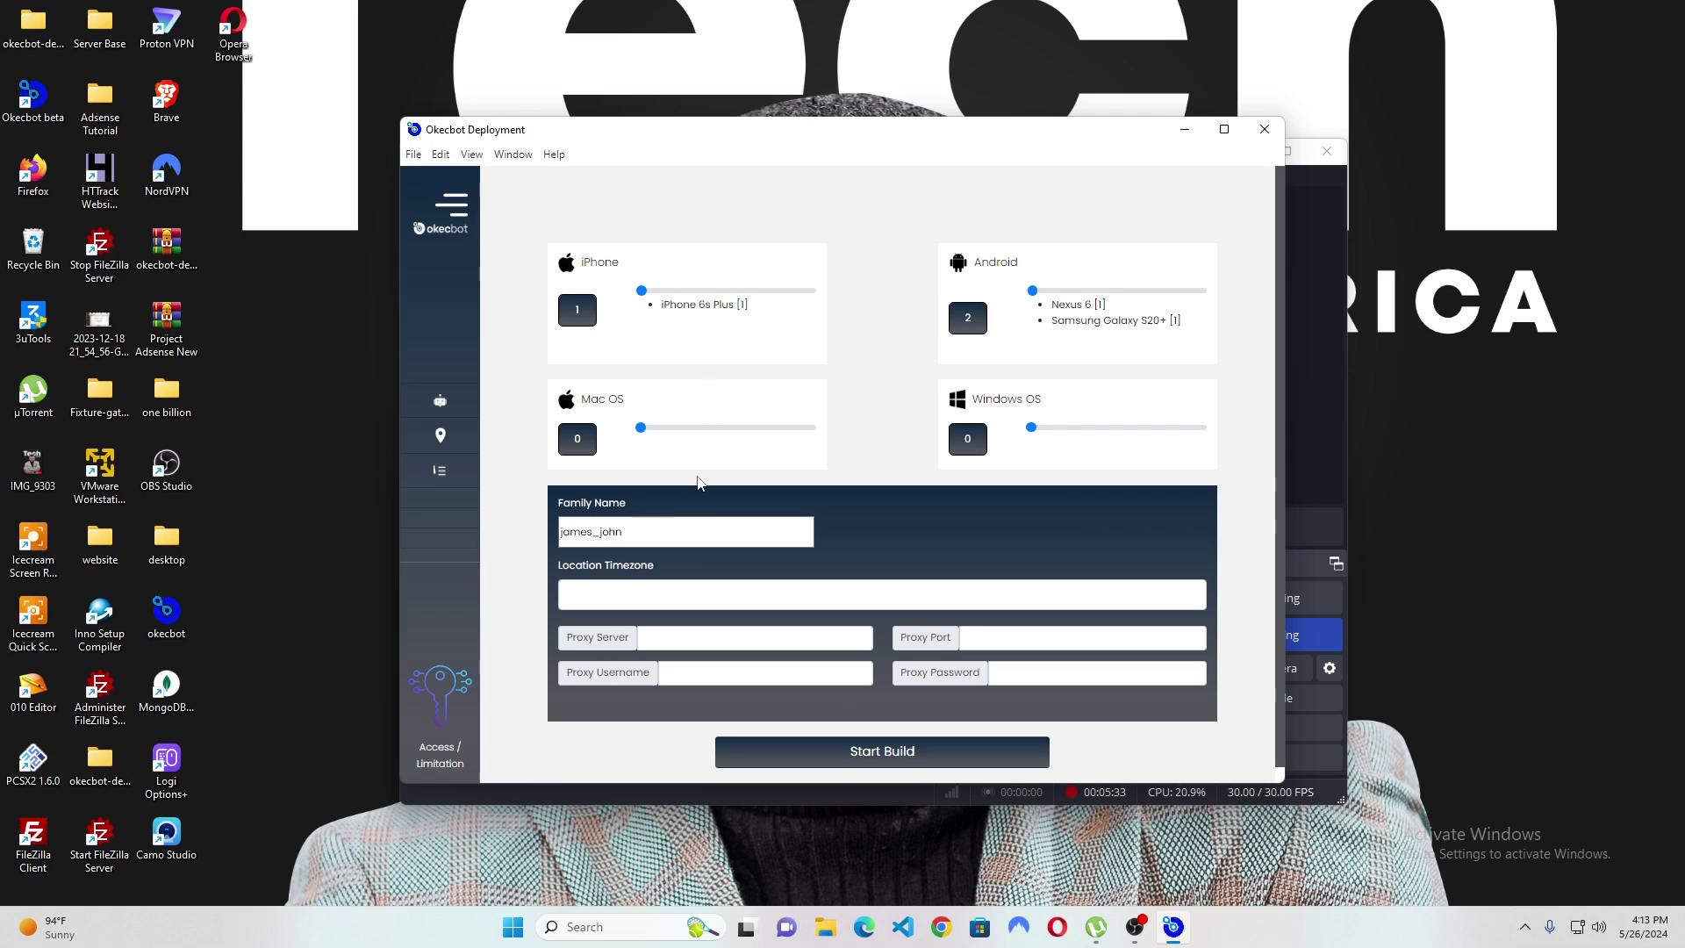
left_click(620, 594)
type("af")
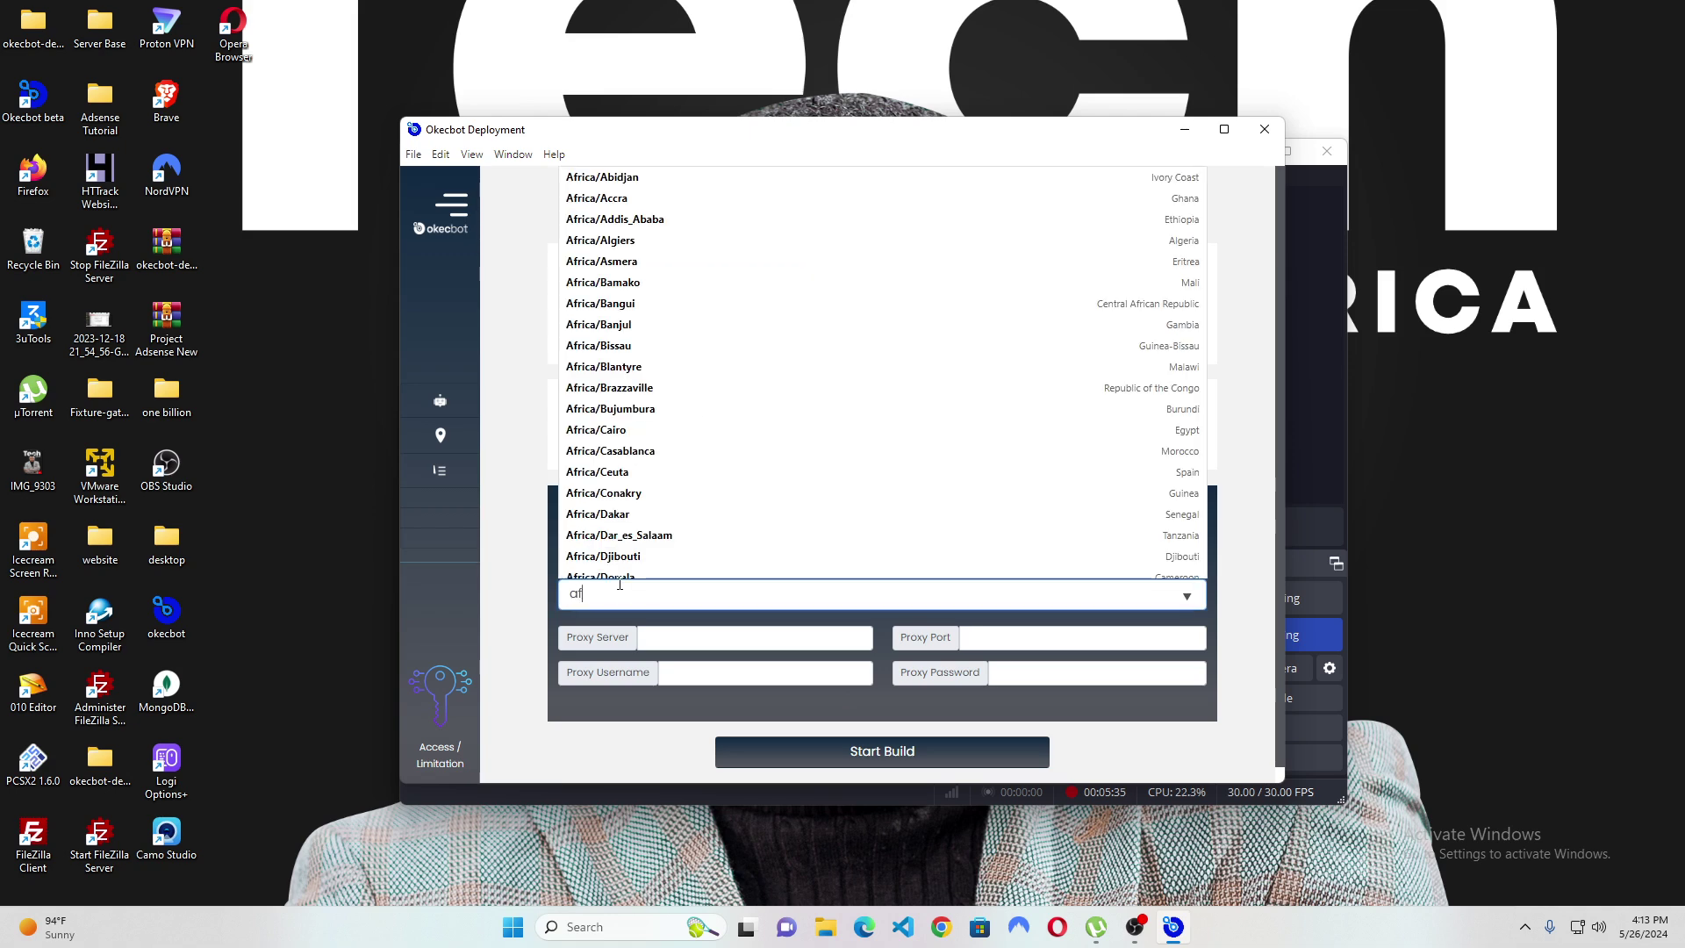
type("rica/la")
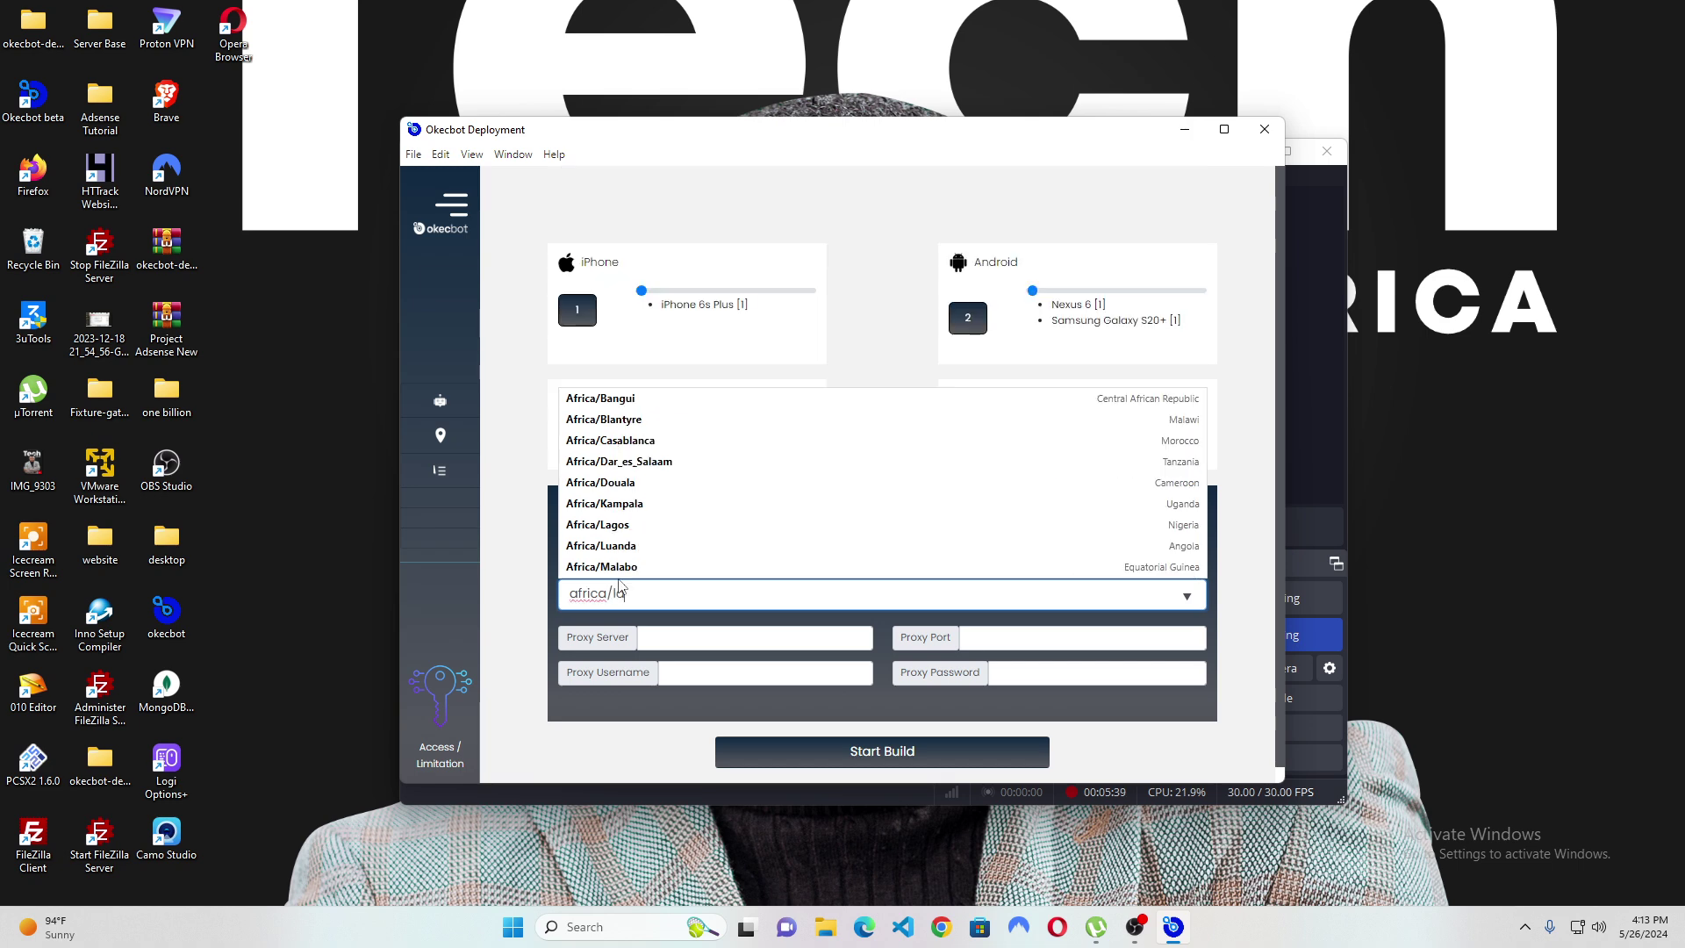
left_click(610, 527)
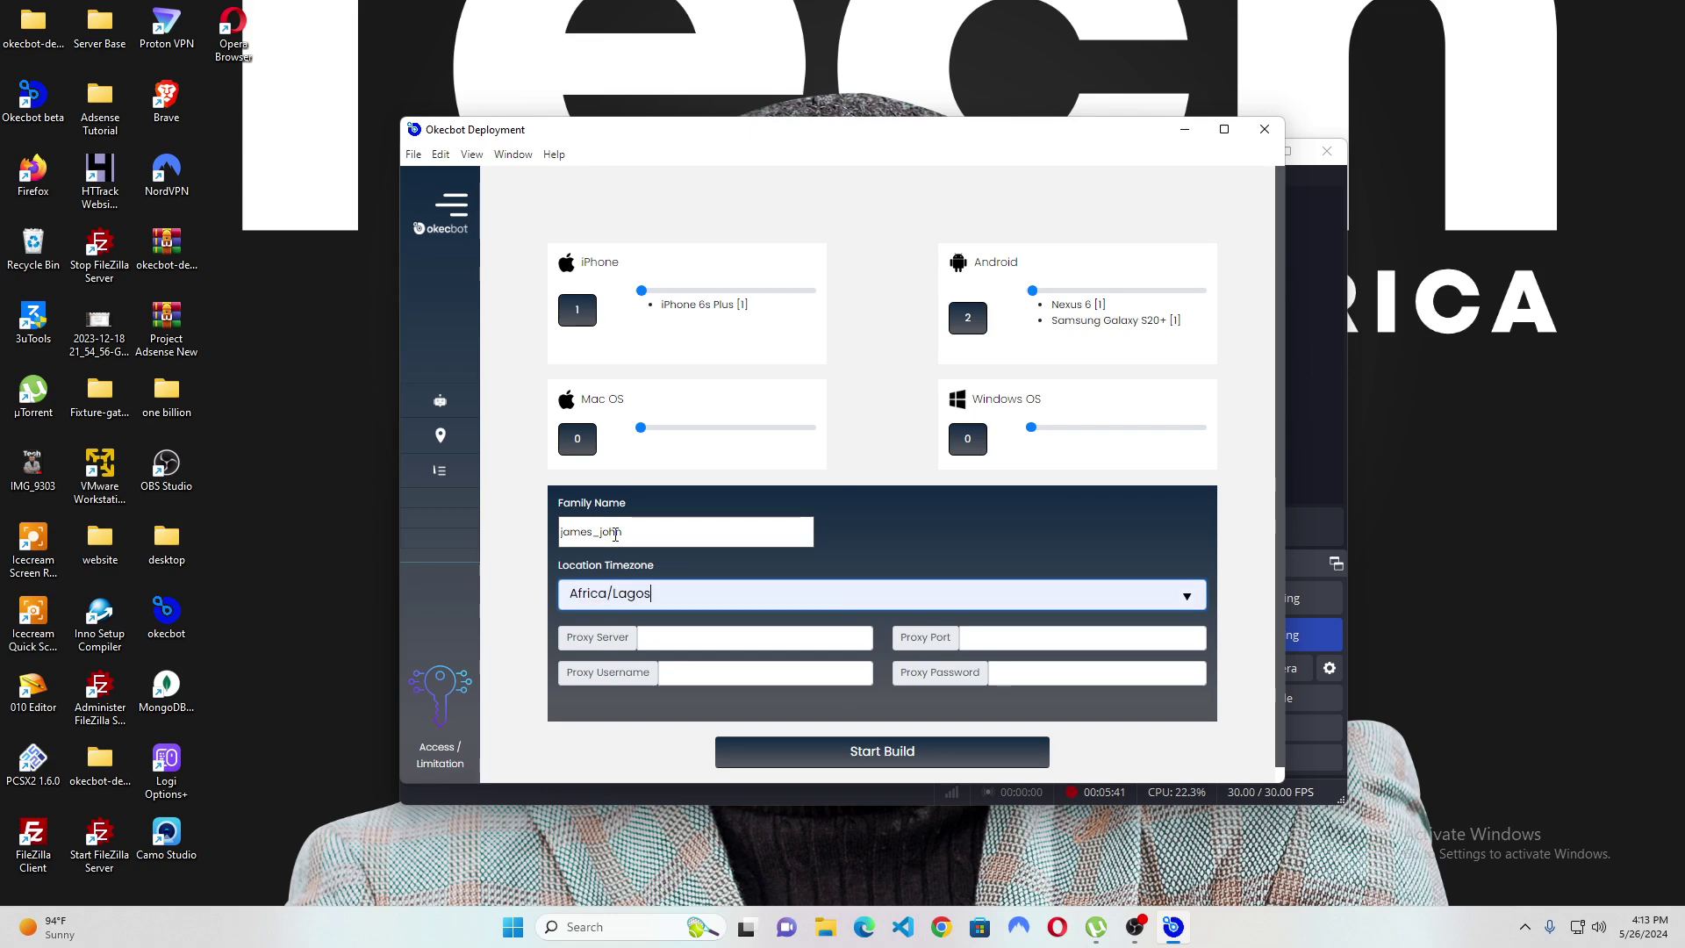
left_click(790, 762)
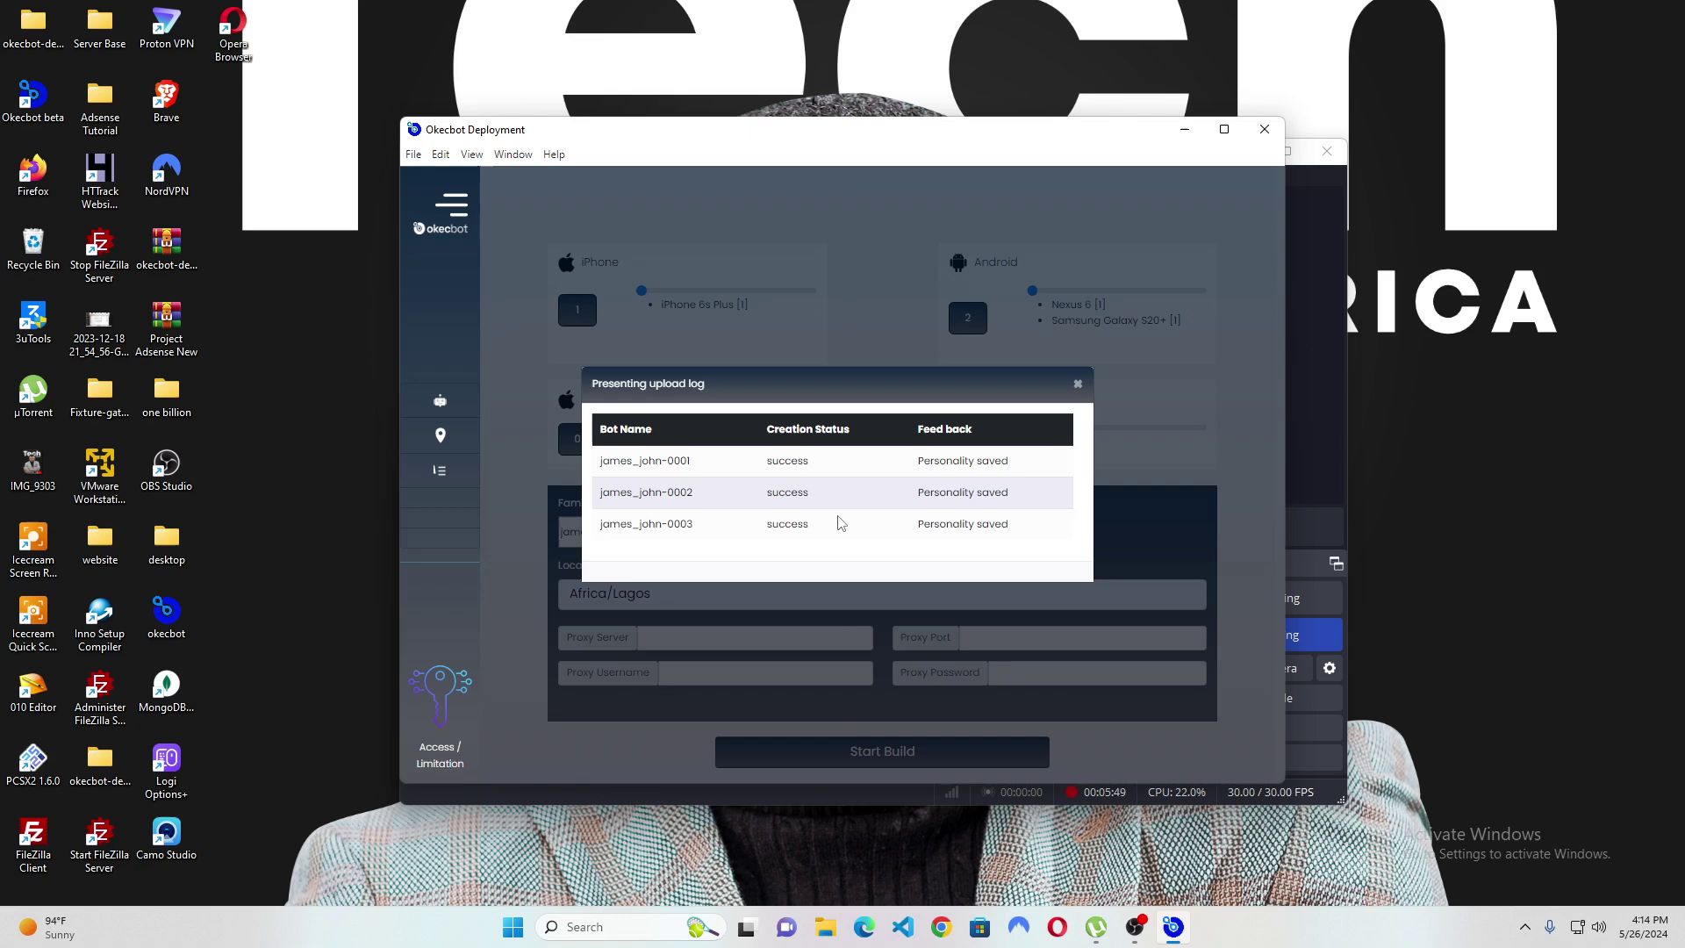
Close the upload log and go to the FREE EXECUTOR bots page.
left_click(1078, 384)
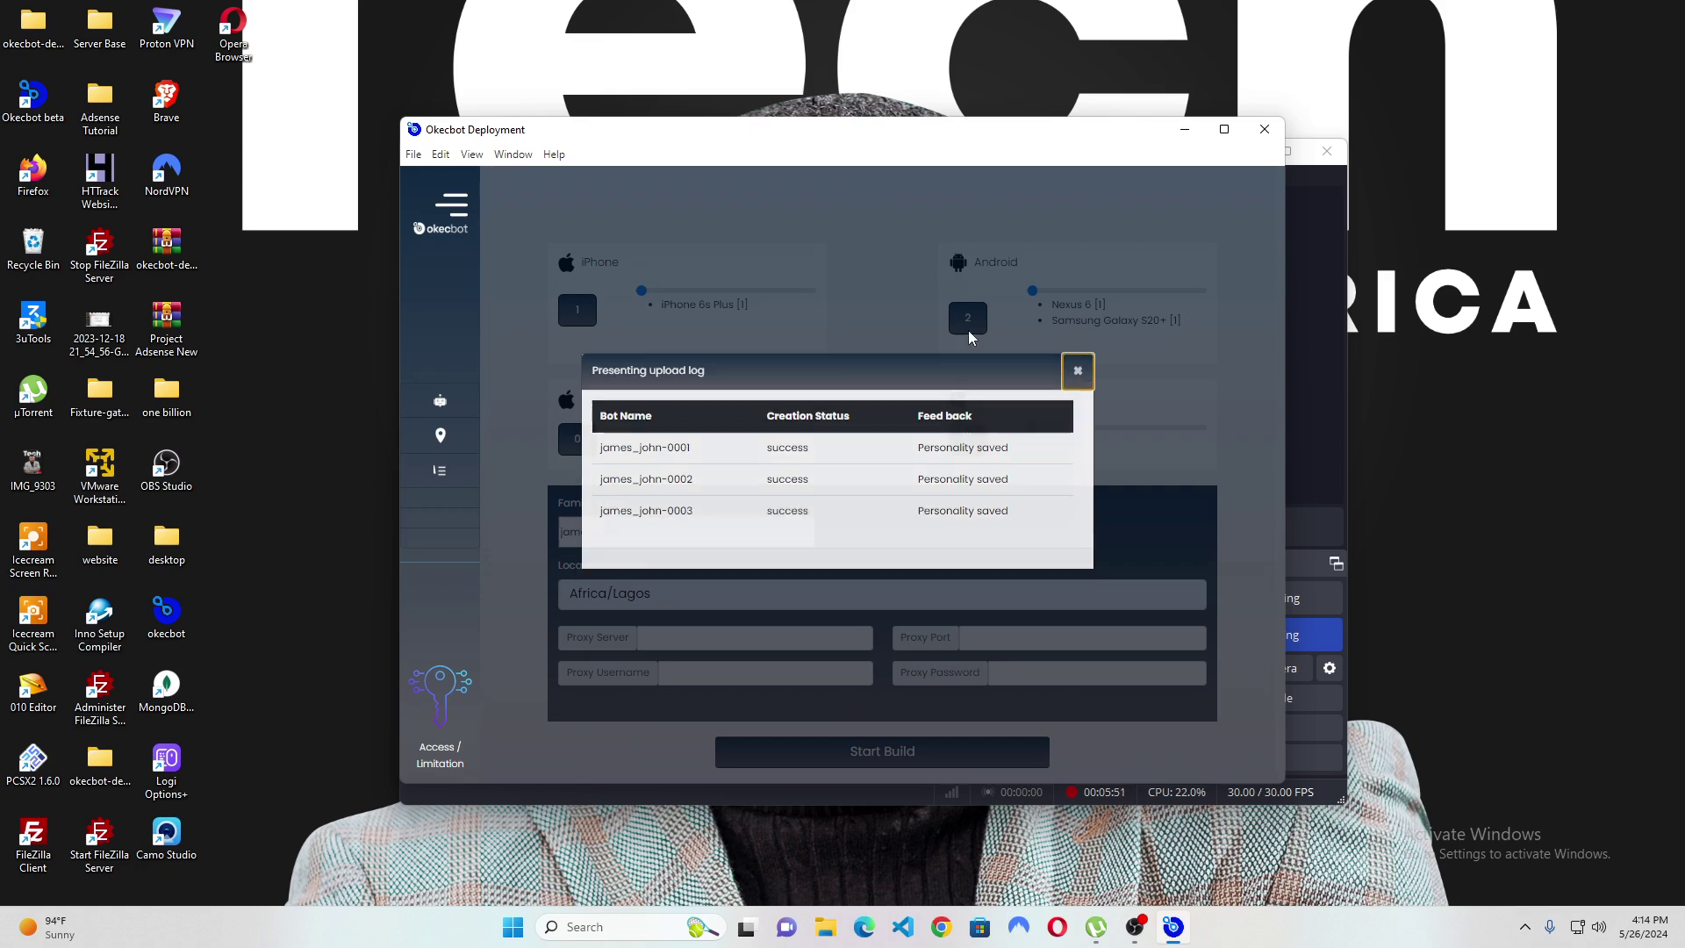
left_click(452, 213)
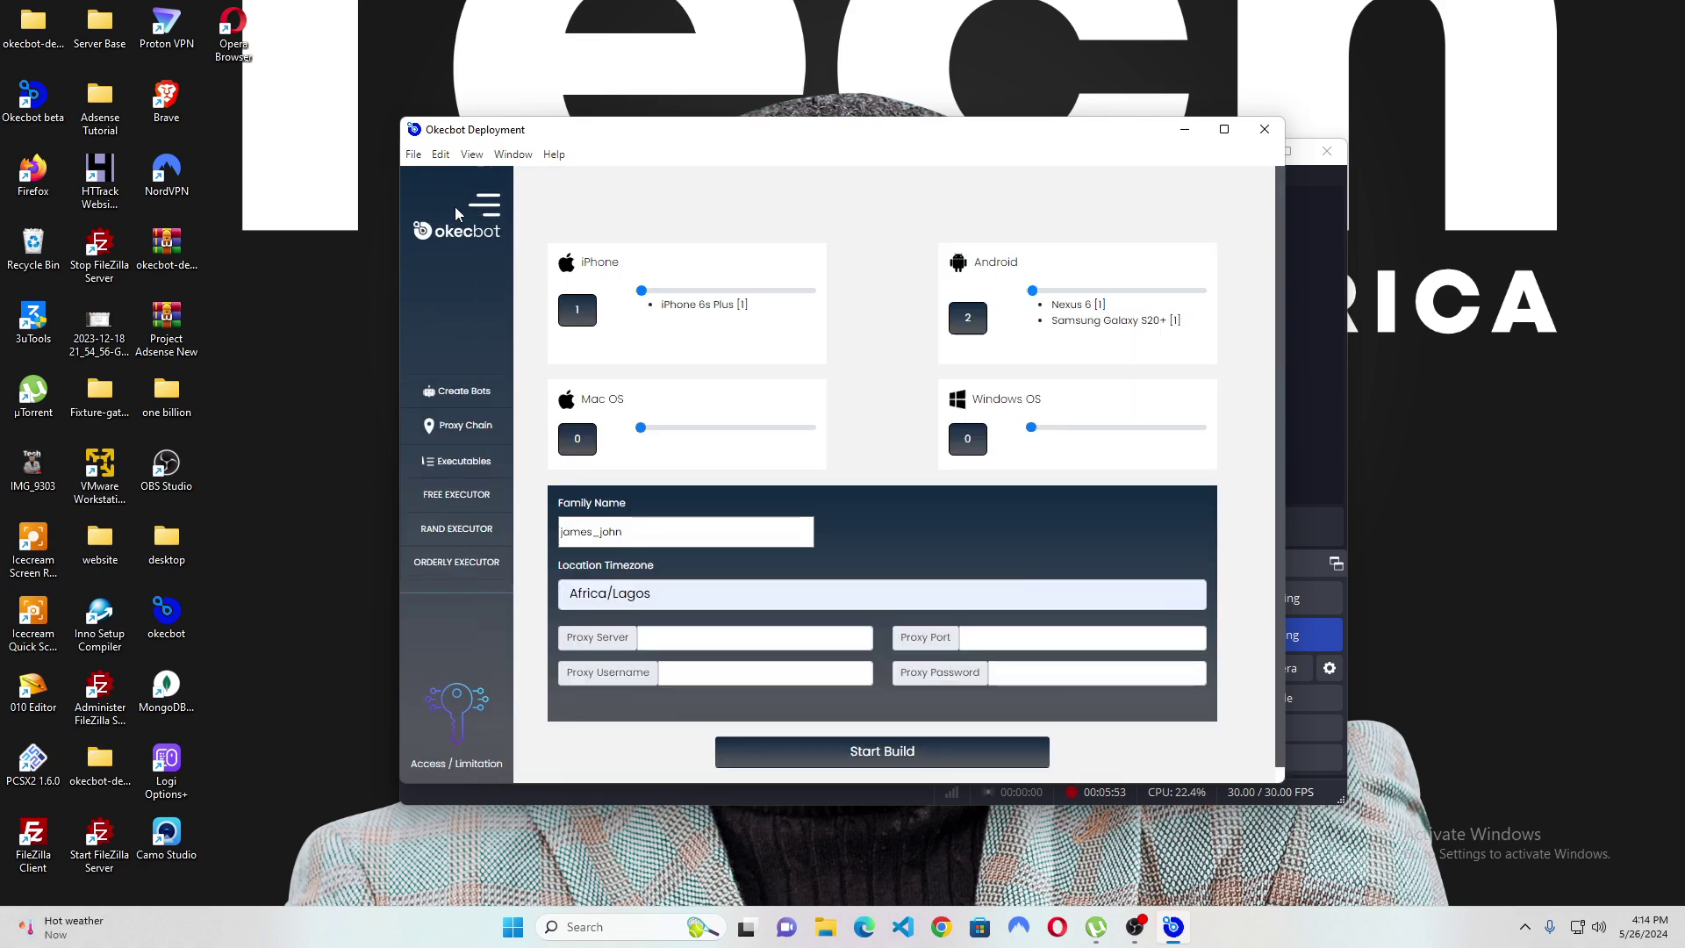
left_click(466, 500)
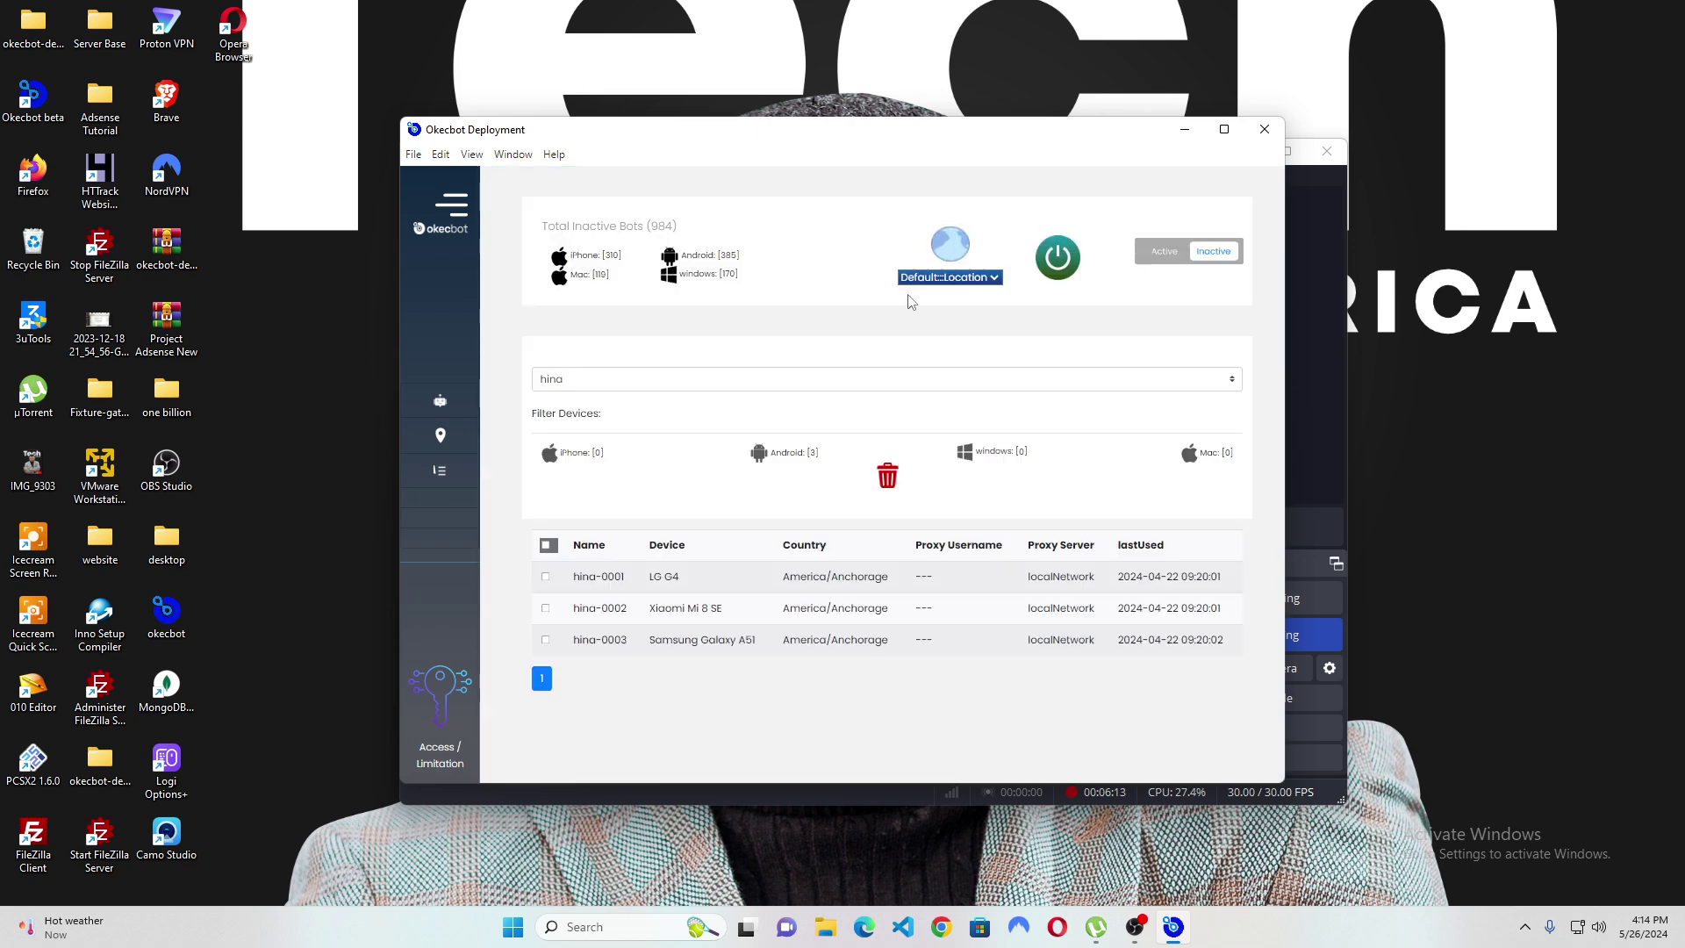
left_click(740, 382)
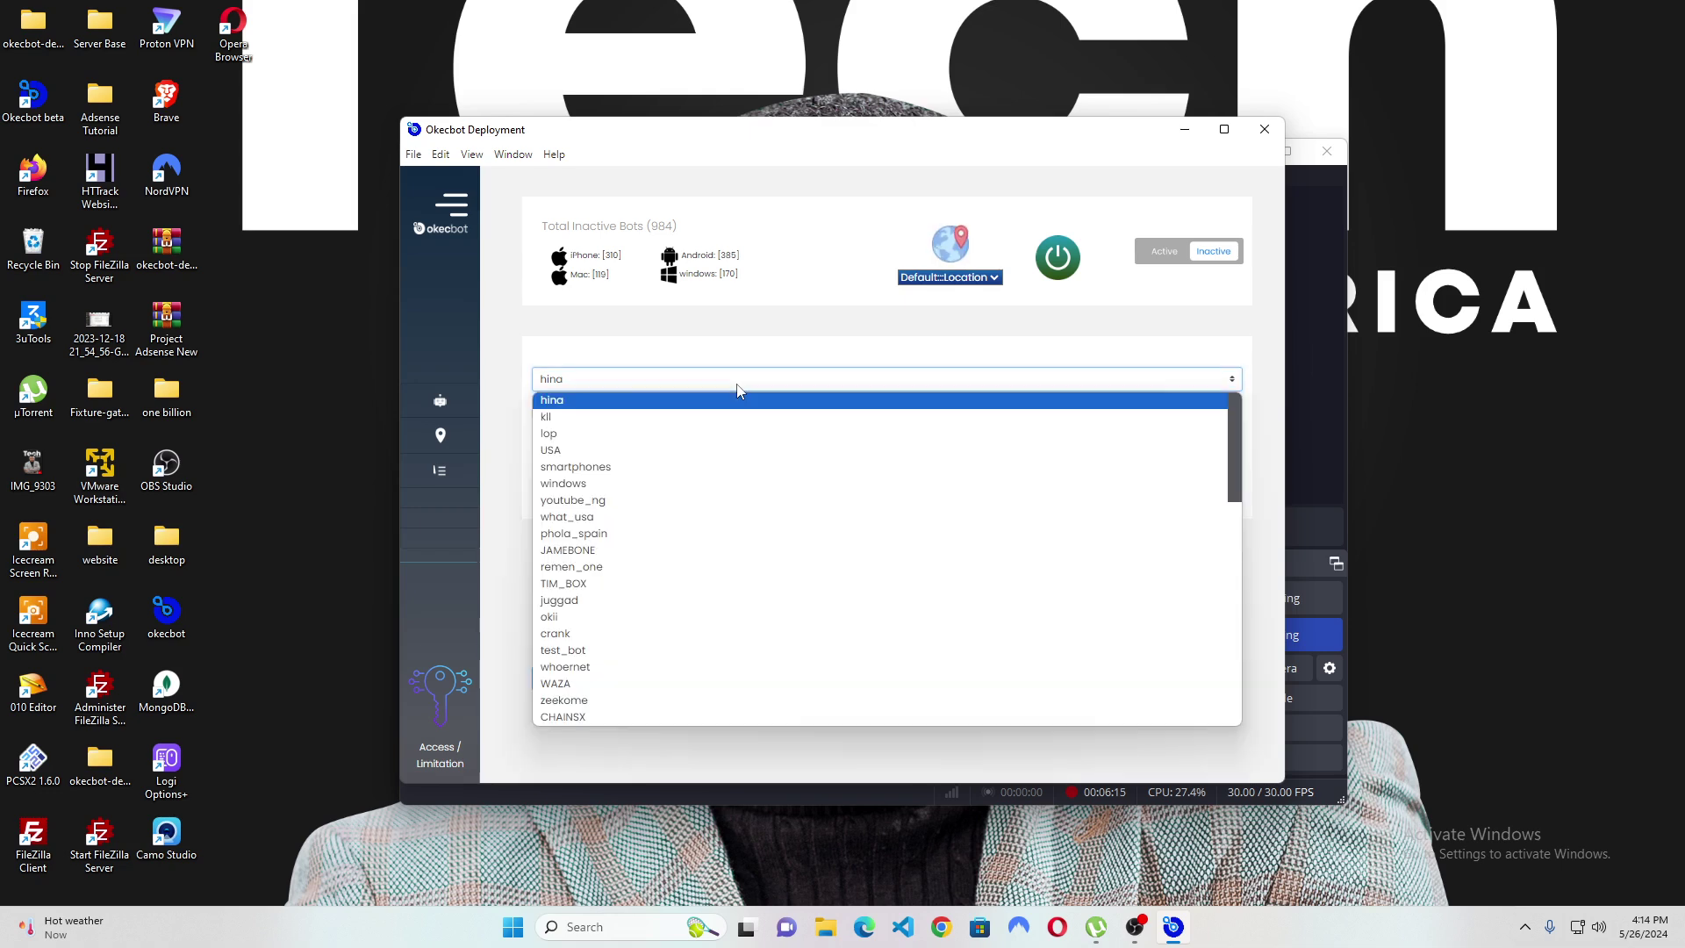
scroll(672, 703, "down", 10)
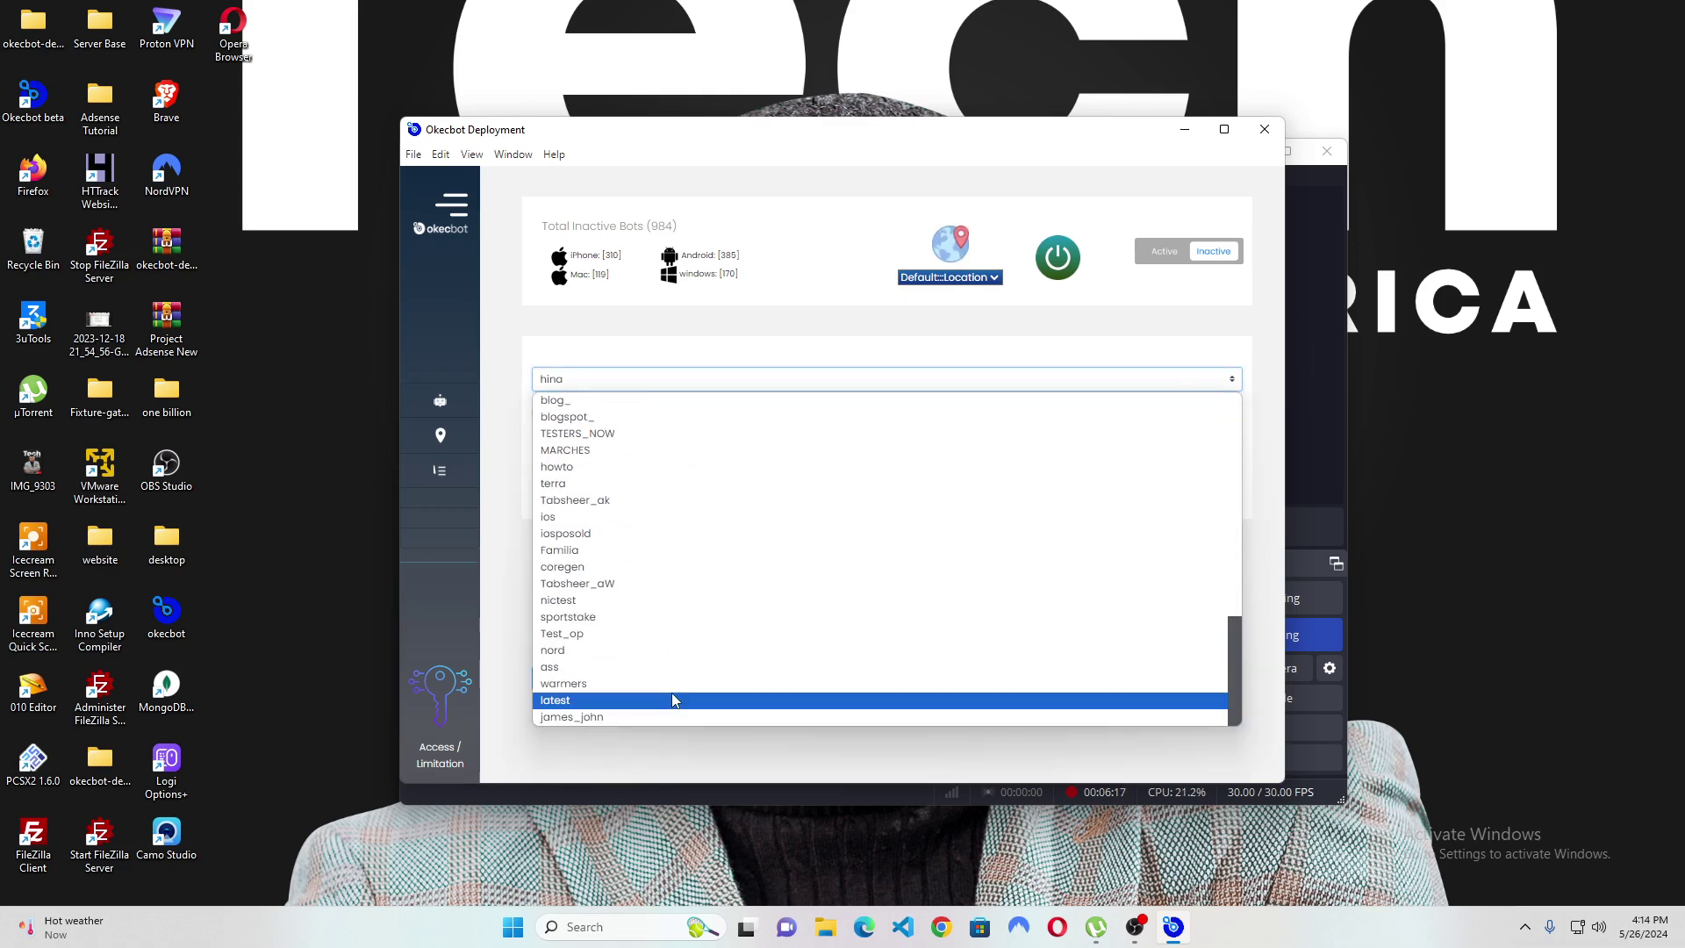
left_click(557, 717)
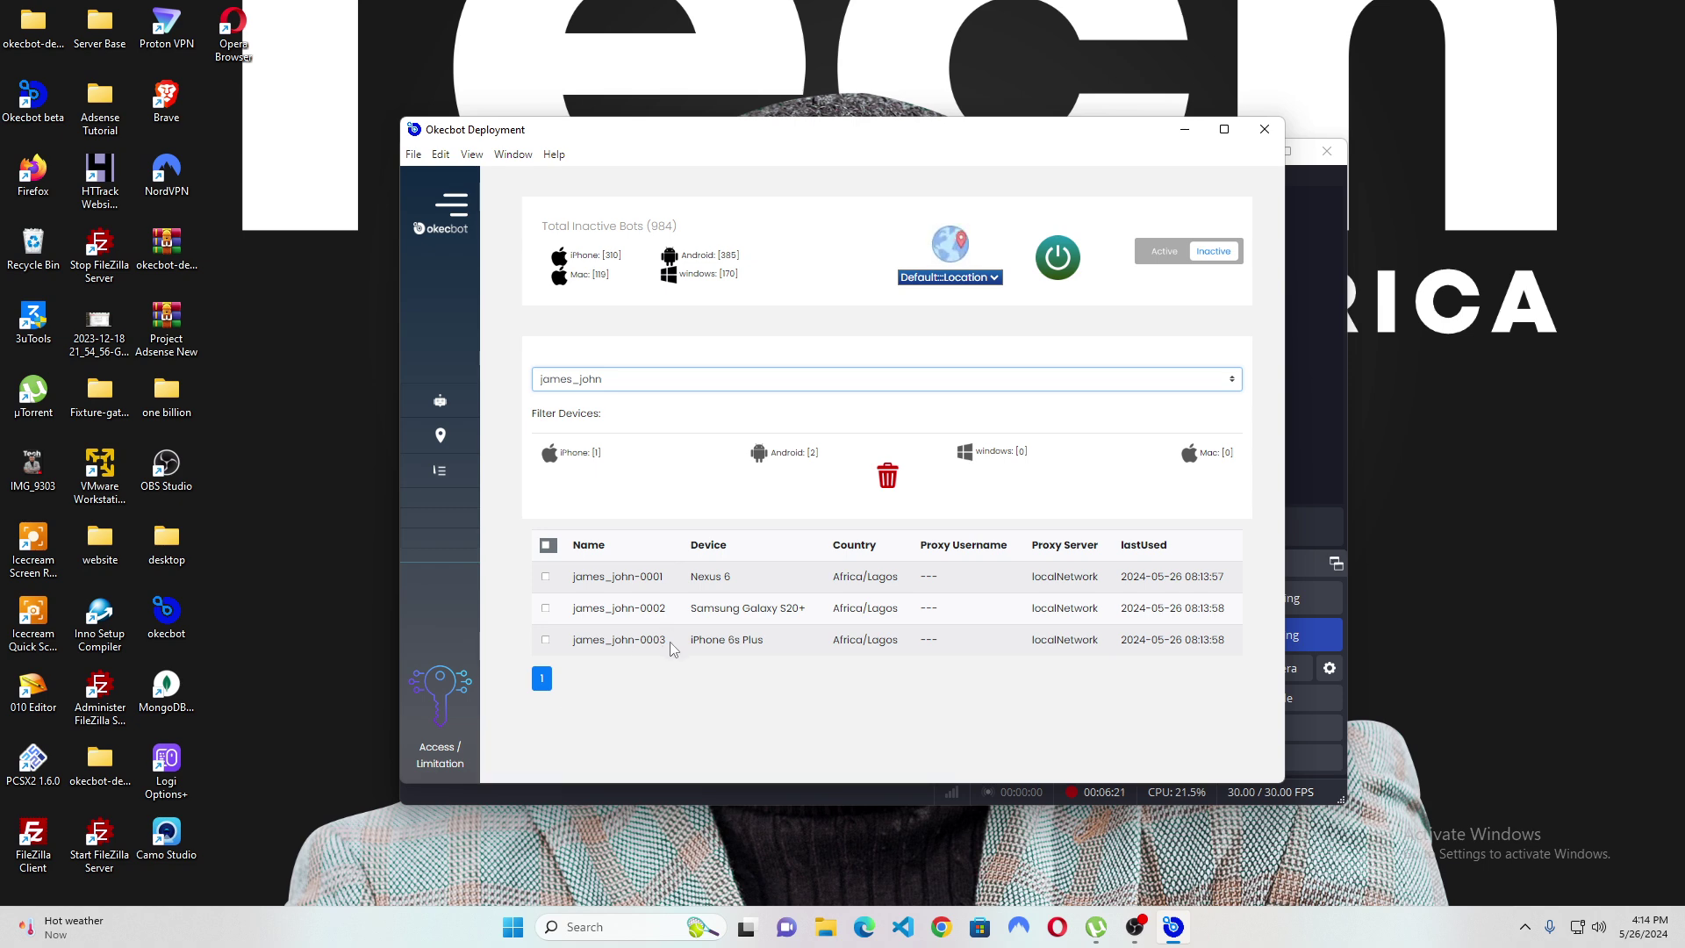
left_click(545, 608)
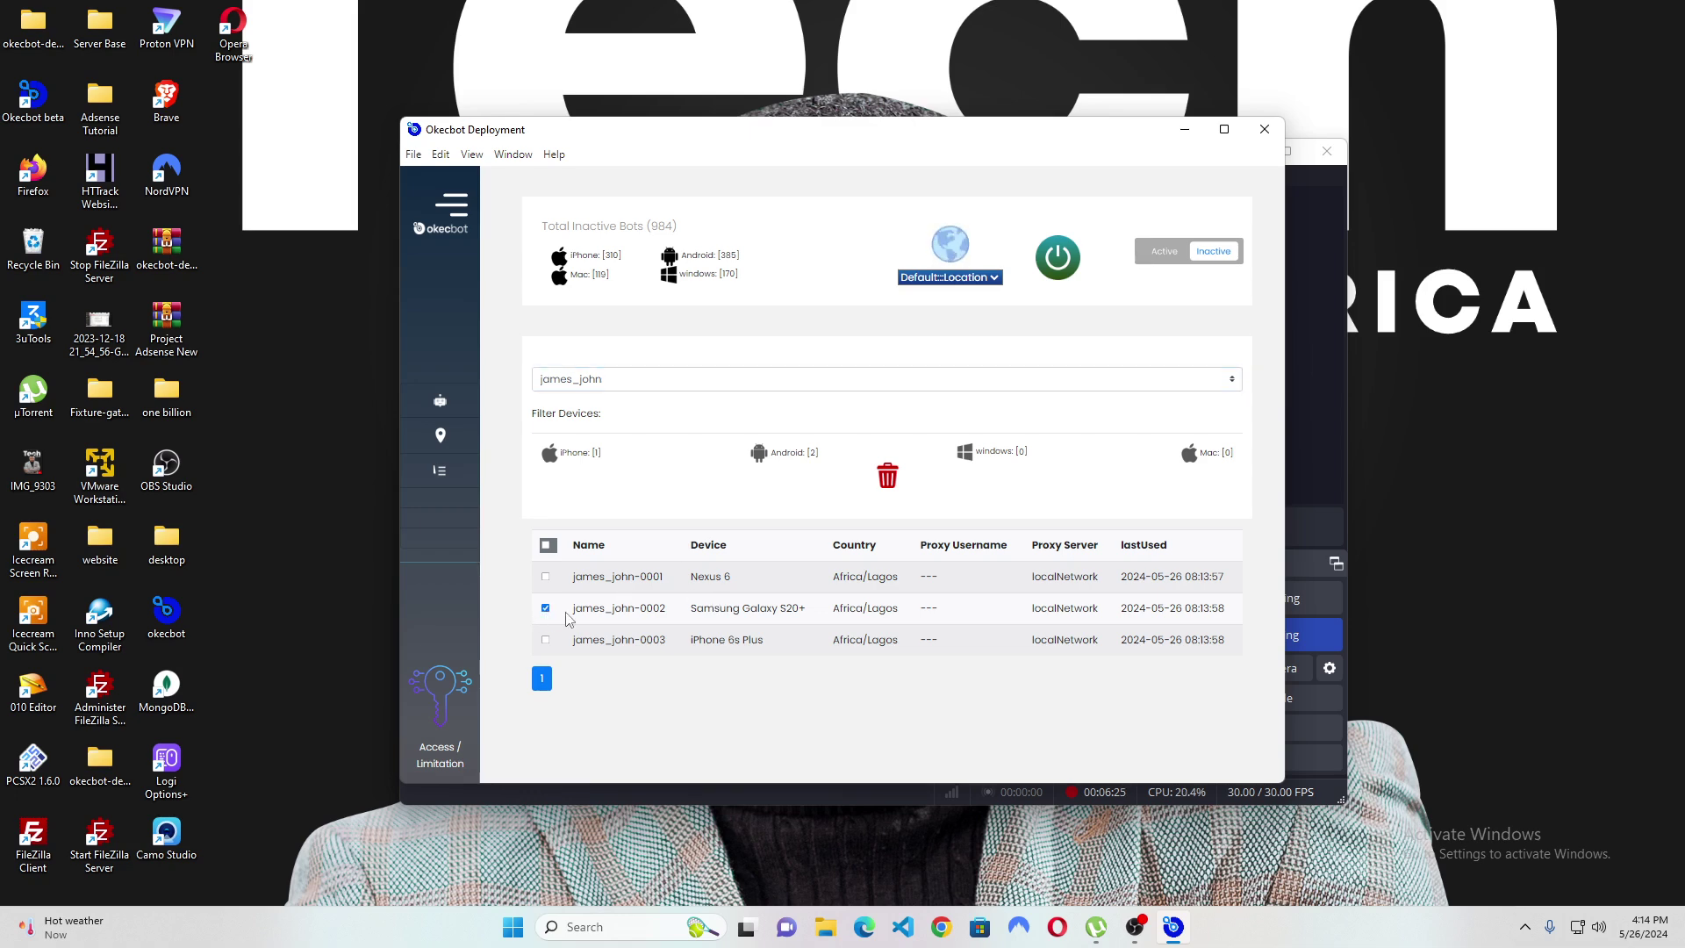
left_click(1059, 259)
Confirm launching james_john-0002, load google.com in its browser, and dismiss the football-teams prompt.
left_click(1055, 539)
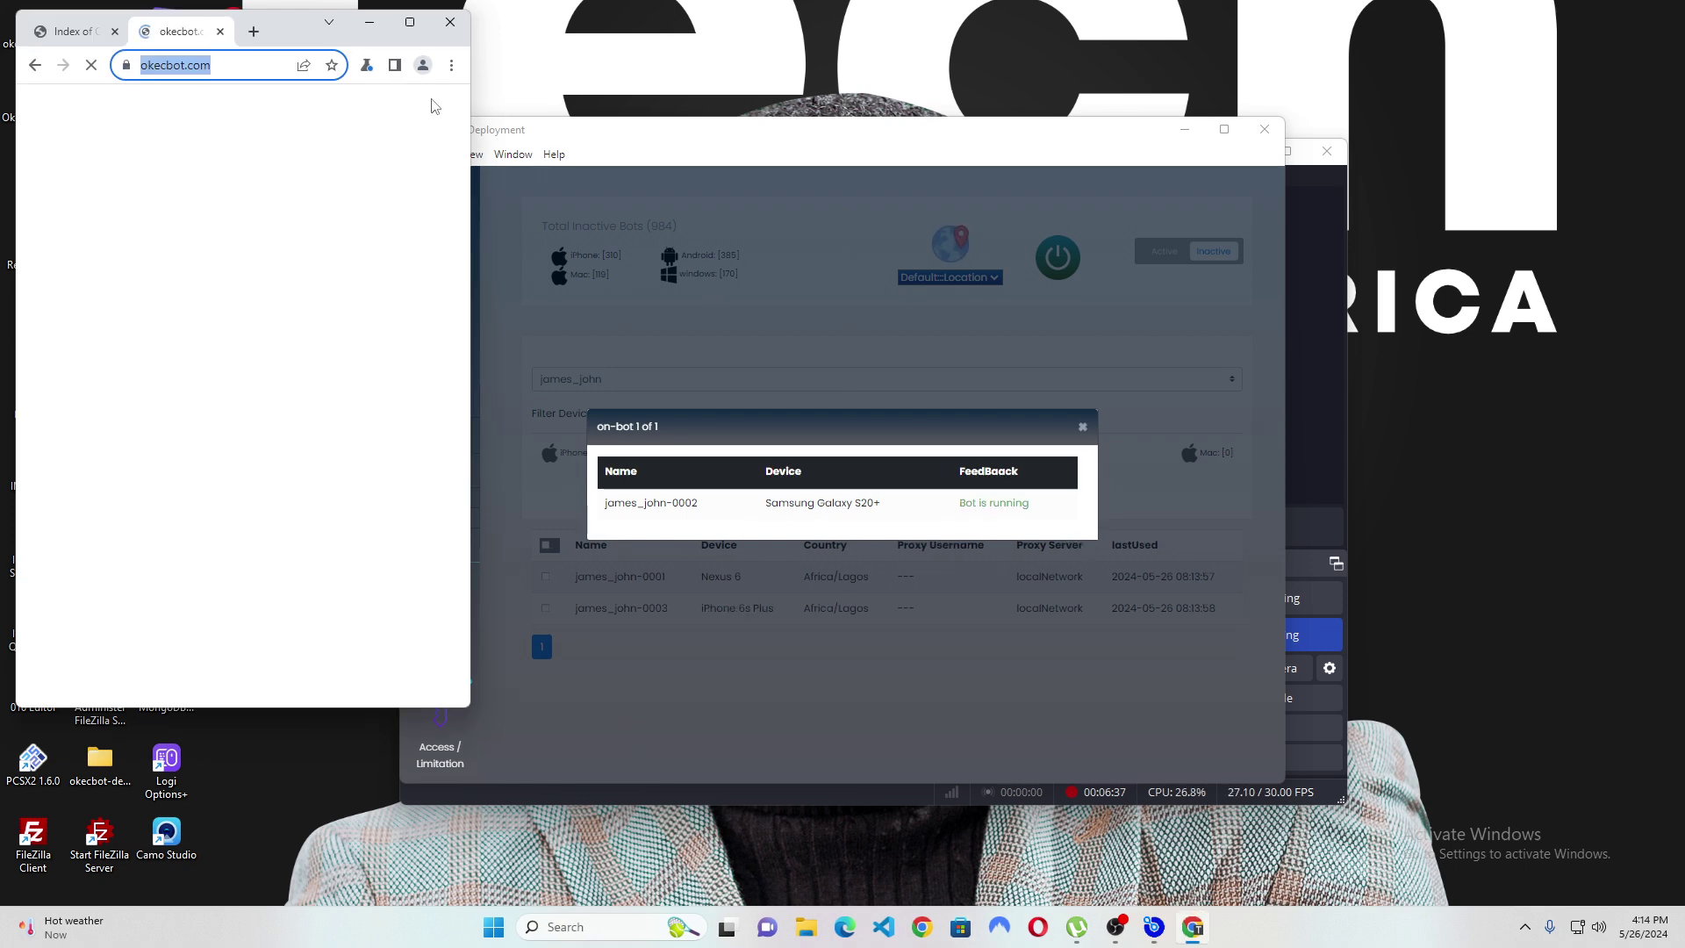
left_click_drag(285, 35, 537, 134)
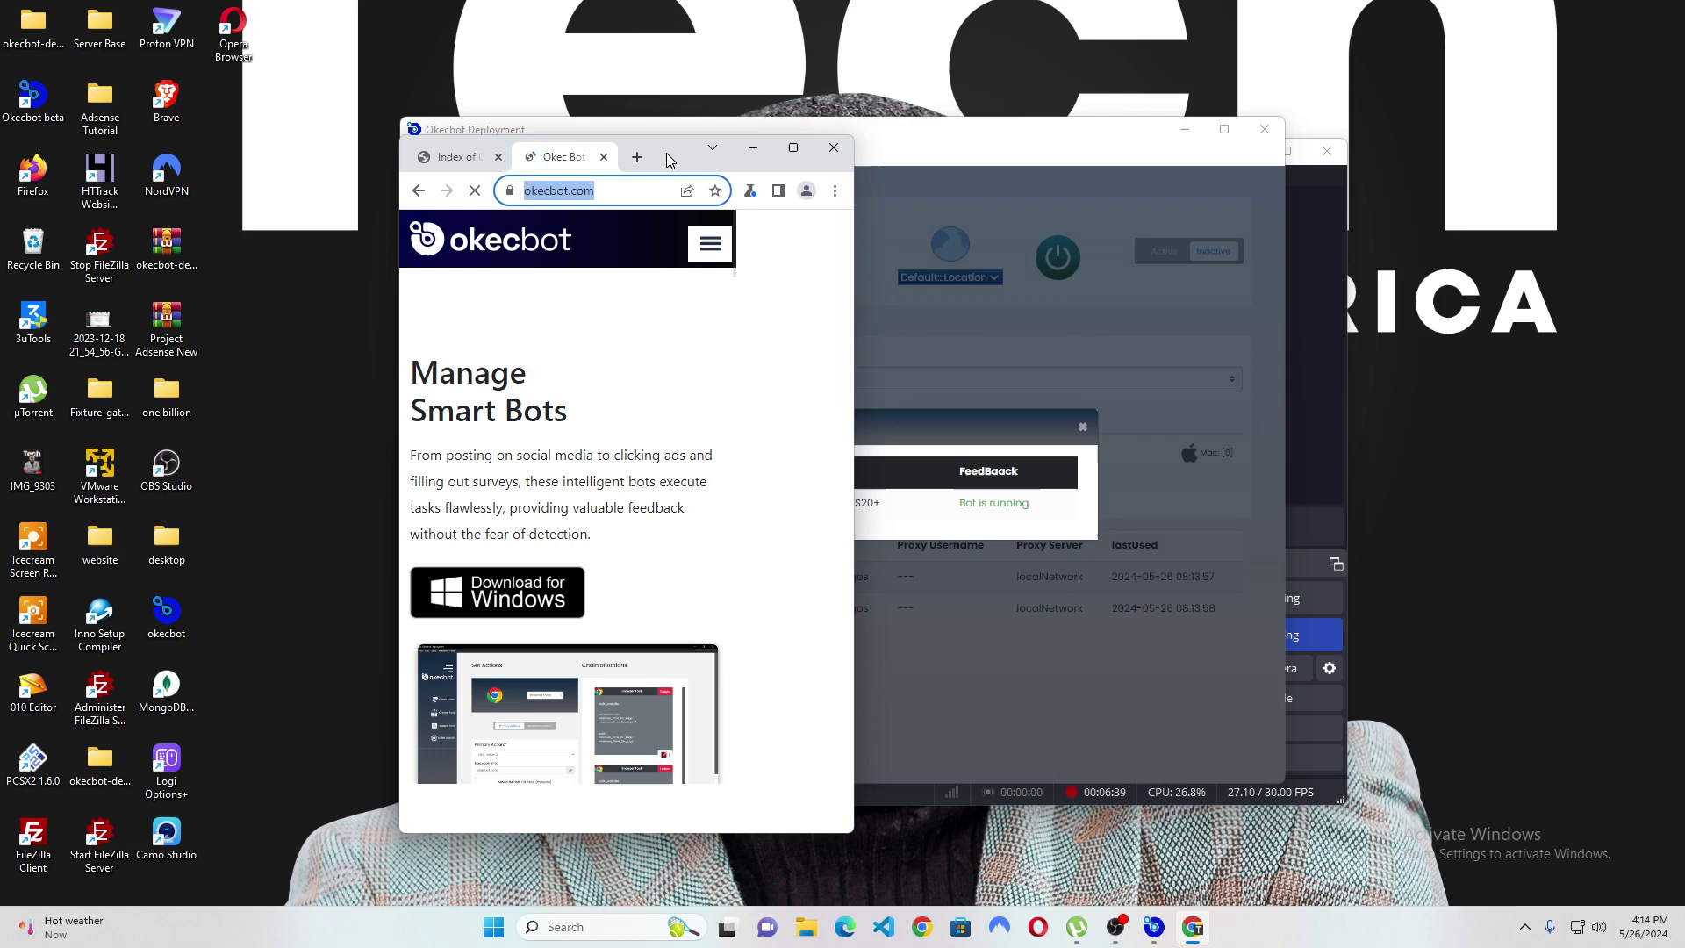
type("googl")
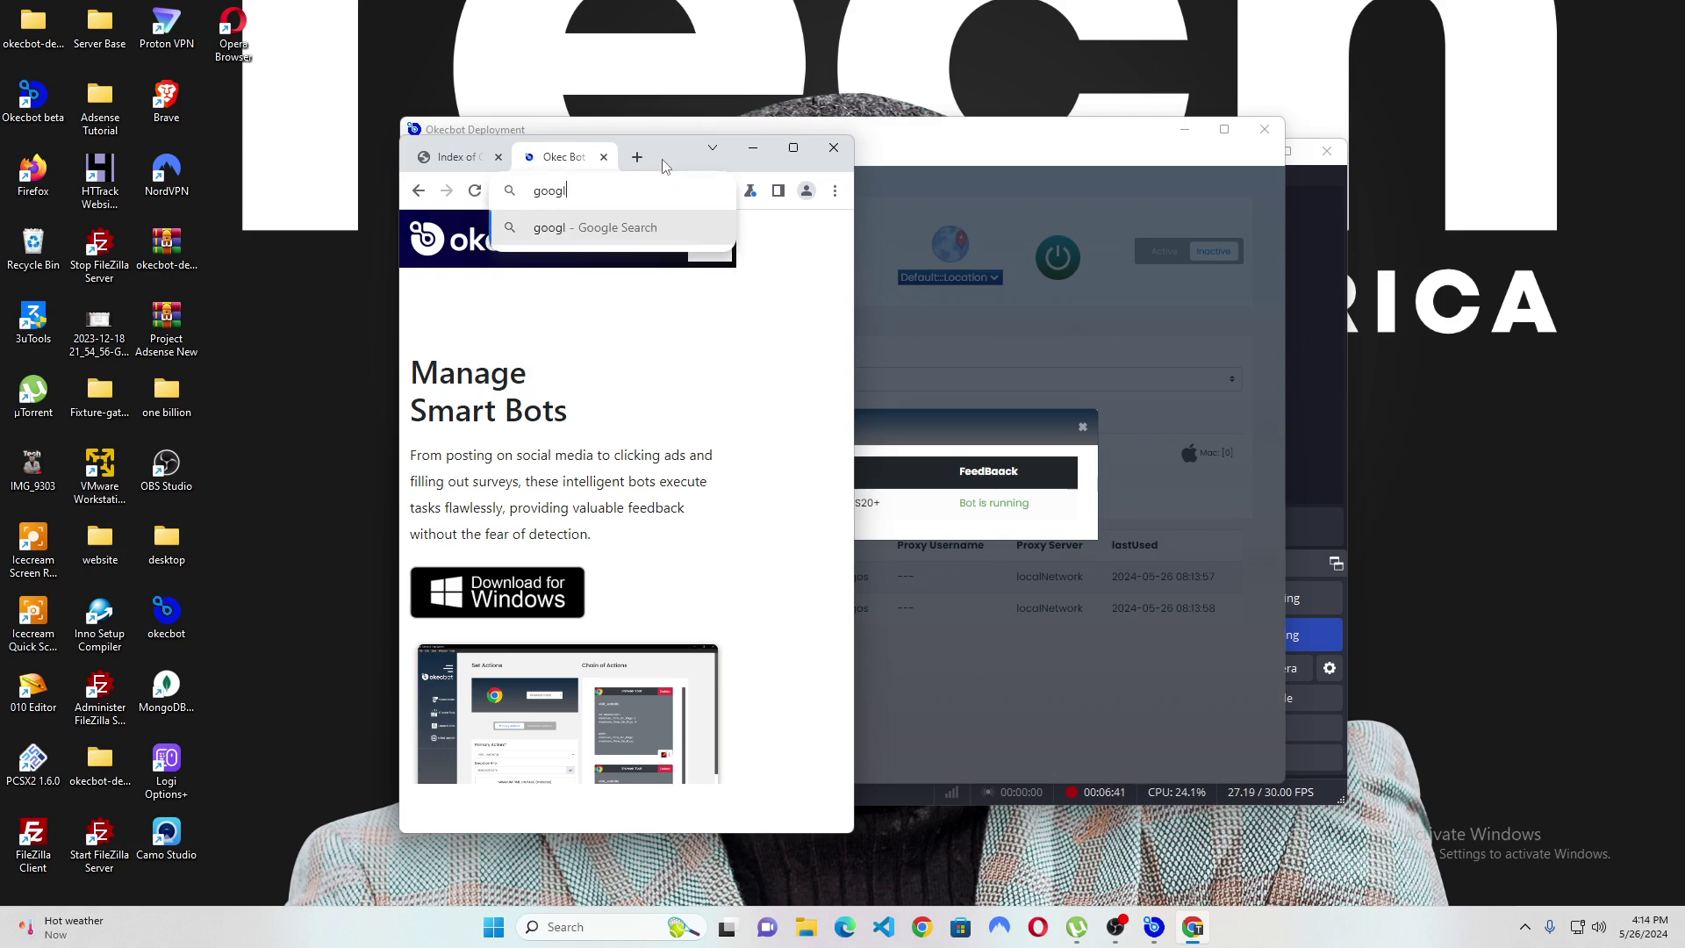
type("e.com")
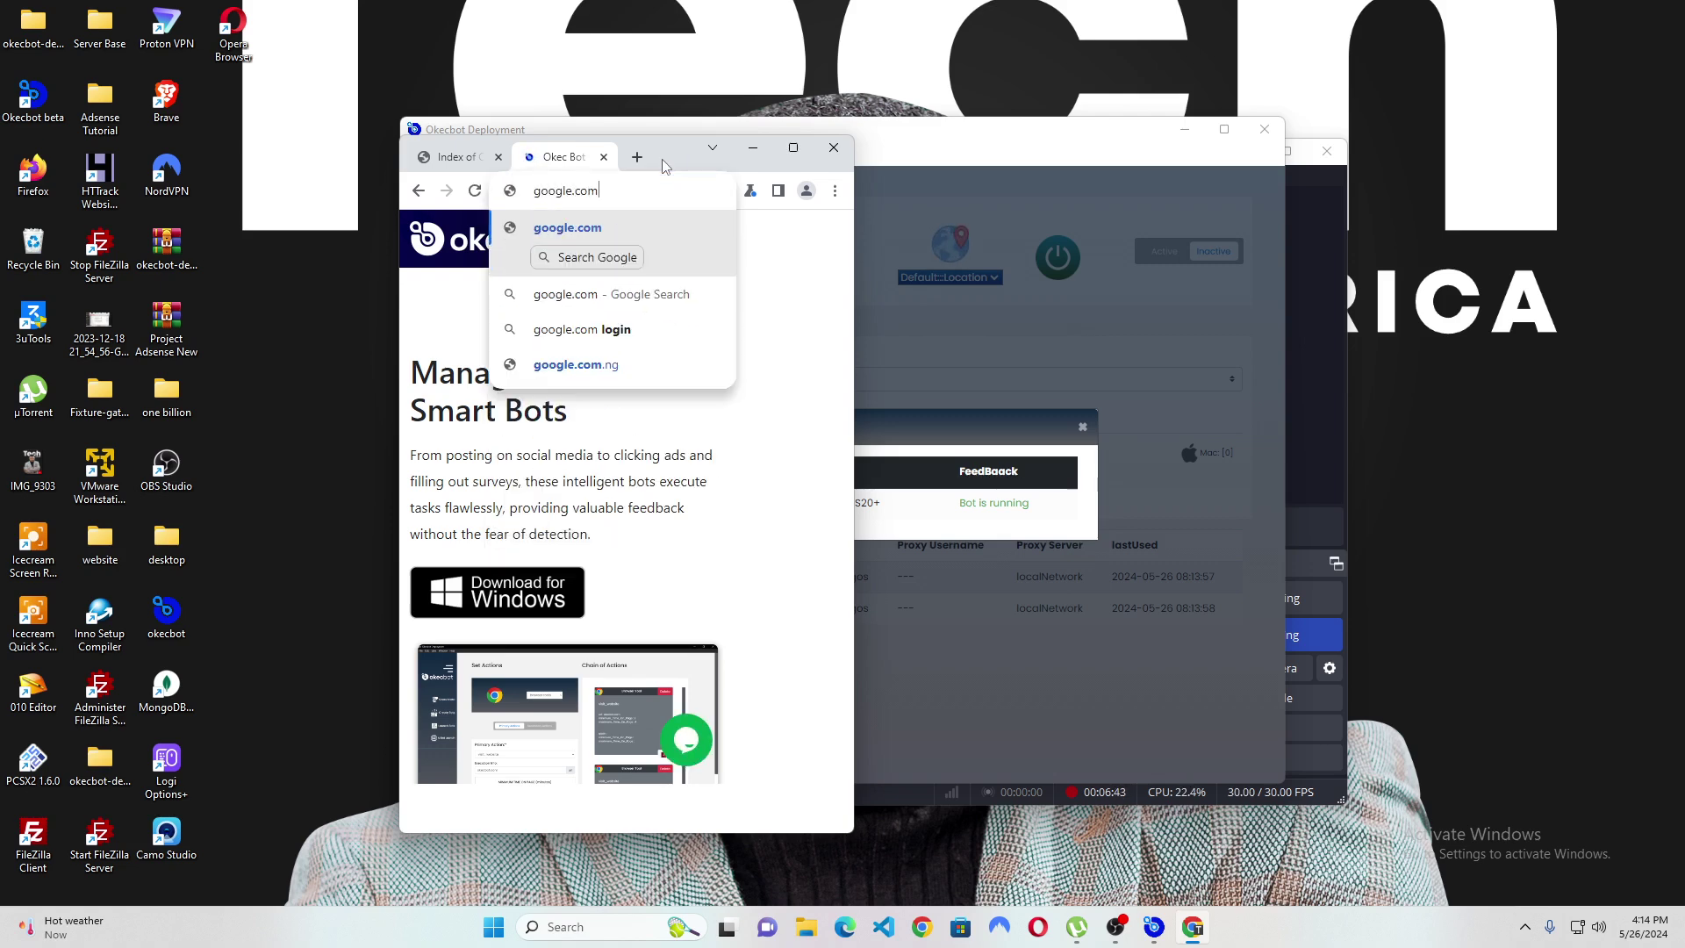
key("Return")
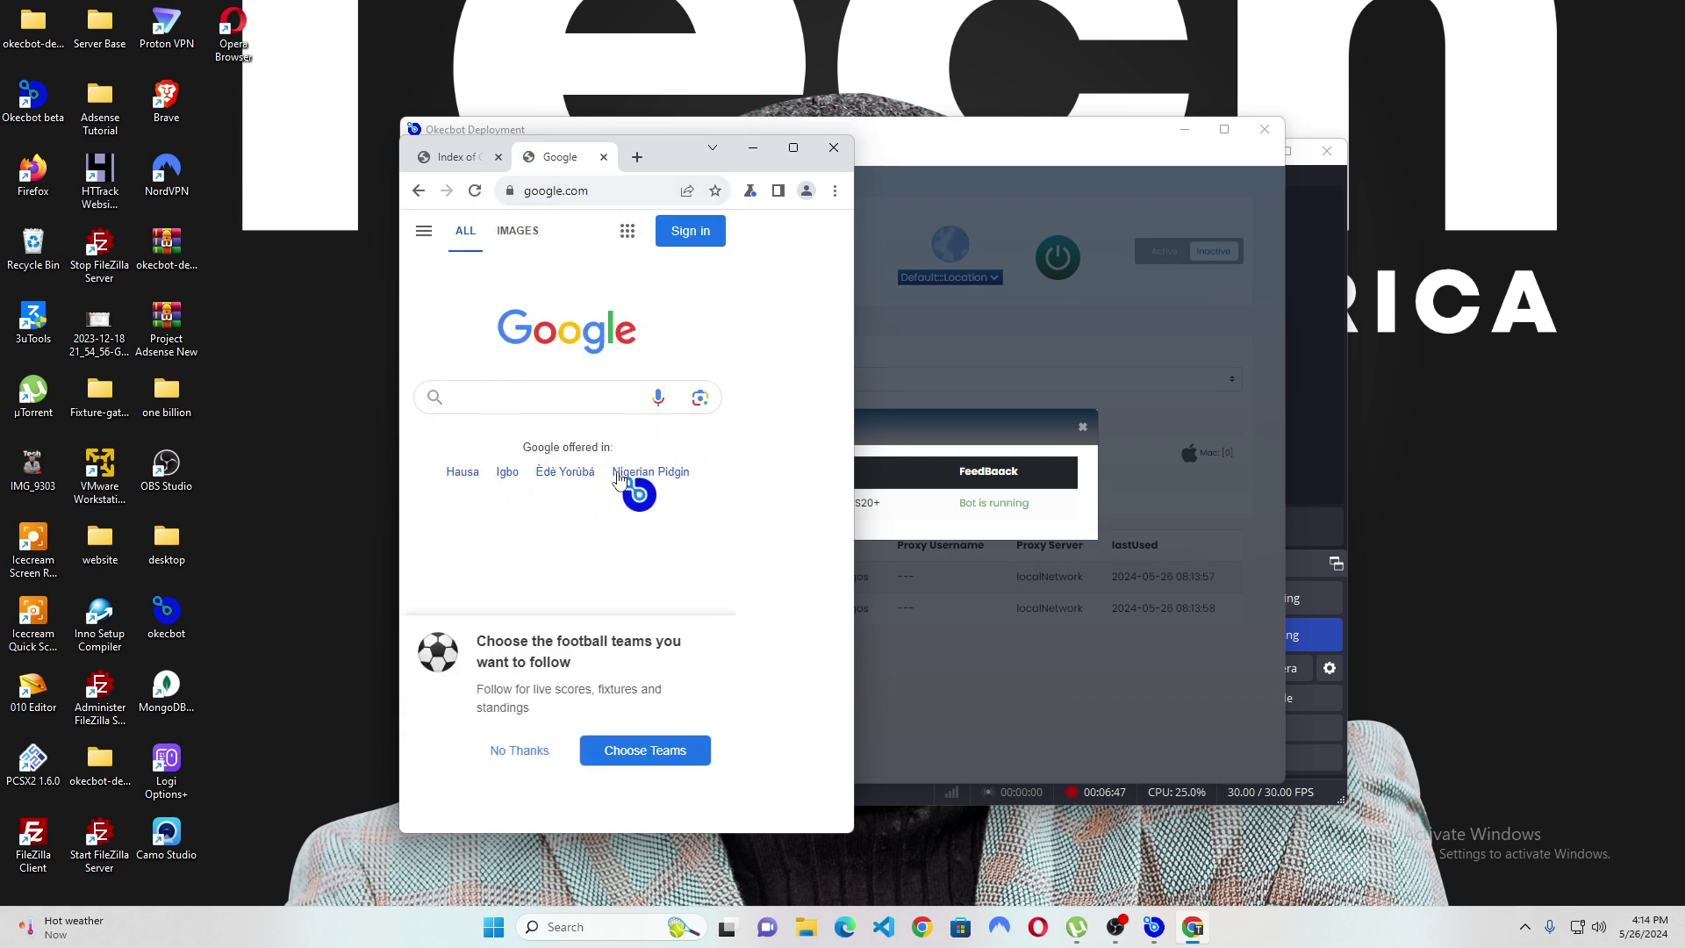
left_click(528, 752)
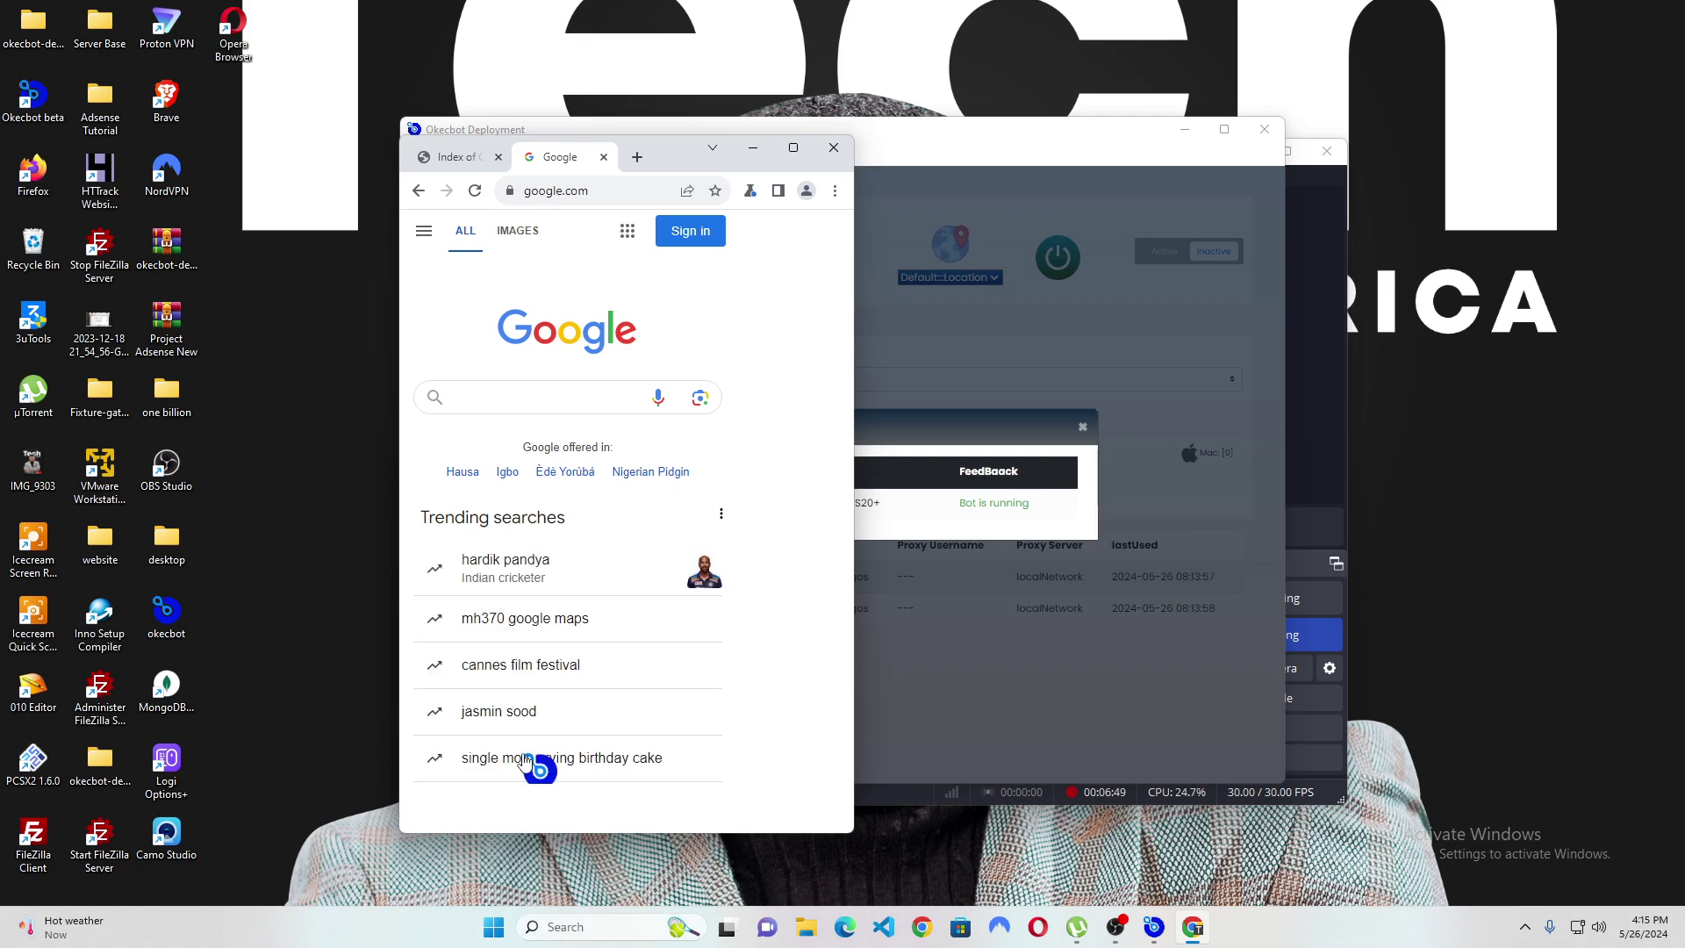
scroll(577, 522, "down", 3)
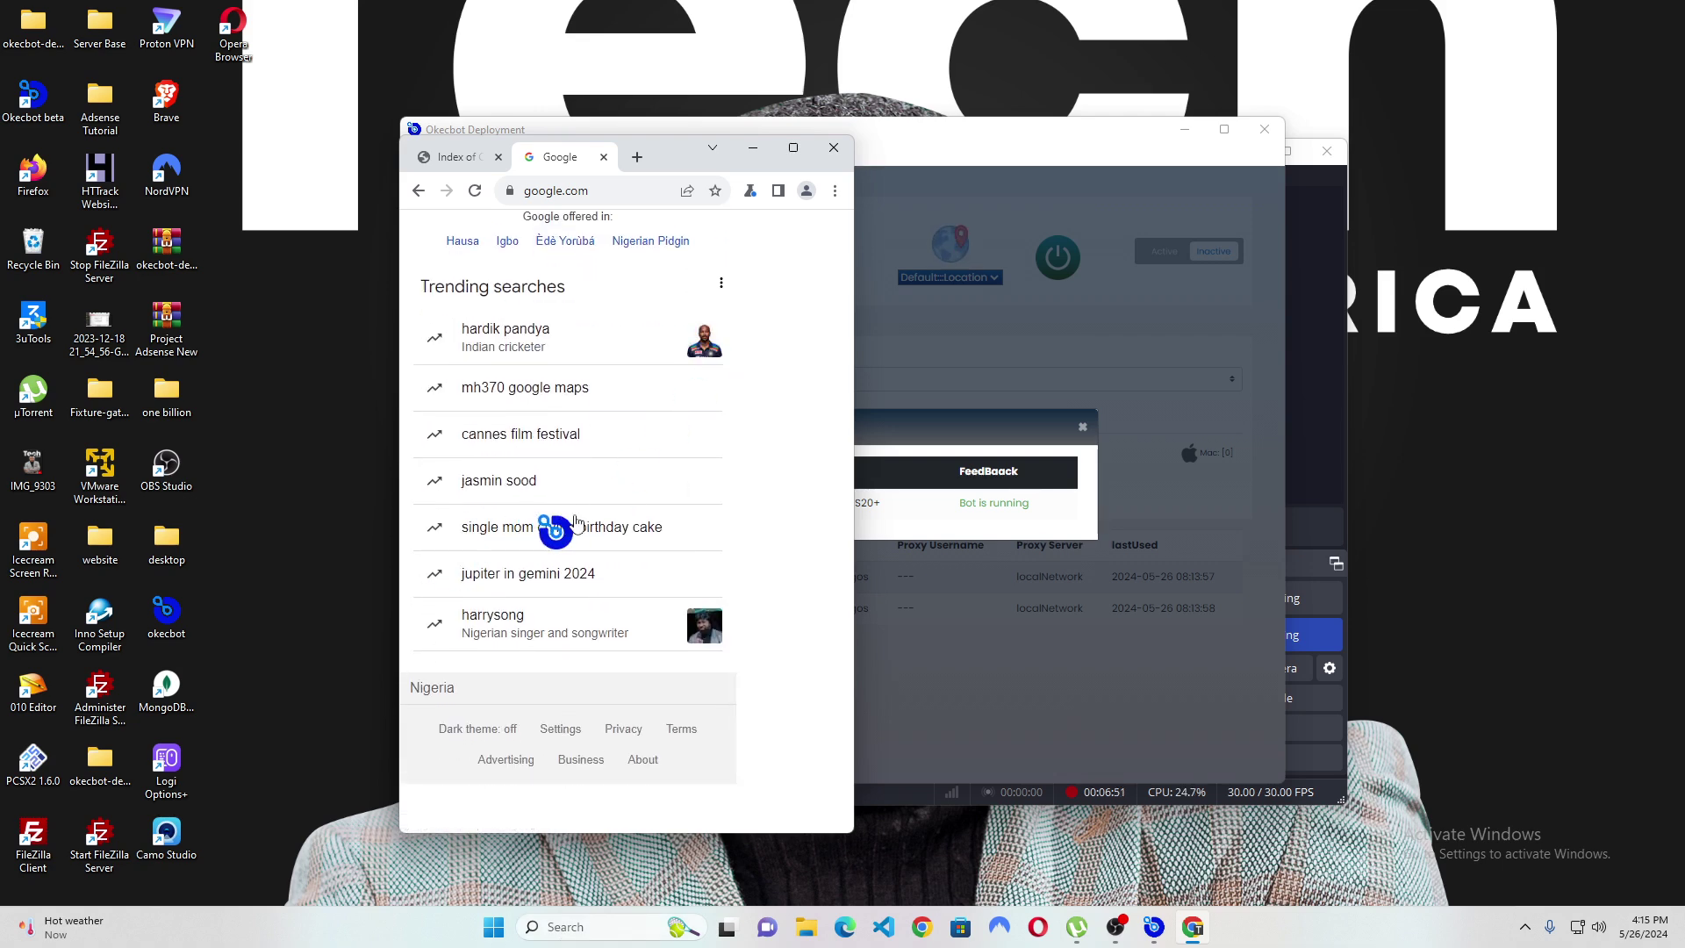
scroll(620, 393, "up", 3)
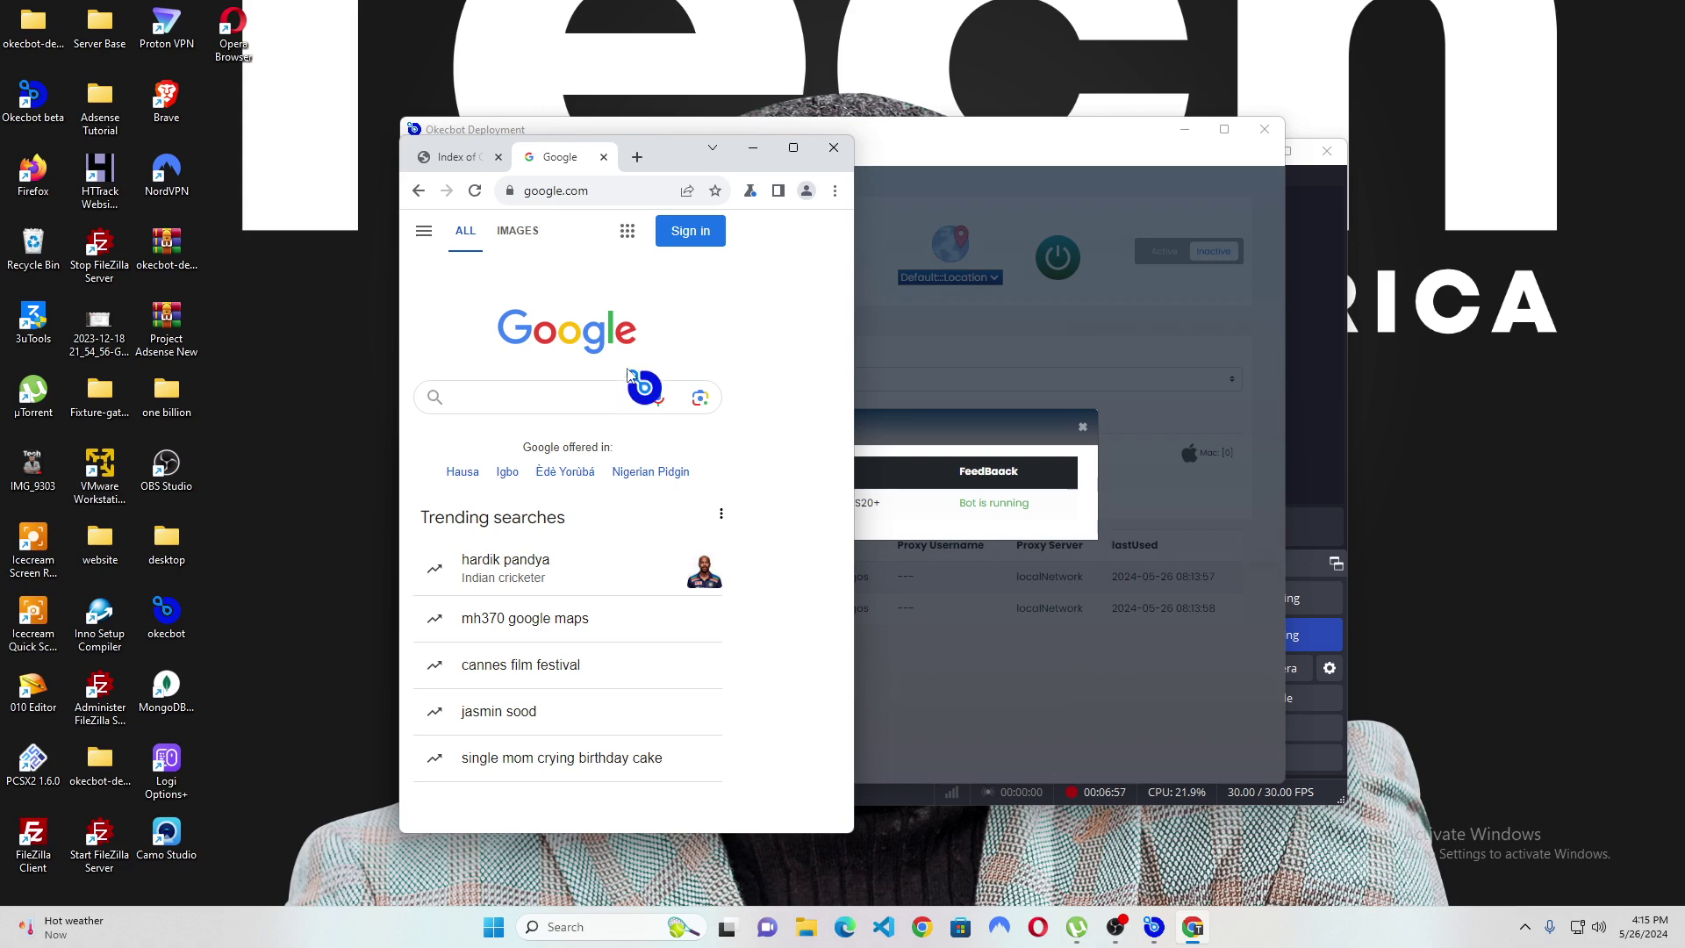
Load youtube.com and open, then close, the YouTube account menu.
left_click(613, 184)
type("youtub")
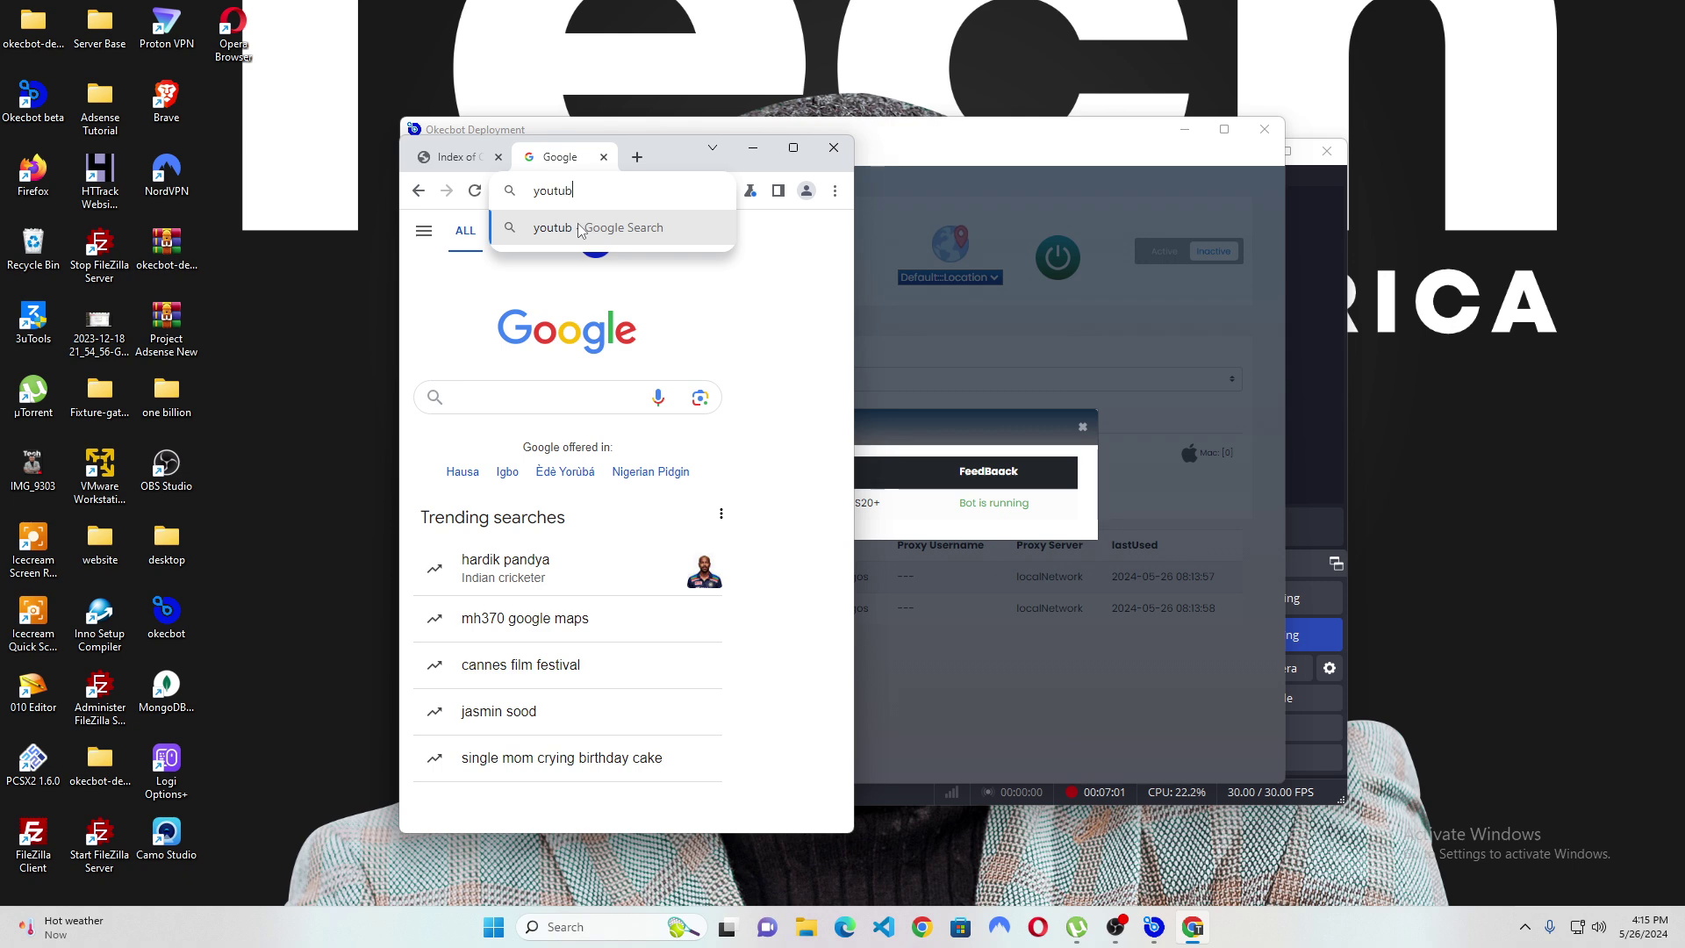
type("e.com")
key("Return")
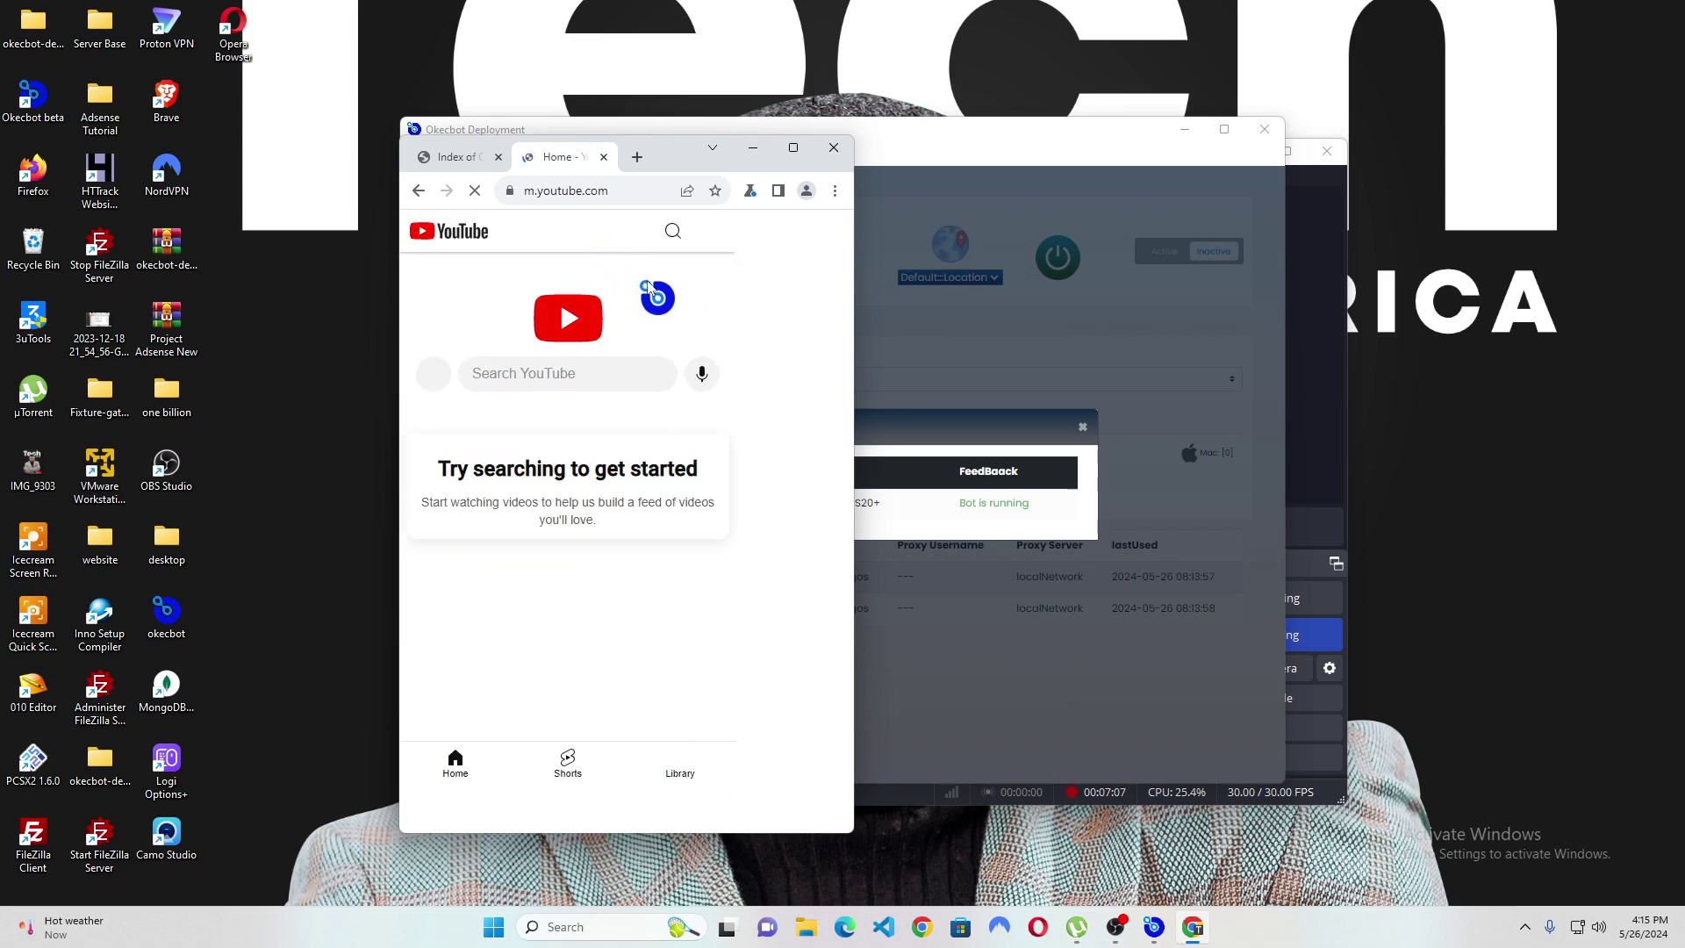
left_click(721, 233)
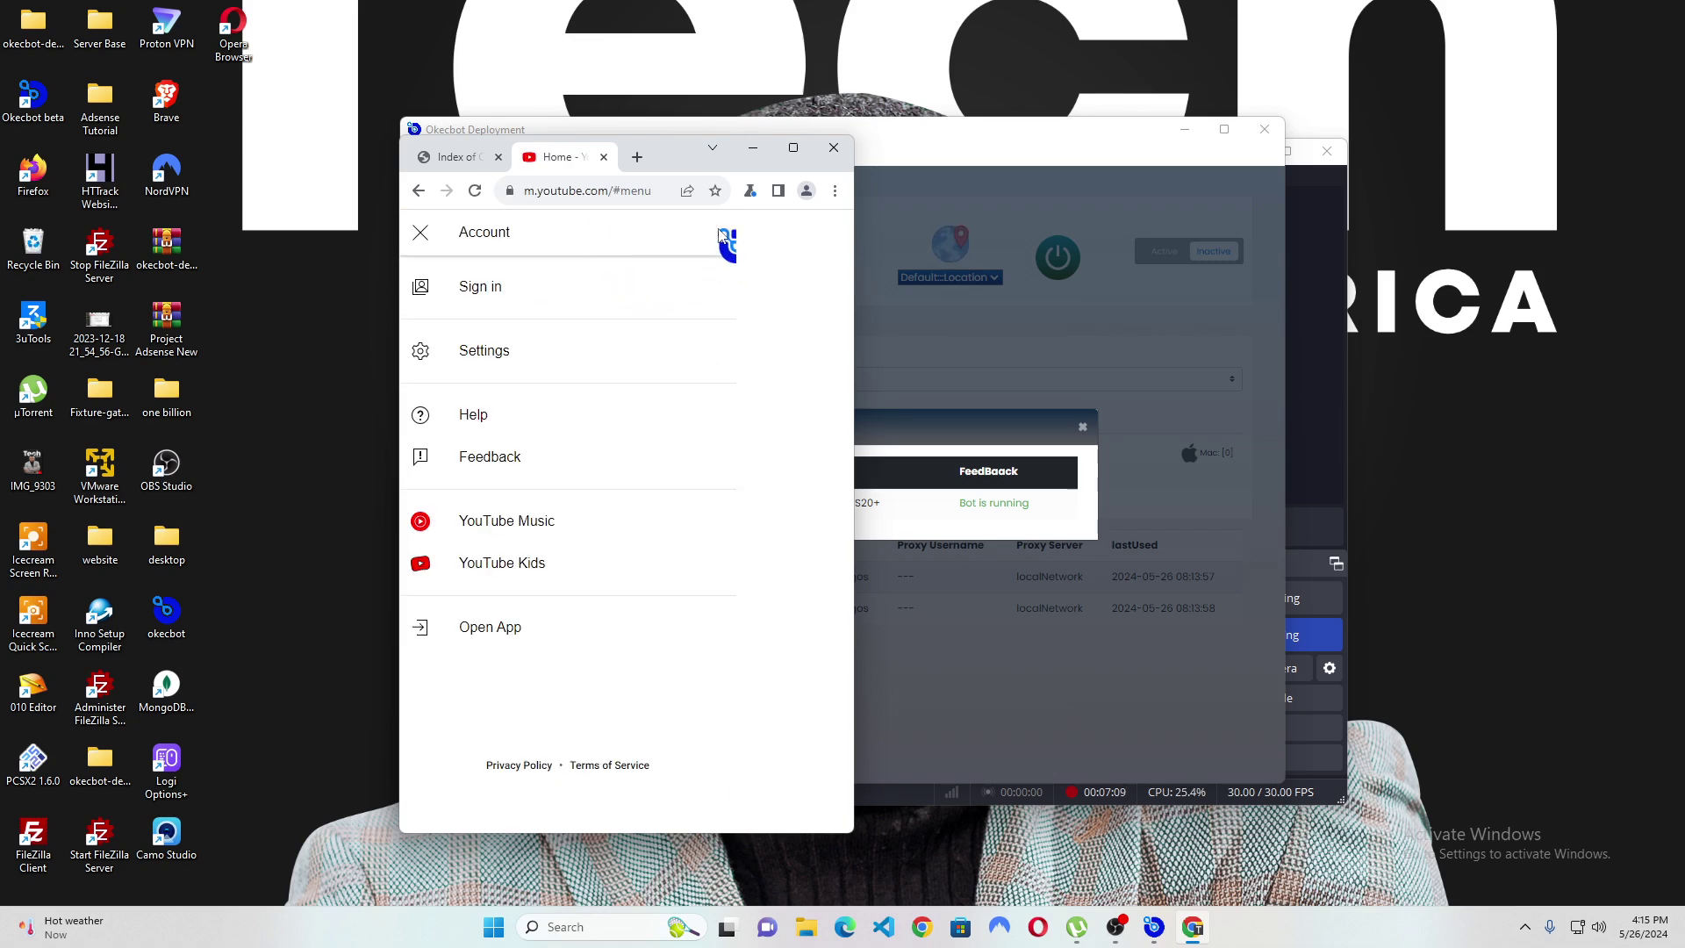
left_click(420, 232)
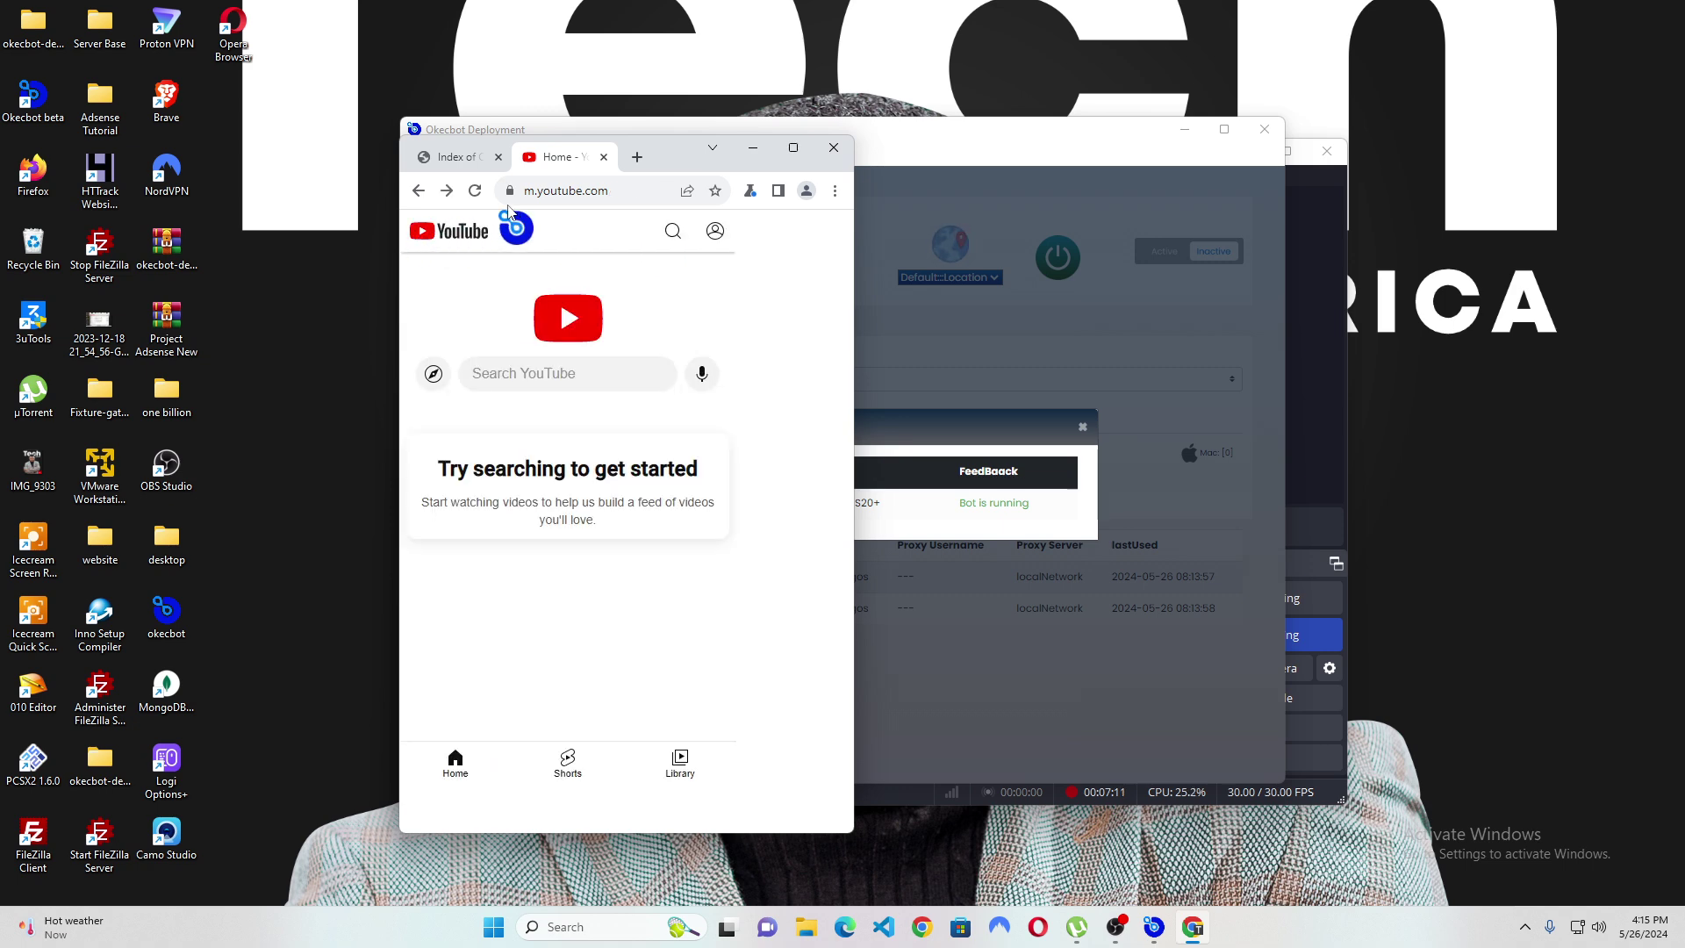
Replace the address with mail.google.com and load it.
left_click(573, 189)
type("mail")
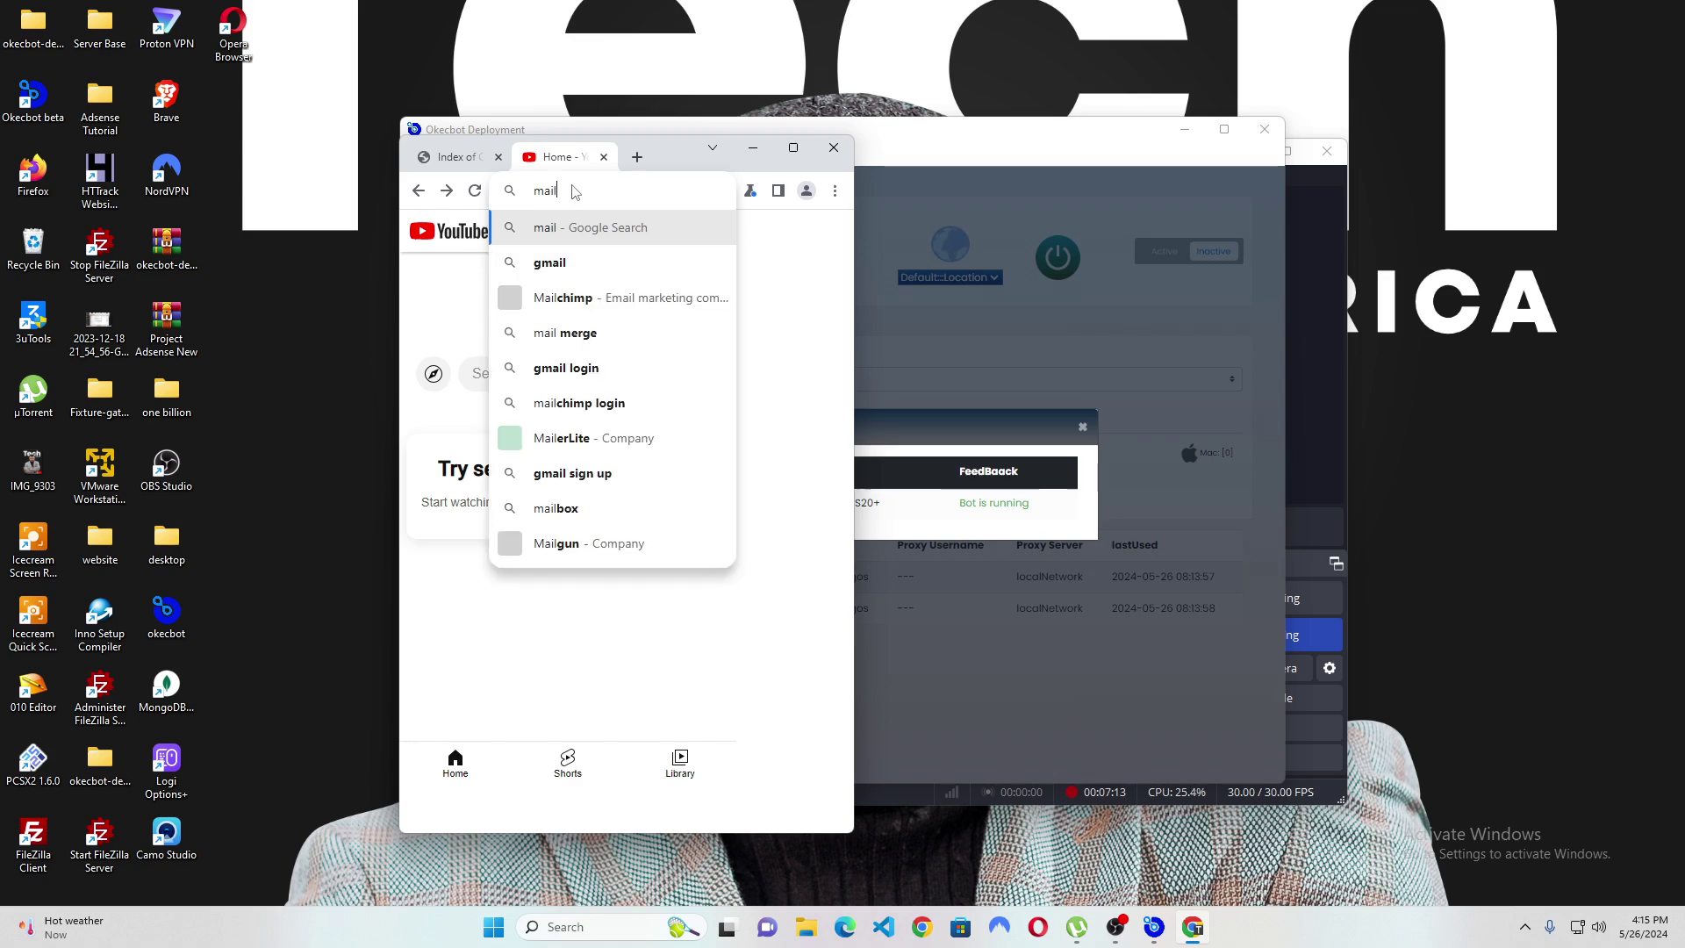
type(".google.com")
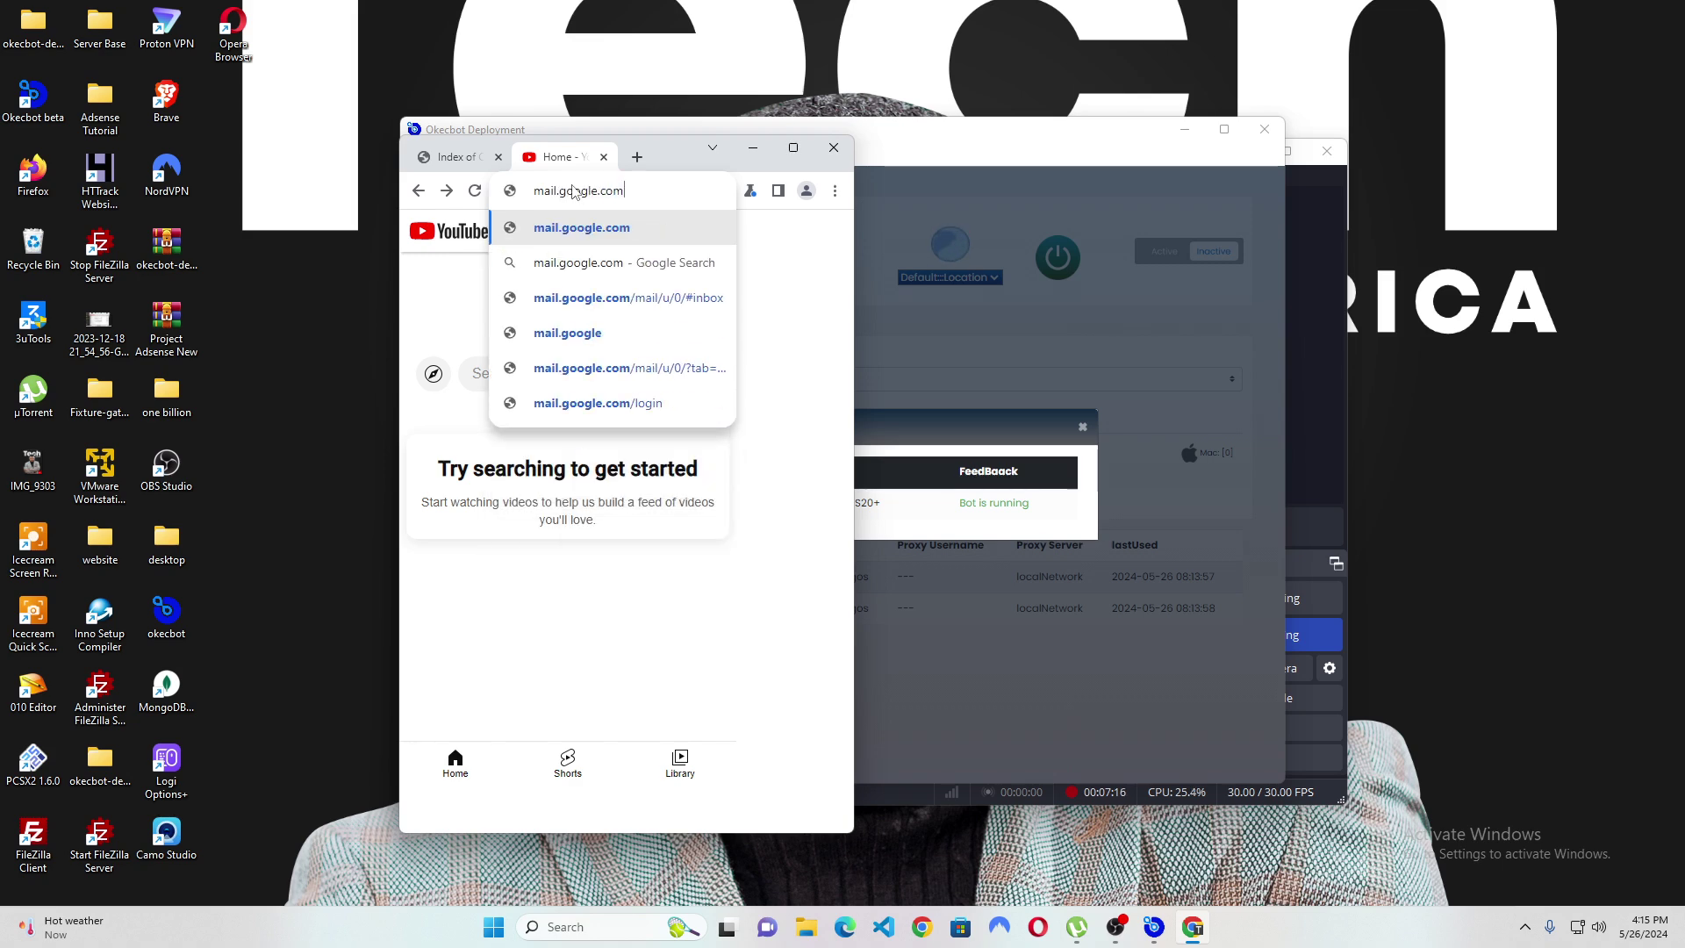
key("Return")
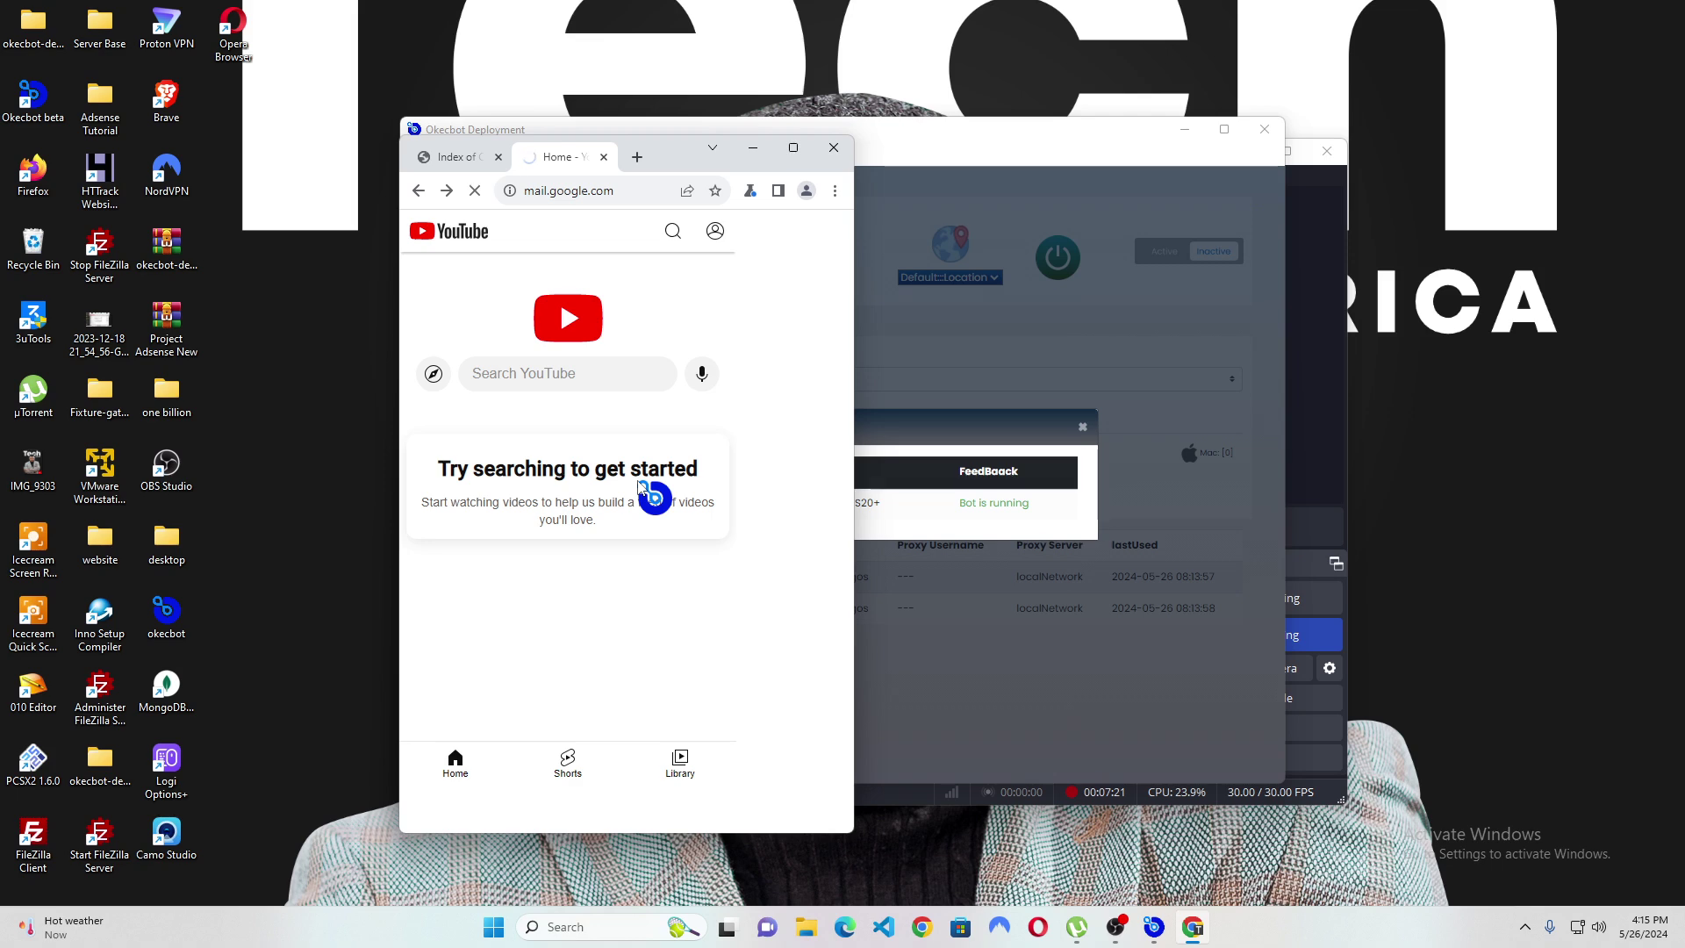
Check the running bot's name in Okecbot Deployment, then go back to the bot's Gmail welcome page.
left_click(889, 491)
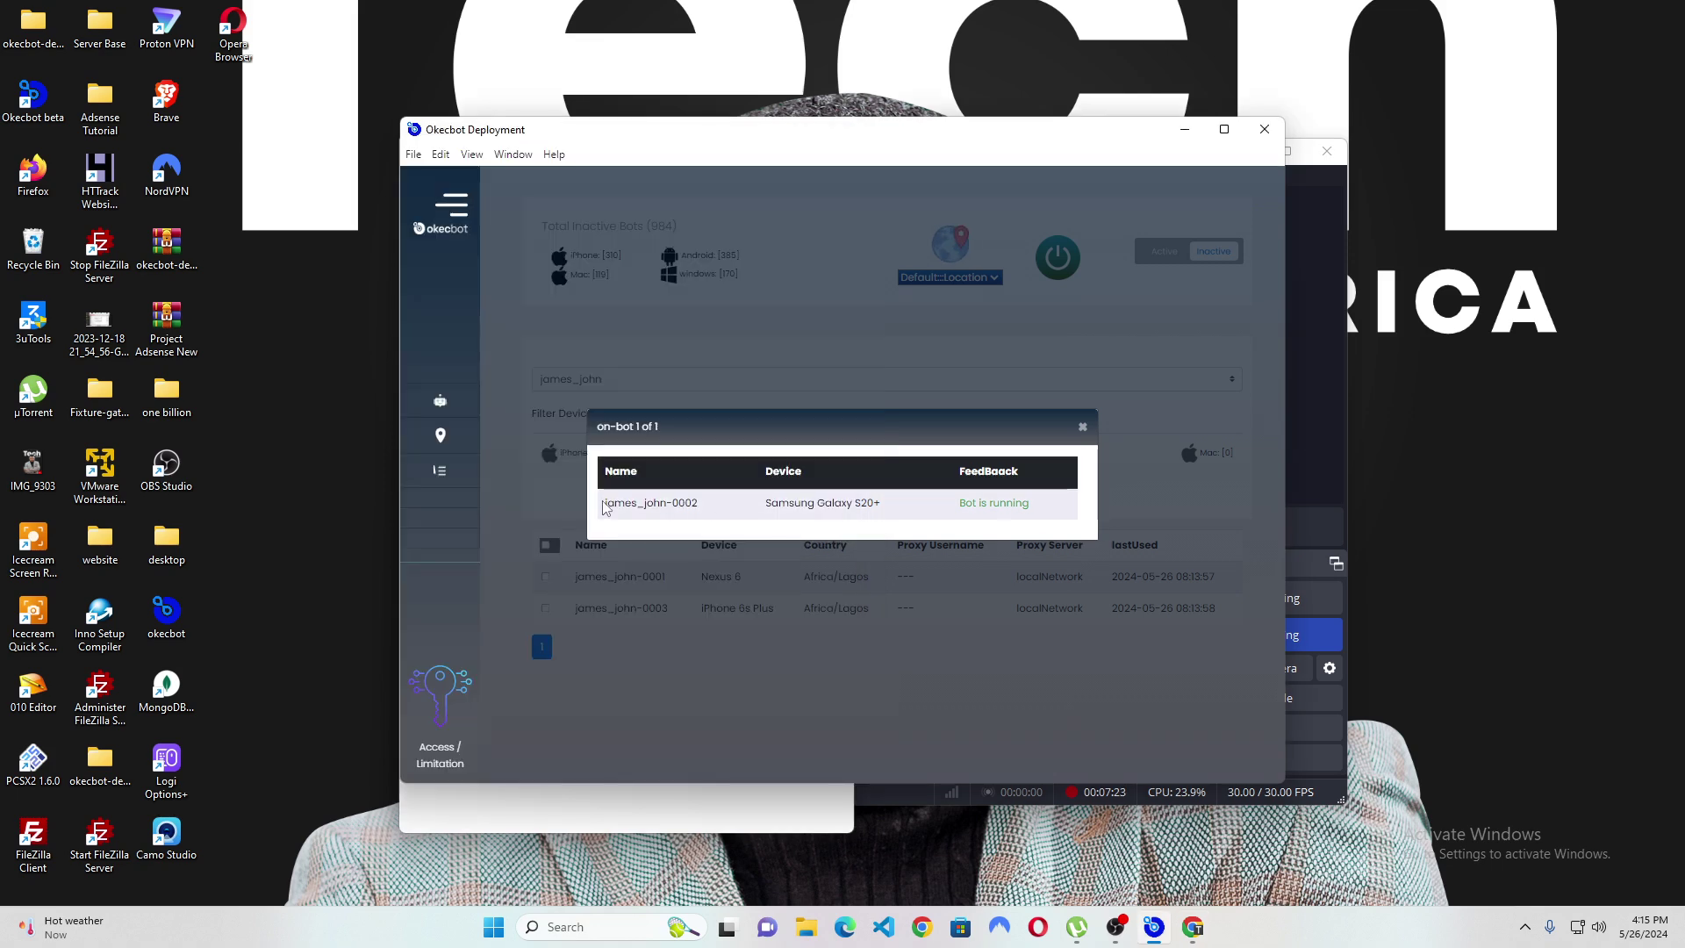
left_click_drag(602, 507, 620, 507)
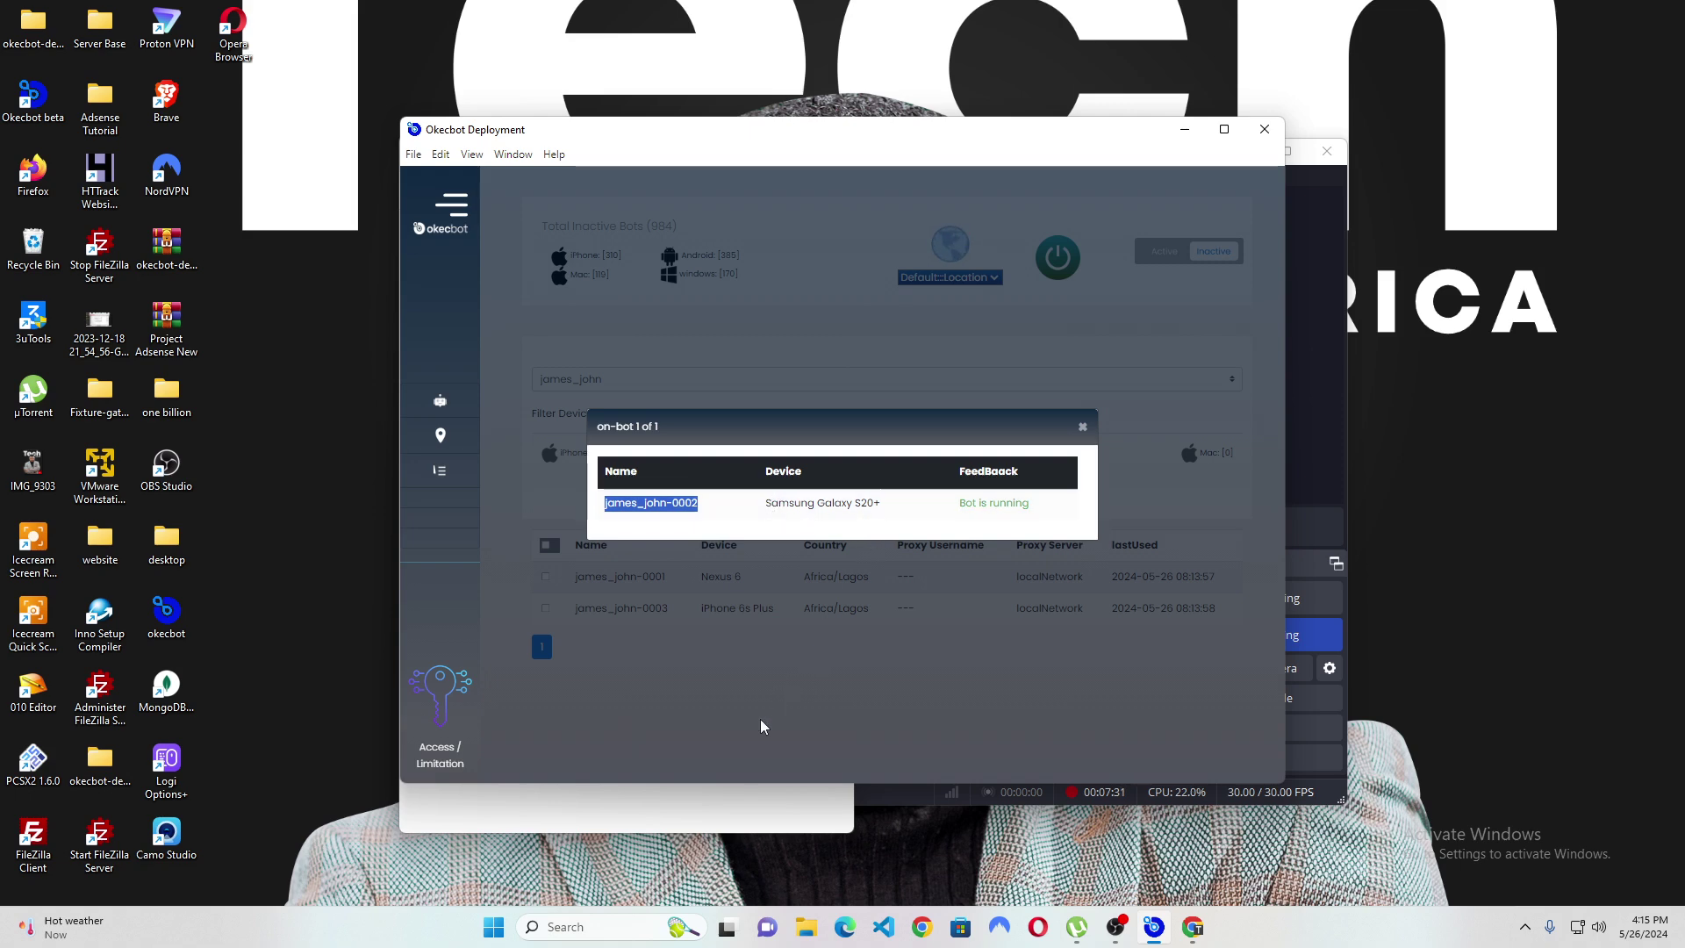
left_click(761, 807)
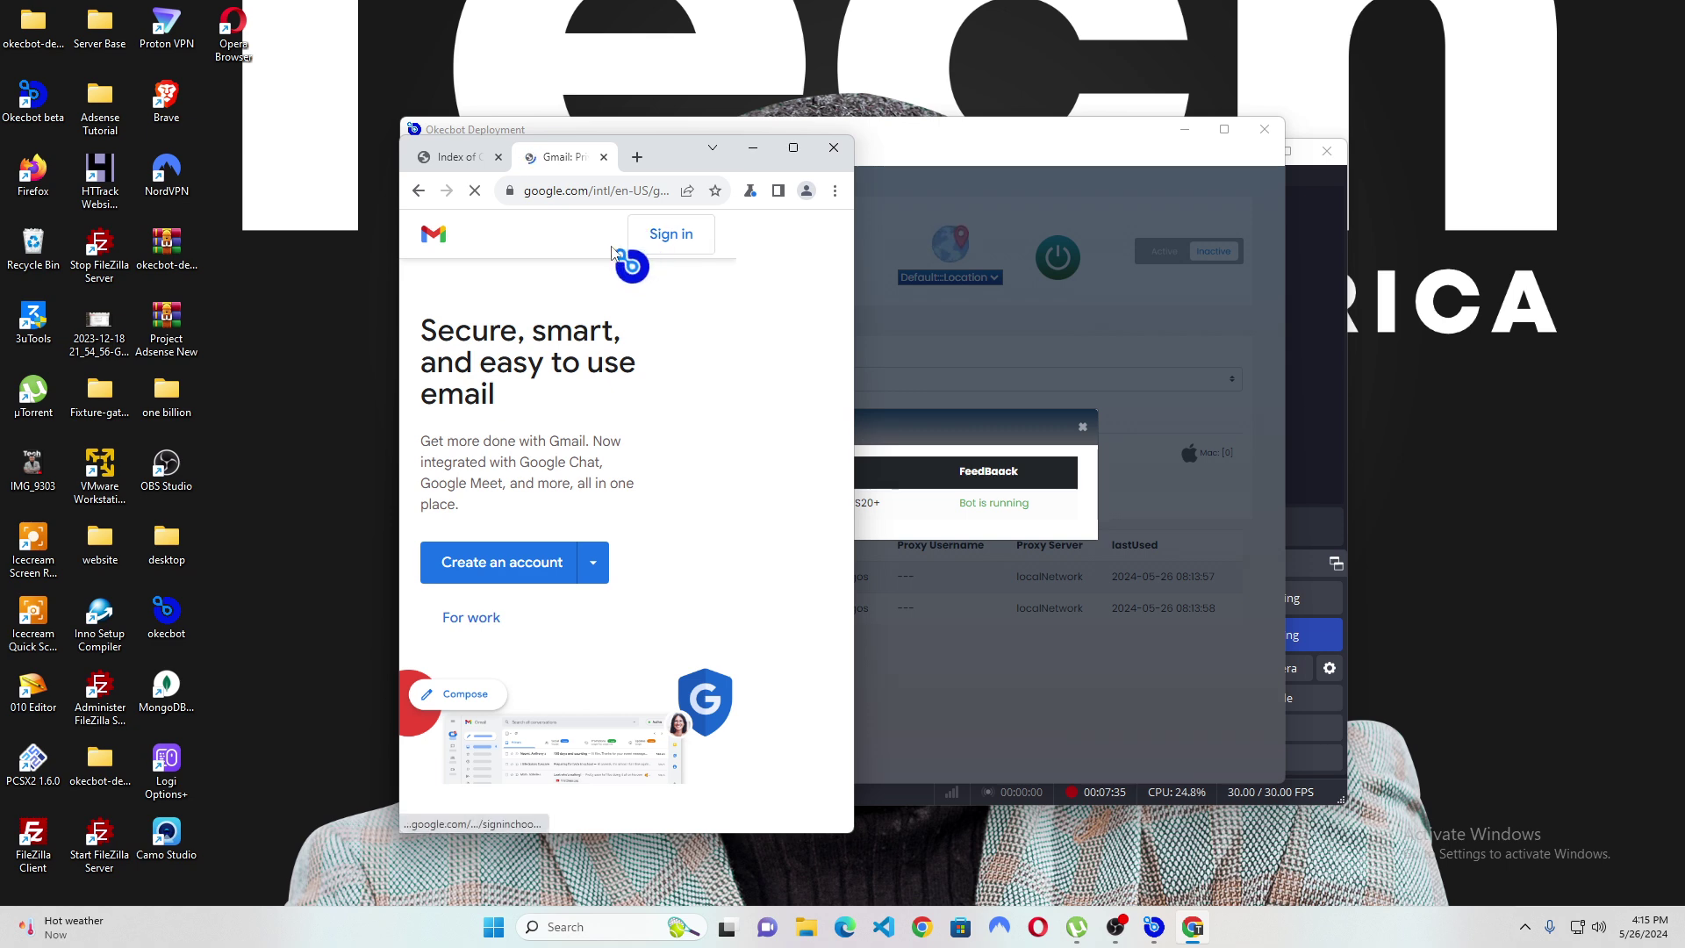
Sign in to Gmail with the account's e-mail and password and clear 2-Step Verification.
left_click(638, 252)
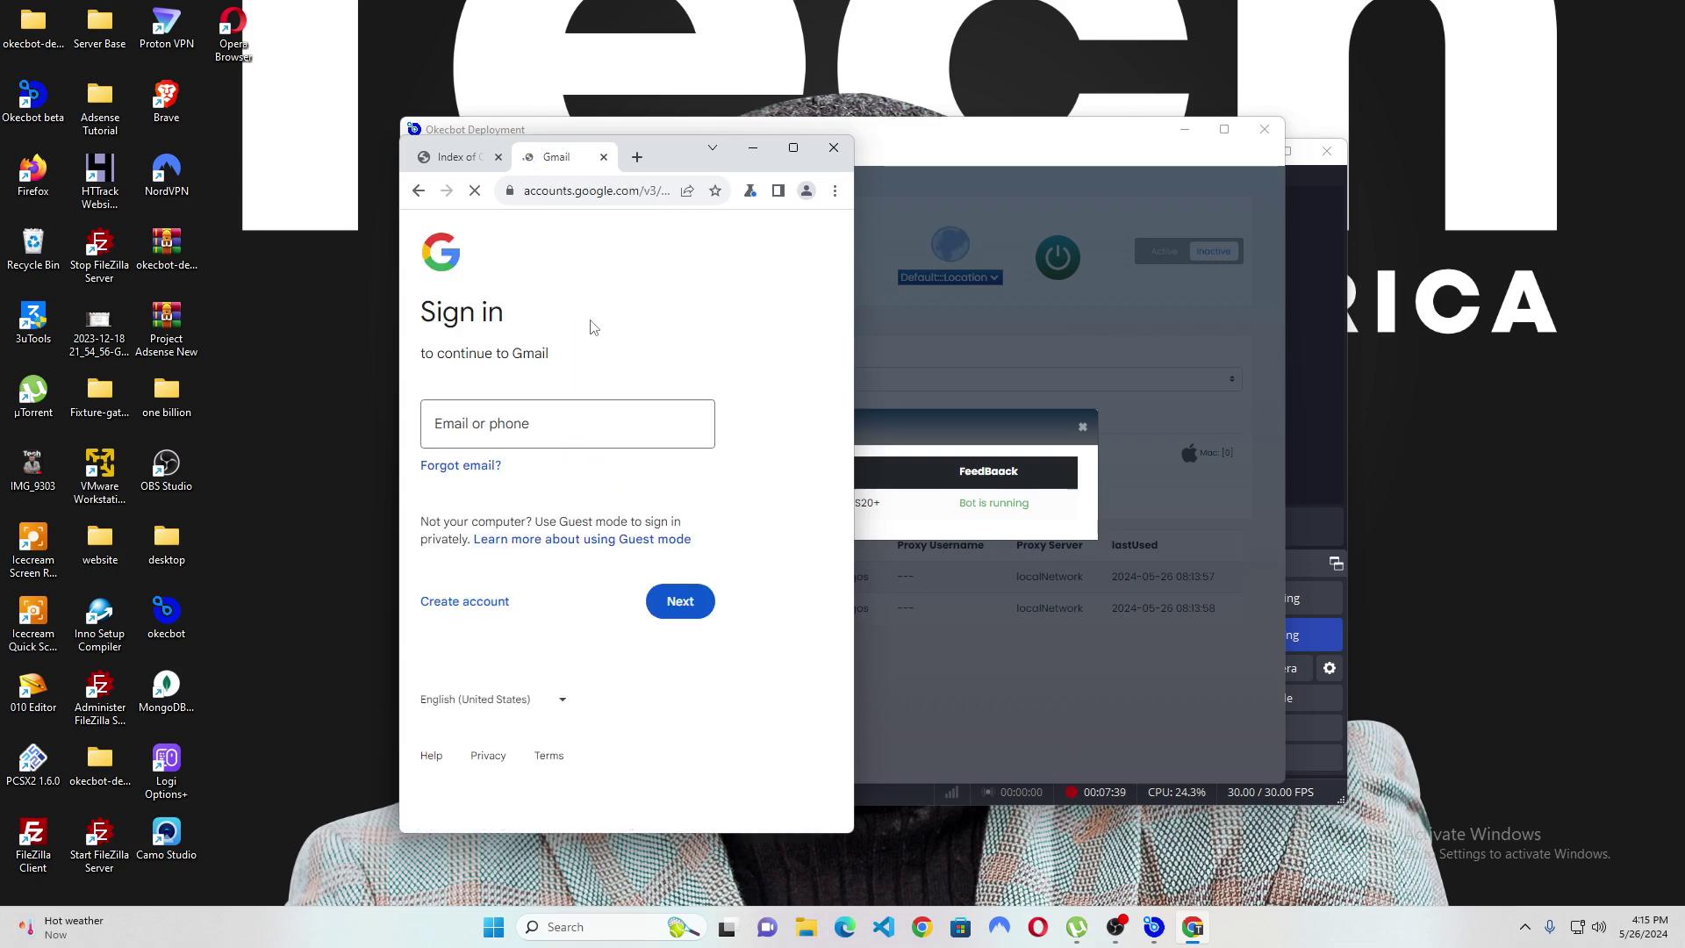
left_click(568, 419)
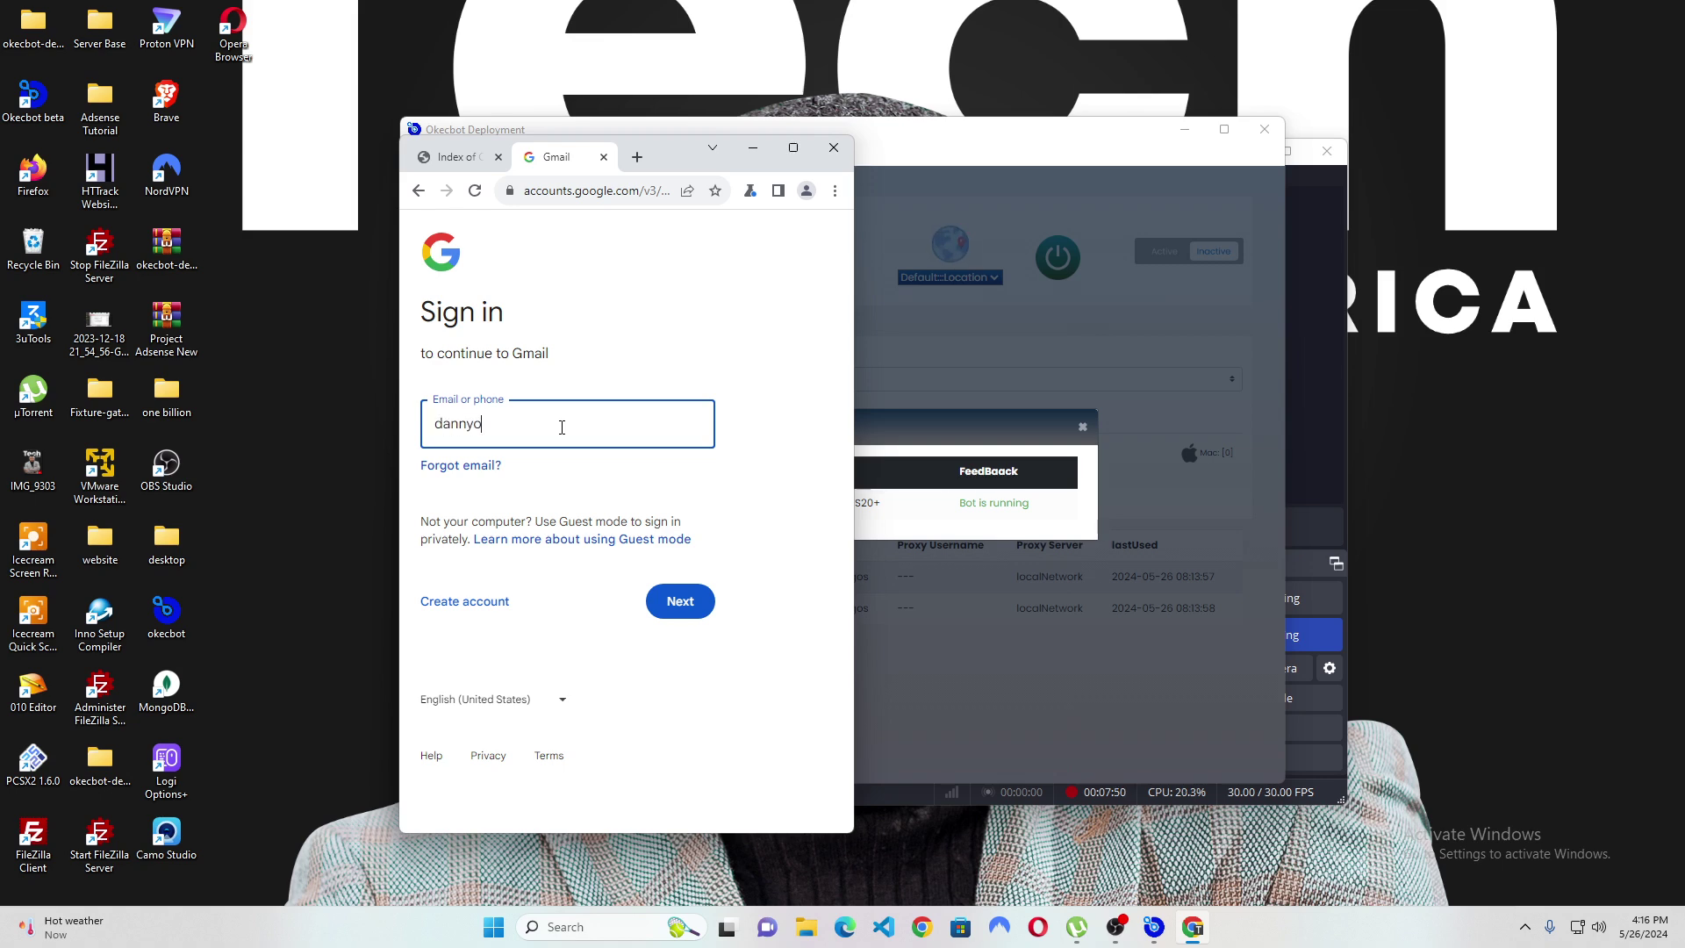
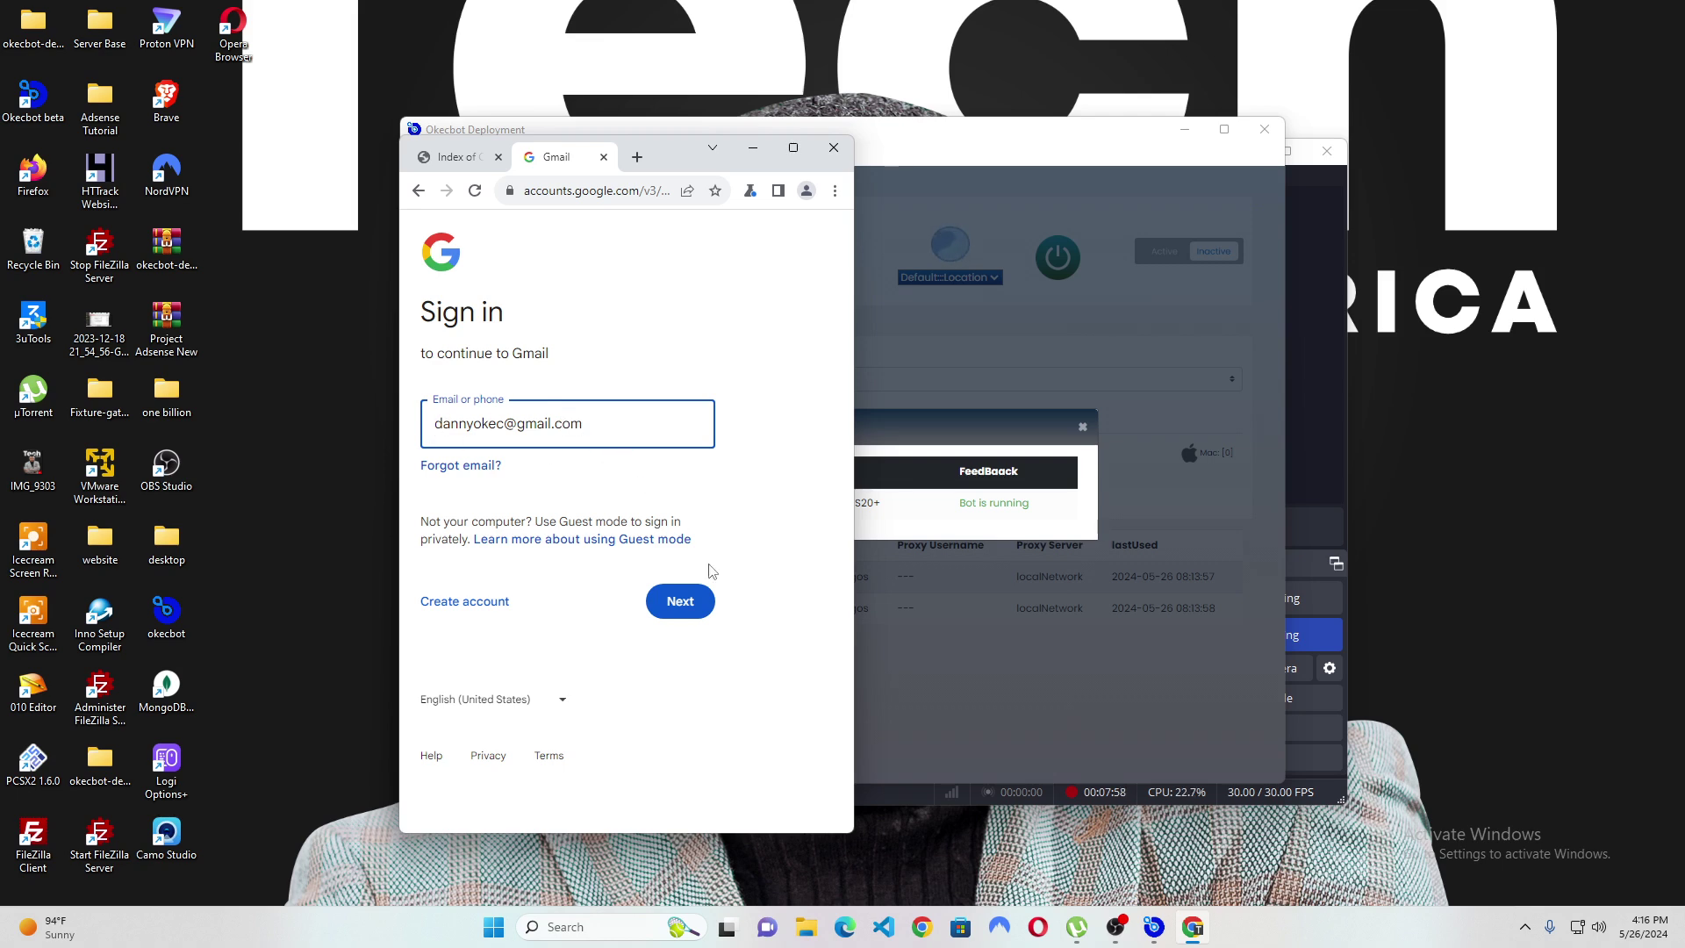
left_click(687, 607)
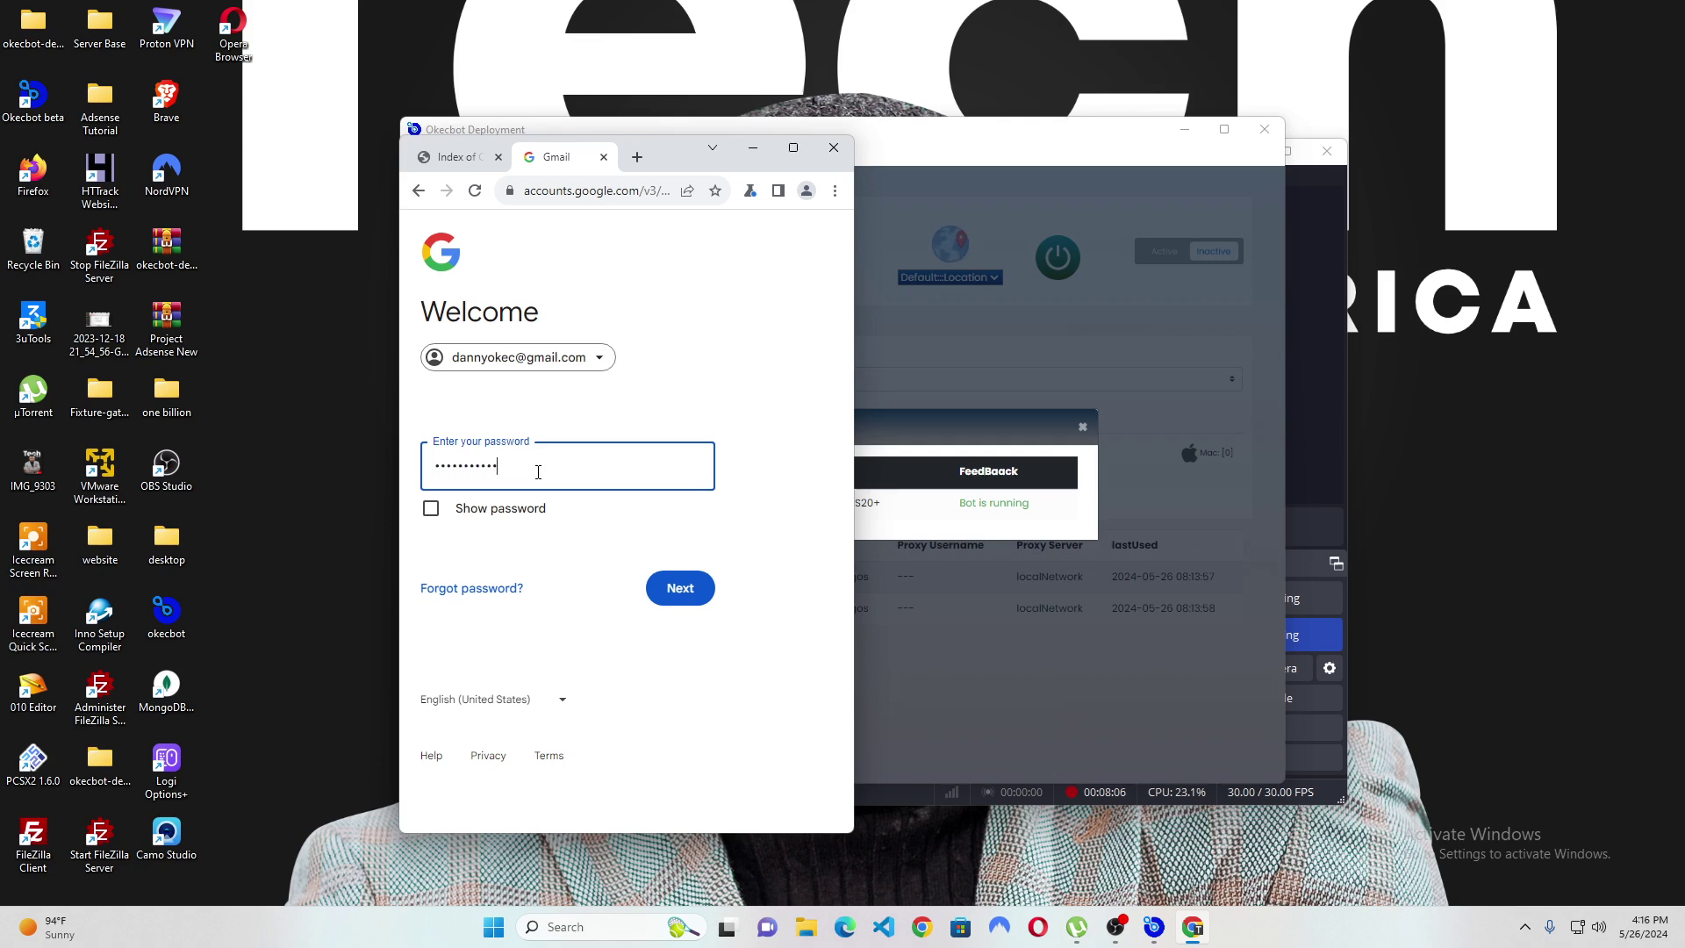
key("Caps_Lock")
type("A")
left_click(666, 605)
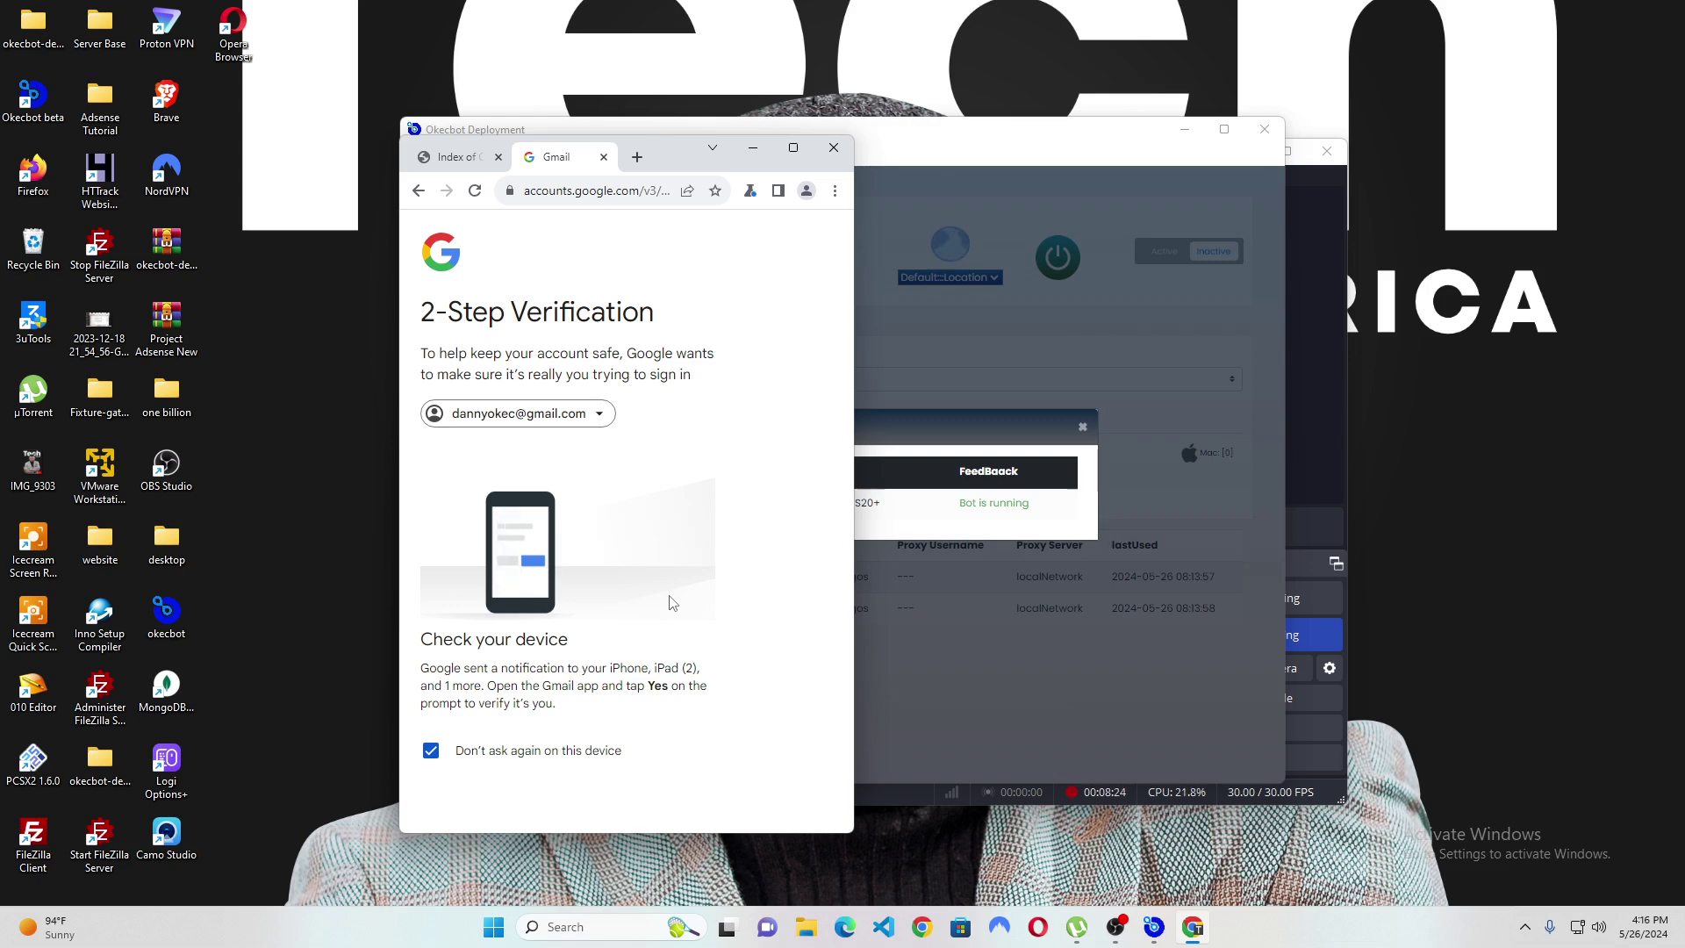
scroll(619, 602, "down", 3)
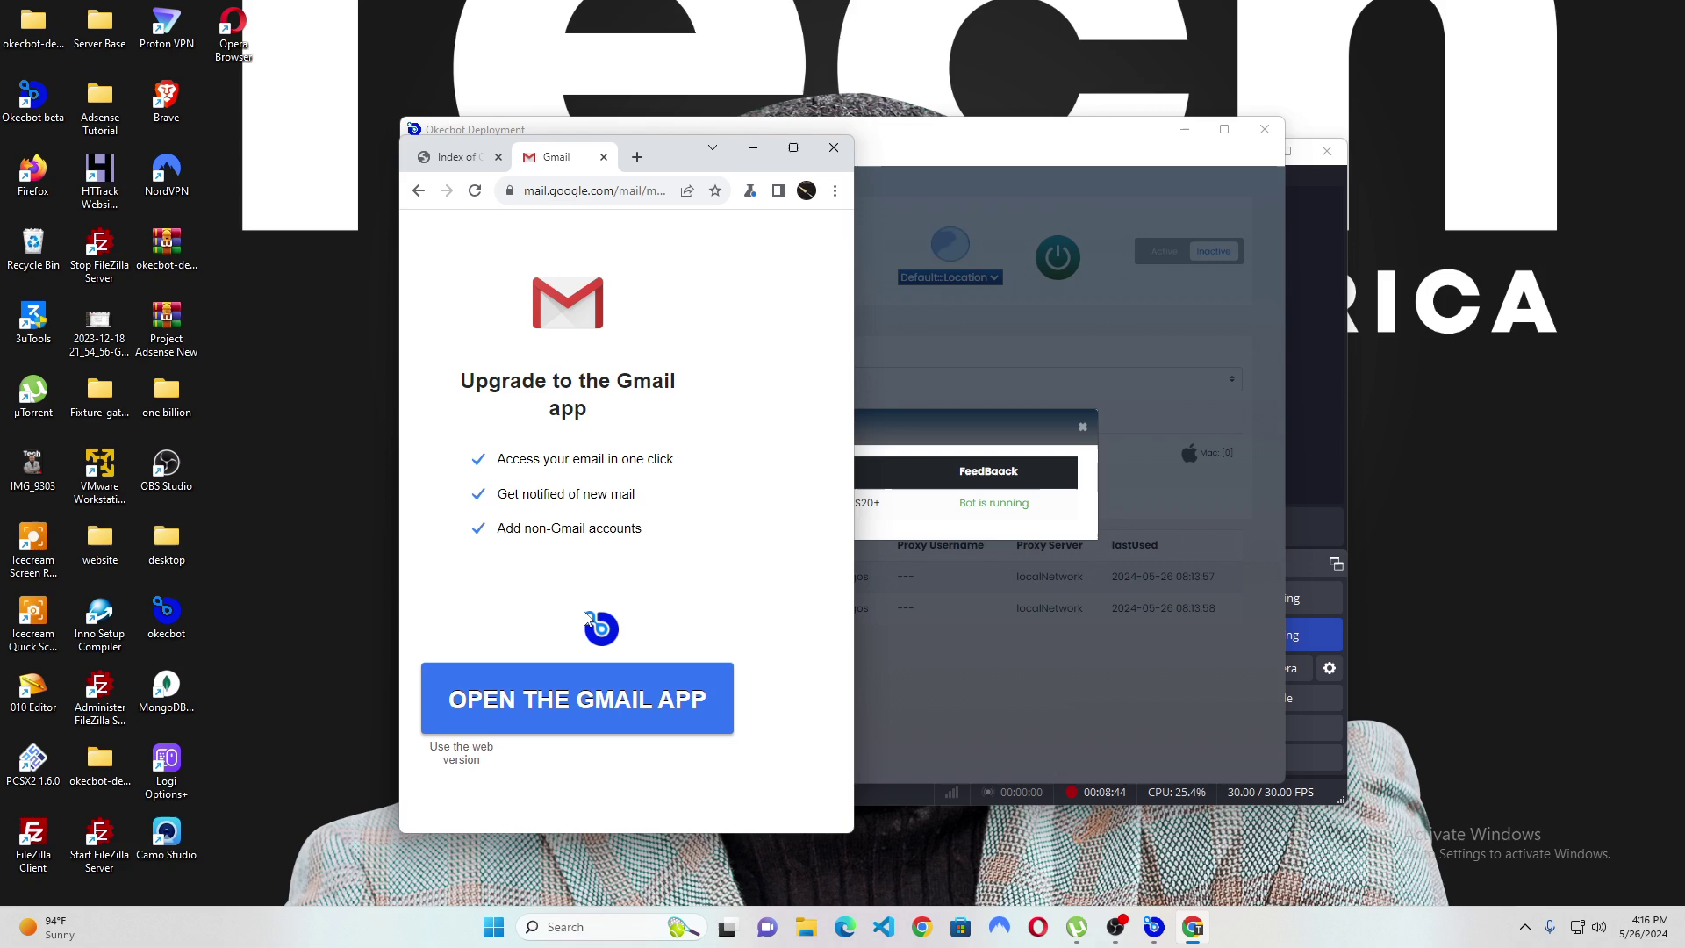
Continue to Gmail's web version instead of the app, then load google.com.
left_click(462, 751)
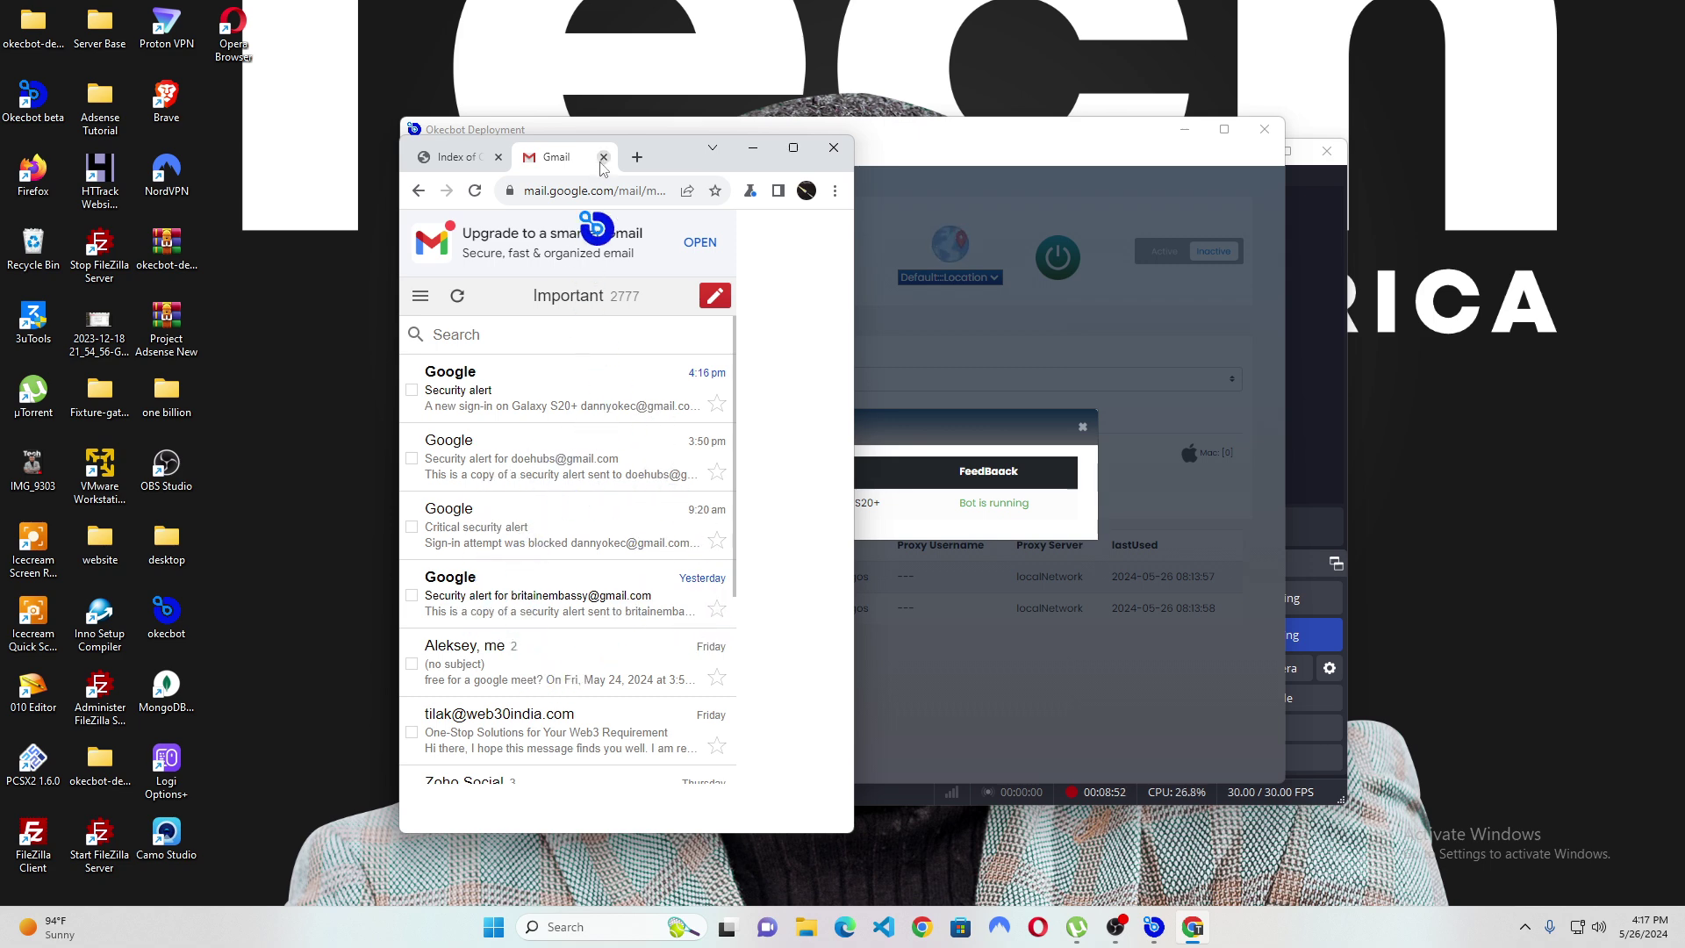
left_click(588, 191)
type("google")
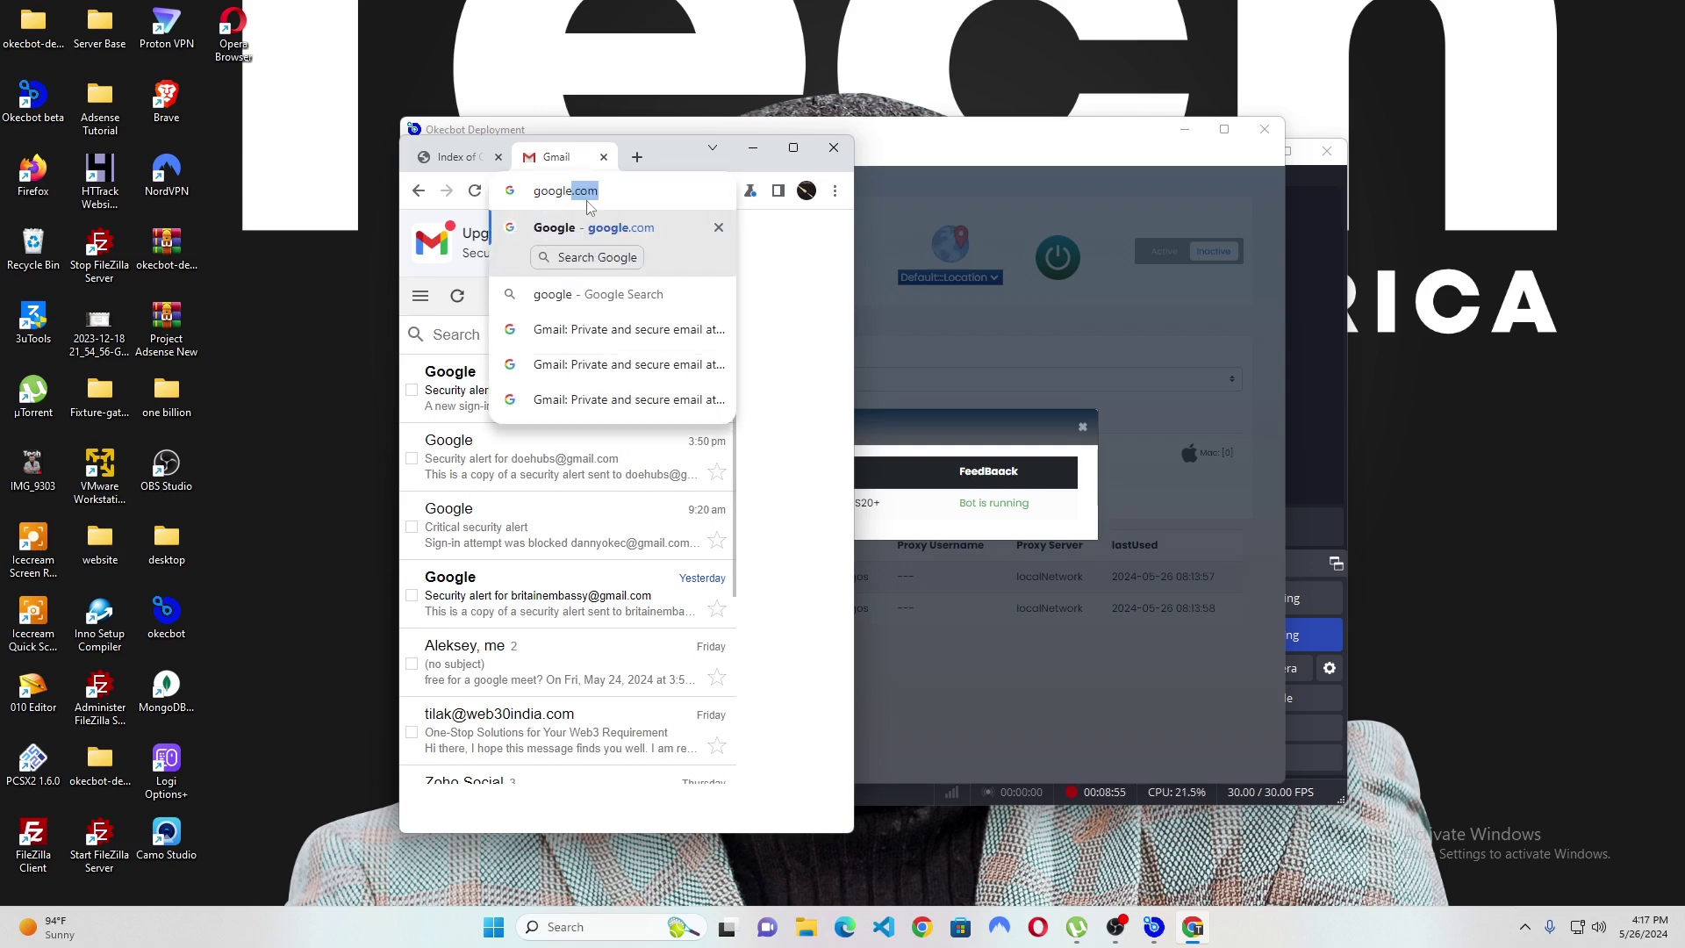
key("Return")
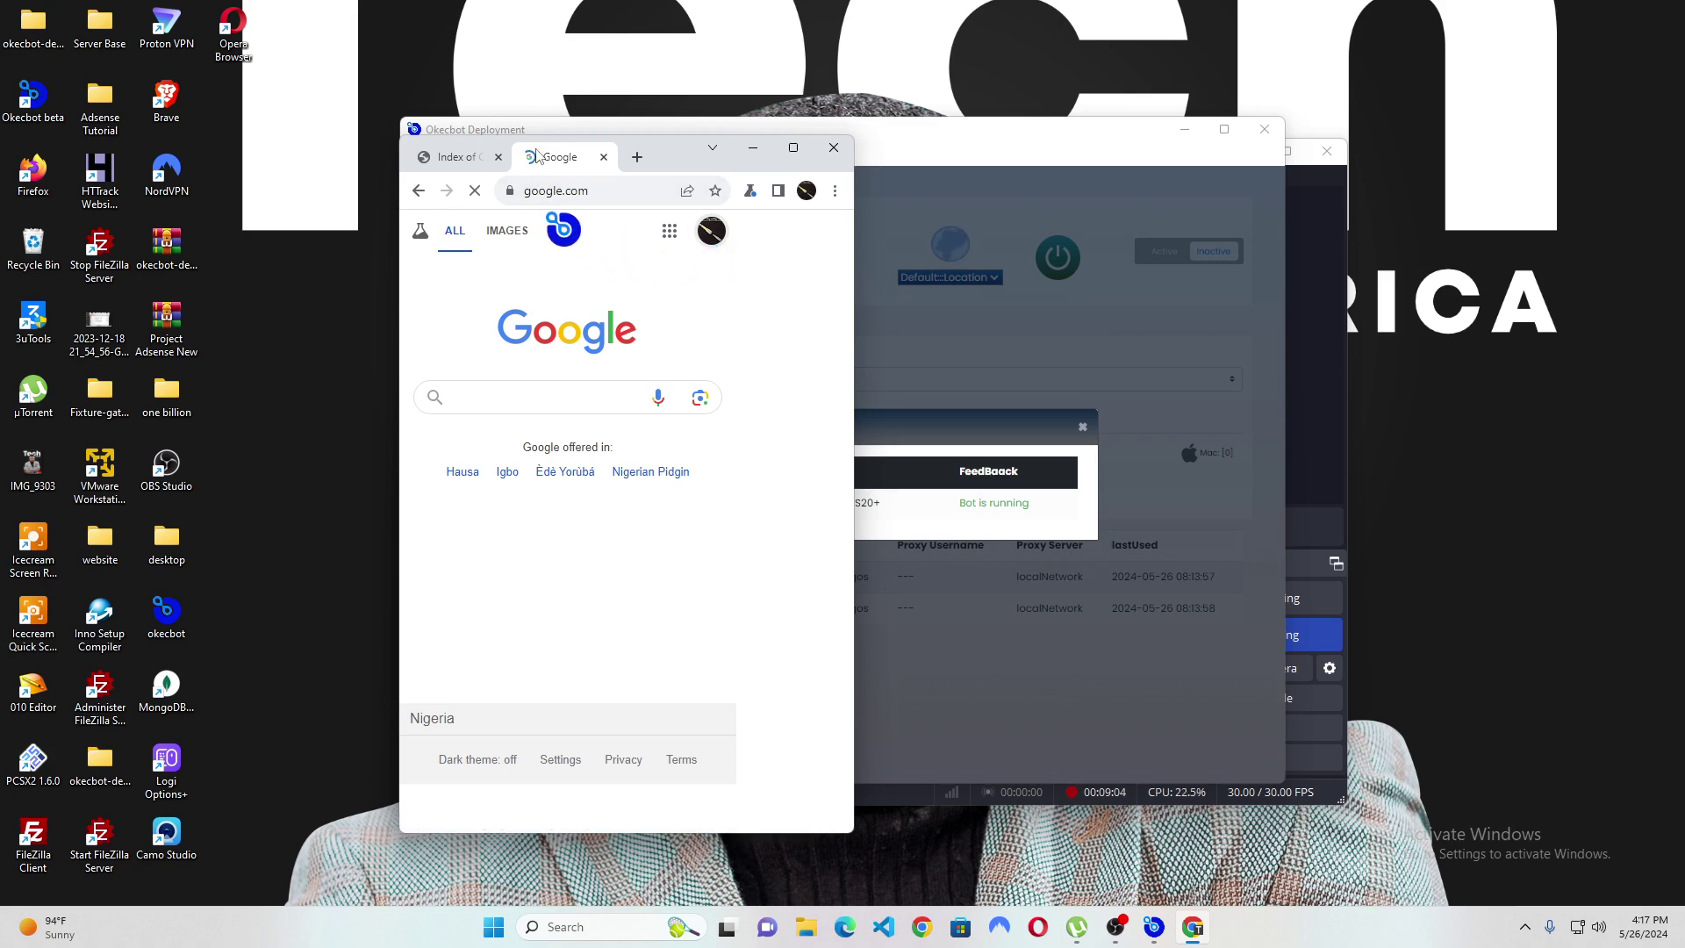
Open the Google account panel to confirm the signed-in account, then close it.
left_click(712, 232)
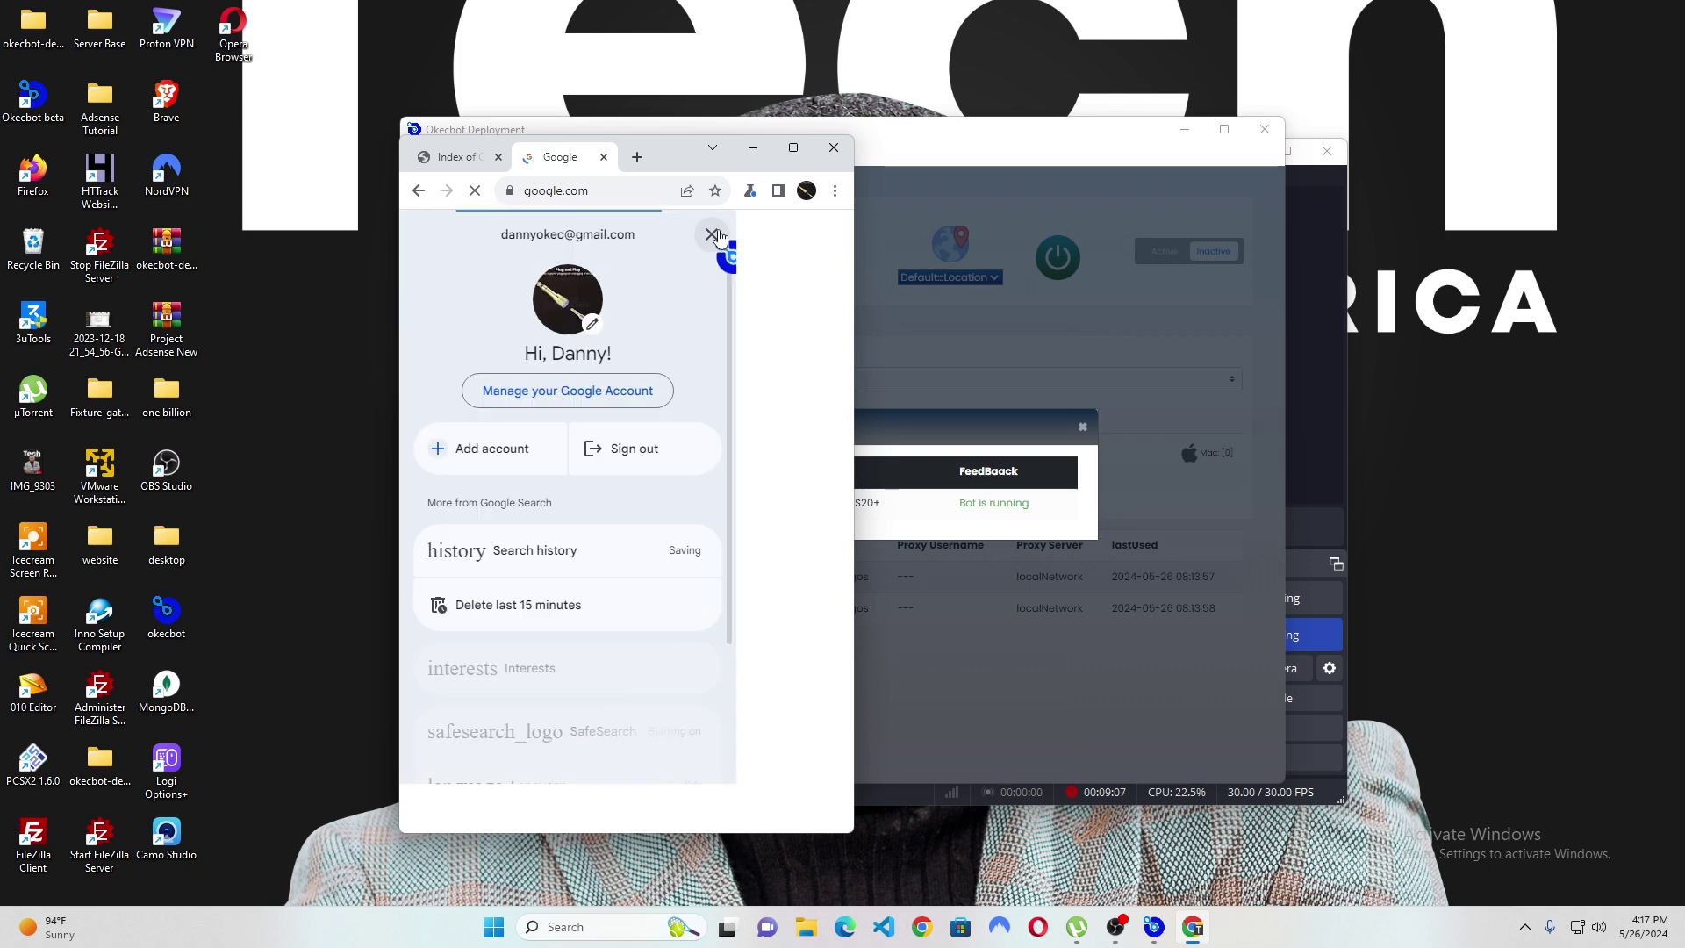
left_click(711, 234)
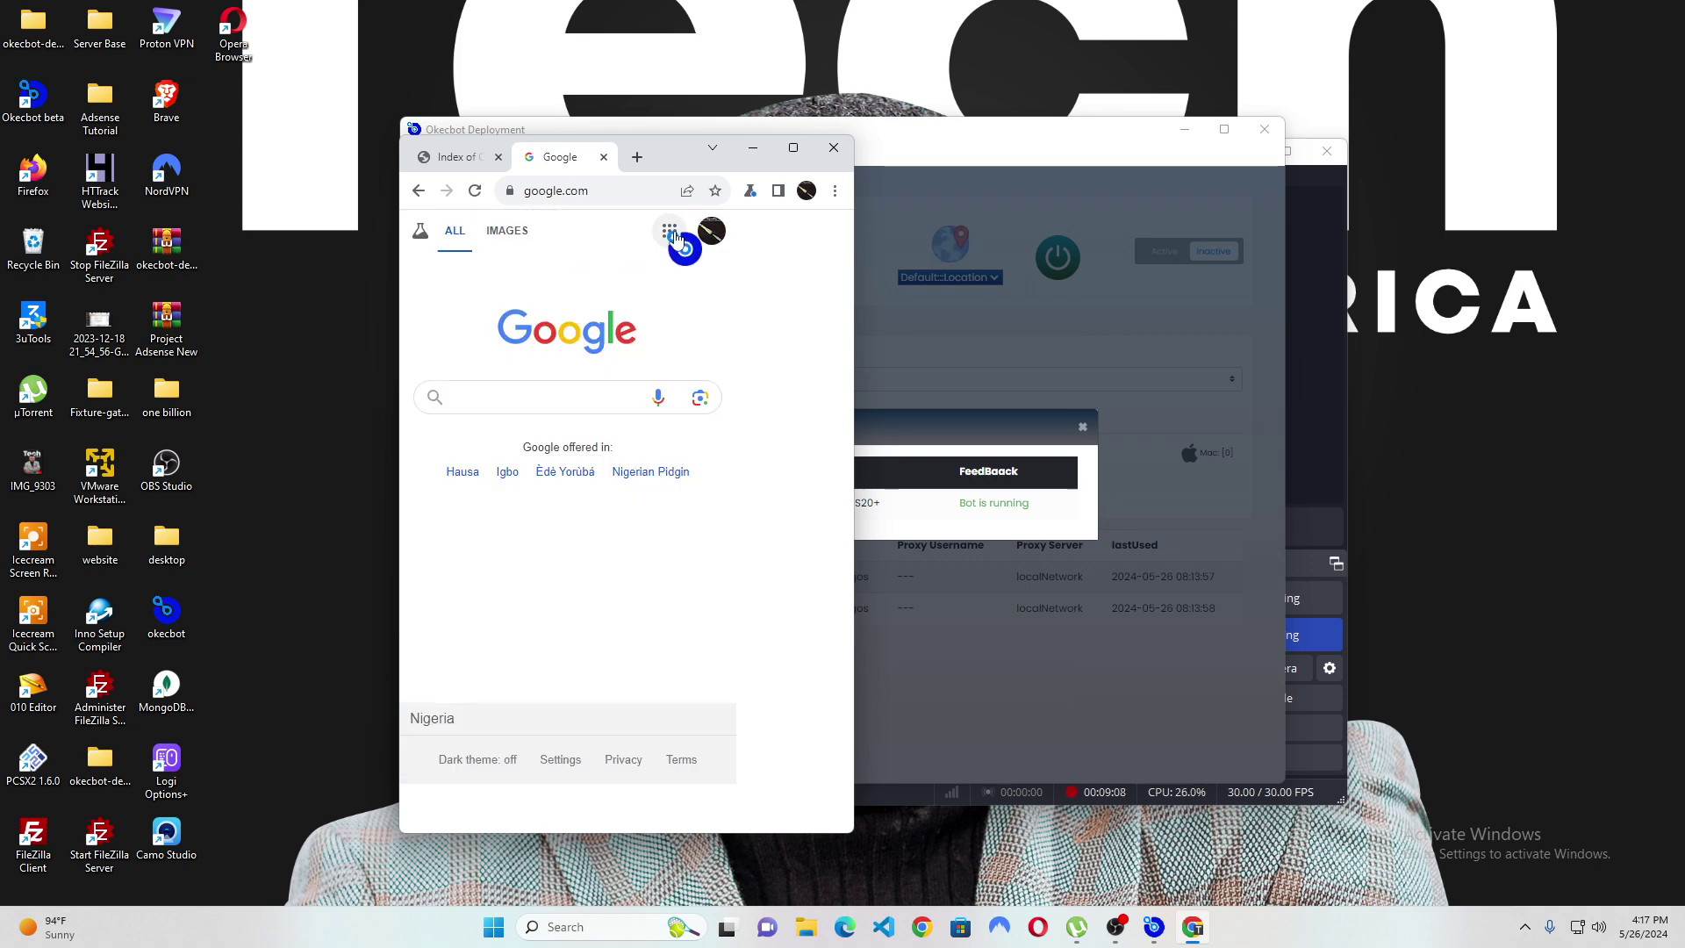
left_click(711, 232)
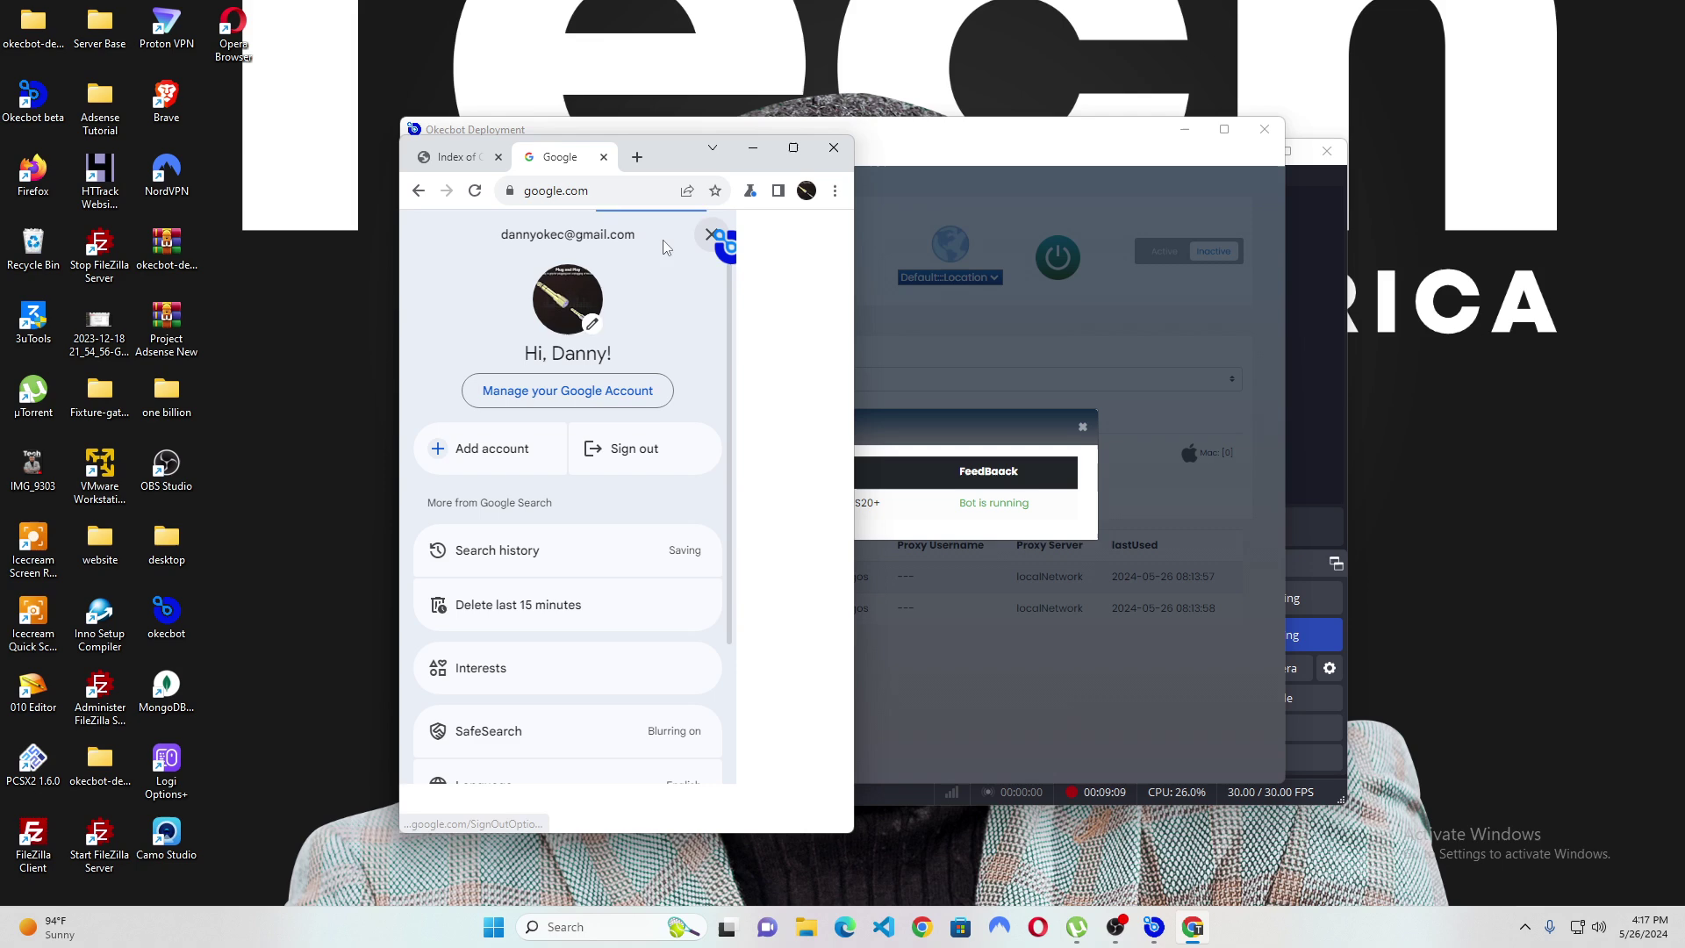
left_click(711, 235)
left_click(635, 192)
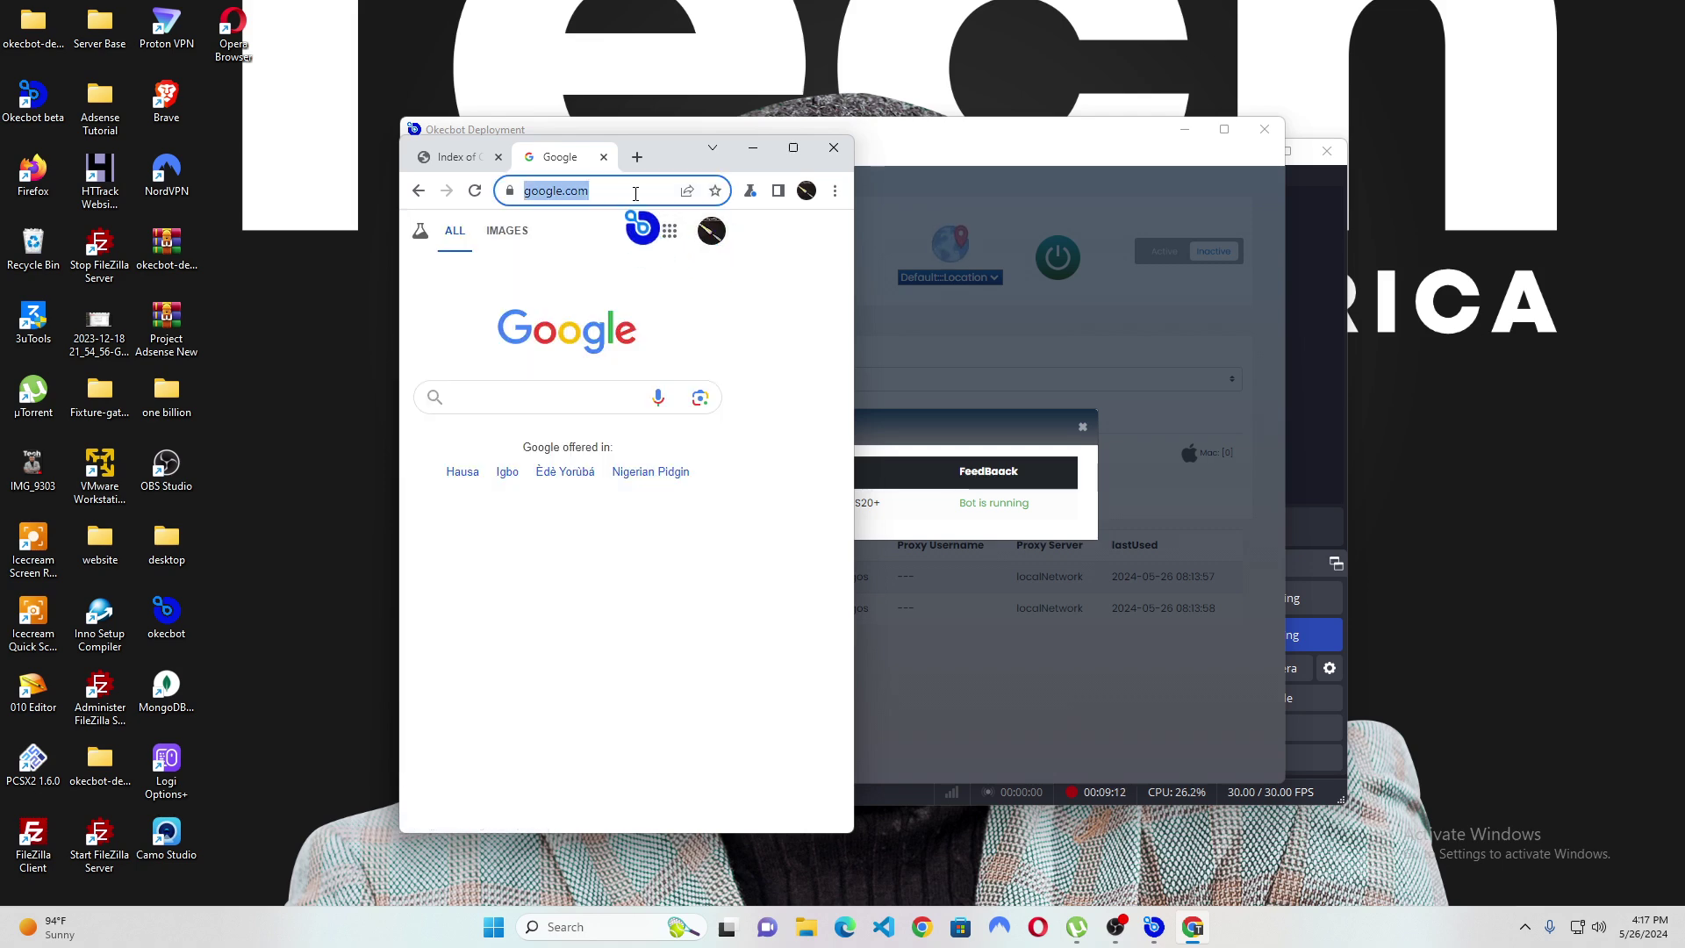
Load youtube.com and check the signed-in account's channel list in the account menu.
type("youtub")
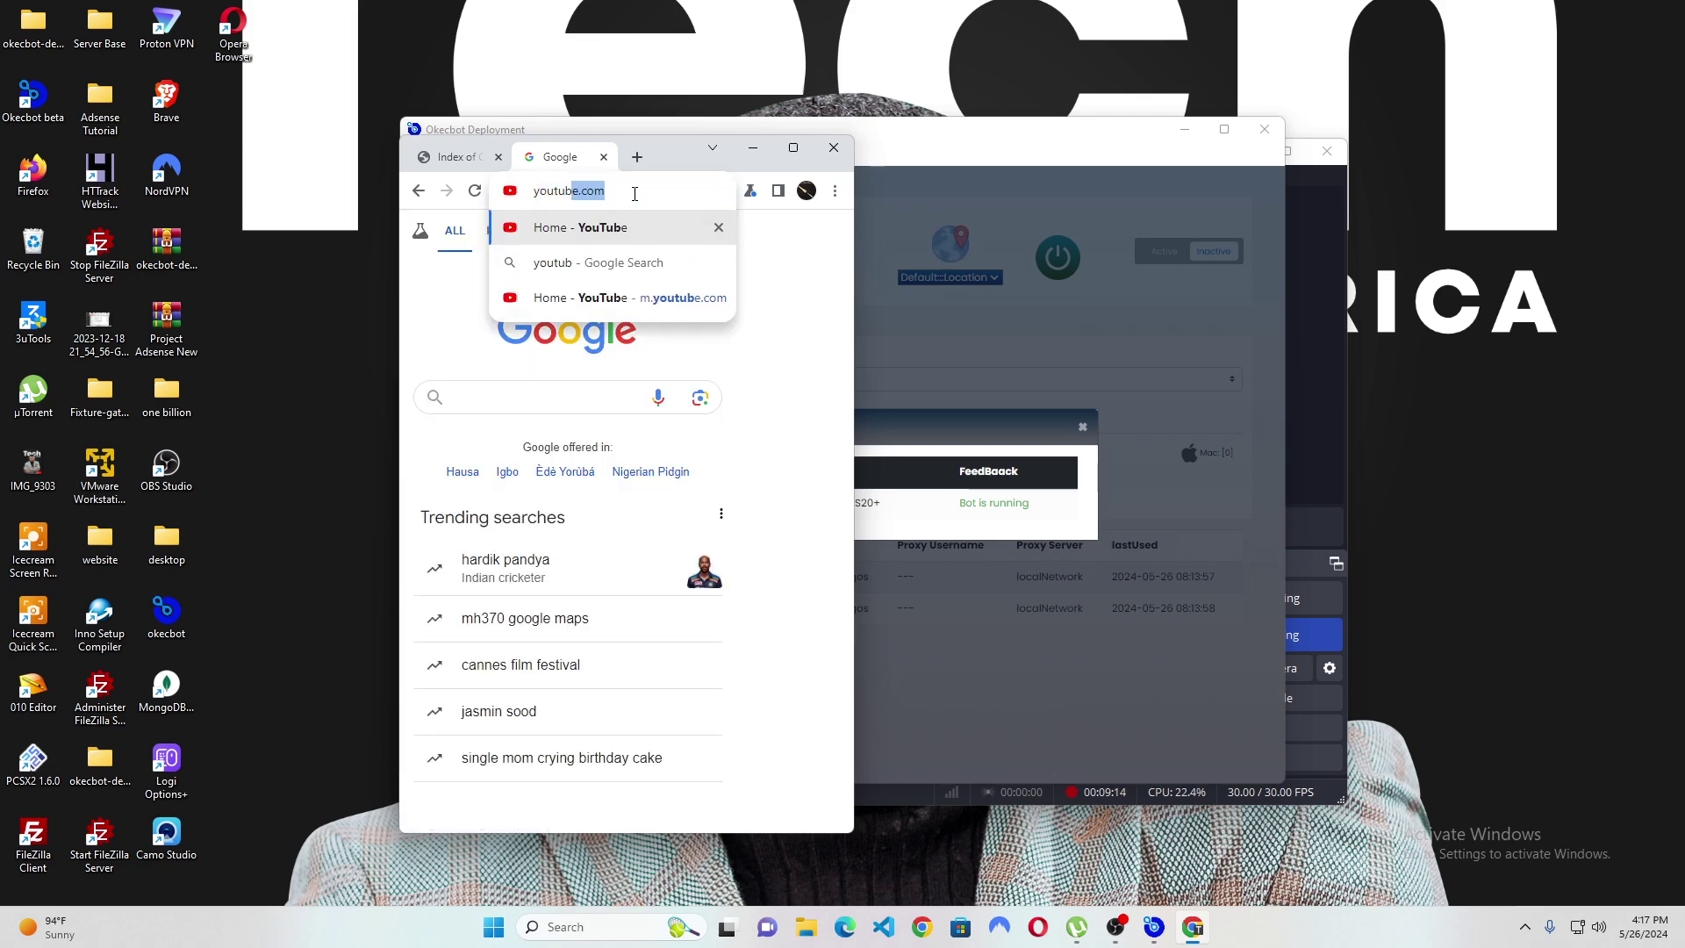
type("e.com")
key("Return")
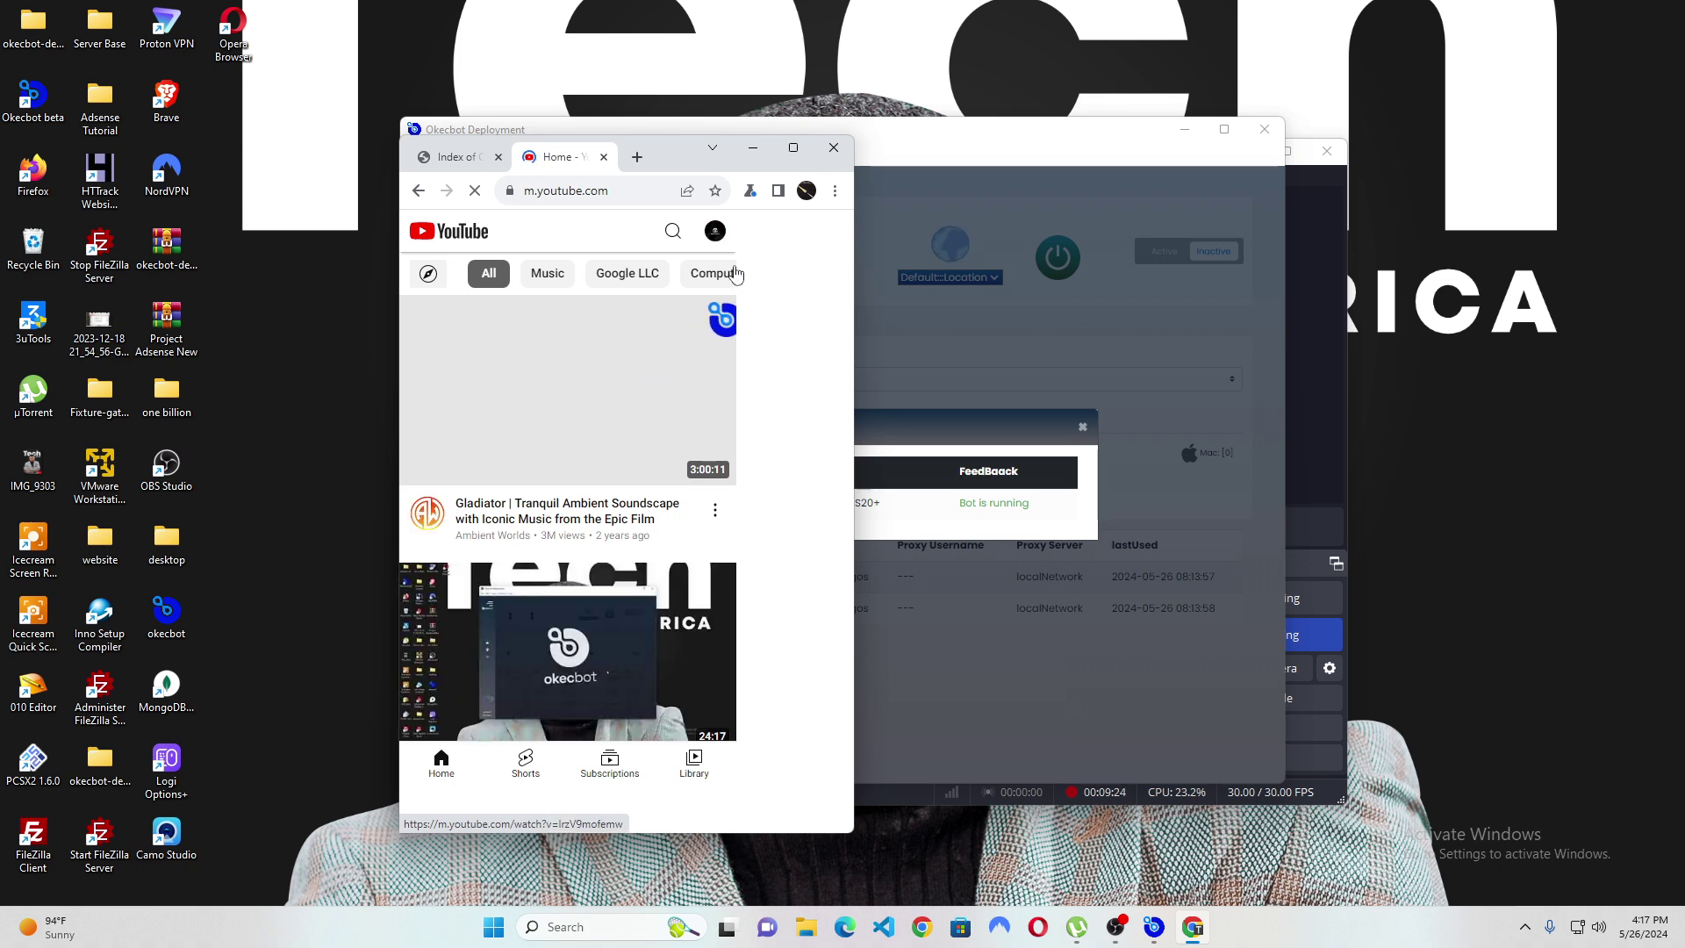
left_click(715, 232)
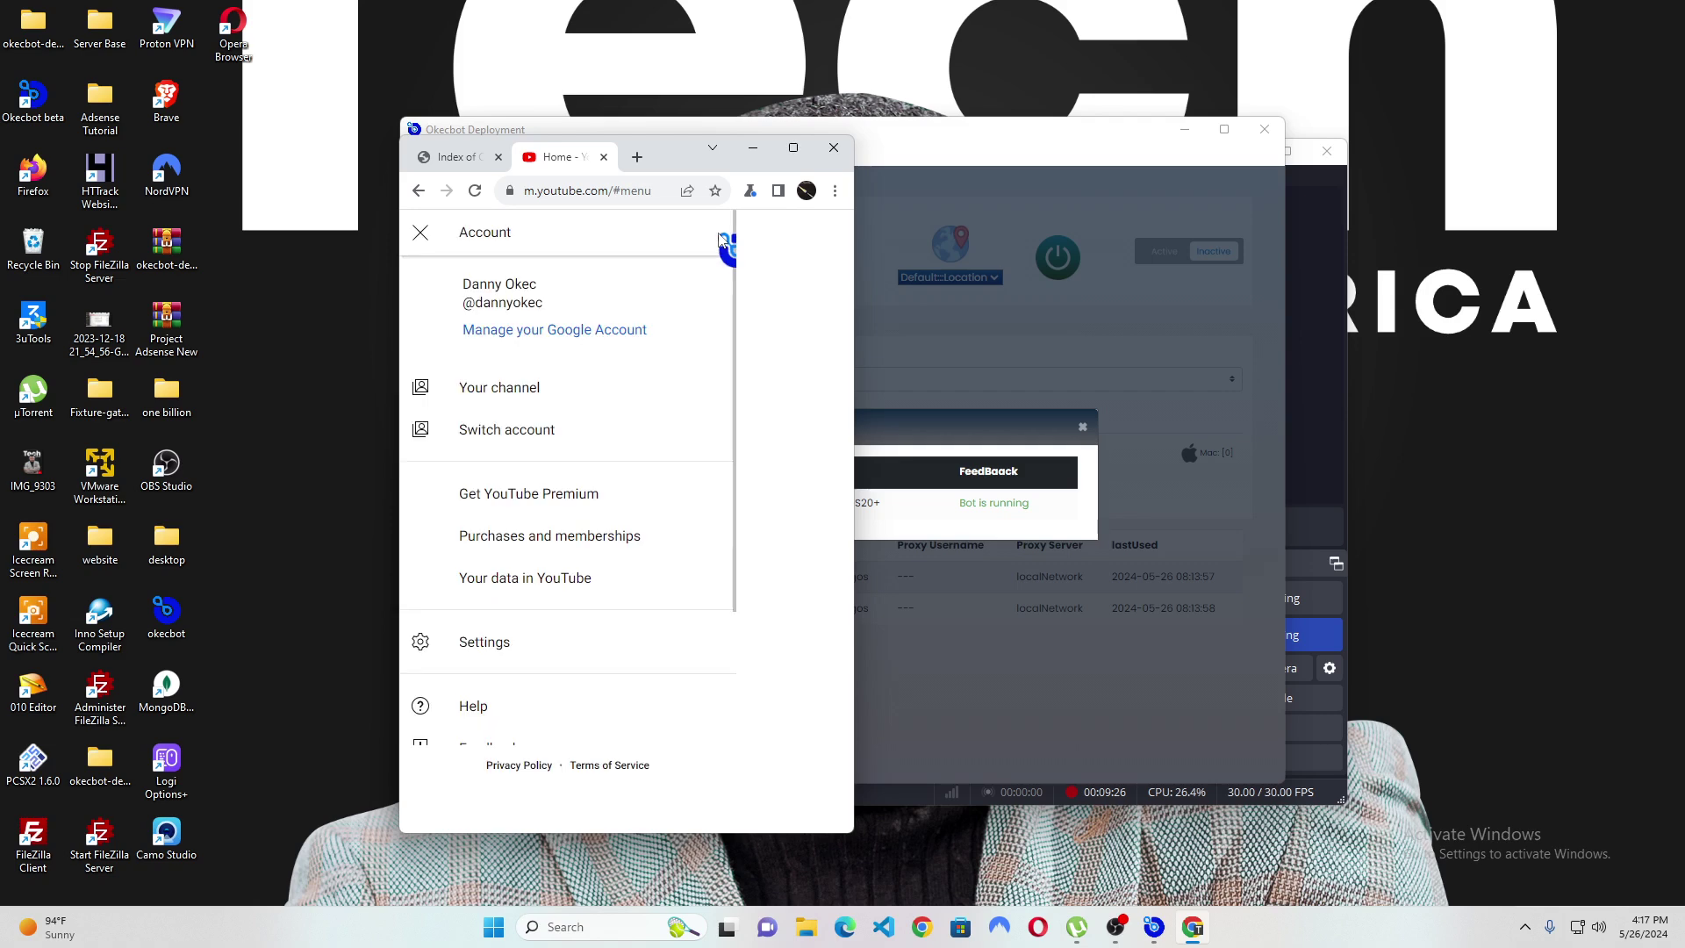
left_click(464, 434)
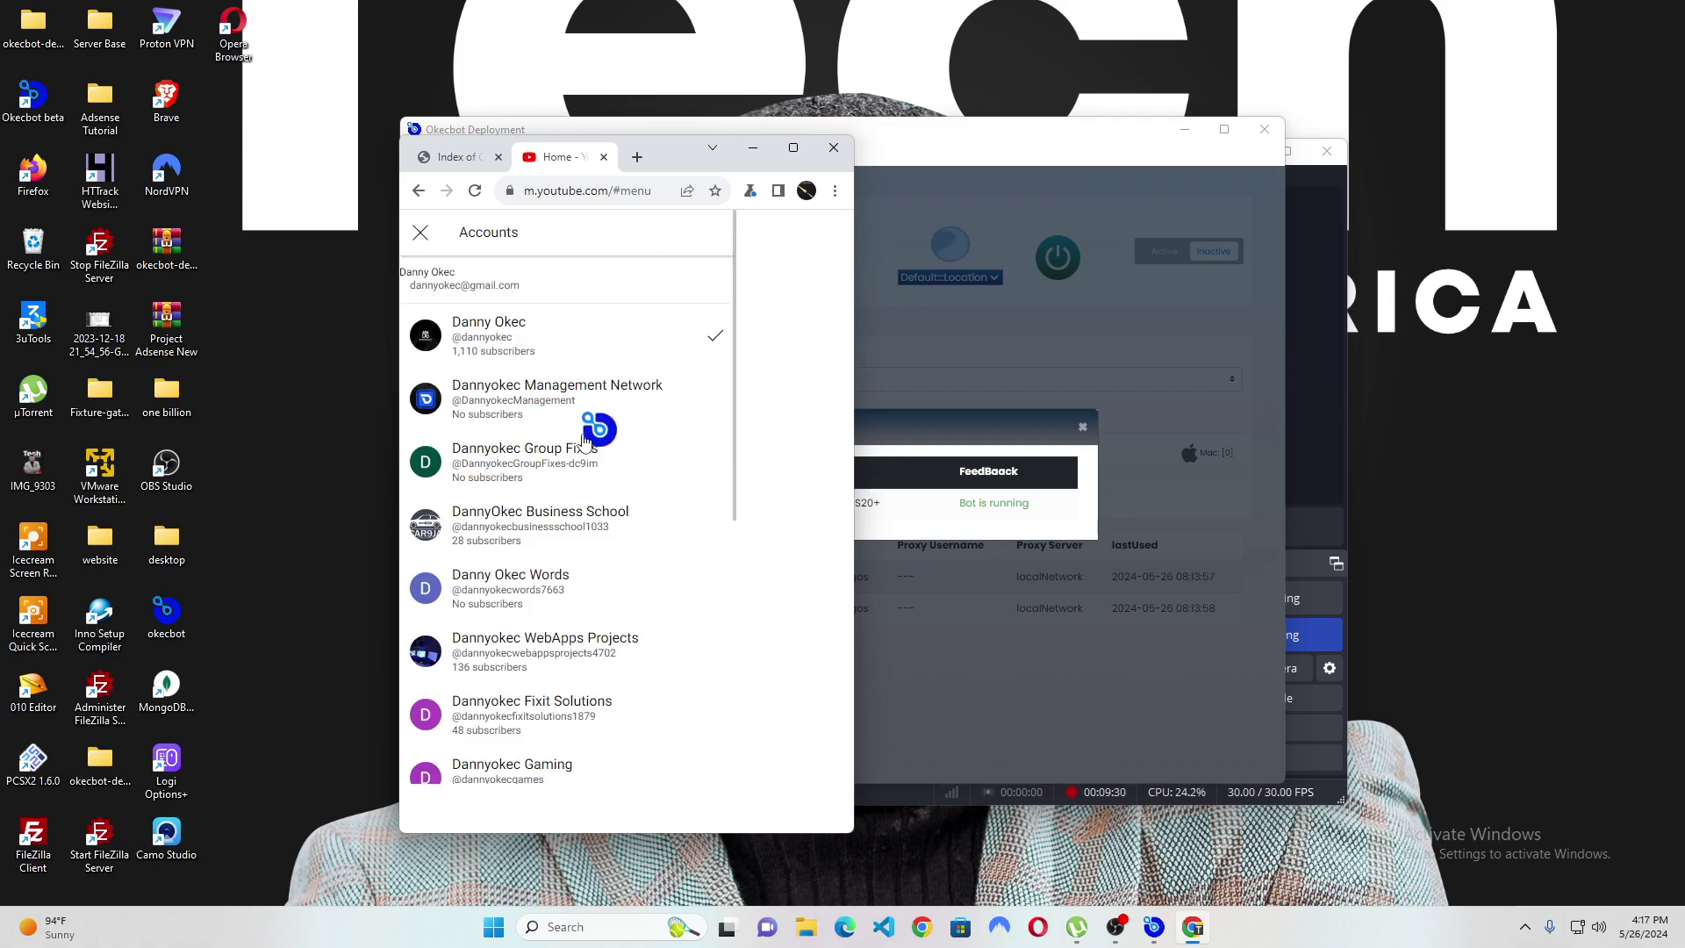
scroll(583, 702, "down", 5)
scroll(586, 561, "up", 5)
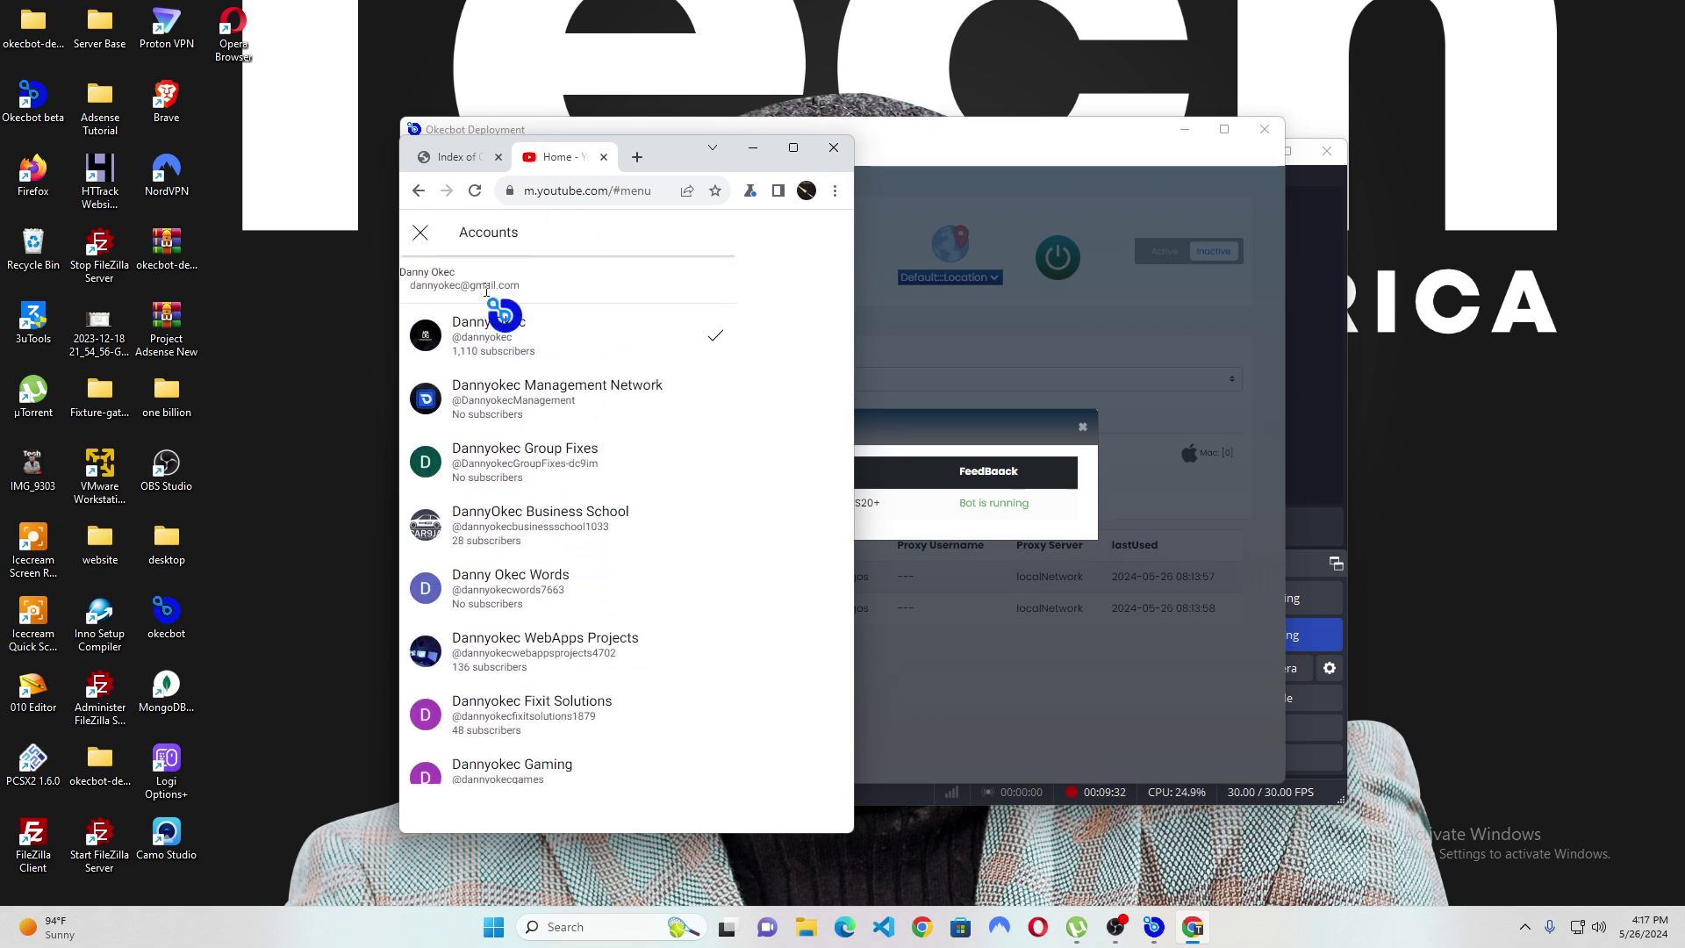
left_click(491, 329)
Turn off james_john-0002 from the active bots list and dismiss its termination report.
left_click(1145, 316)
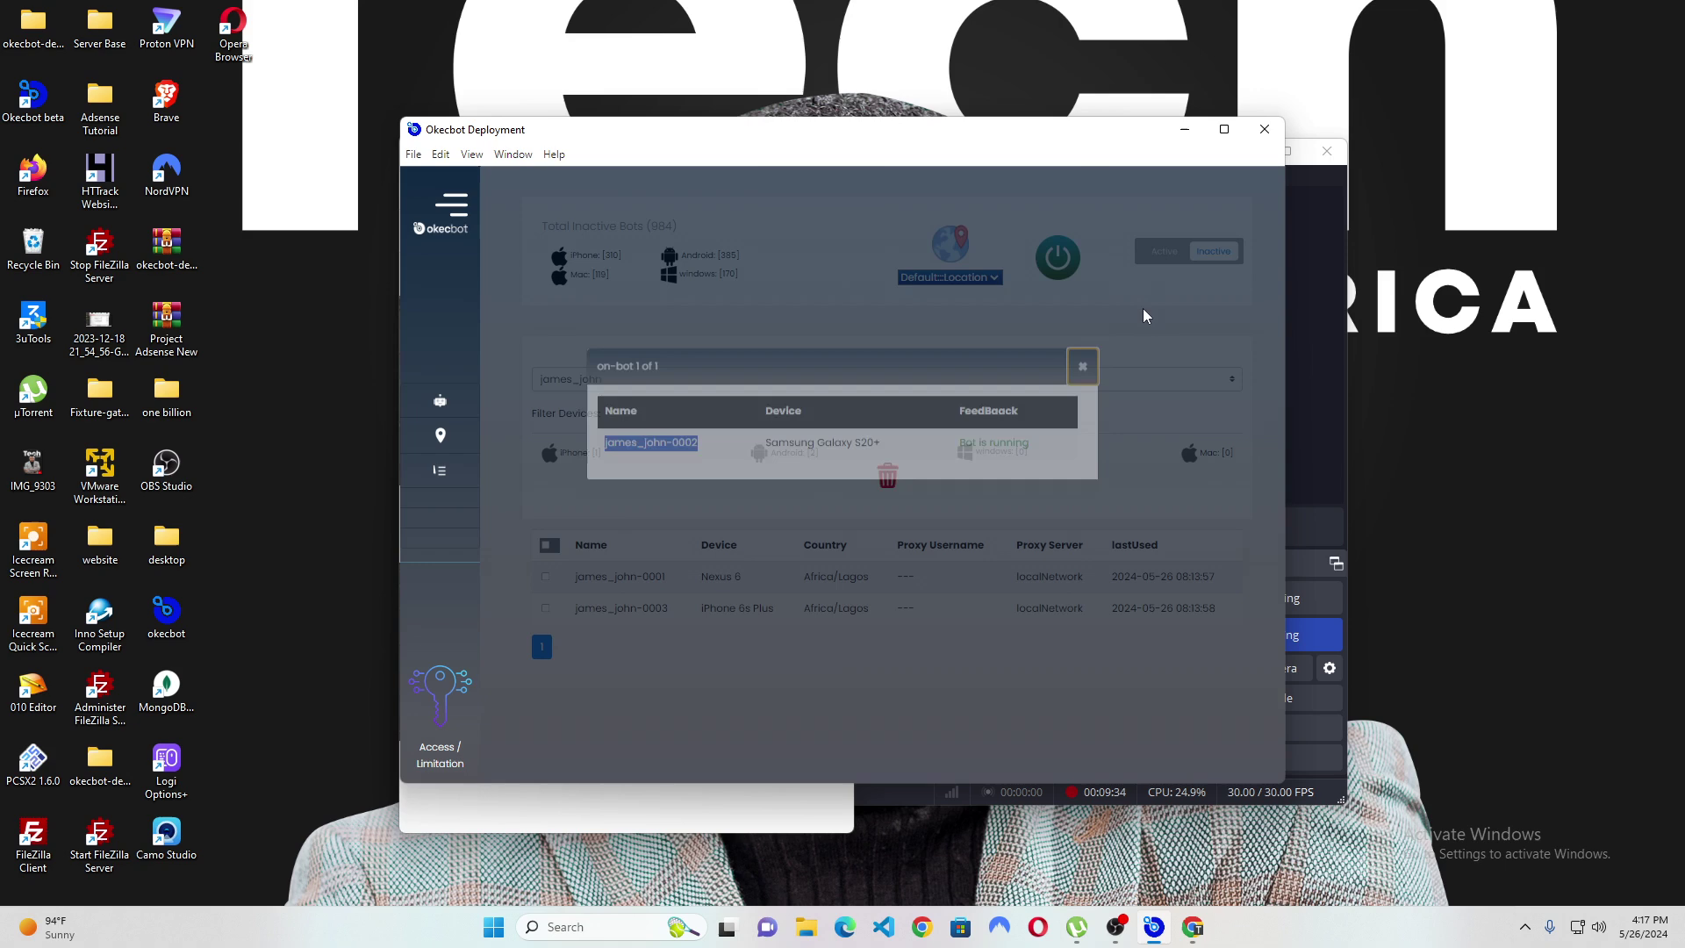
left_click(1143, 316)
left_click(1164, 251)
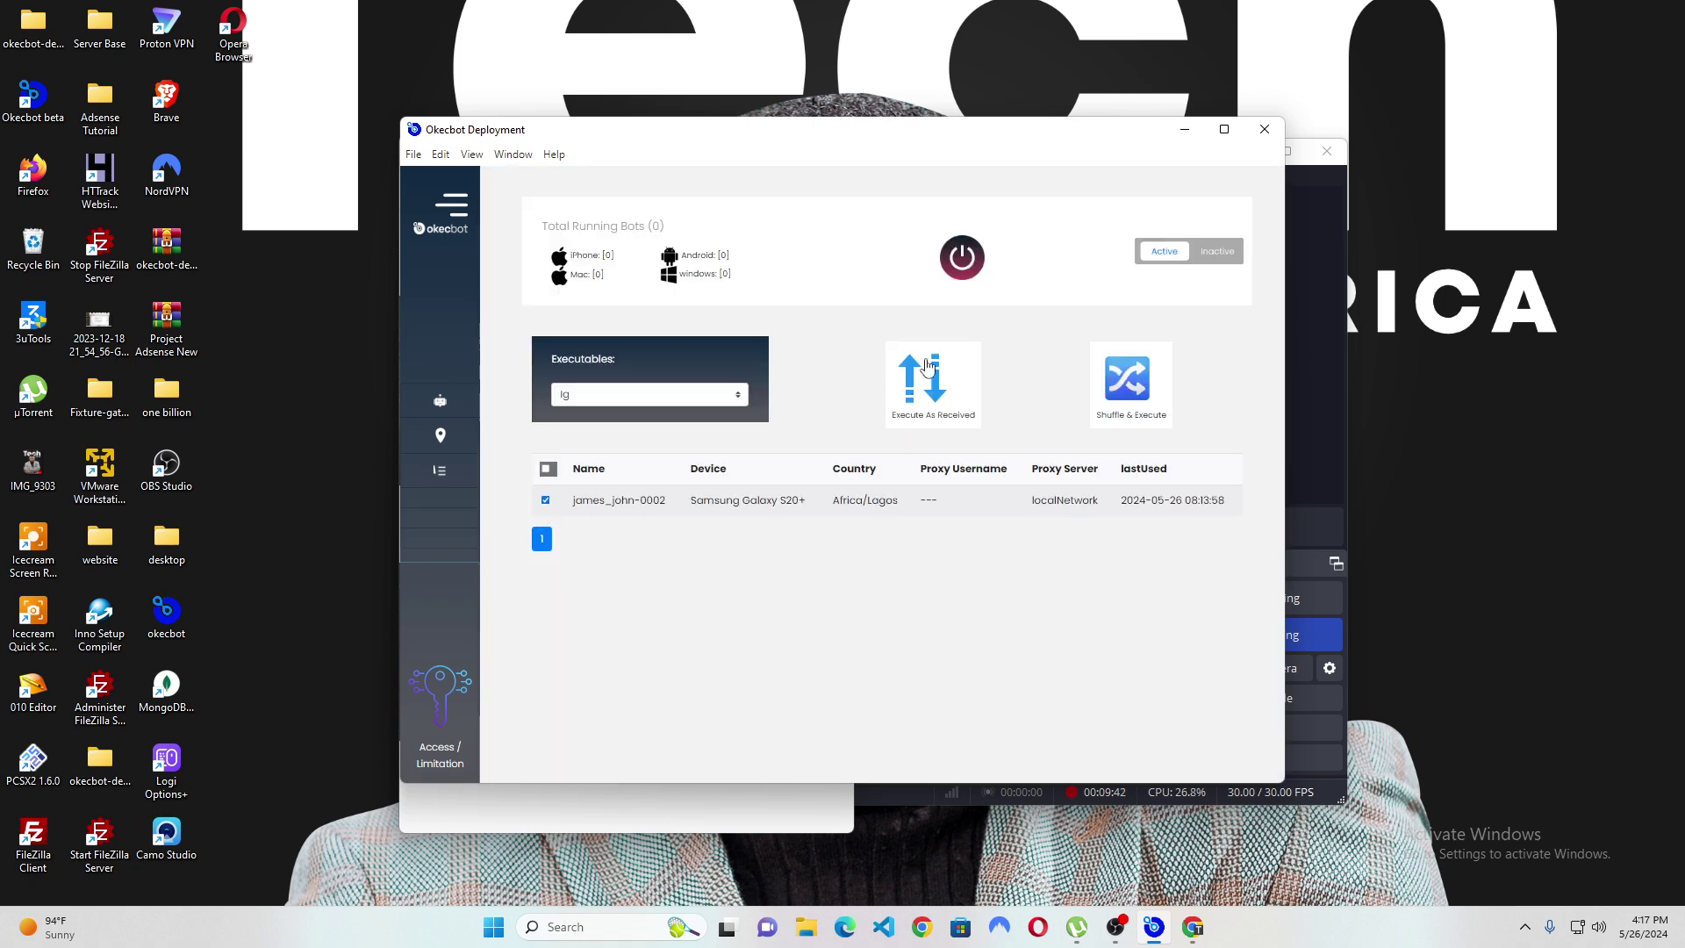
left_click(976, 265)
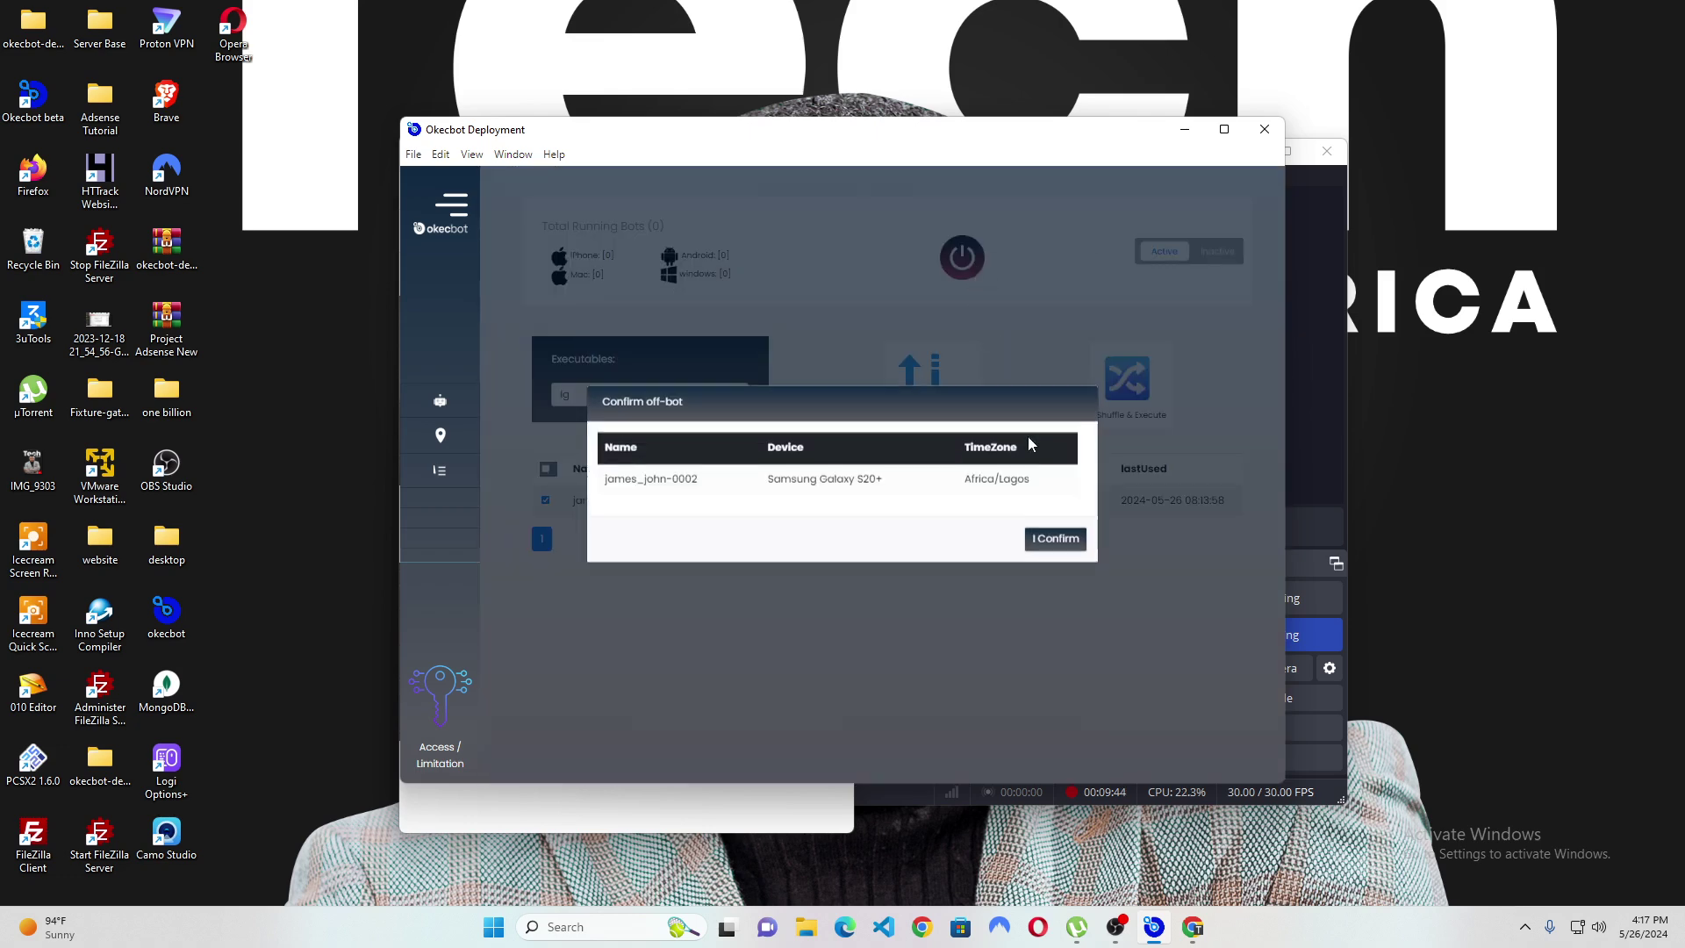
left_click(1050, 537)
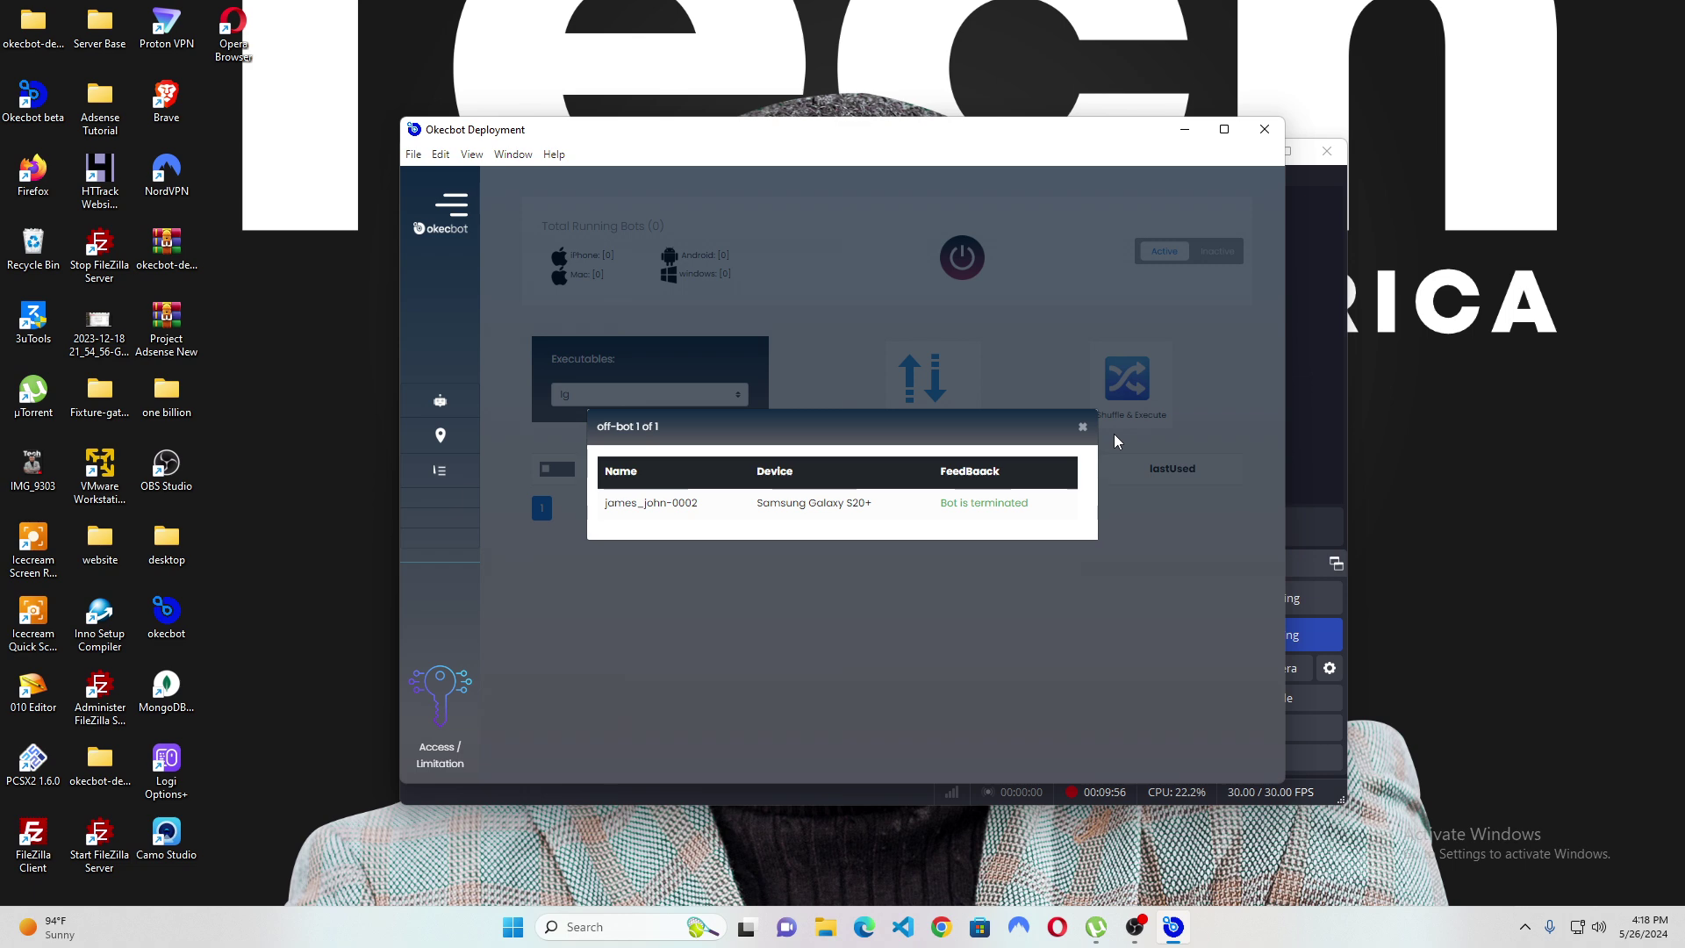
left_click(1082, 426)
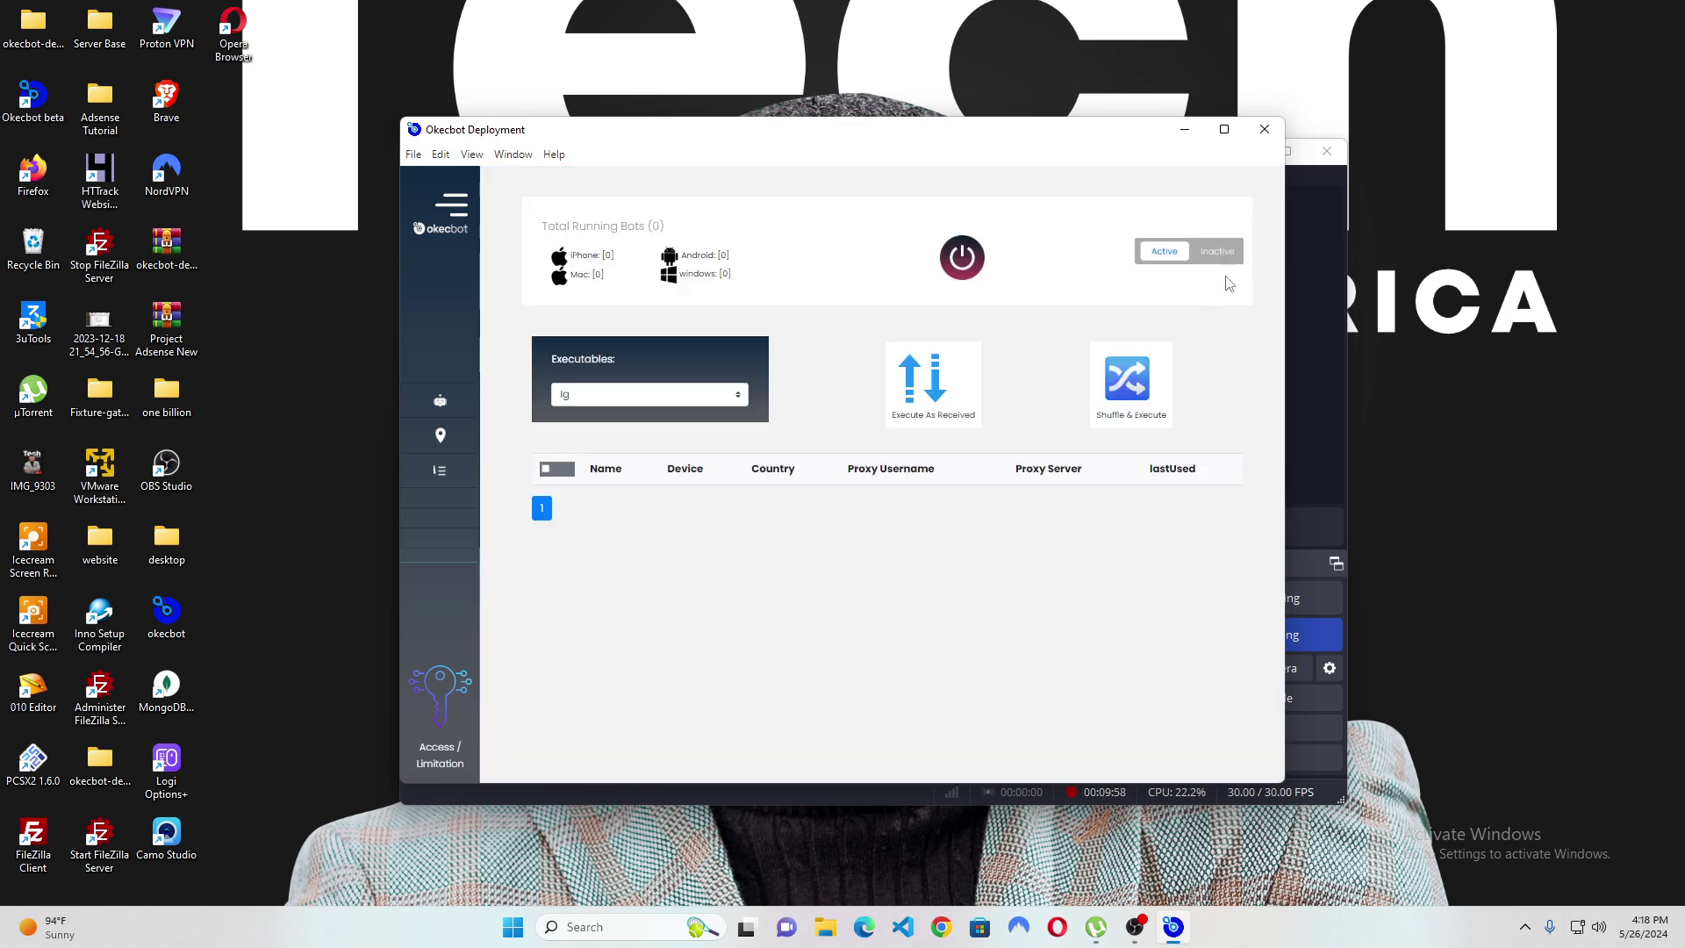
Run Okecbot beta as administrator from Windows Search's recent apps.
left_click(1246, 151)
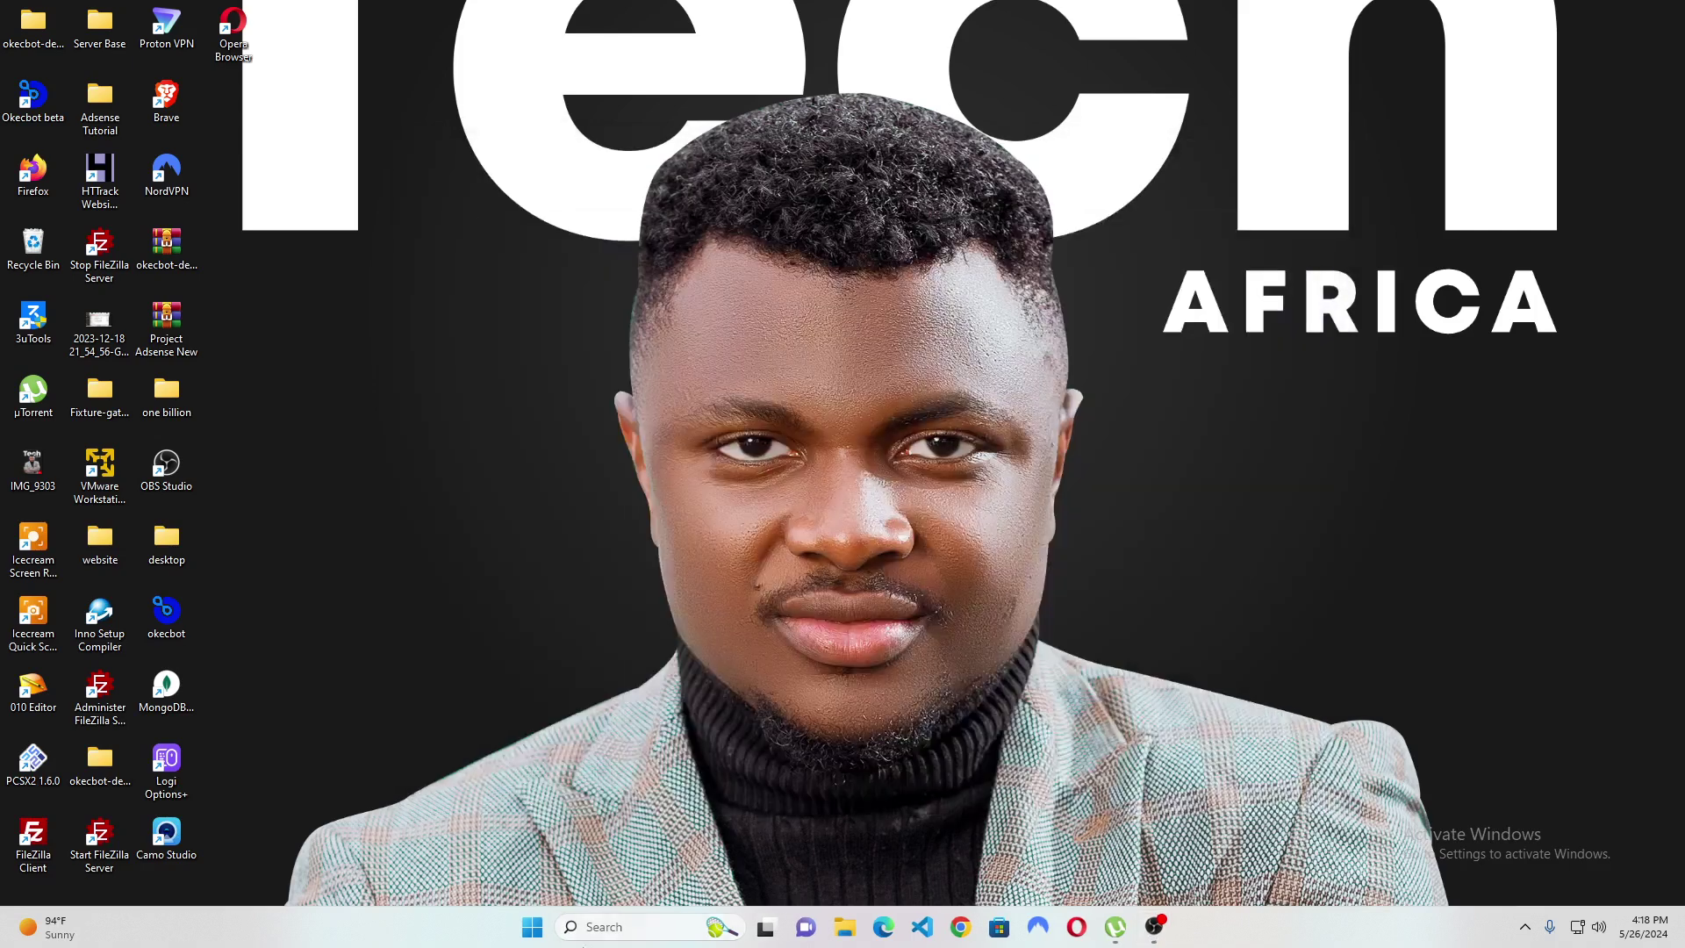
left_click(613, 928)
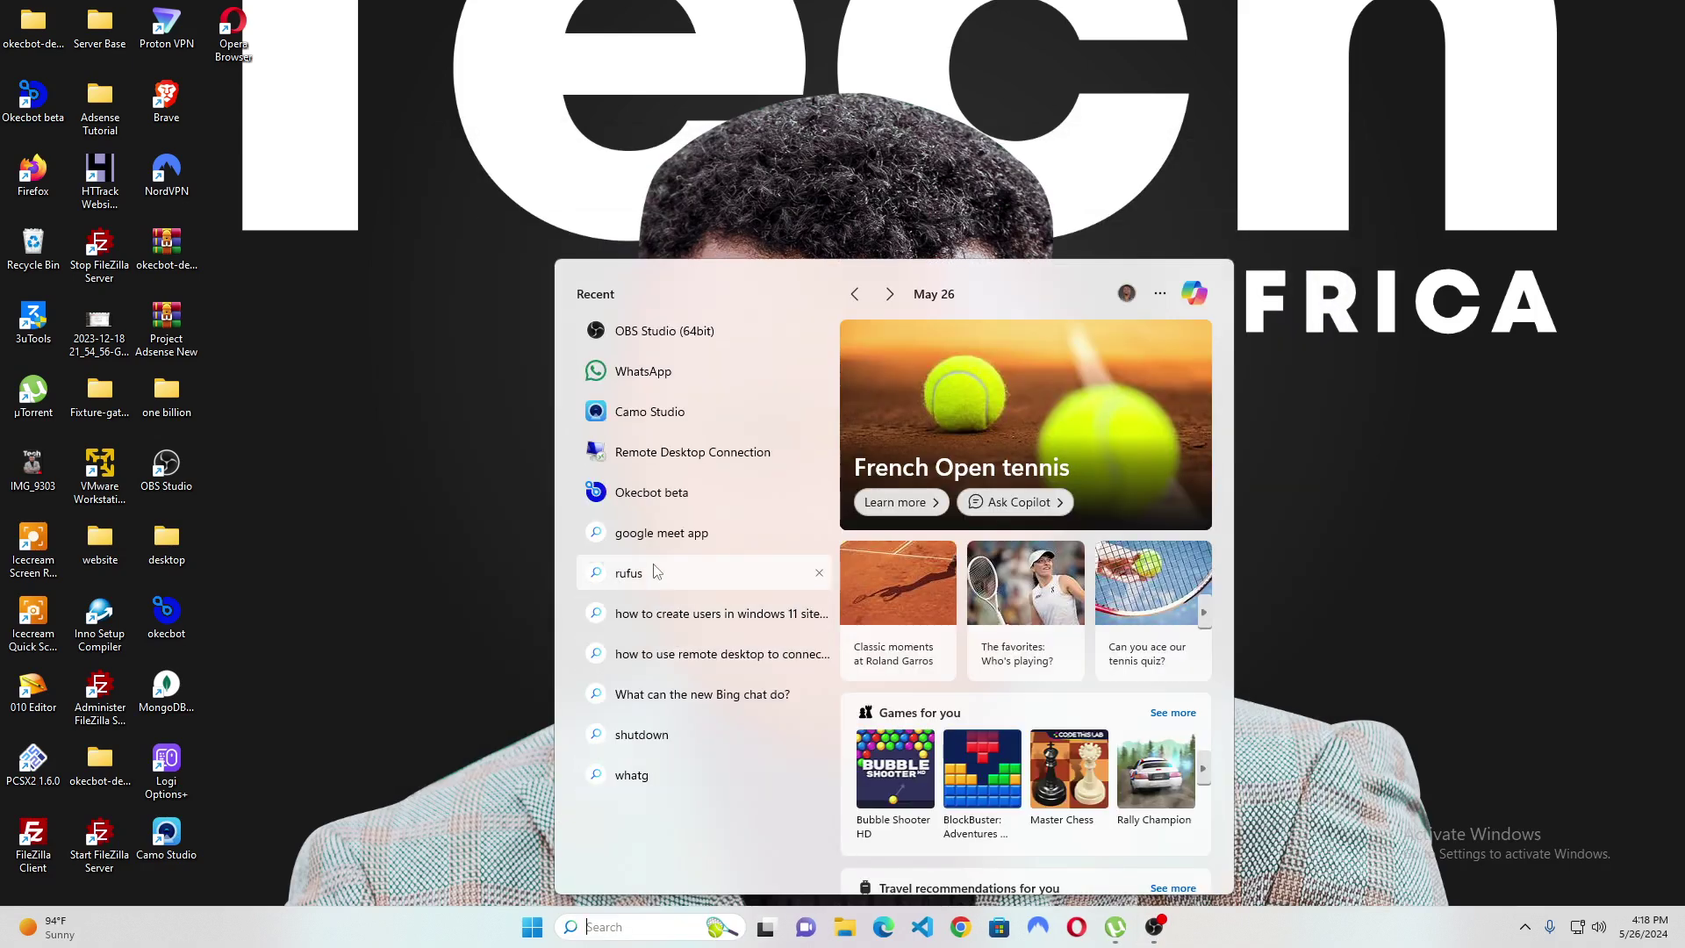
right_click(678, 492)
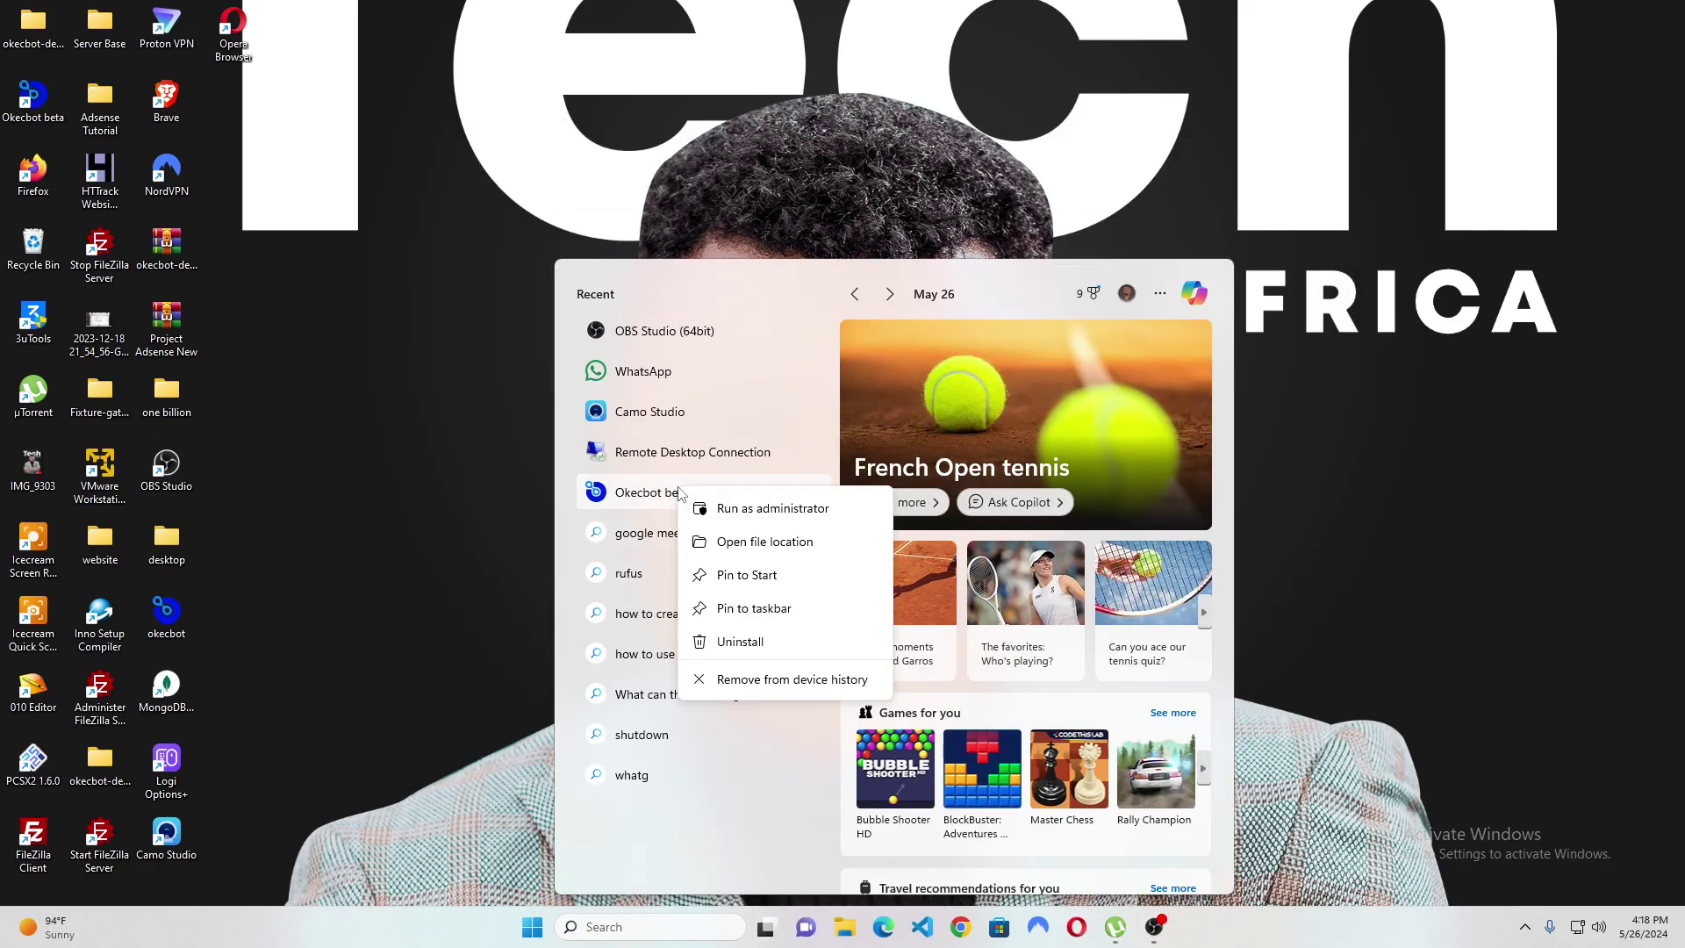
left_click(721, 508)
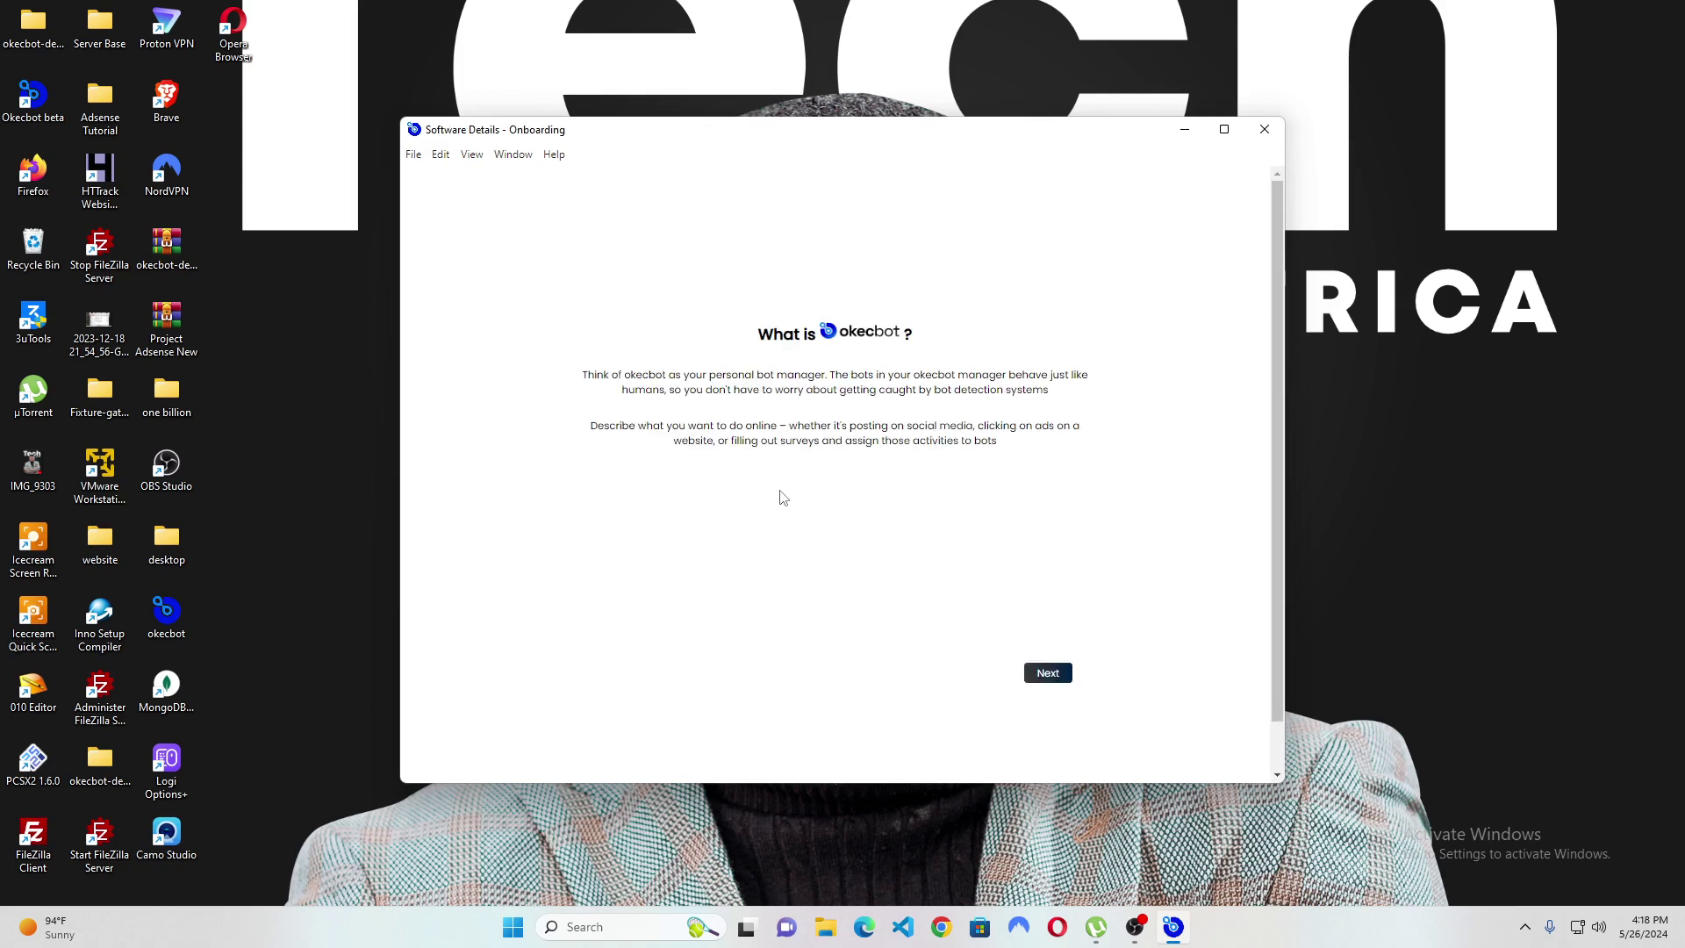
Finish onboarding and authenticate the OkecBot API key, resubmitting after the Invalid error.
left_click(1060, 686)
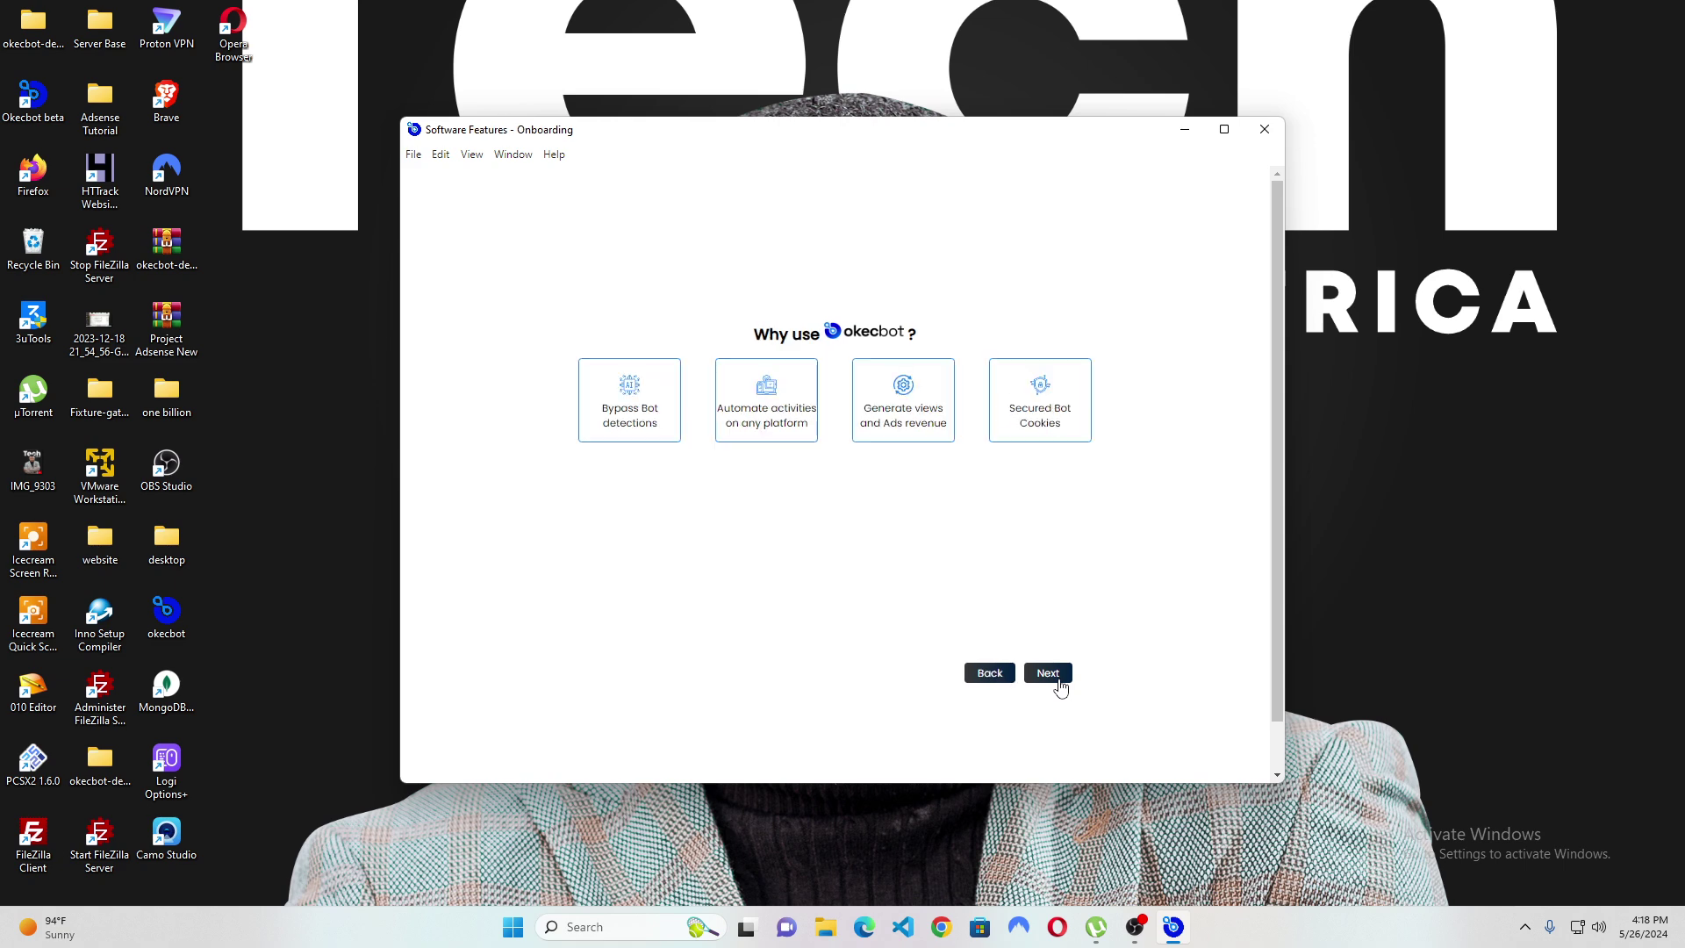
left_click(1060, 686)
left_click(918, 427)
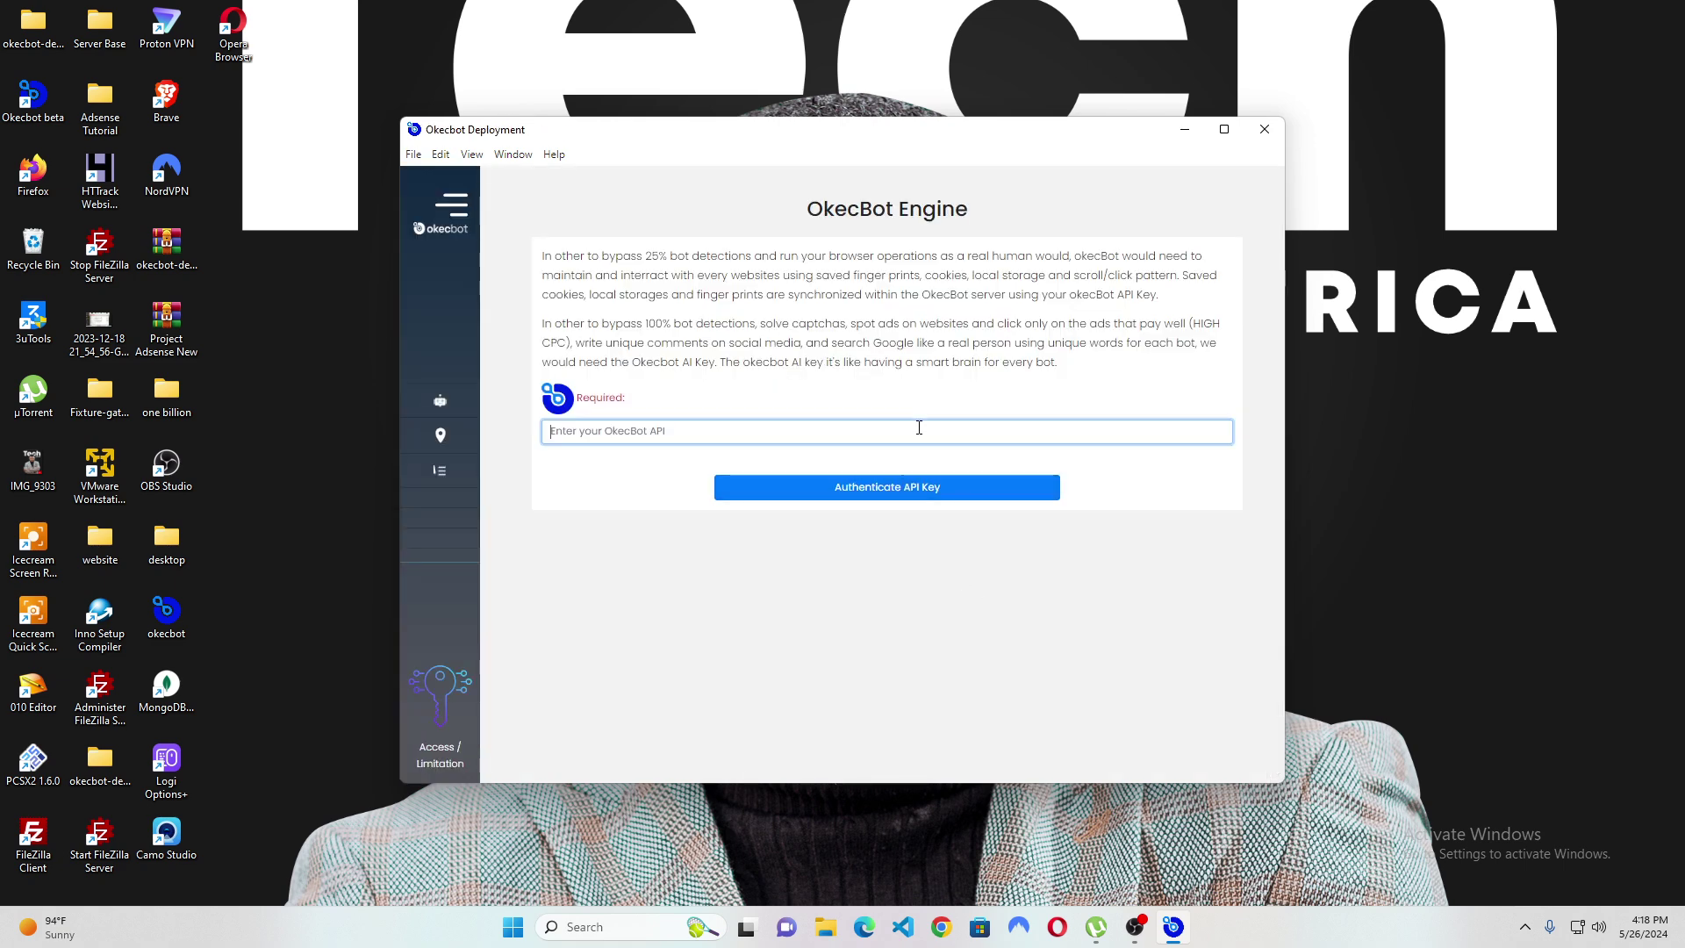
type("••")
left_click(882, 488)
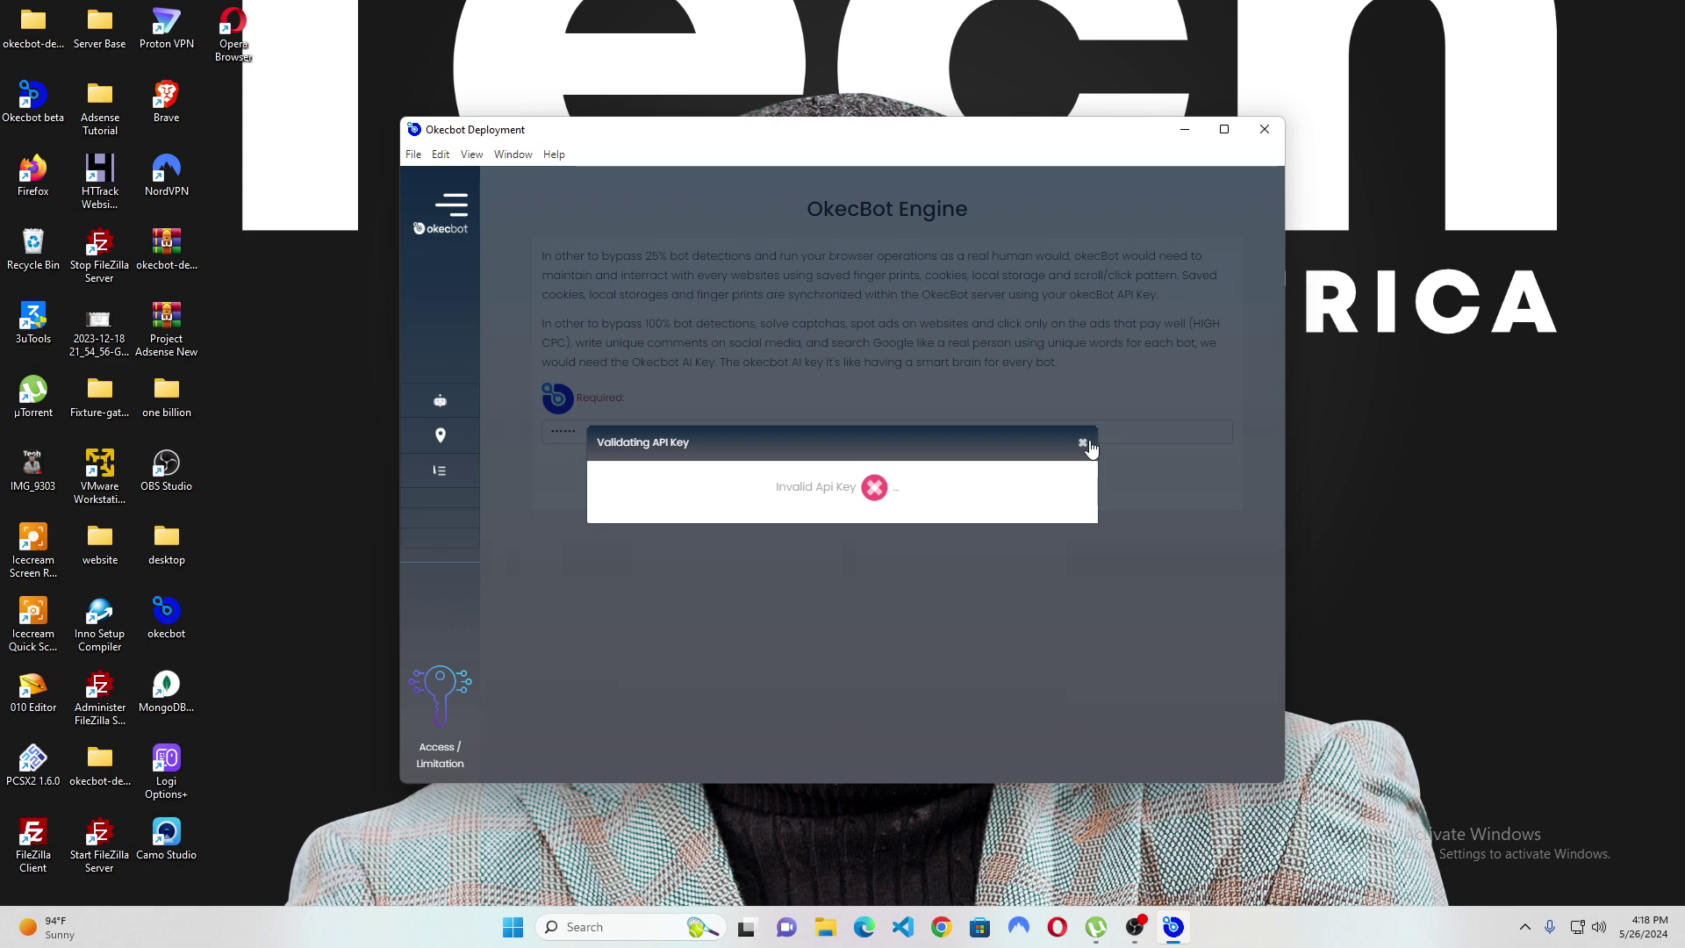
left_click(1082, 442)
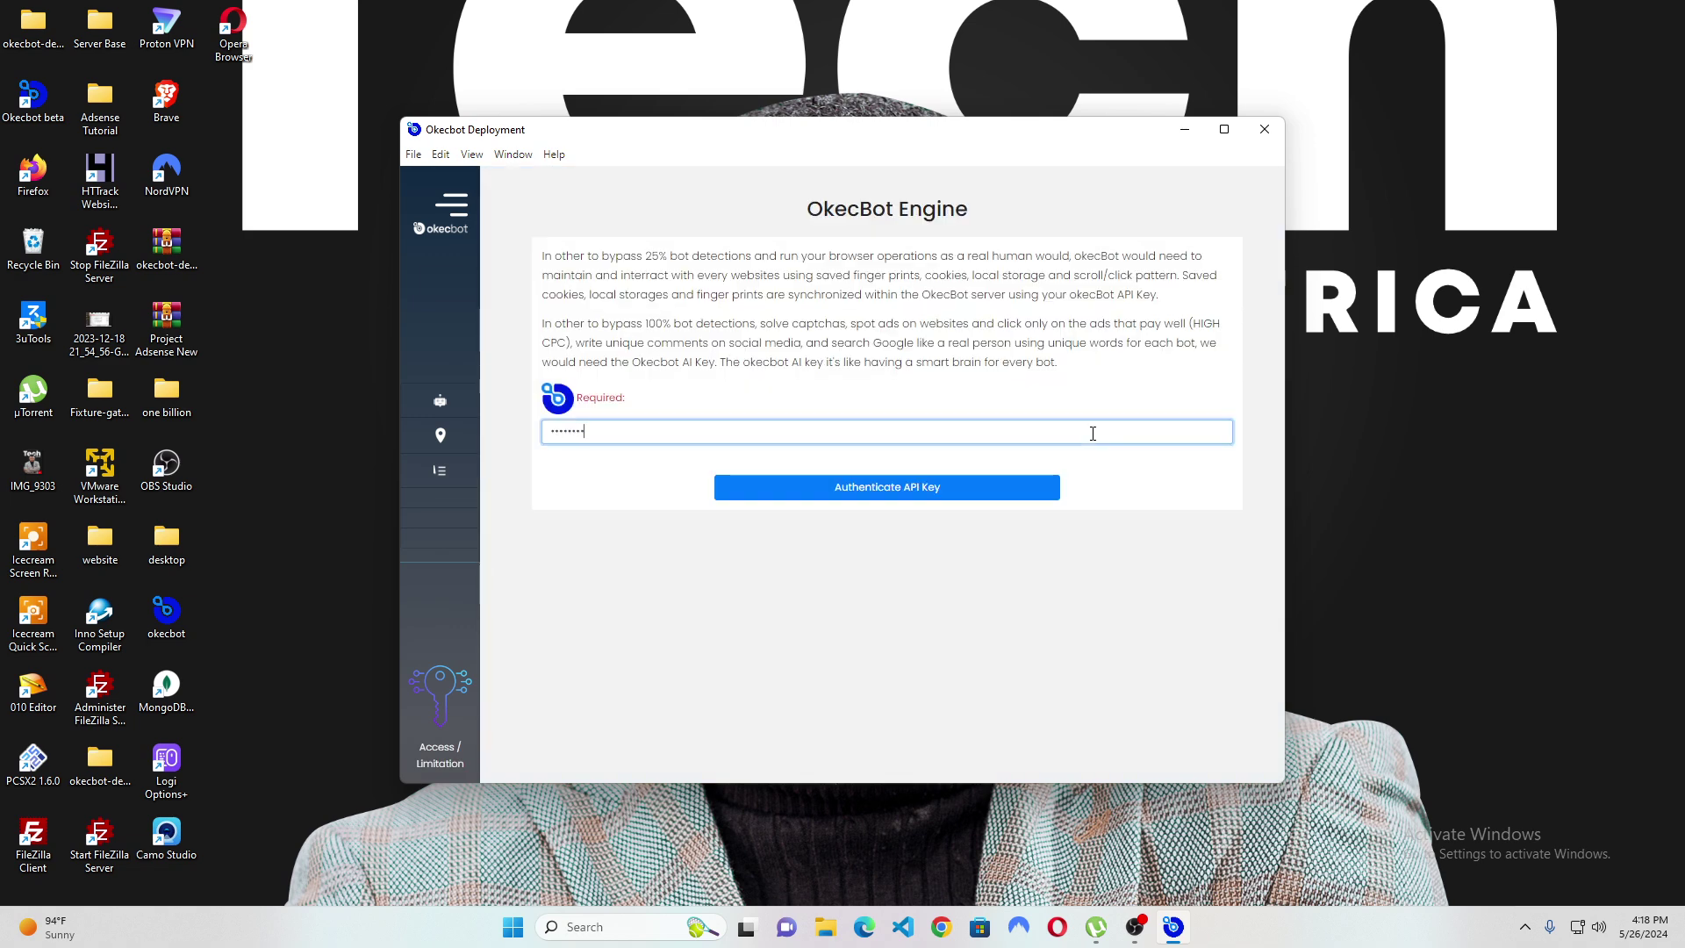
left_click(1008, 482)
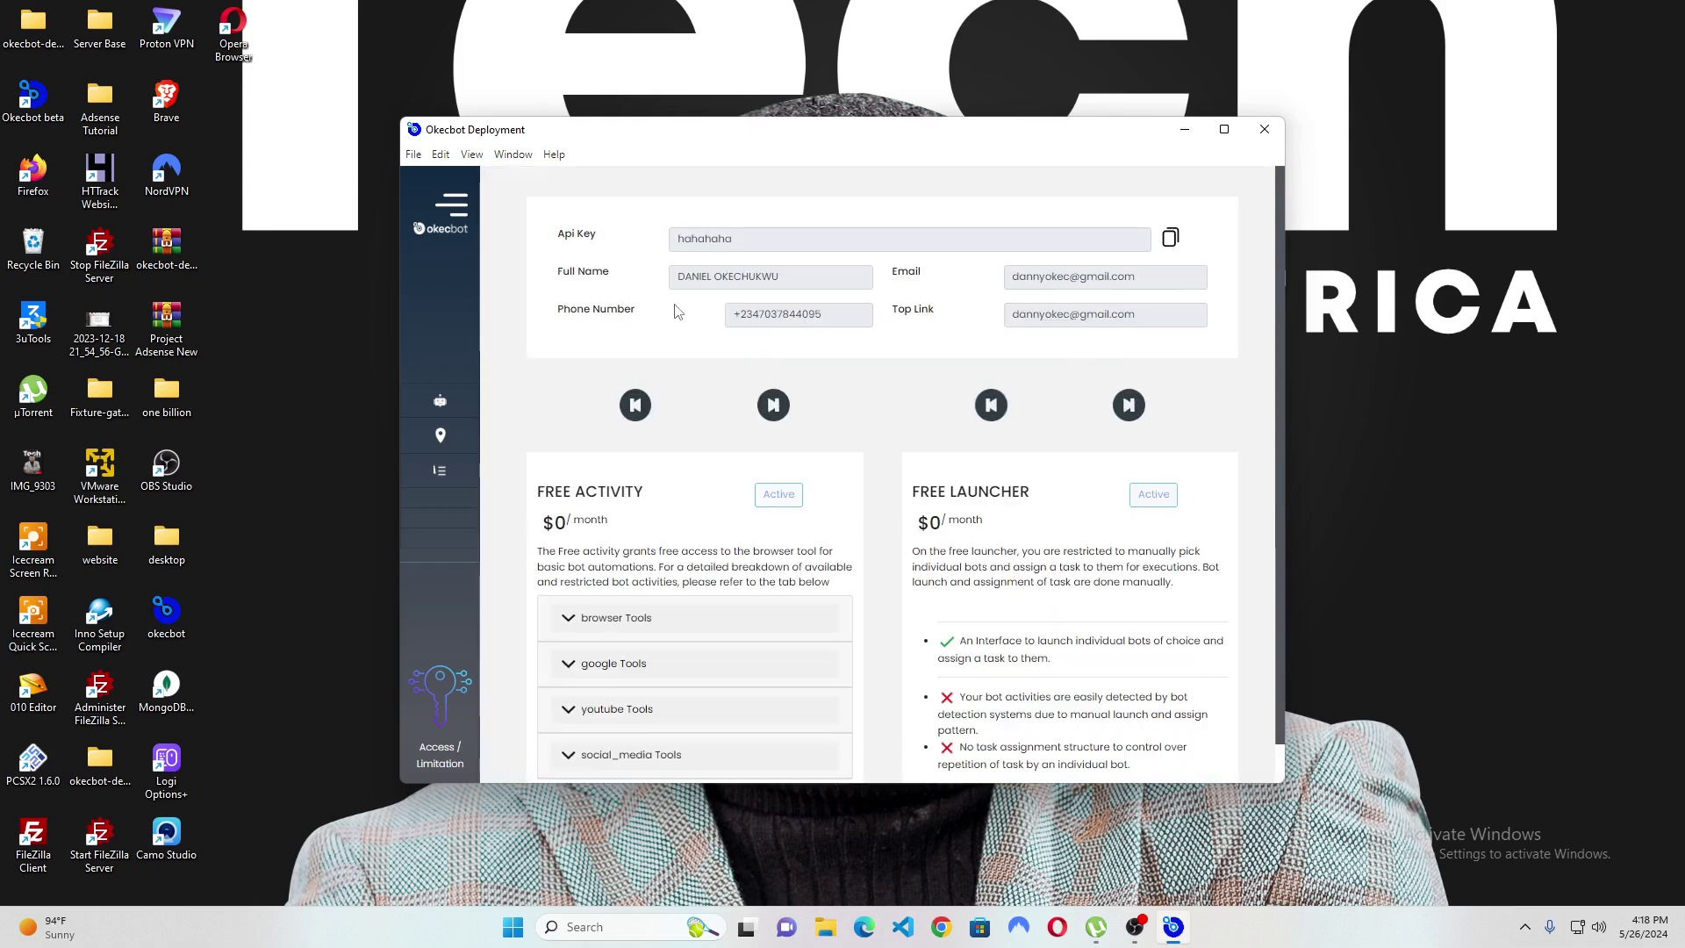
Expand the sidebar and open the FREE EXECUTOR page of inactive bots.
left_click(453, 207)
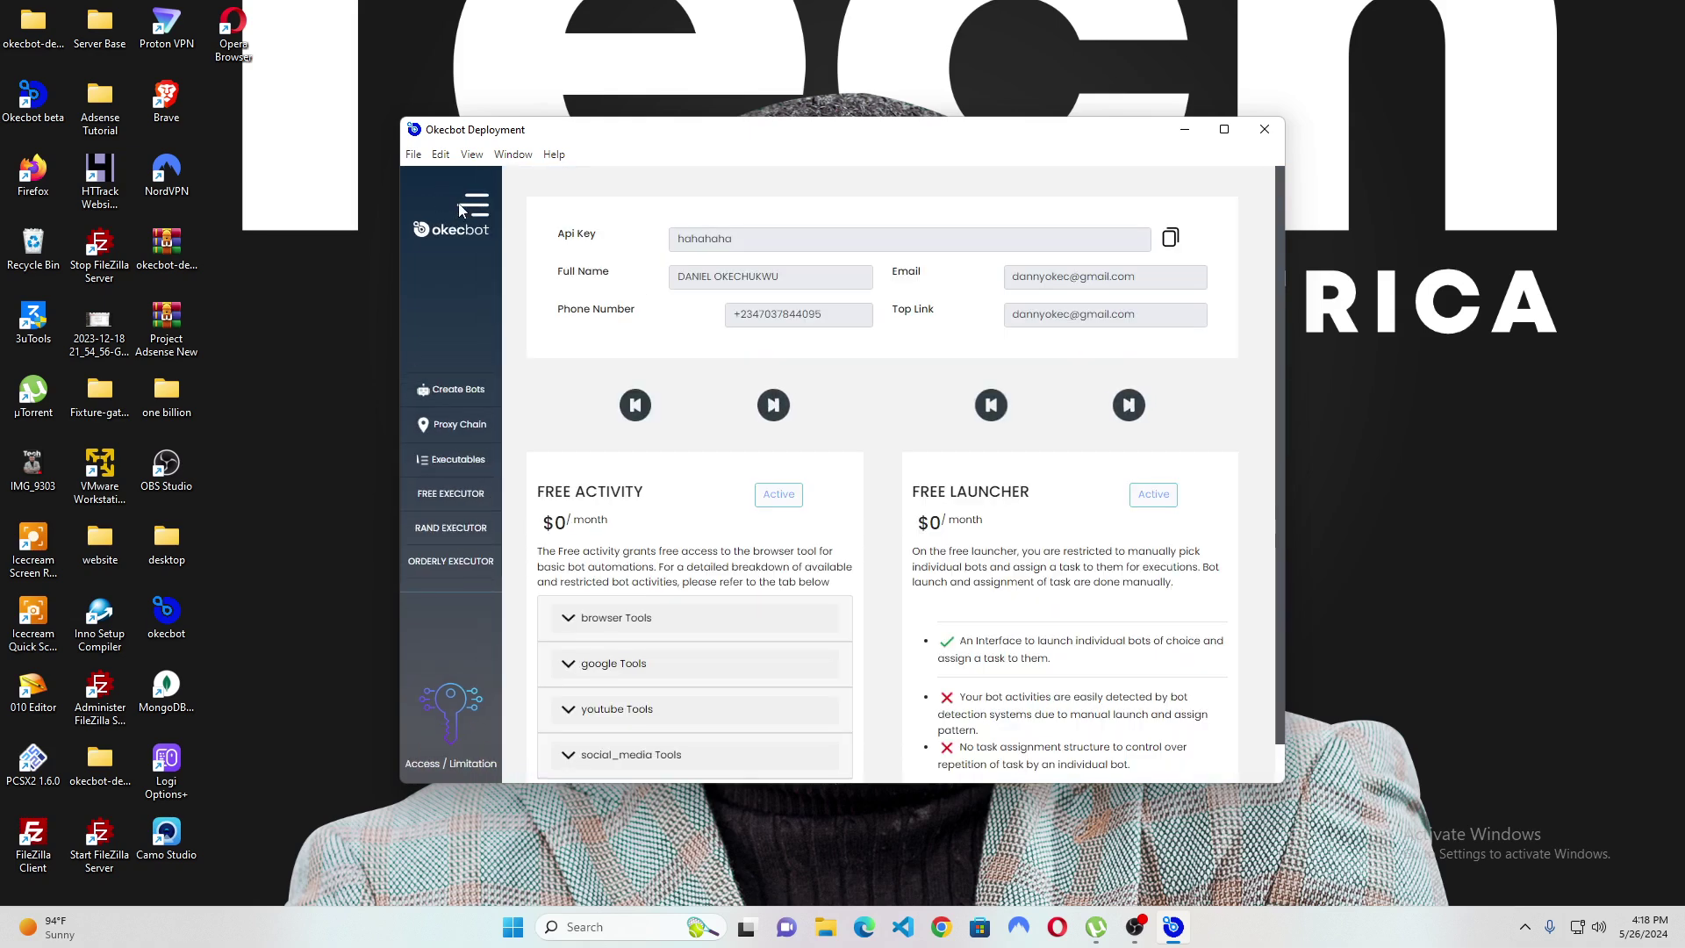
left_click(460, 498)
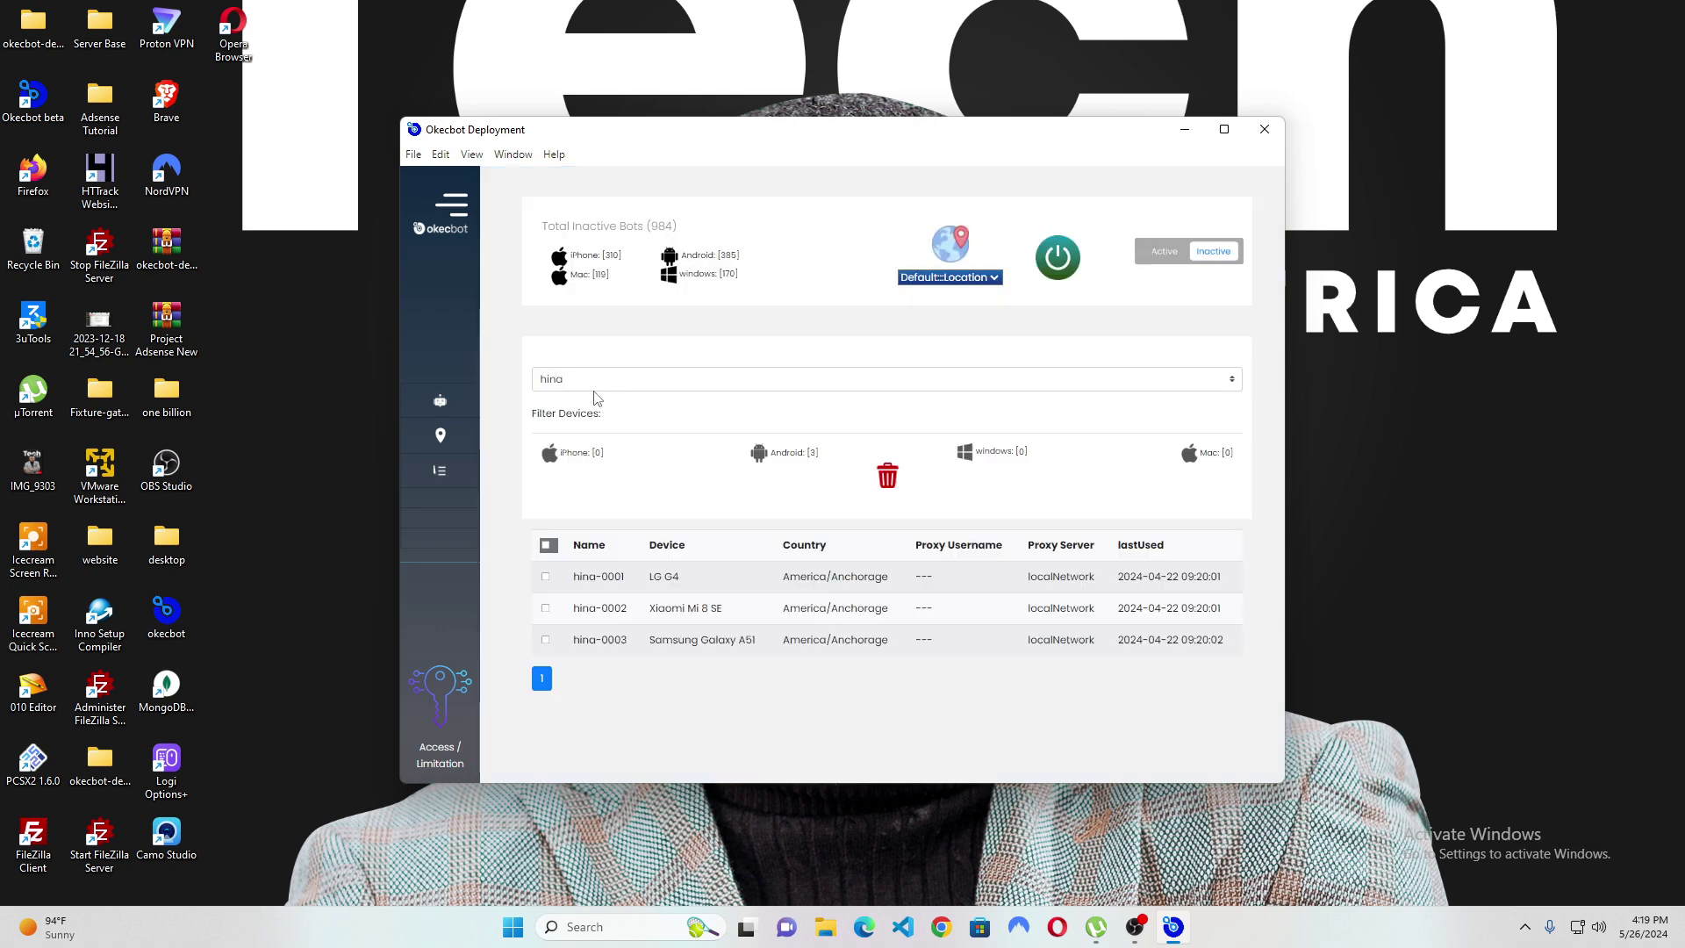
Pick james_john-0002 from the james_john group and power it on.
left_click(640, 386)
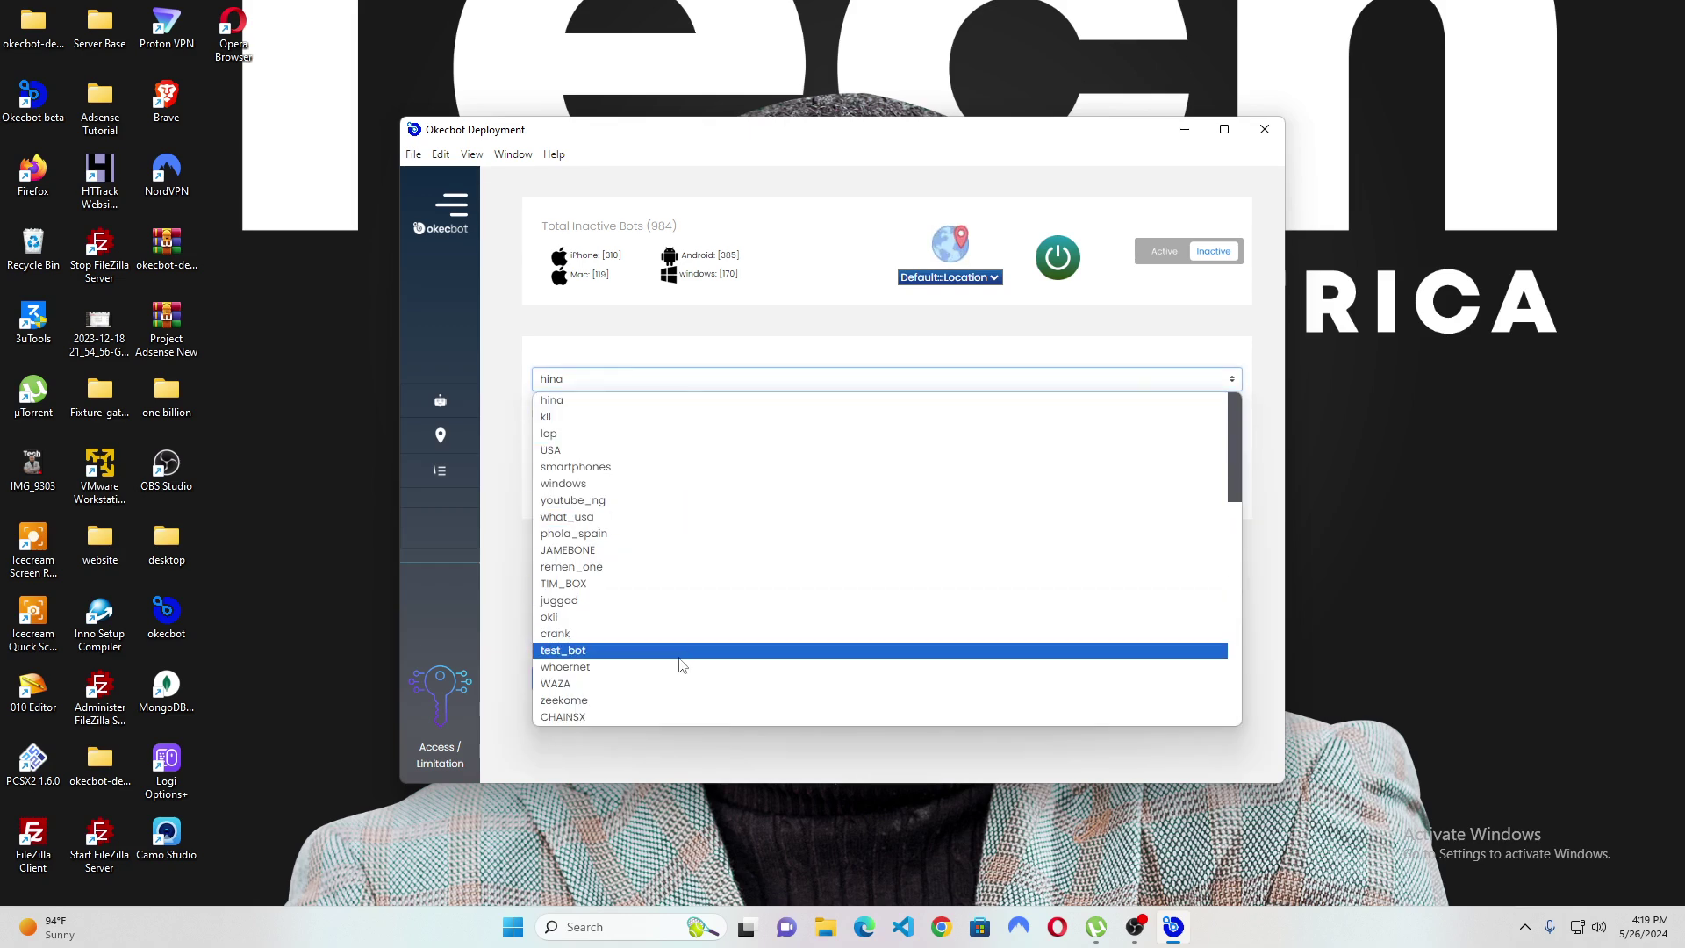
scroll(676, 681, "down", 10)
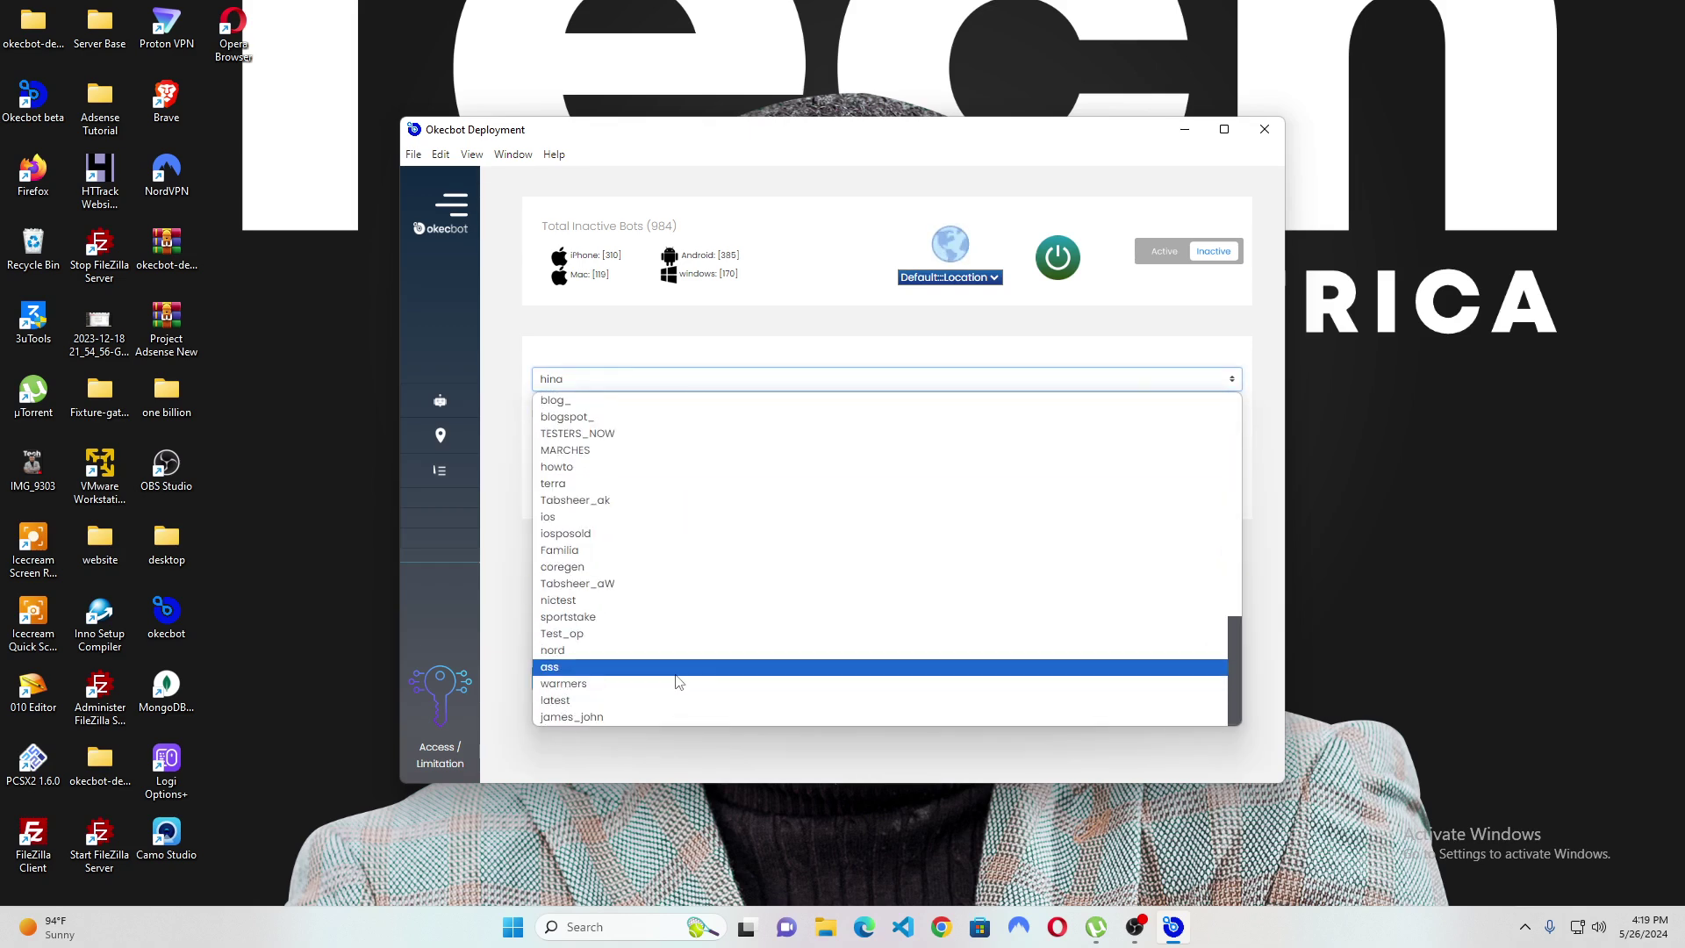
left_click(644, 716)
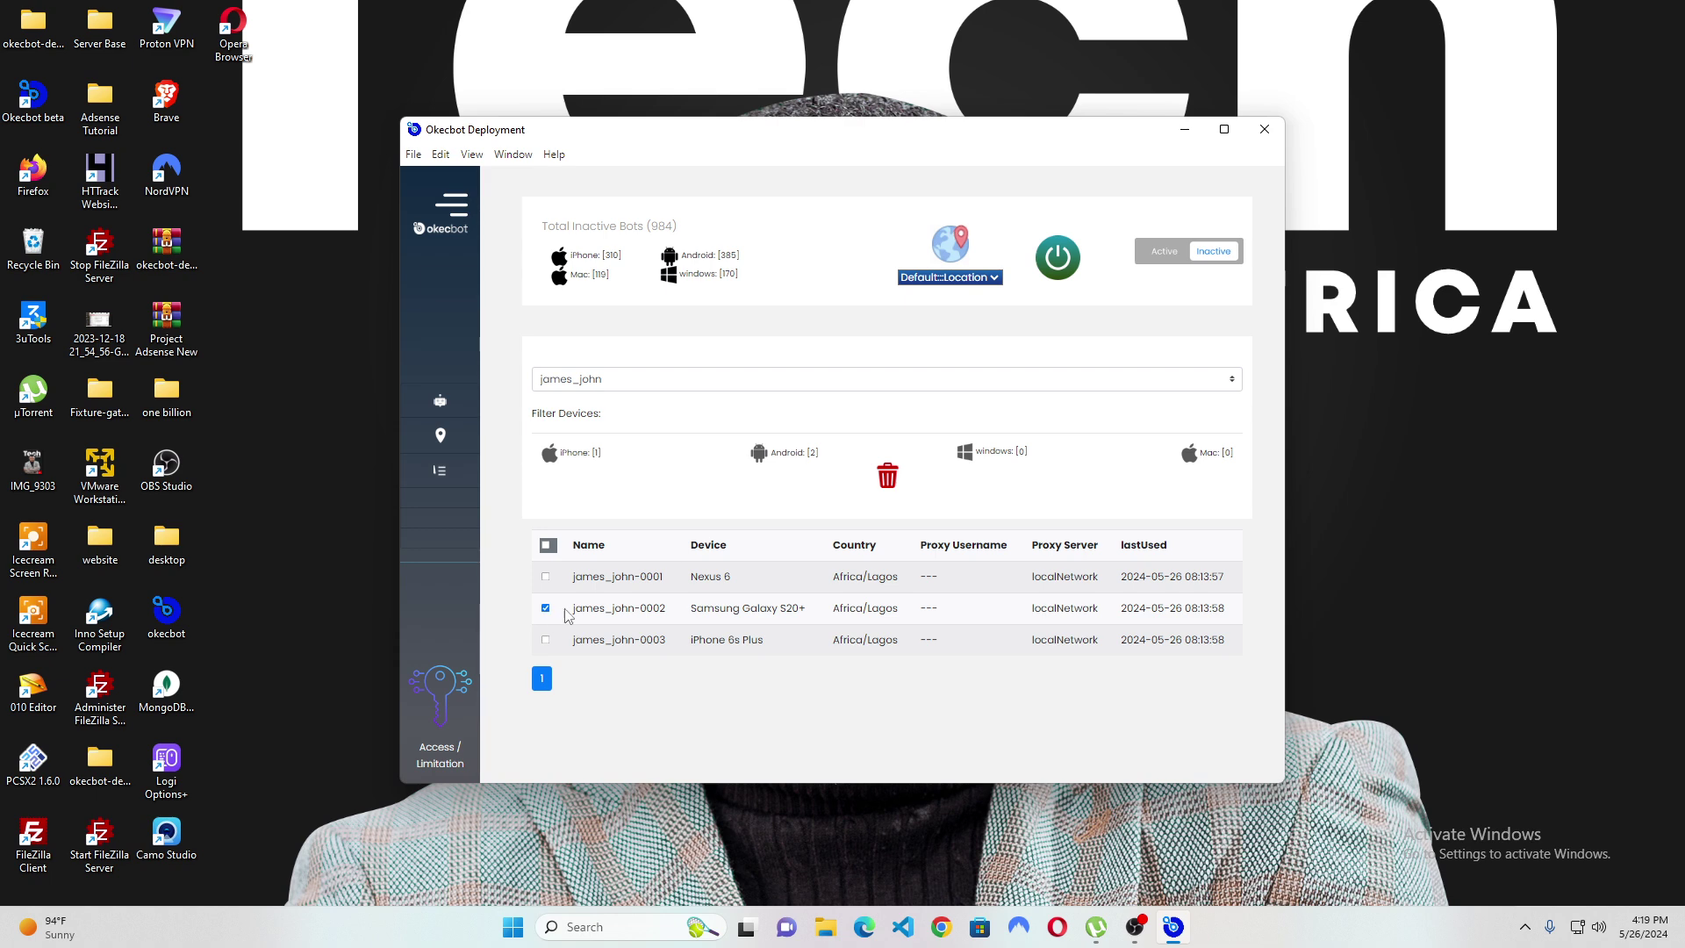
left_click_drag(672, 610, 635, 611)
left_click(1059, 275)
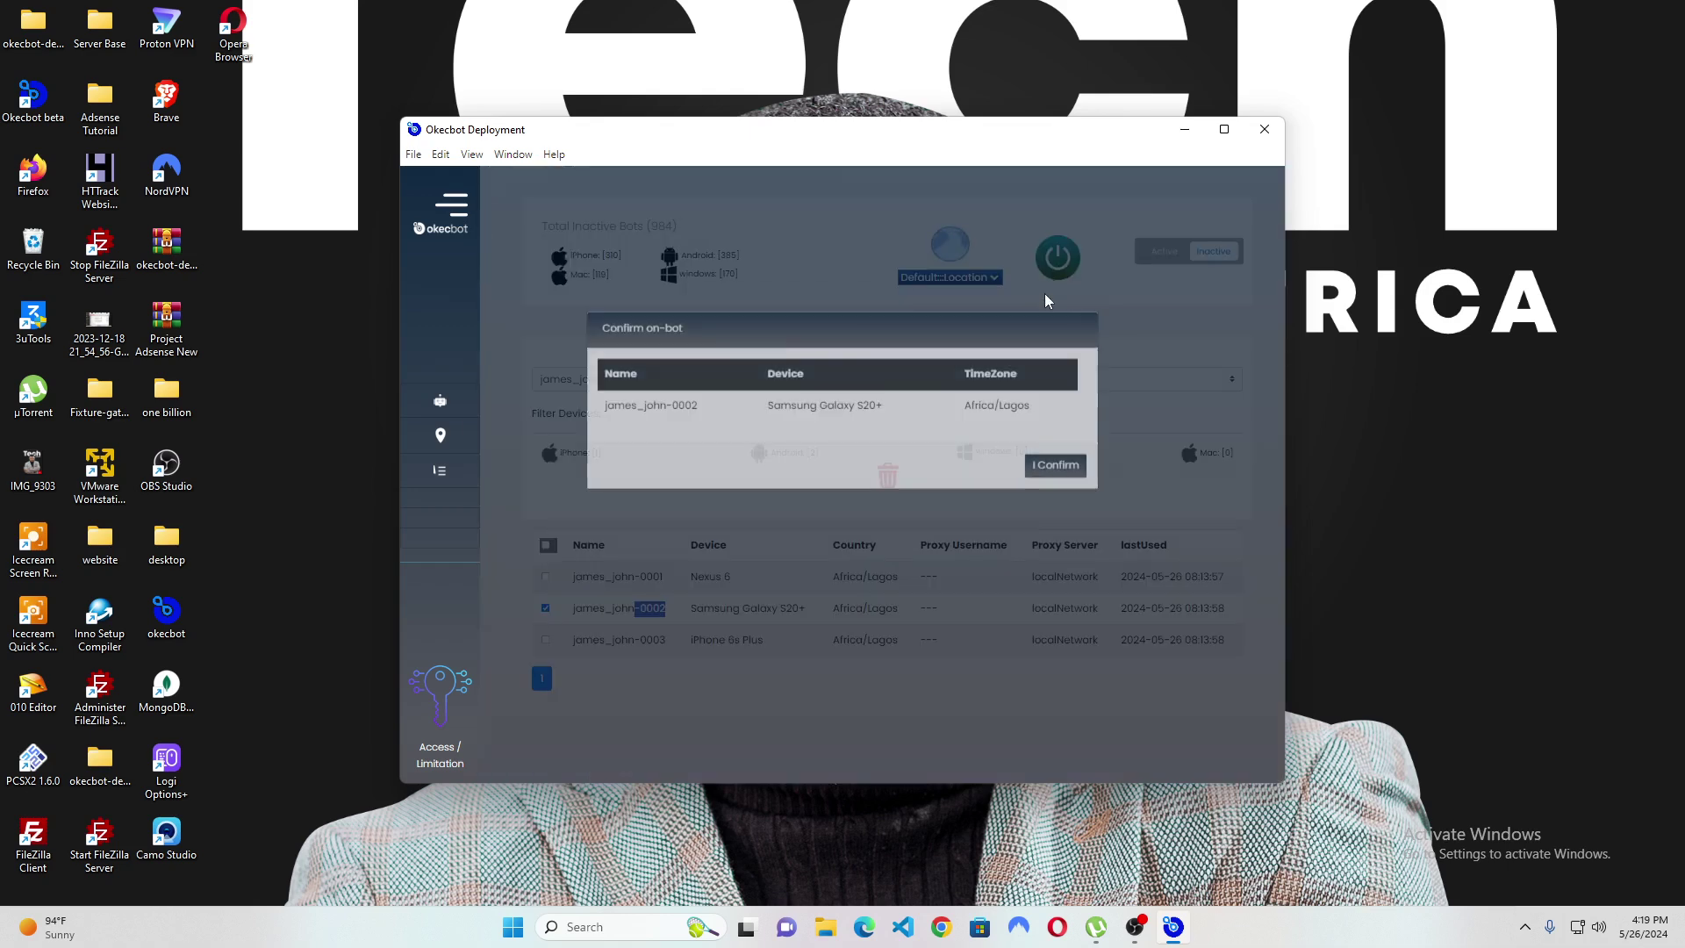
left_click(1059, 537)
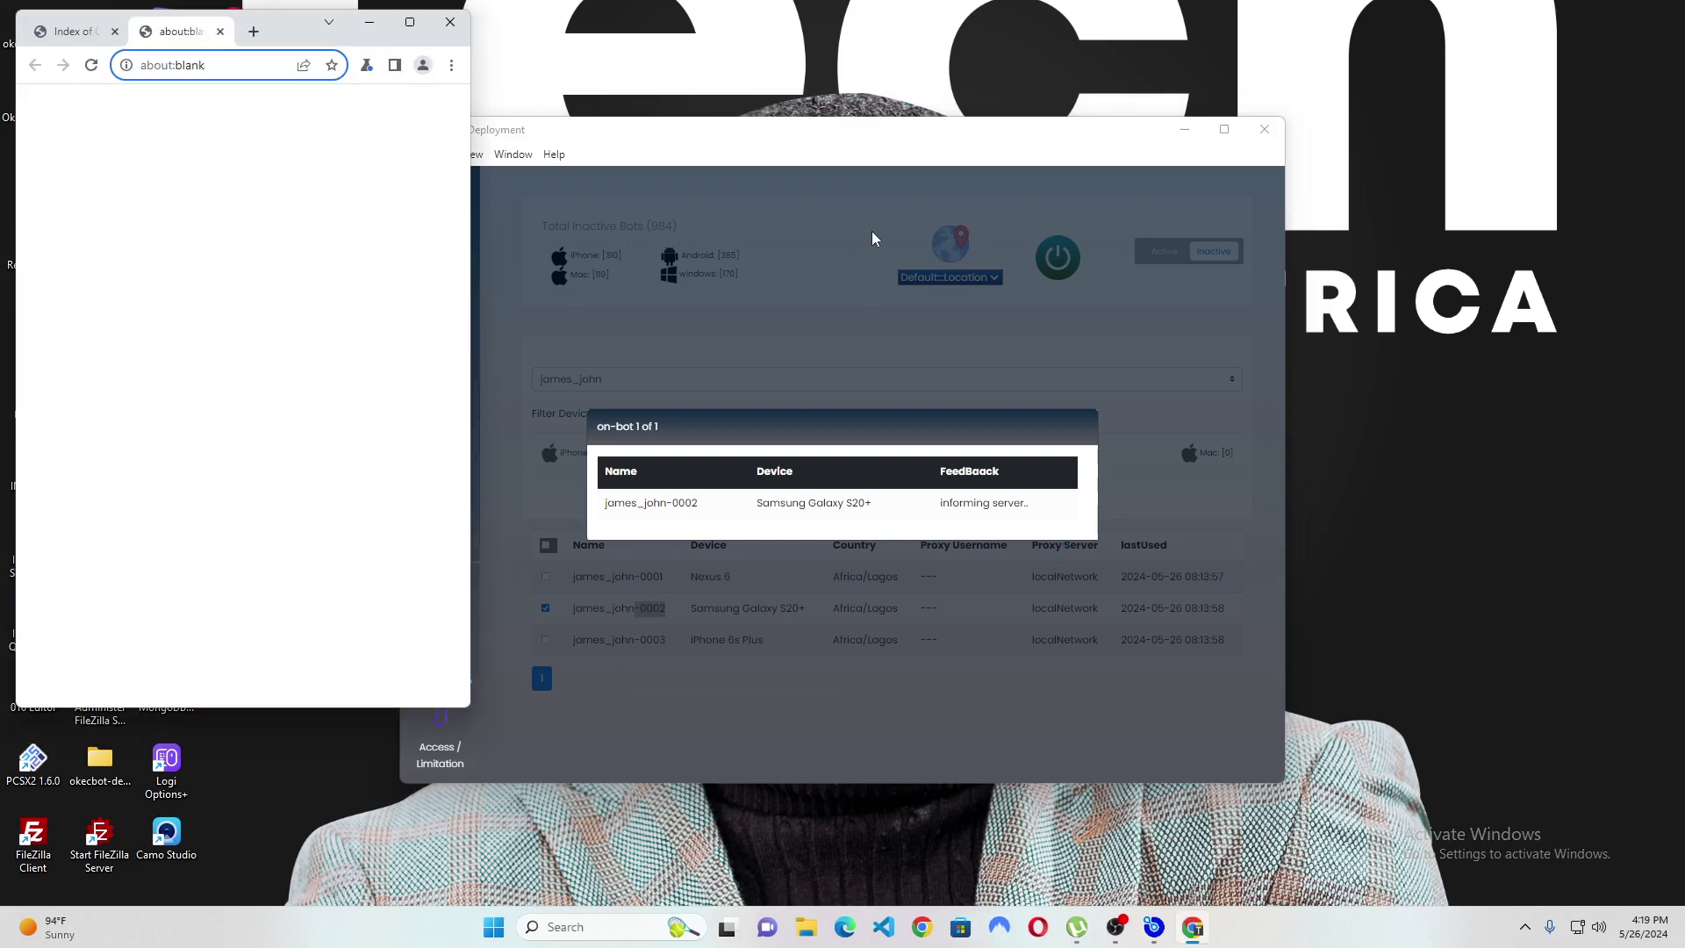
Center the bot's Chrome window, load google.com, and close the bot launch report.
left_click_drag(293, 41, 603, 158)
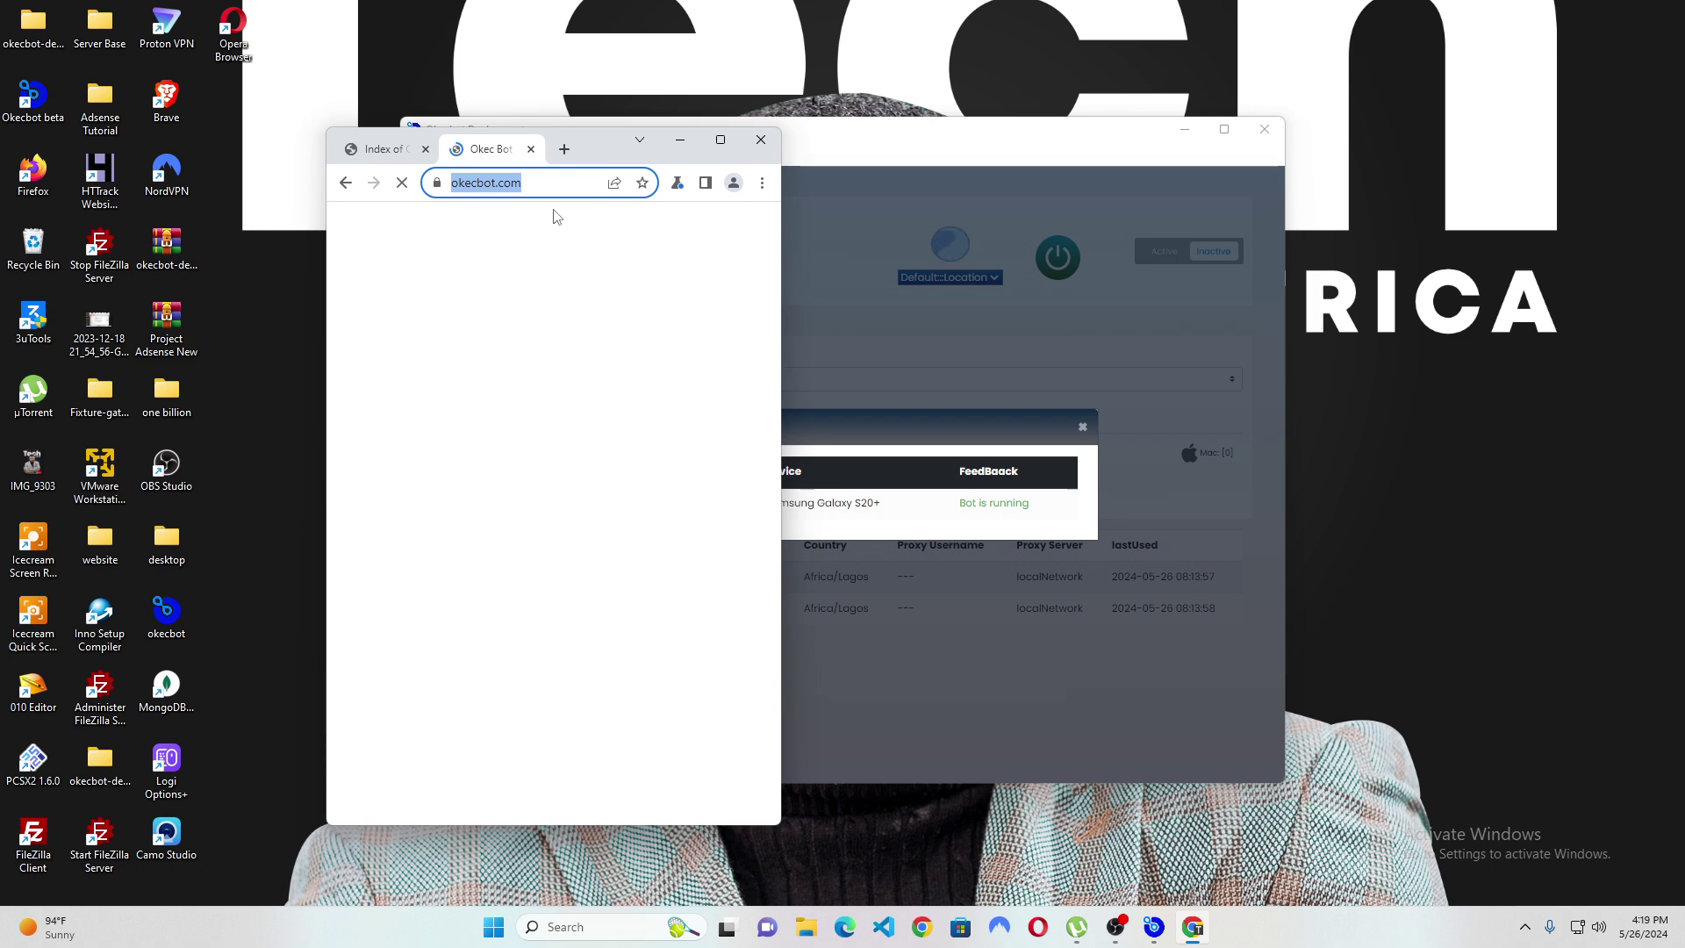
type("googlew")
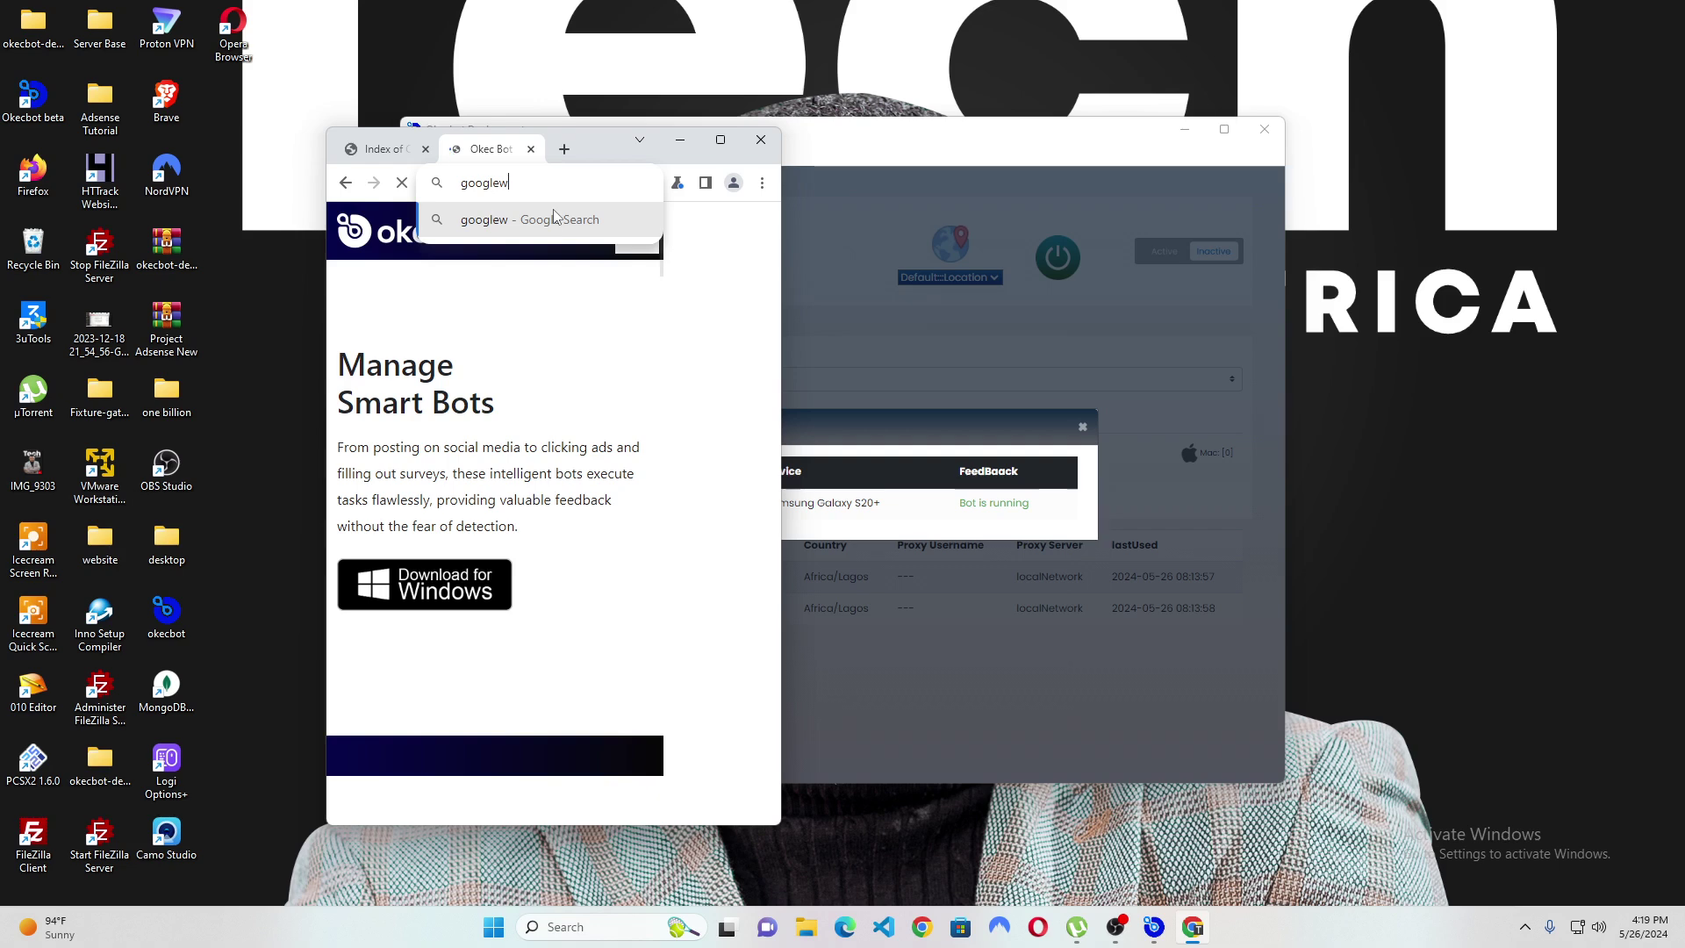
key("BackSpace")
type(".com")
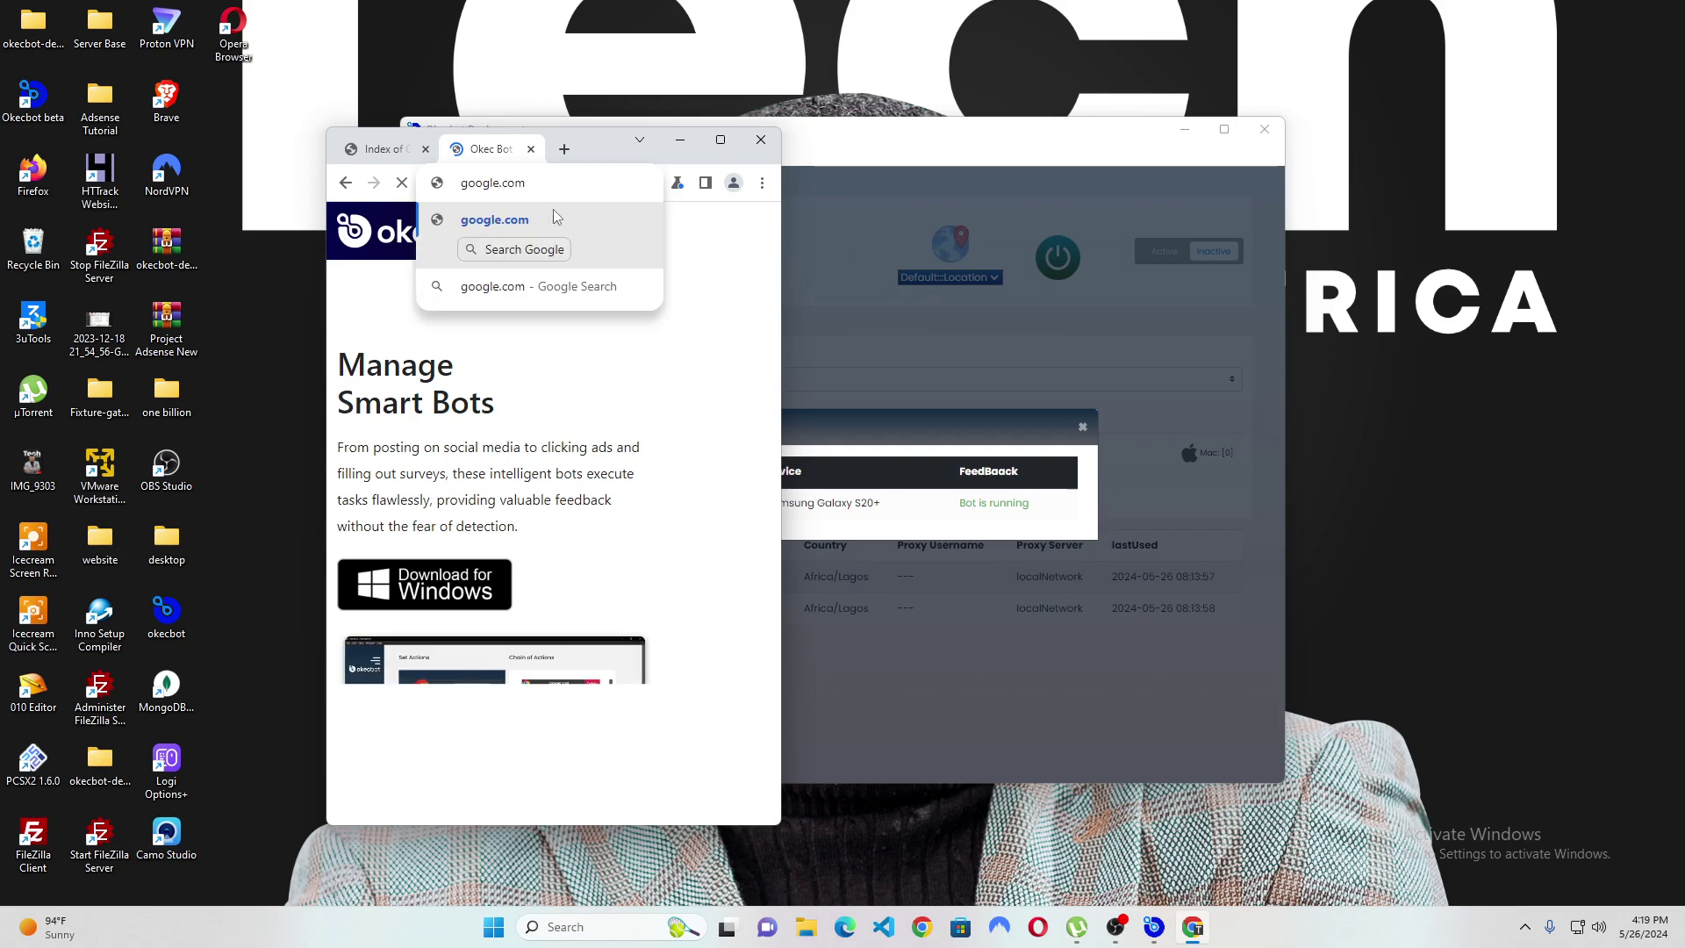
key("Return")
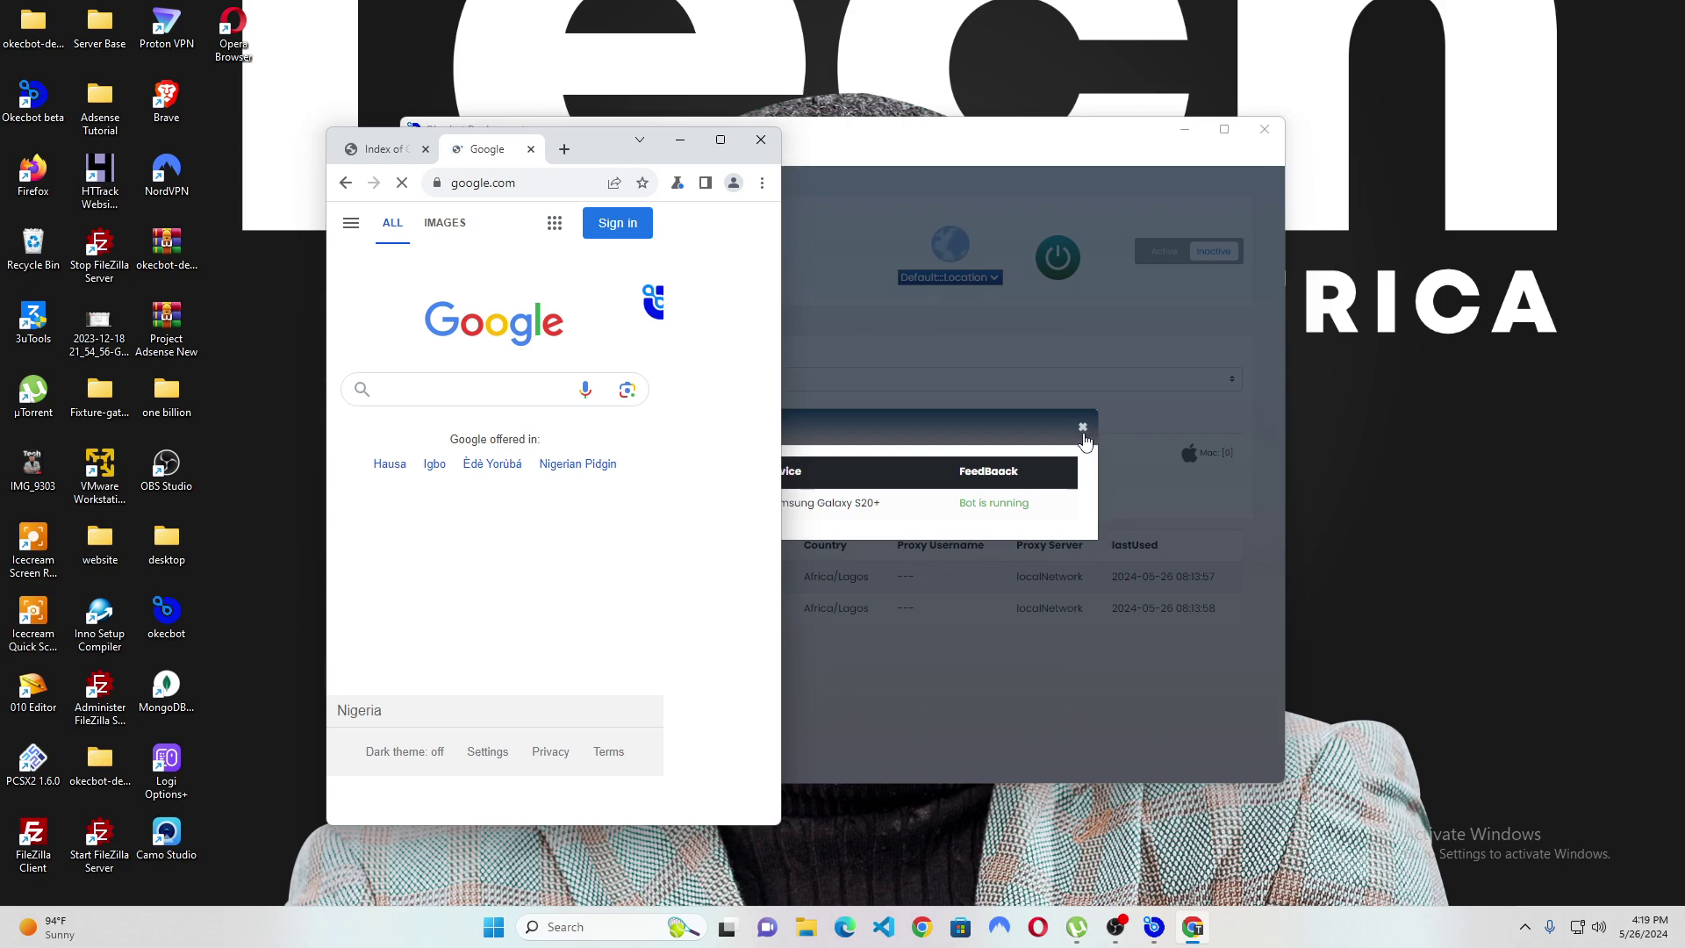
left_click(1083, 429)
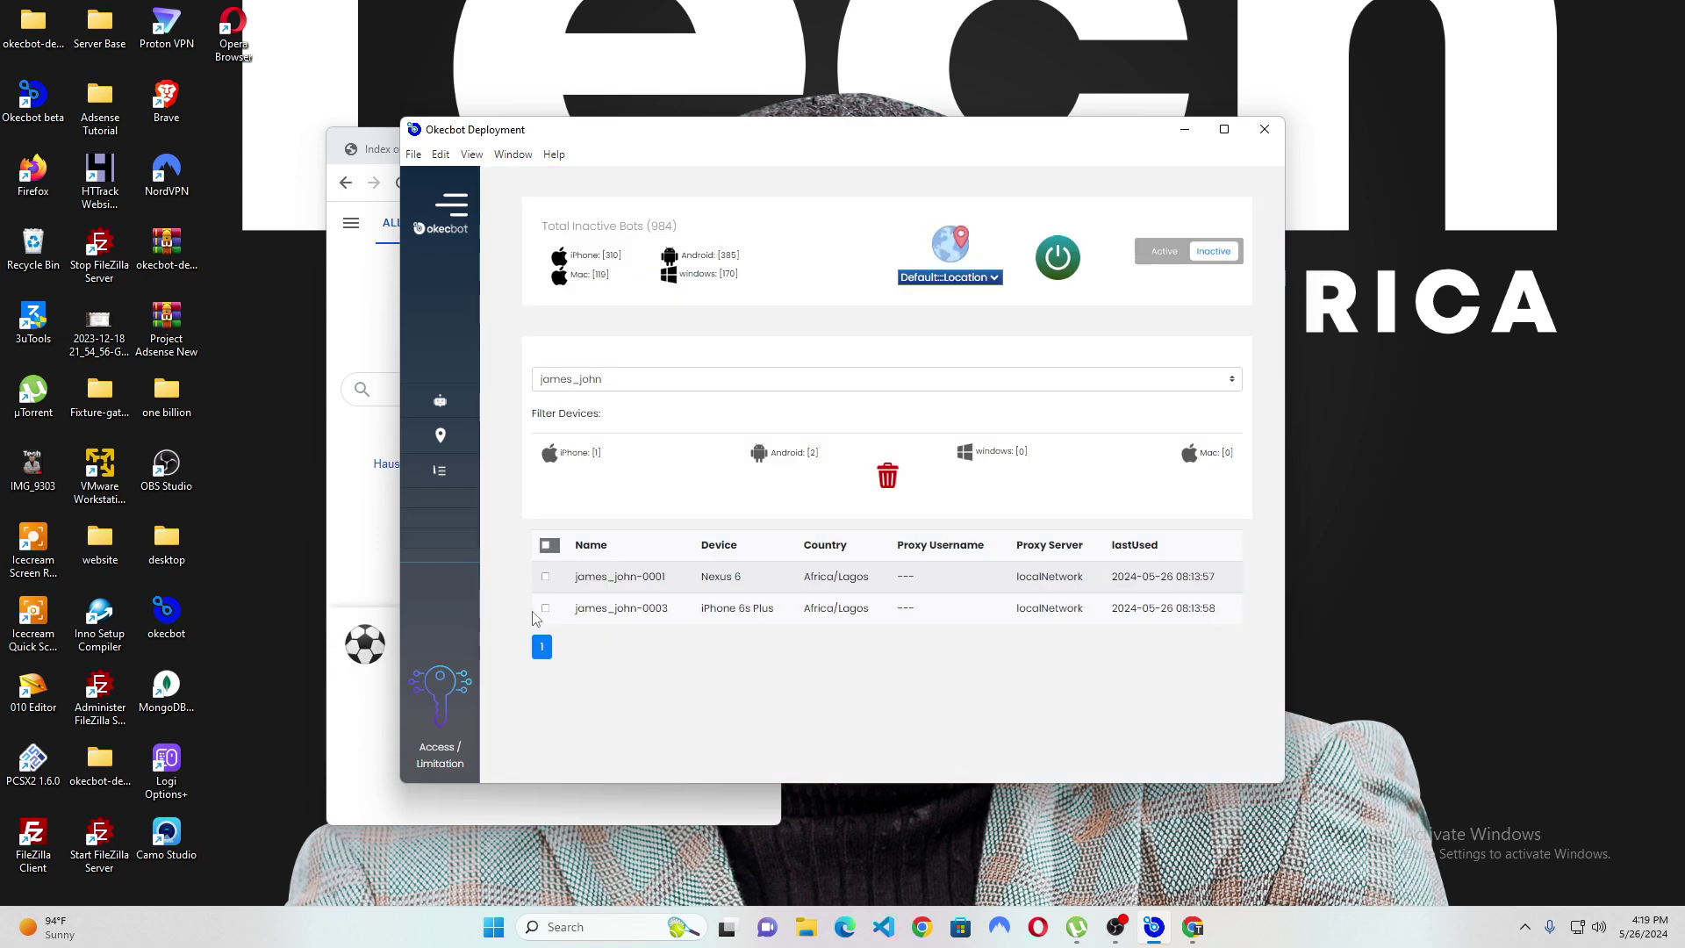
Power off the running bot james_john-0002 from the Active list, then return to the Inactive list.
left_click(1165, 255)
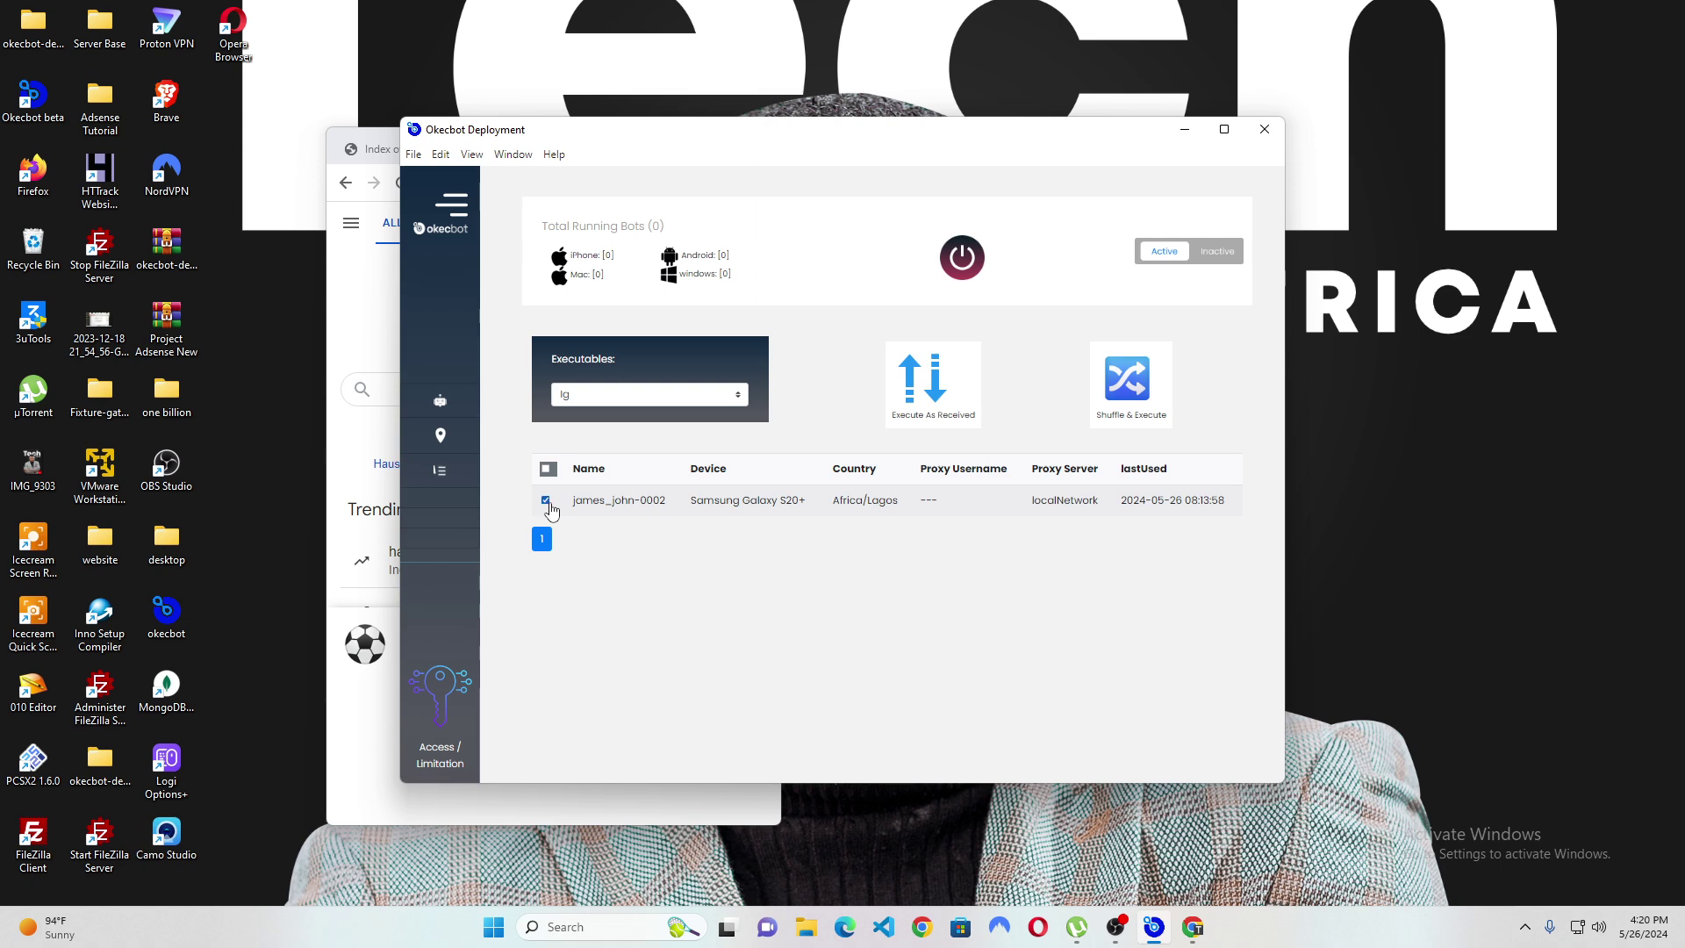
left_click(962, 259)
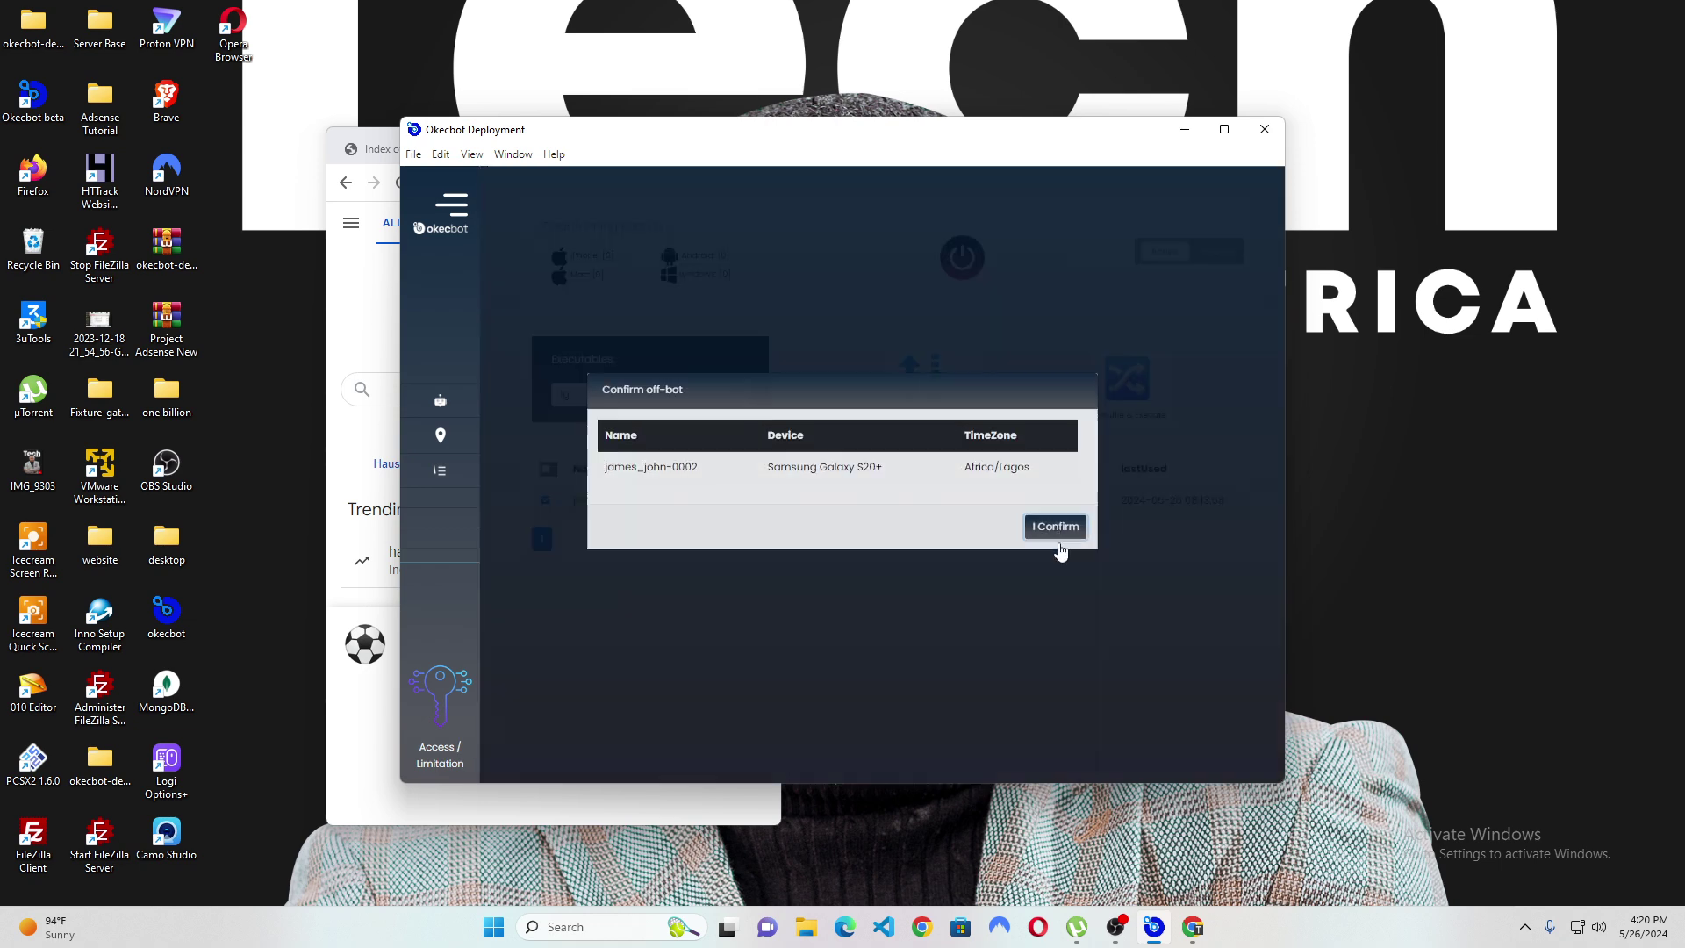
left_click(1053, 524)
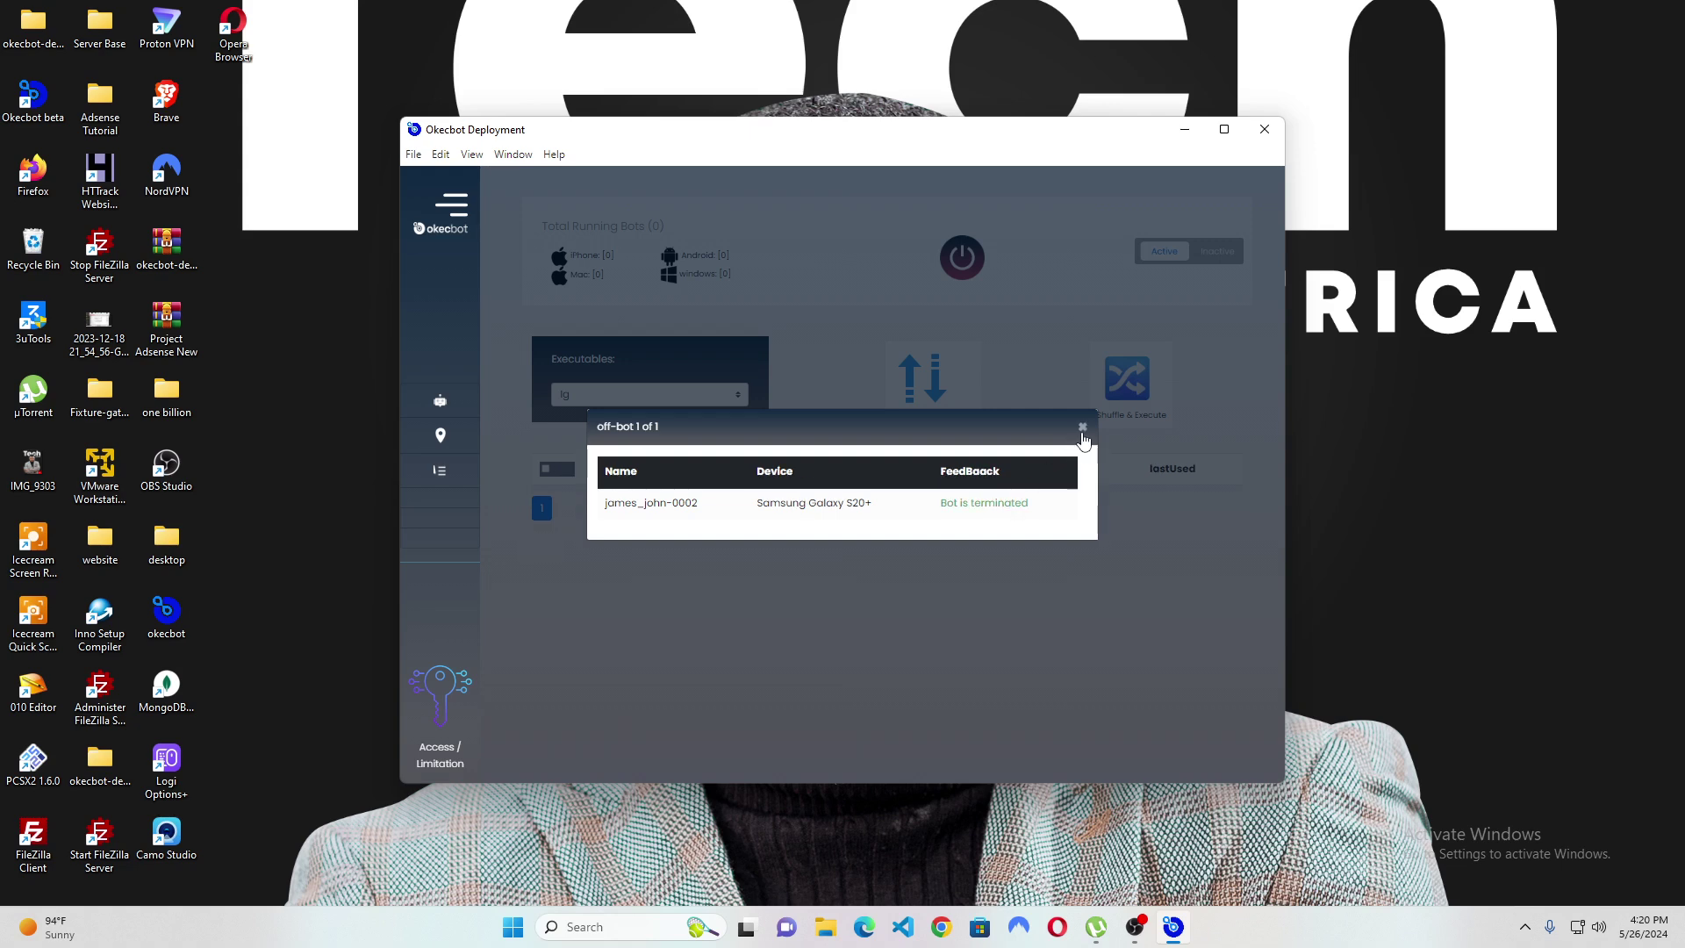
left_click(1082, 429)
left_click(1214, 253)
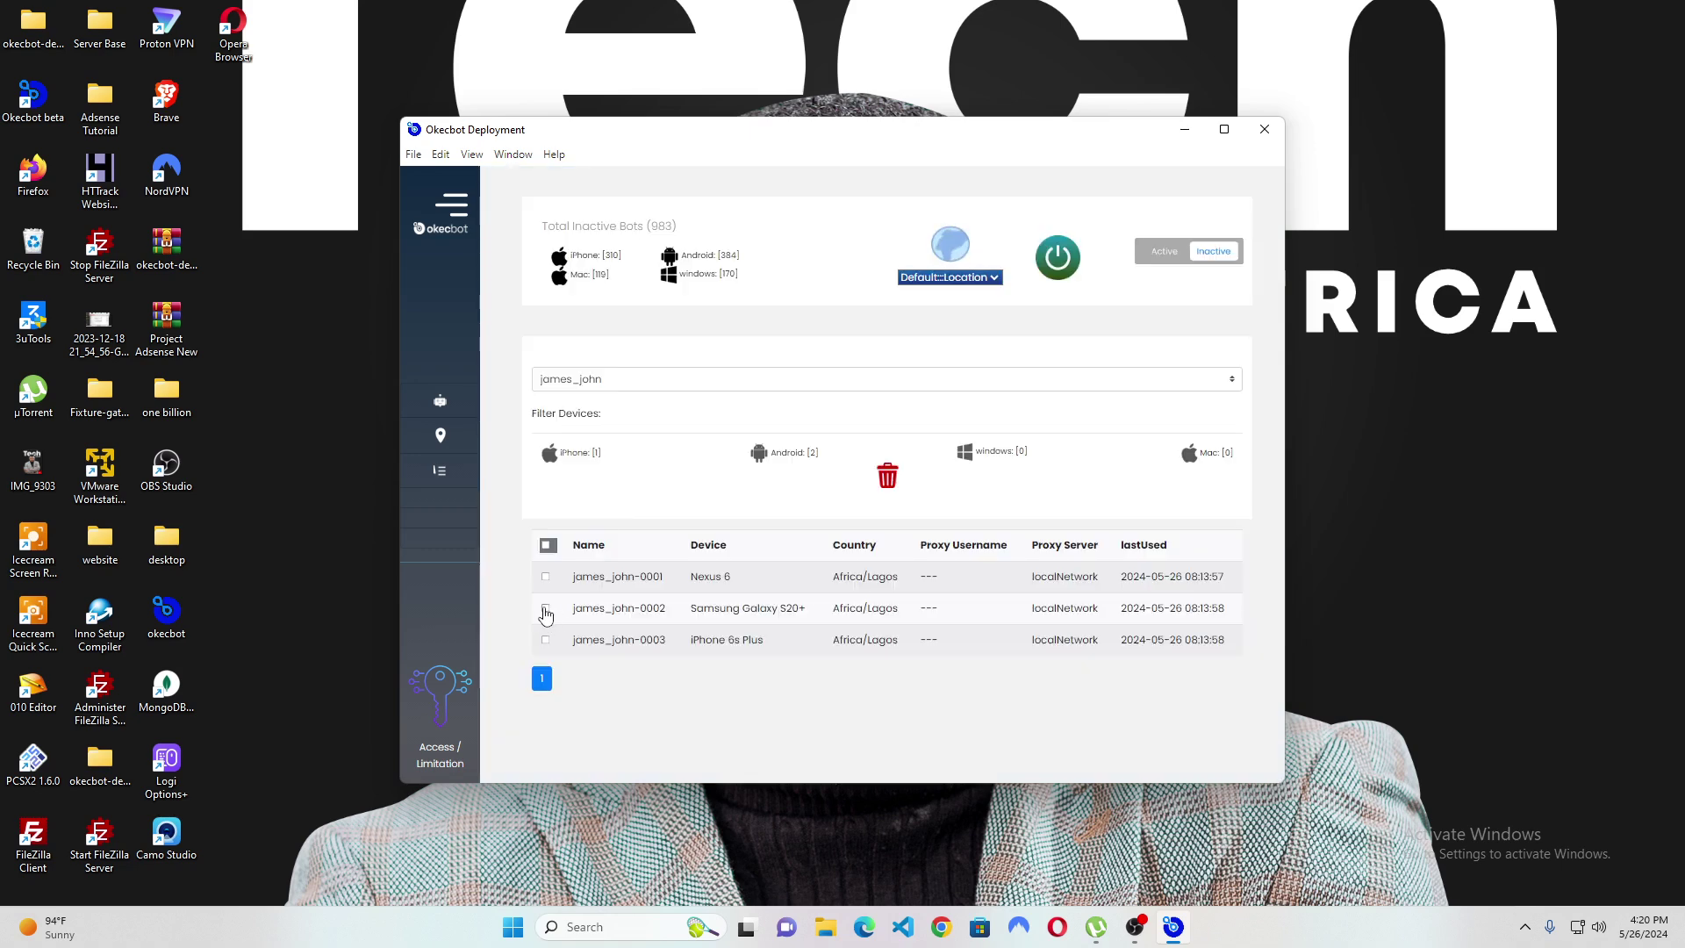
Select james_john-0002 in the inactive list and confirm powering it back on.
left_click(545, 609)
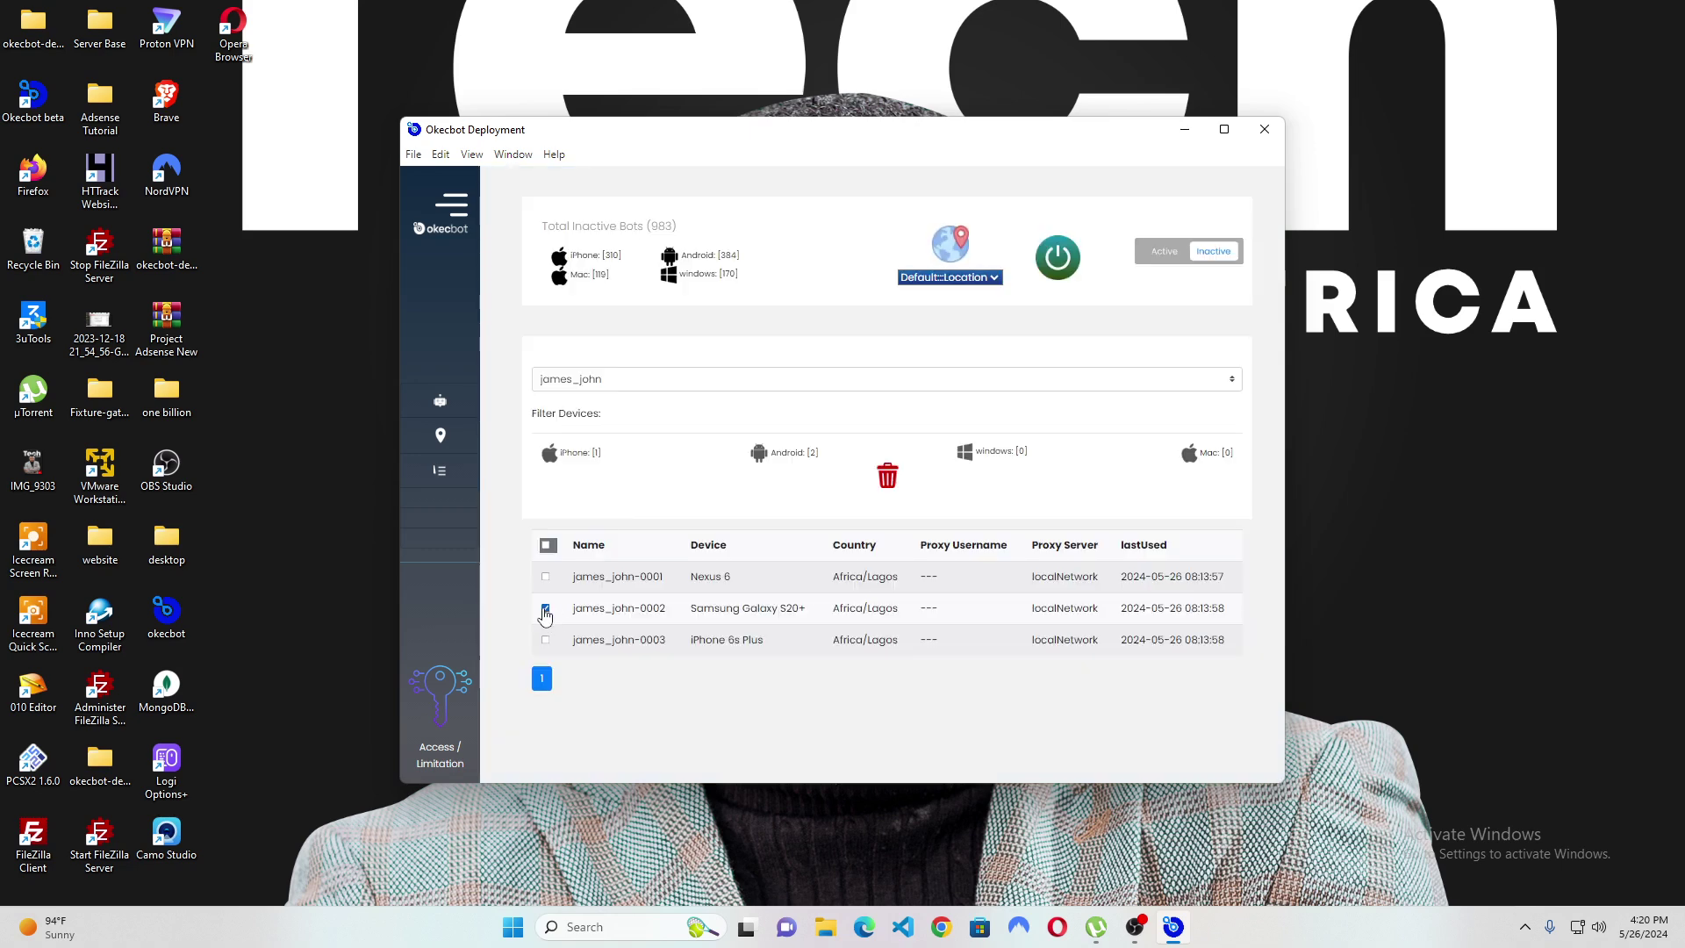
left_click(1057, 258)
left_click(1042, 541)
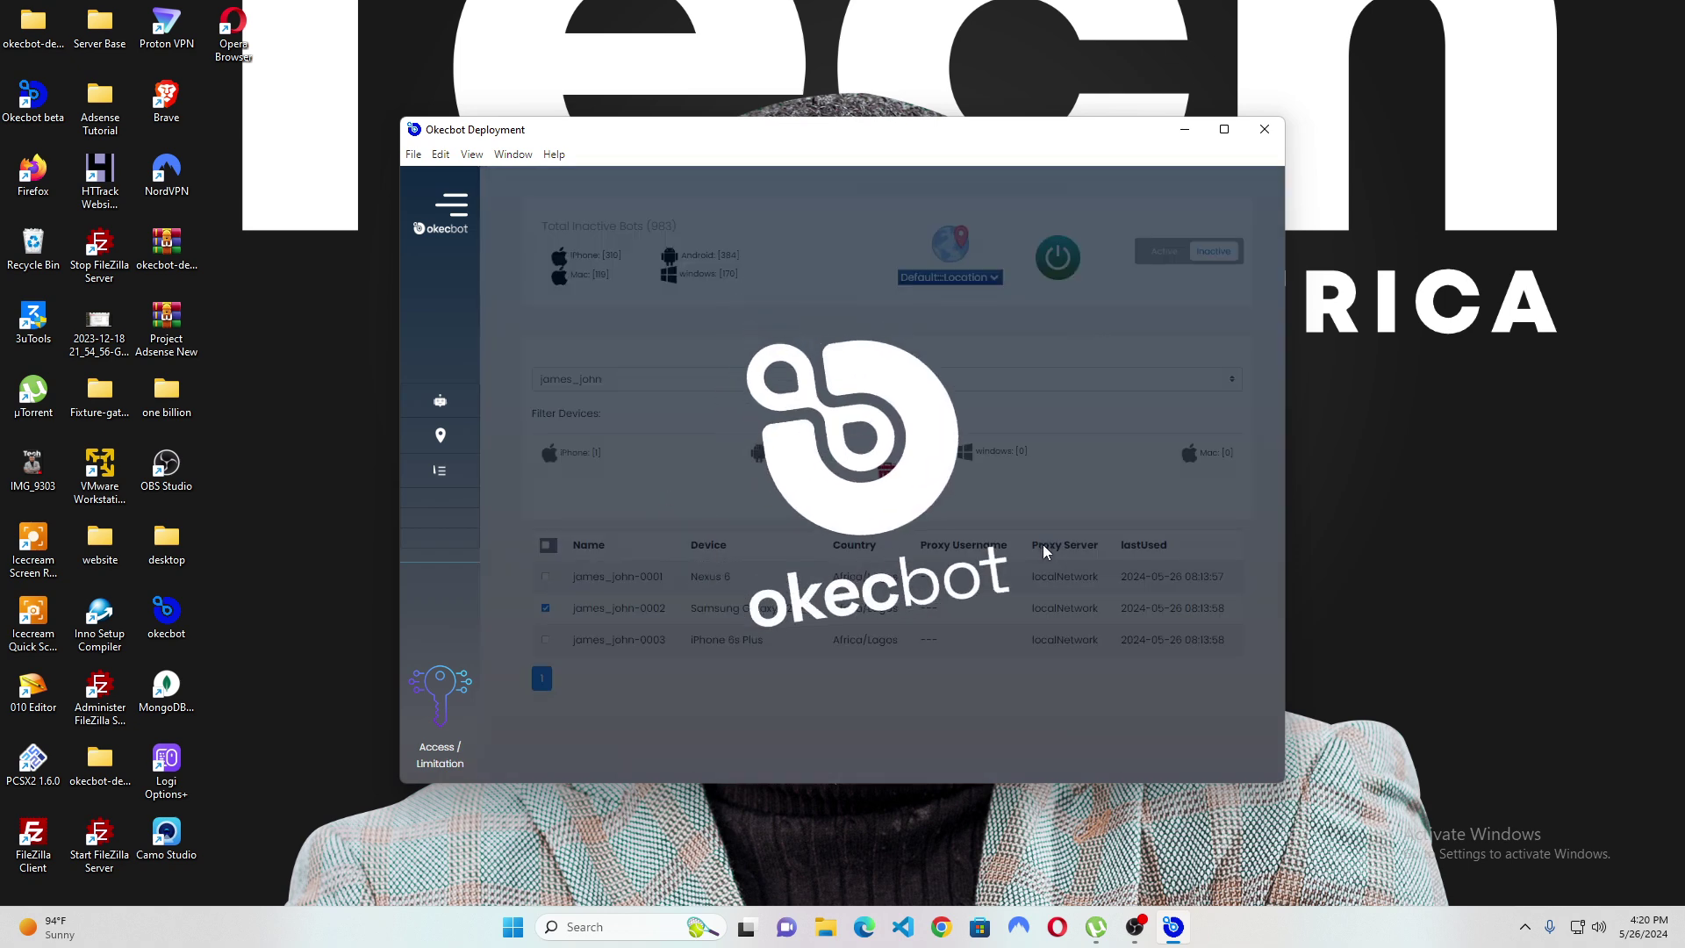
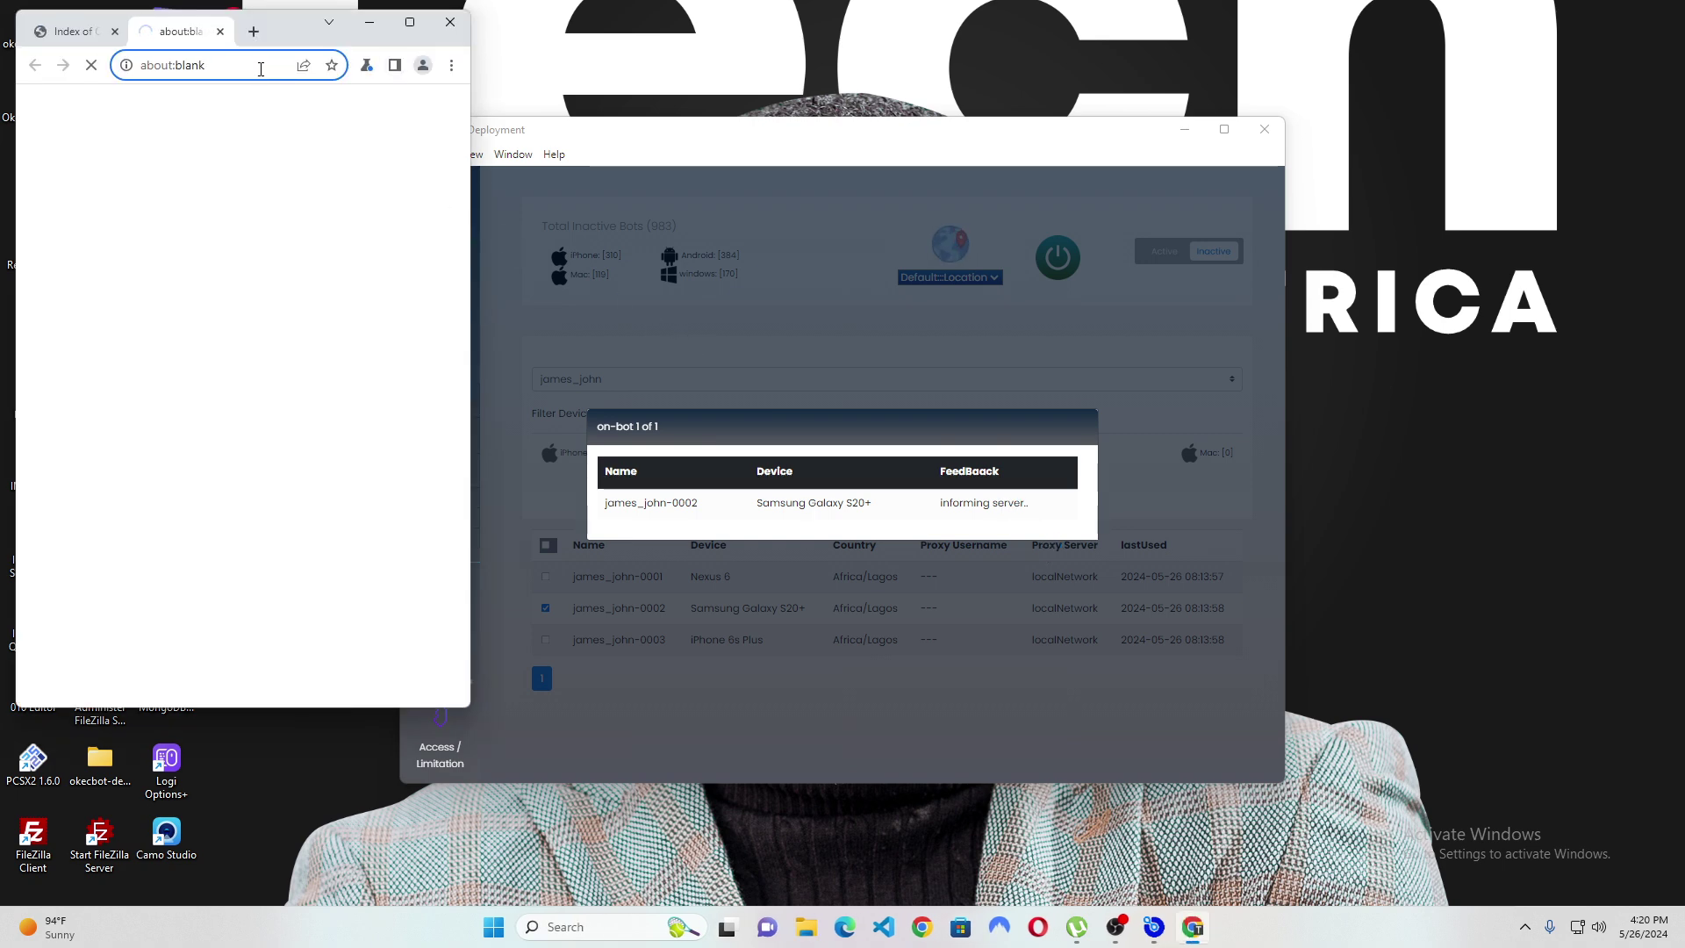
Load google.com in the bot's browser and check the signed-in Google account from the avatar panel.
left_click(260, 69)
type("google")
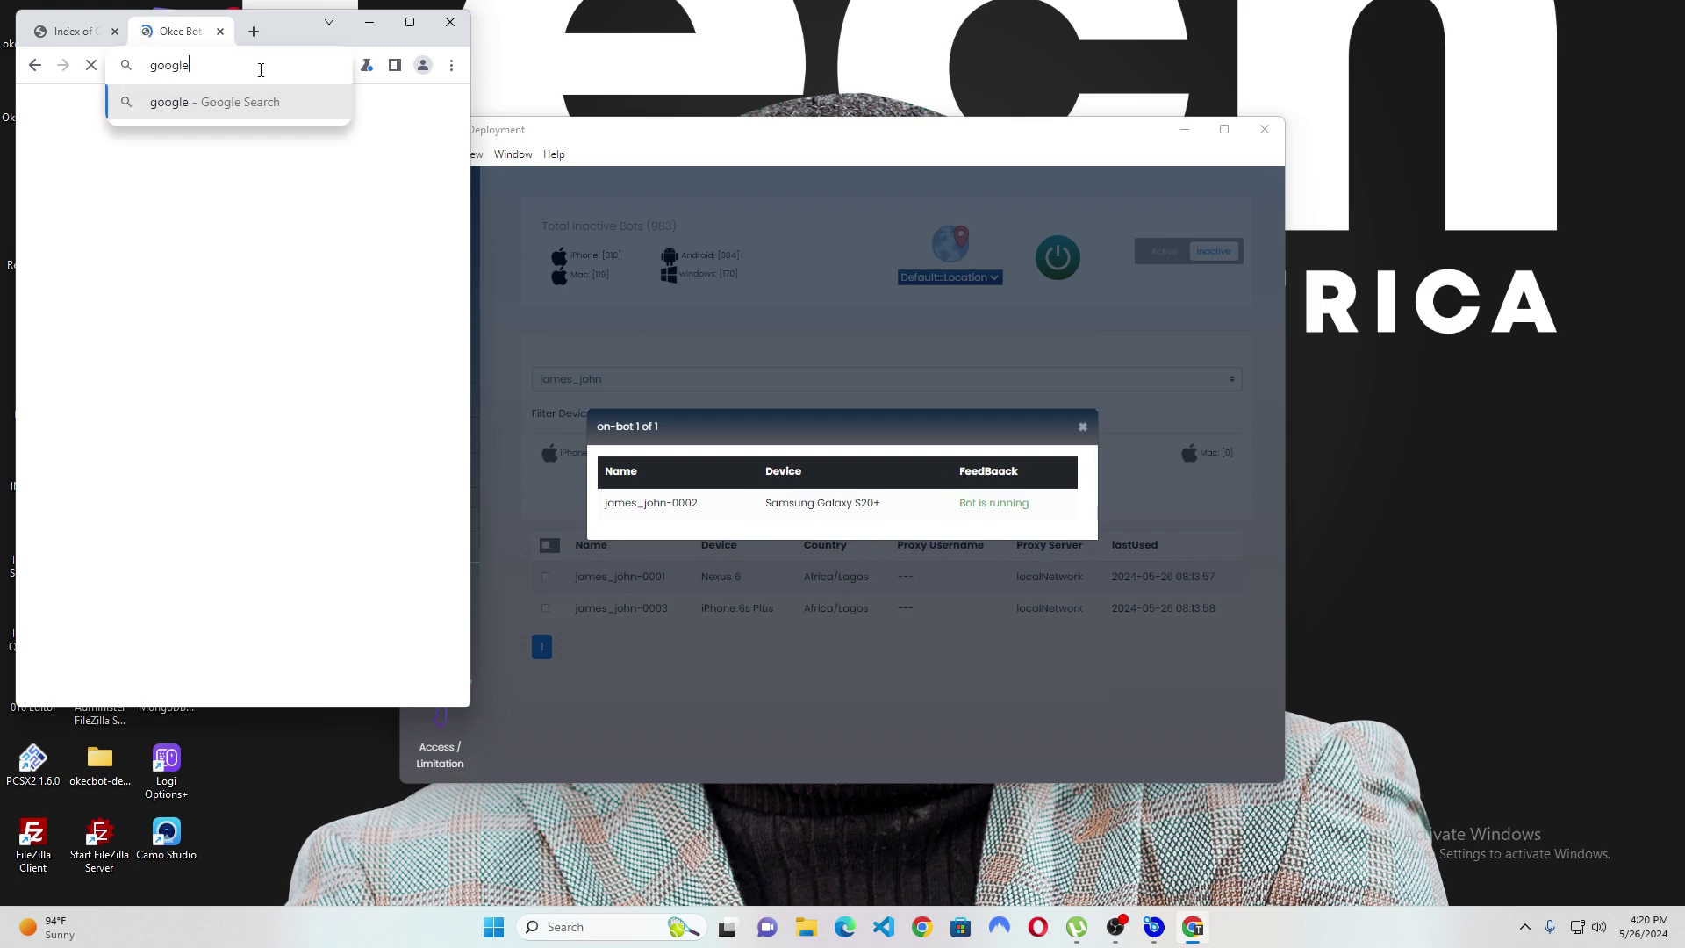
type(".com")
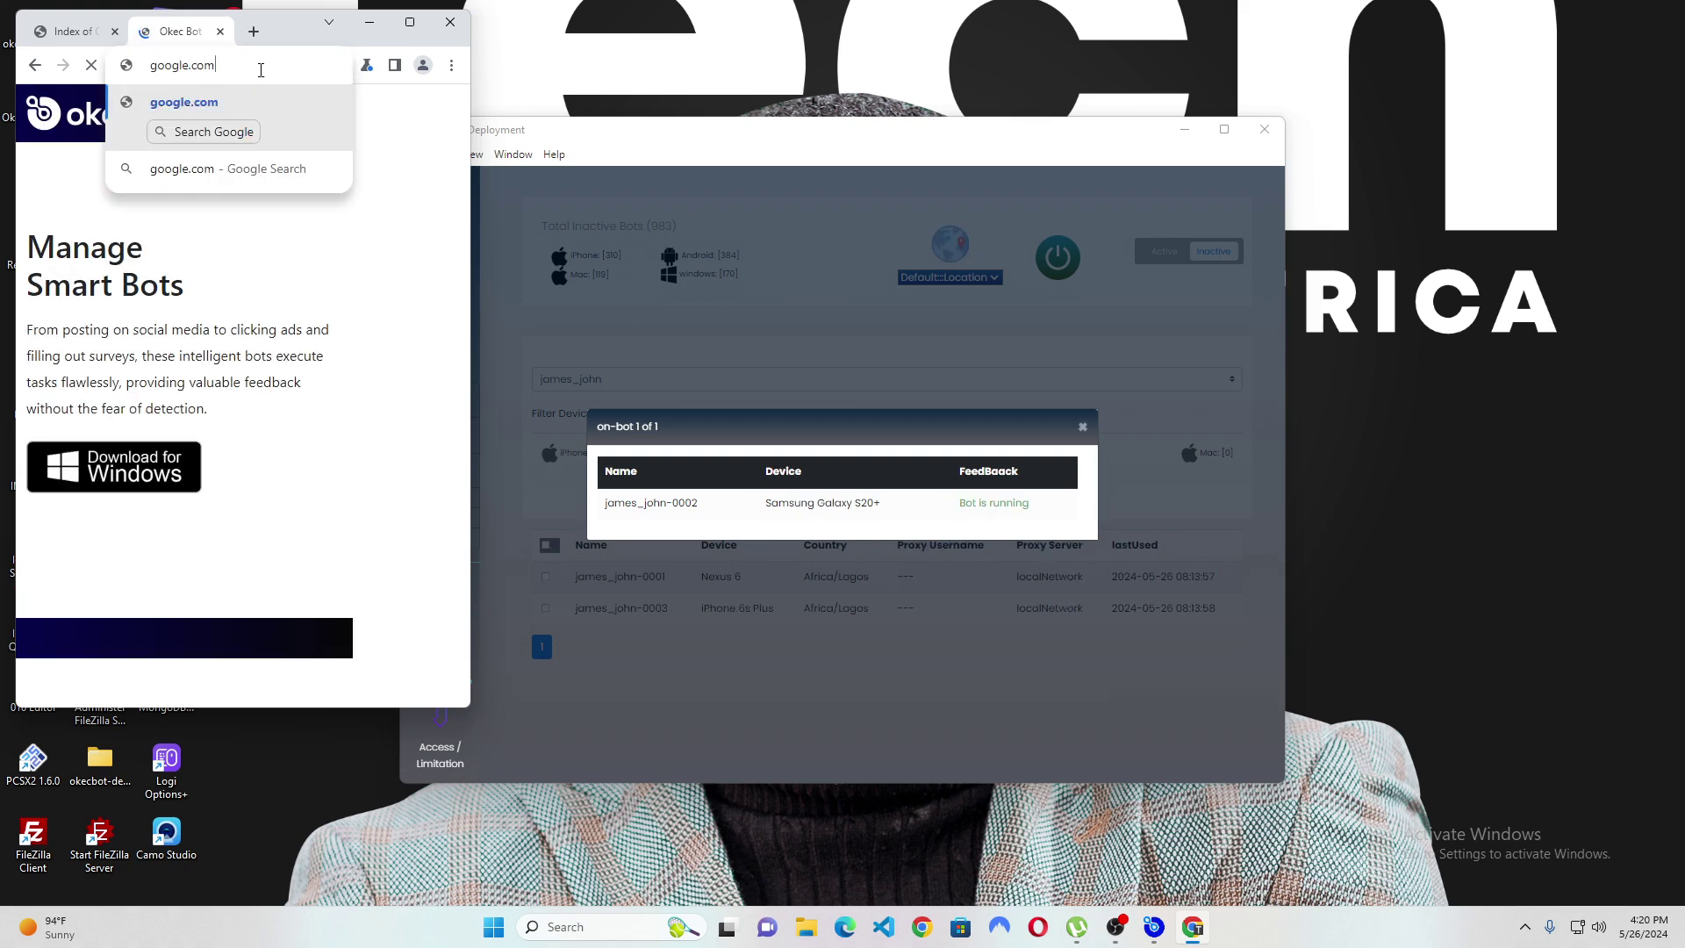
key("Return")
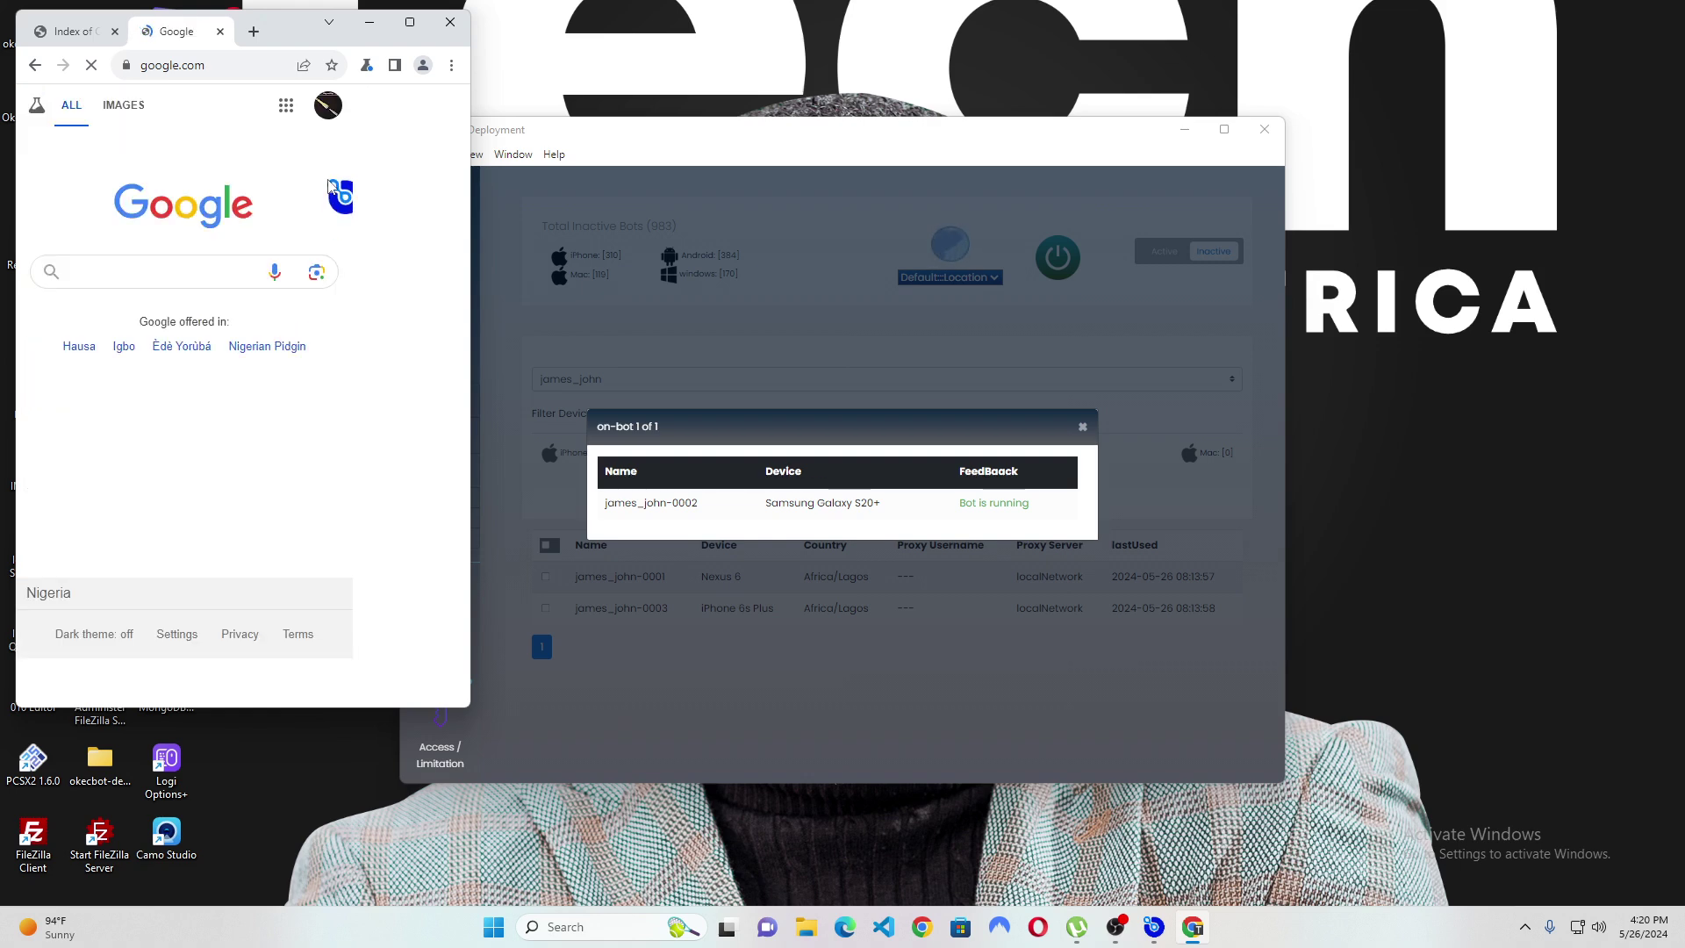
left_click(328, 106)
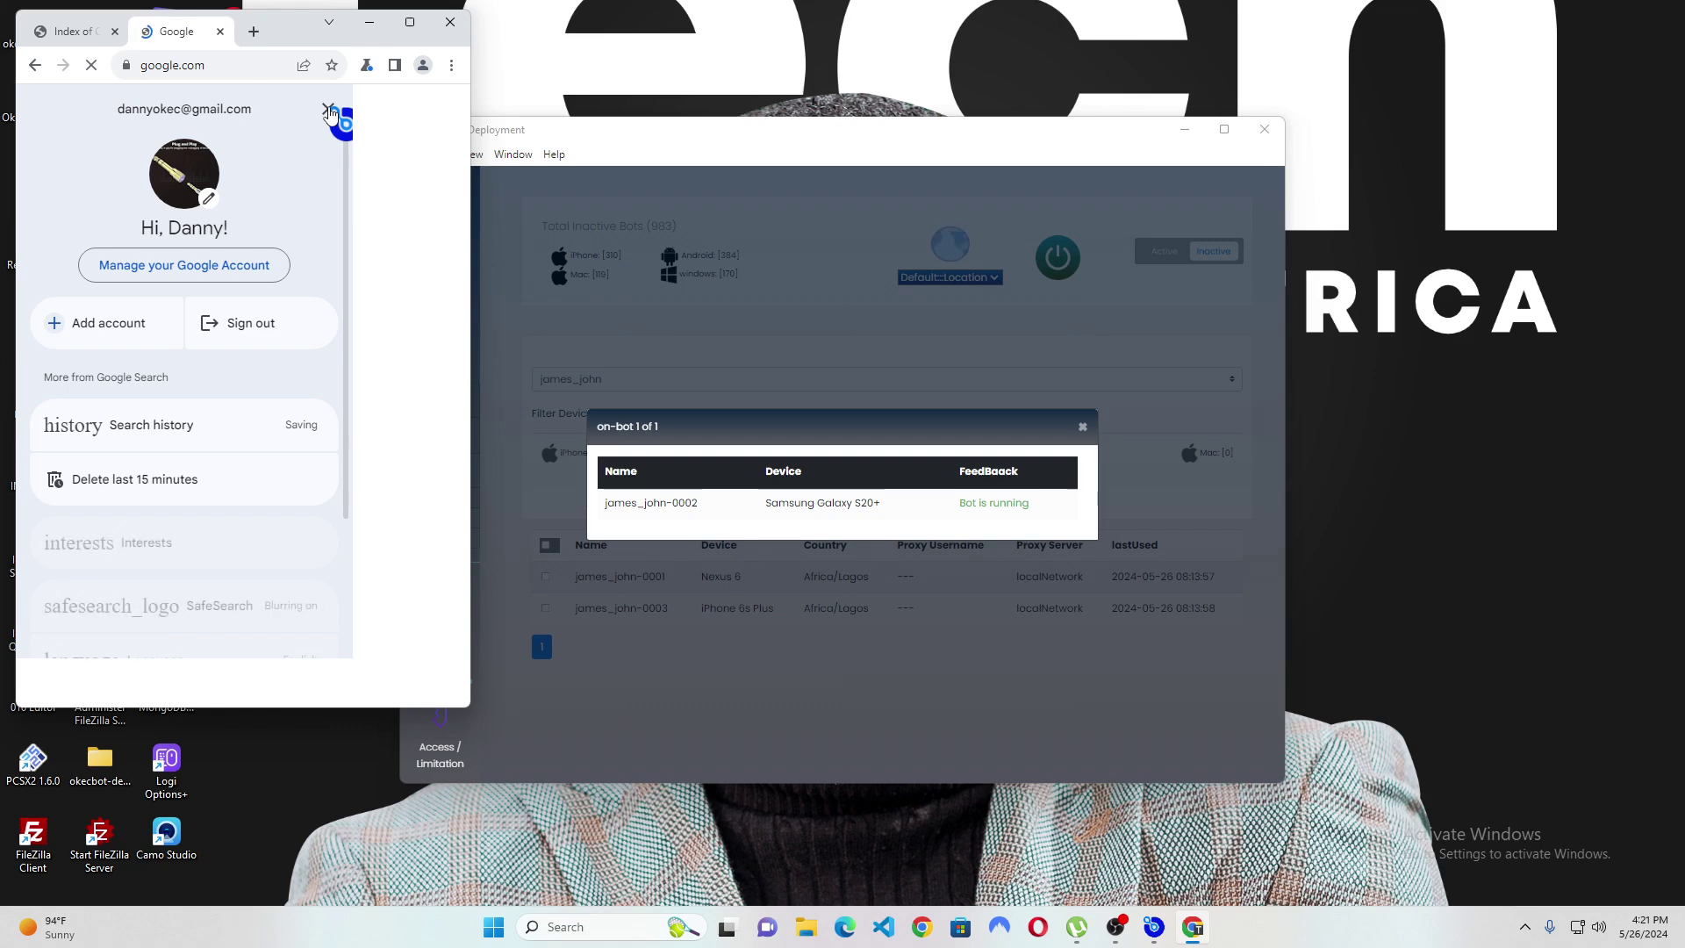
left_click(329, 110)
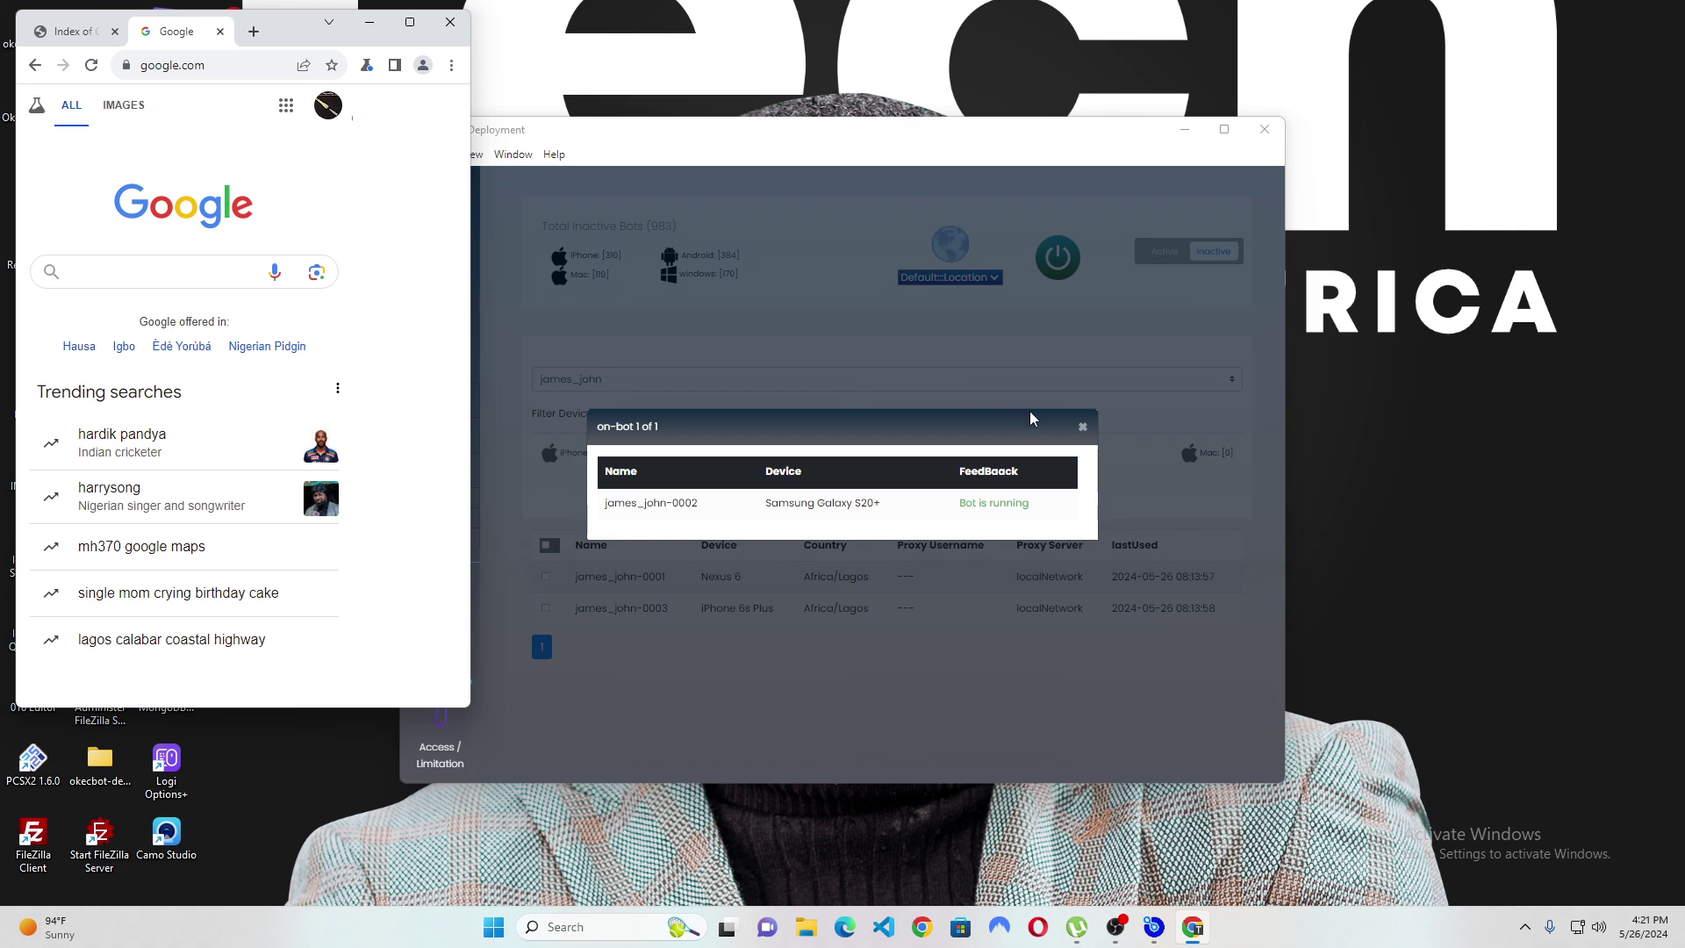
Dismiss the bot status dialog, load youtube.com, and verify the signed-in account in the avatar menu.
left_click(1082, 428)
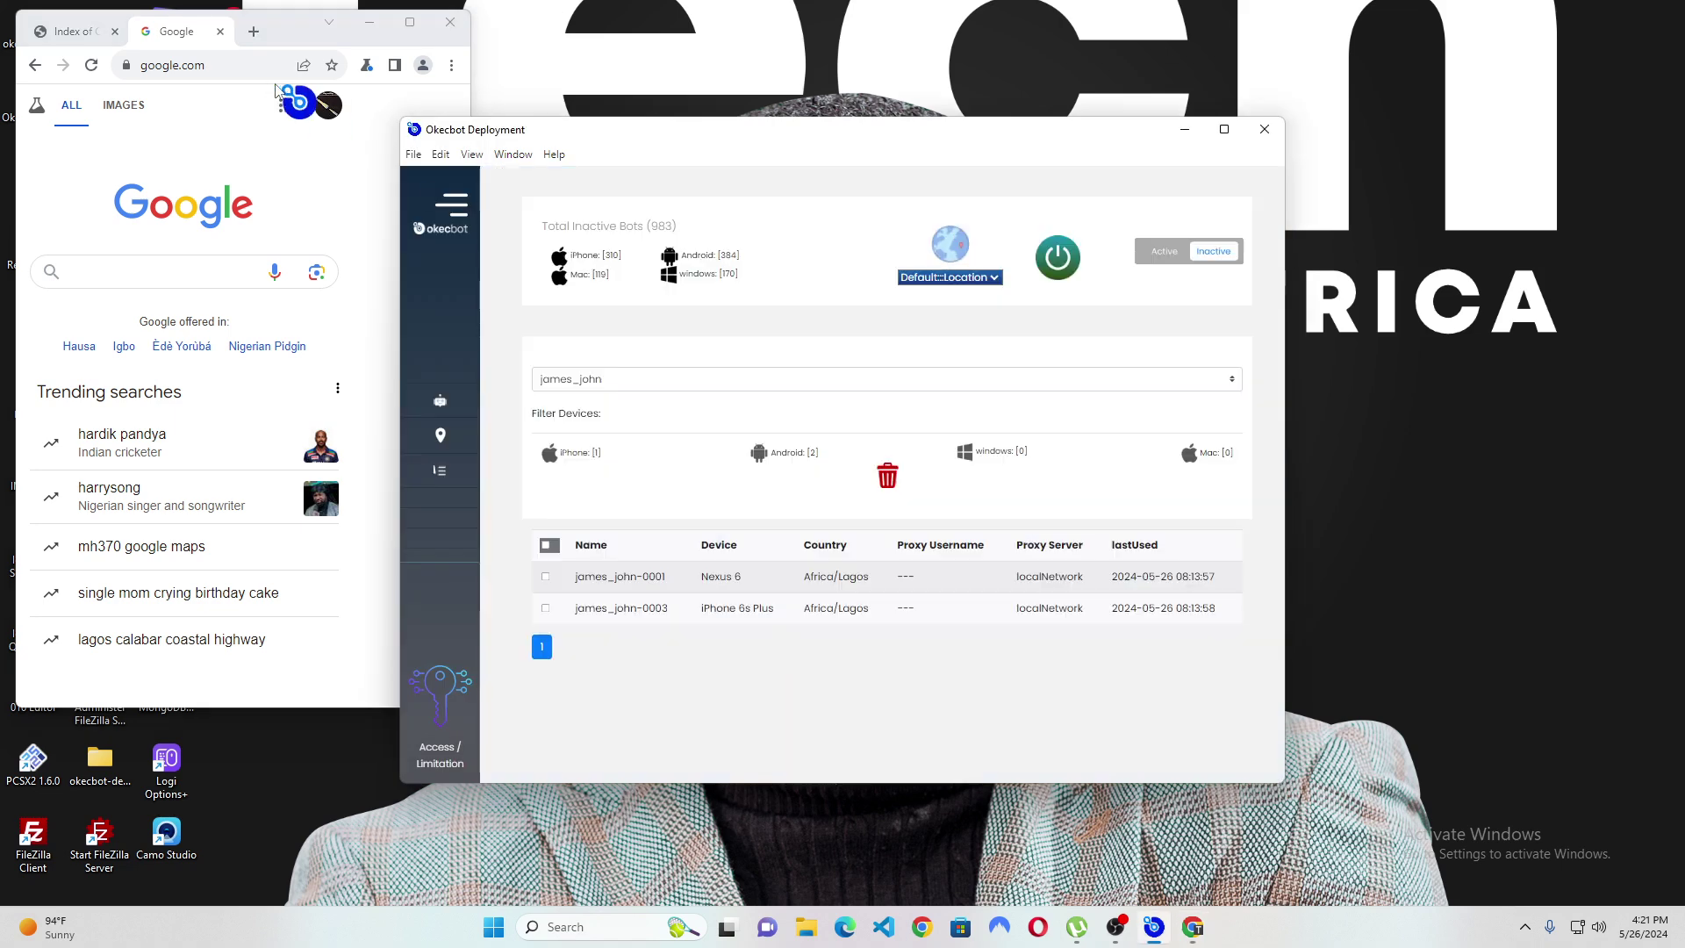
left_click(224, 61)
type("you")
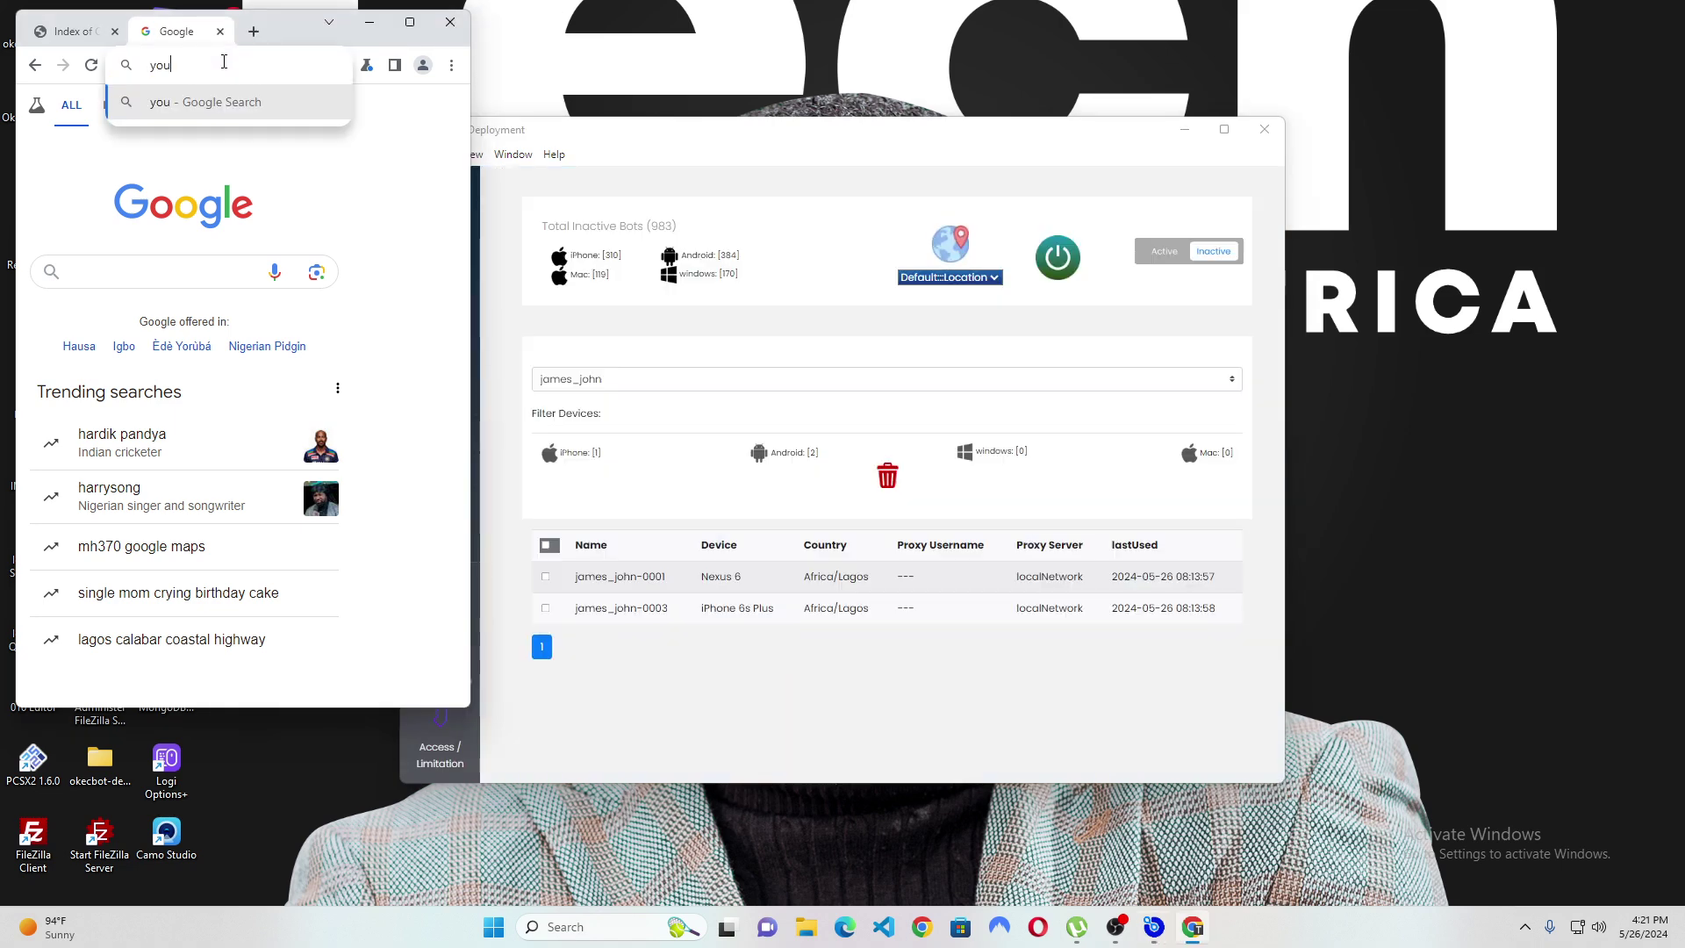
type("tube.com")
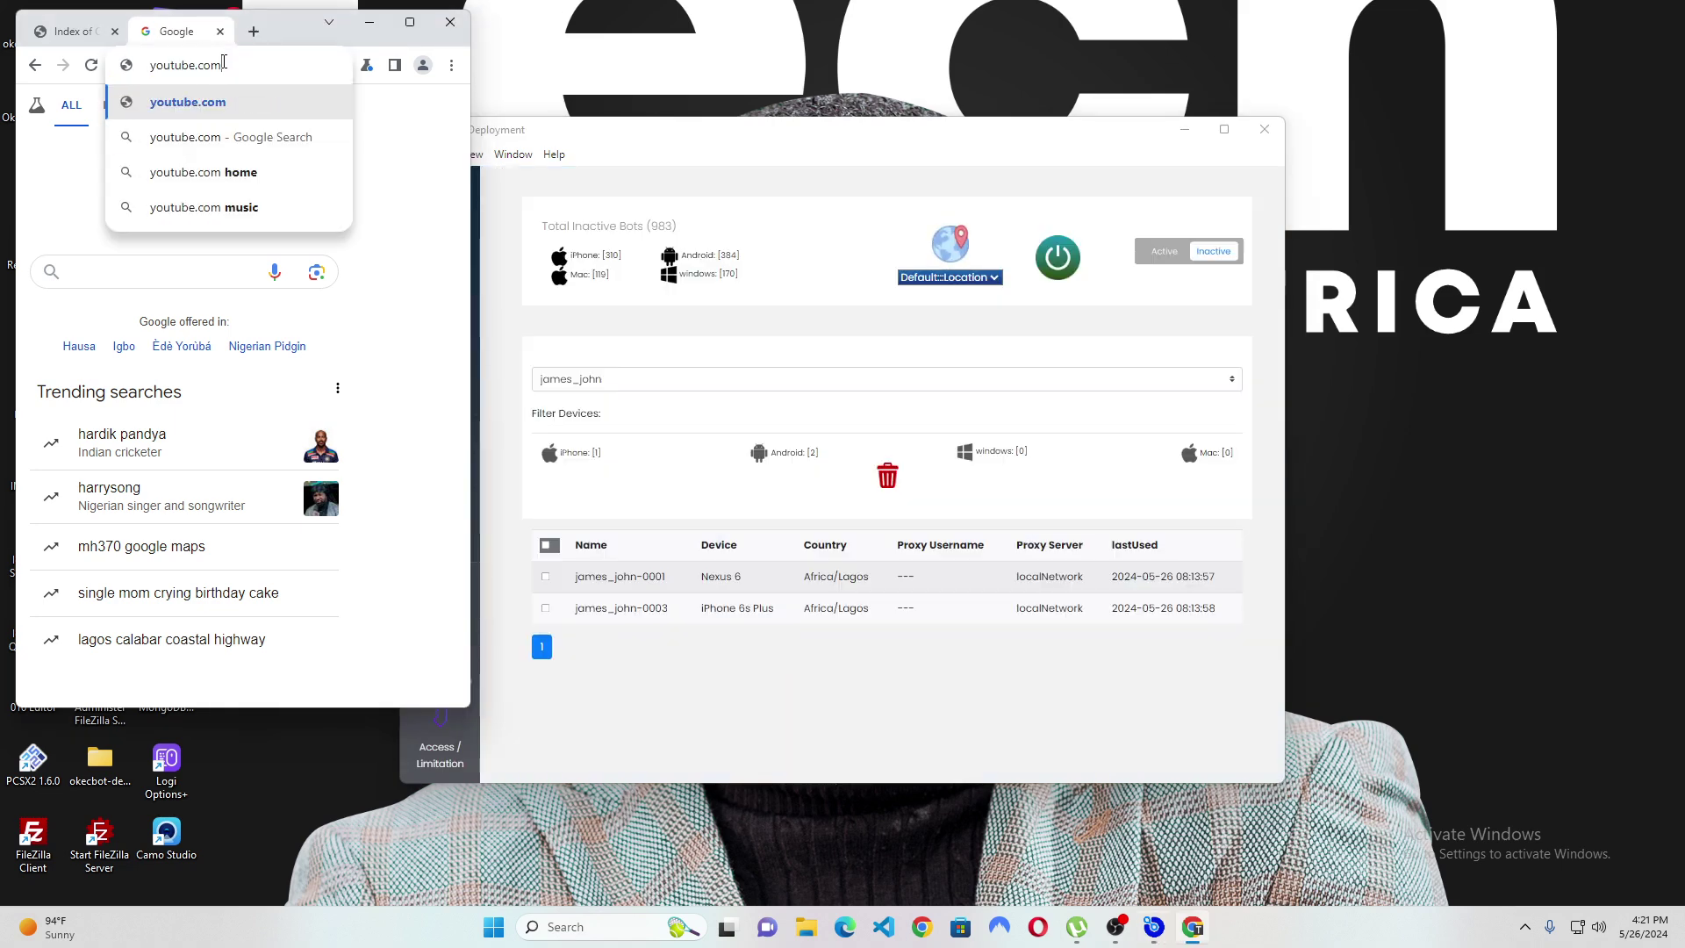
key("Return")
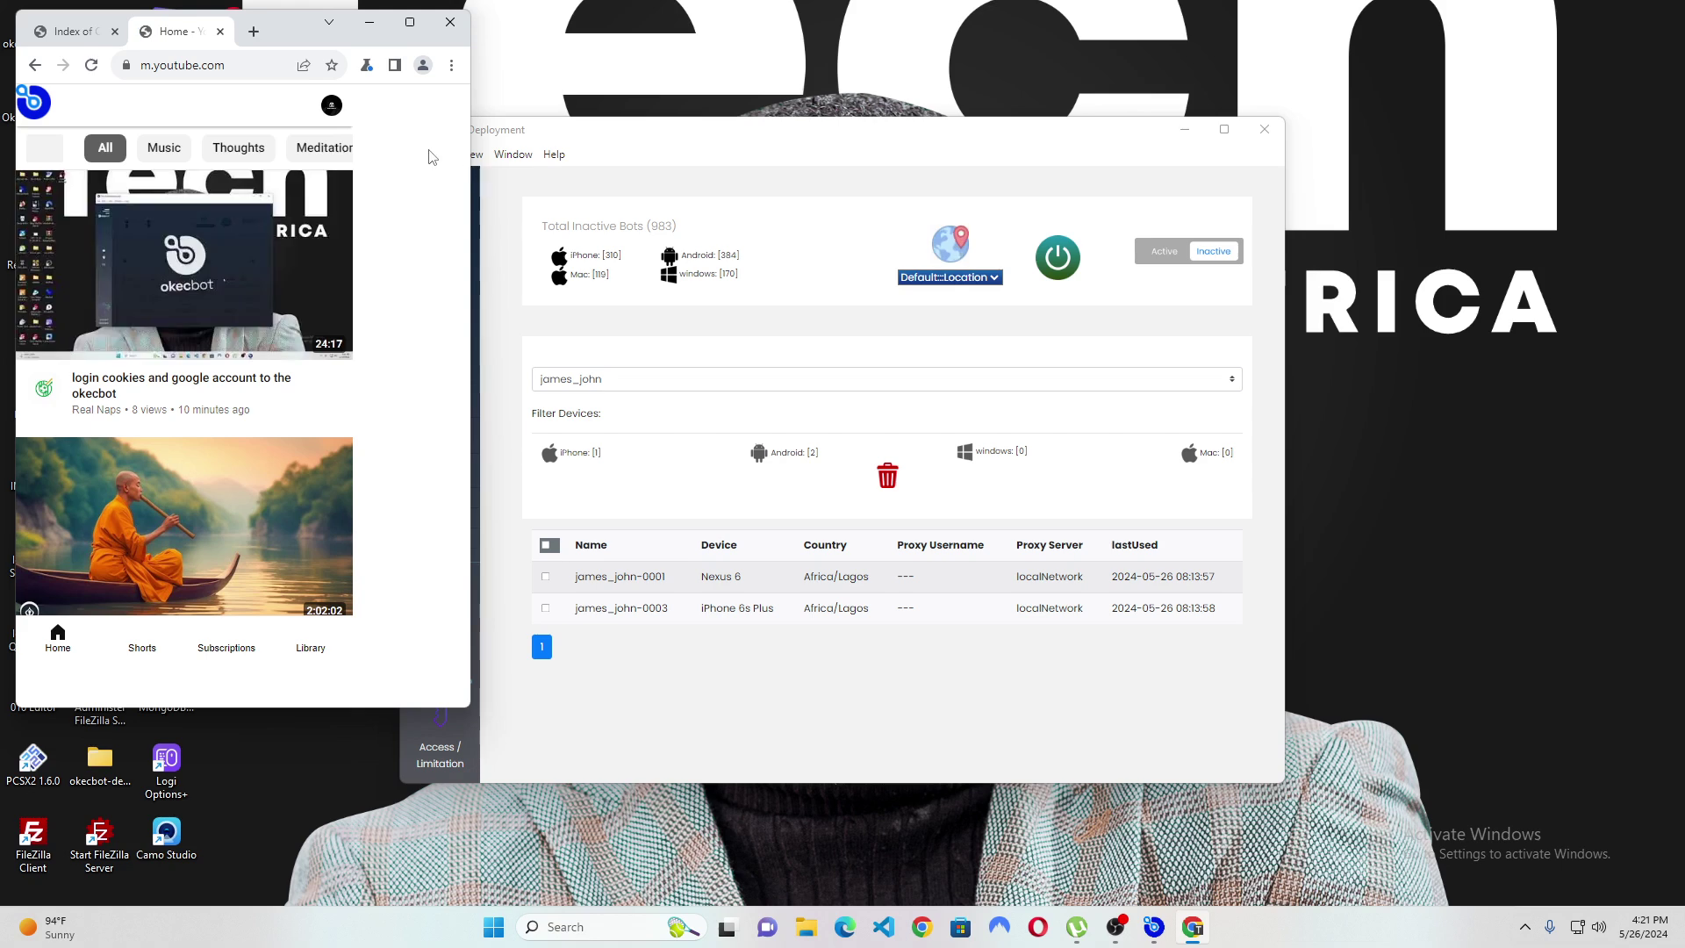
left_click(340, 105)
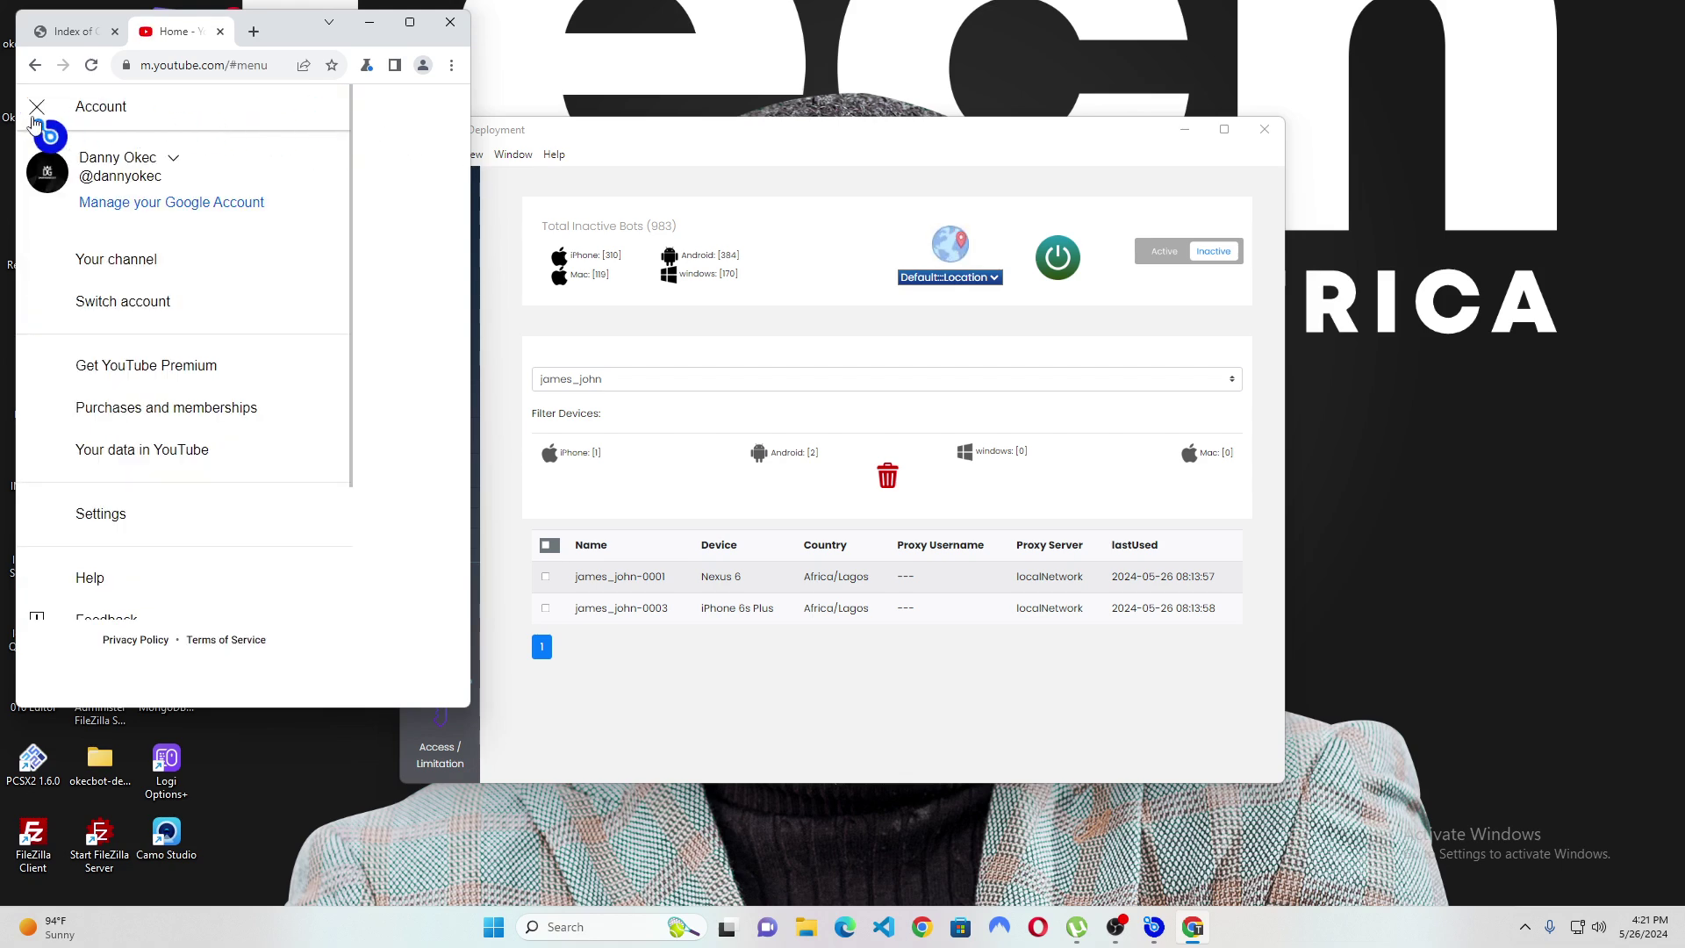
left_click(37, 108)
Open the 'login cookies and google account to the okecbot' video and briefly visit the Real Naps channel.
left_click(169, 338)
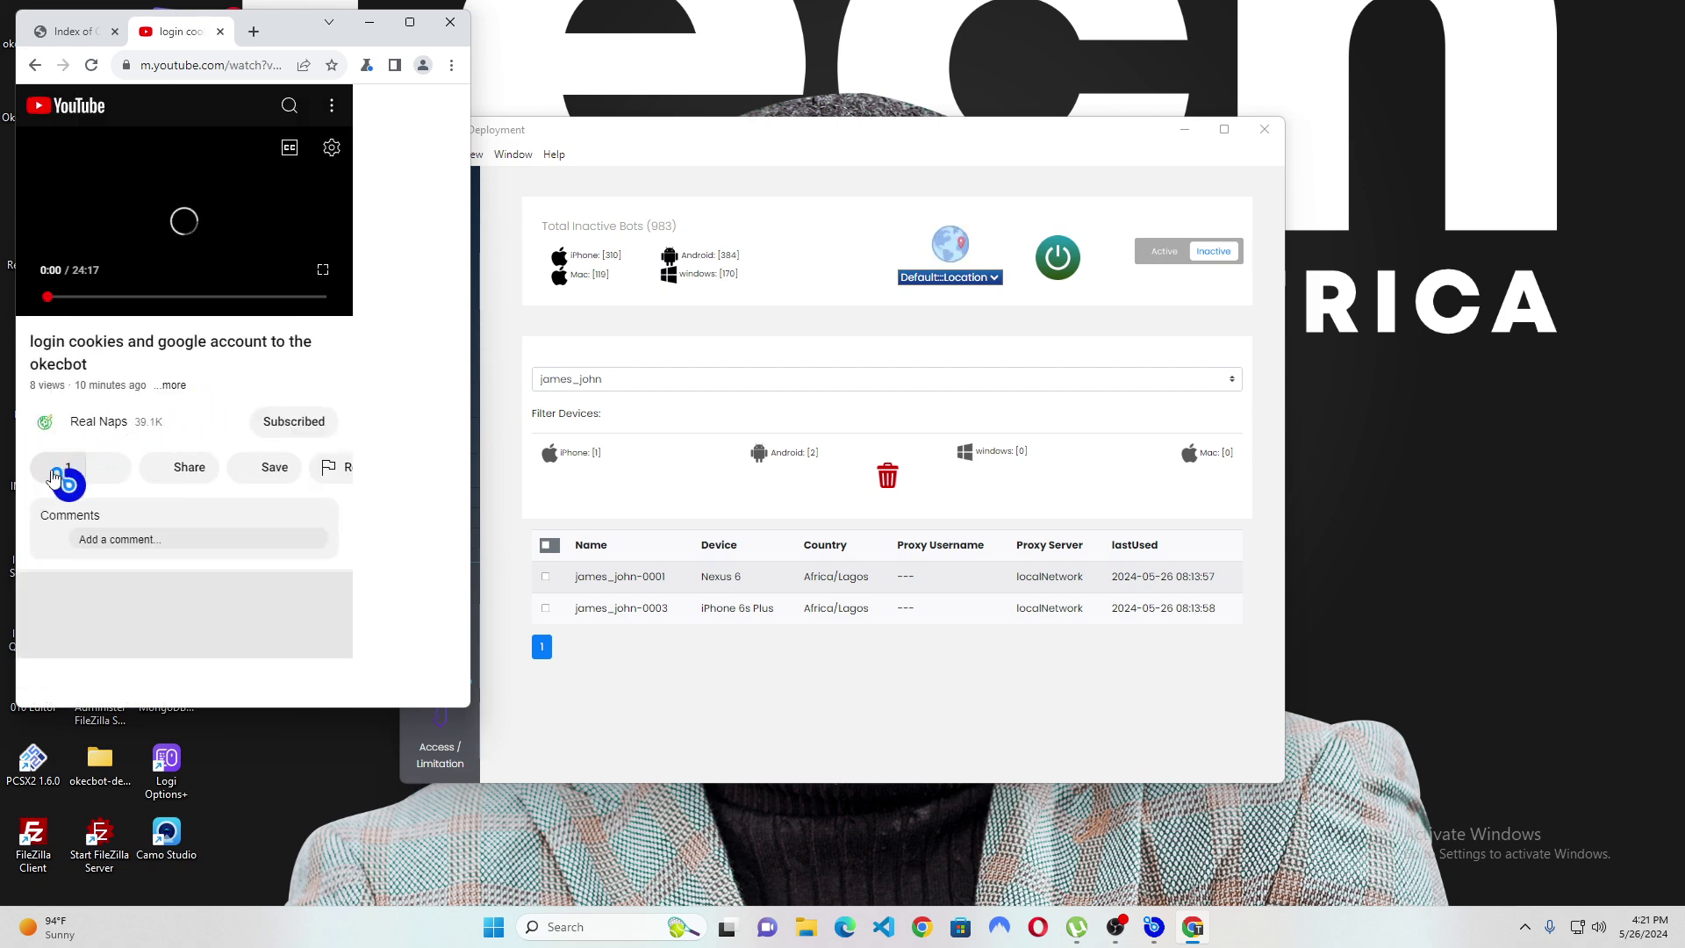
key("alt+Left")
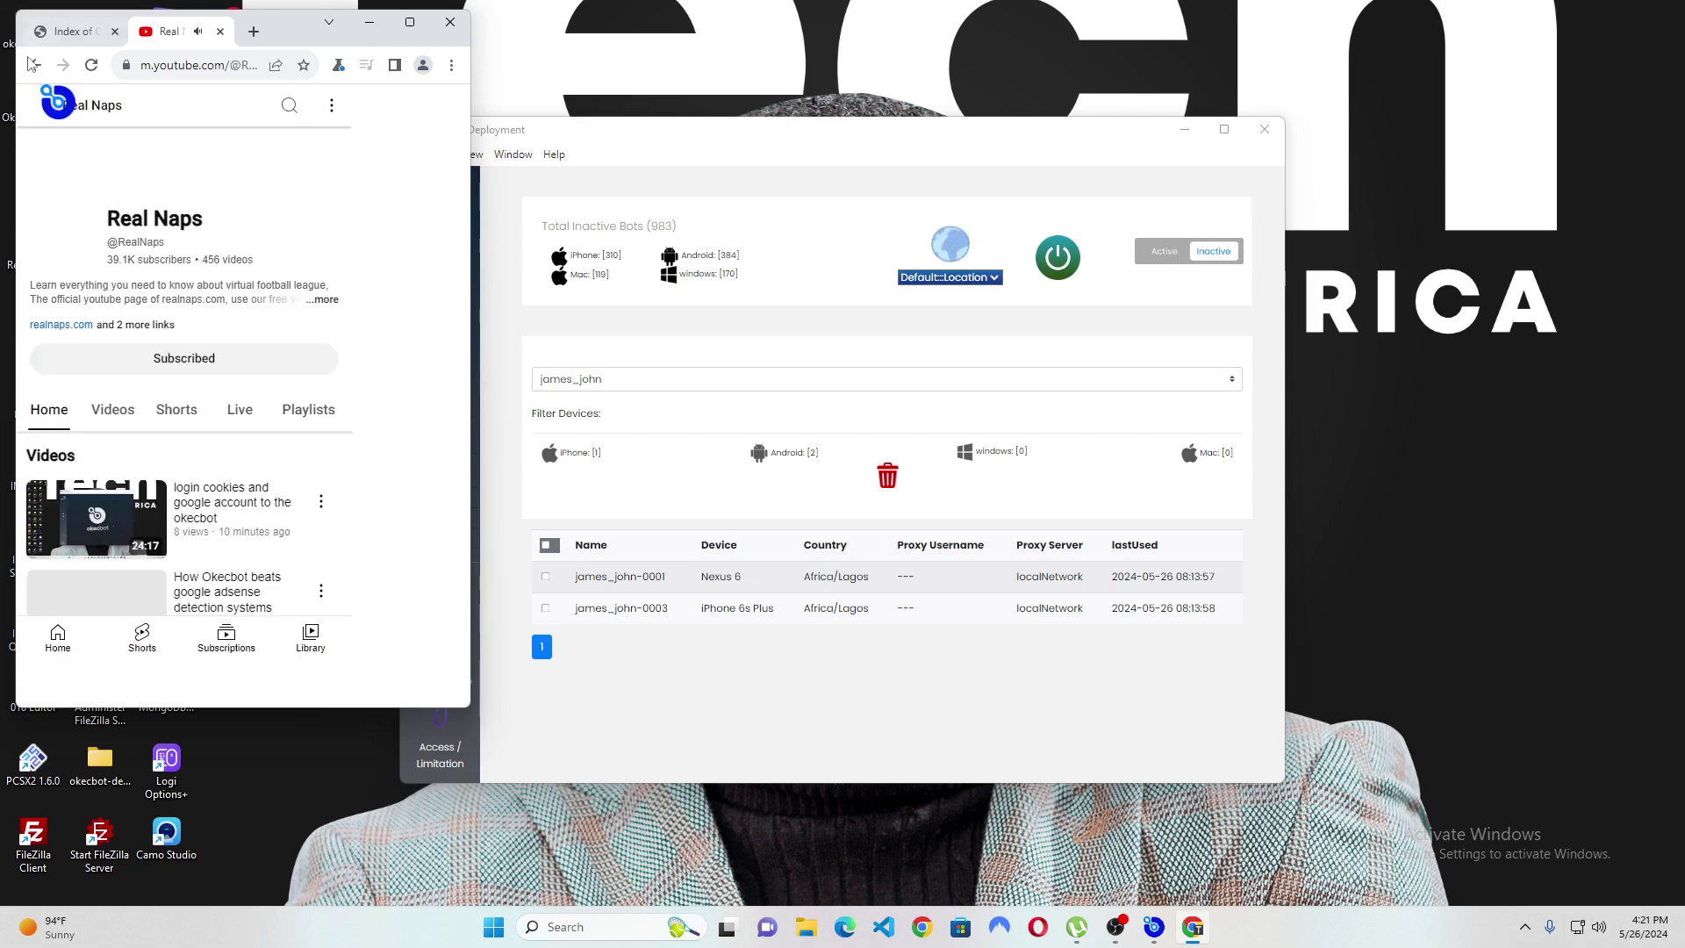
key("alt+Right")
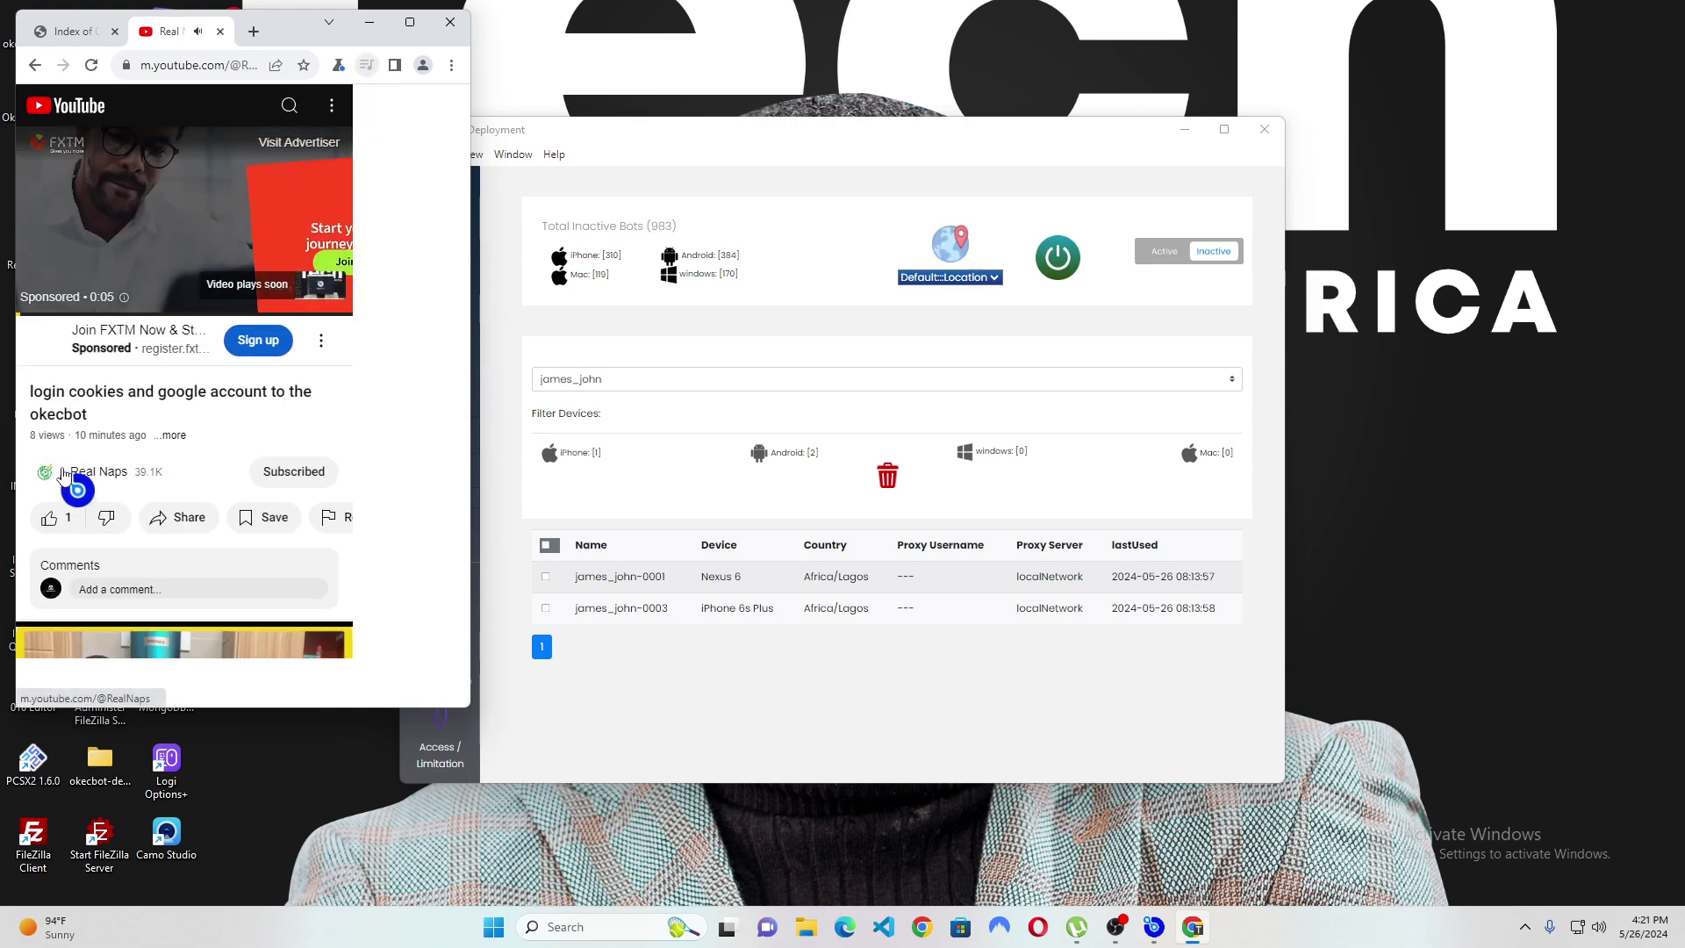
left_click(79, 482)
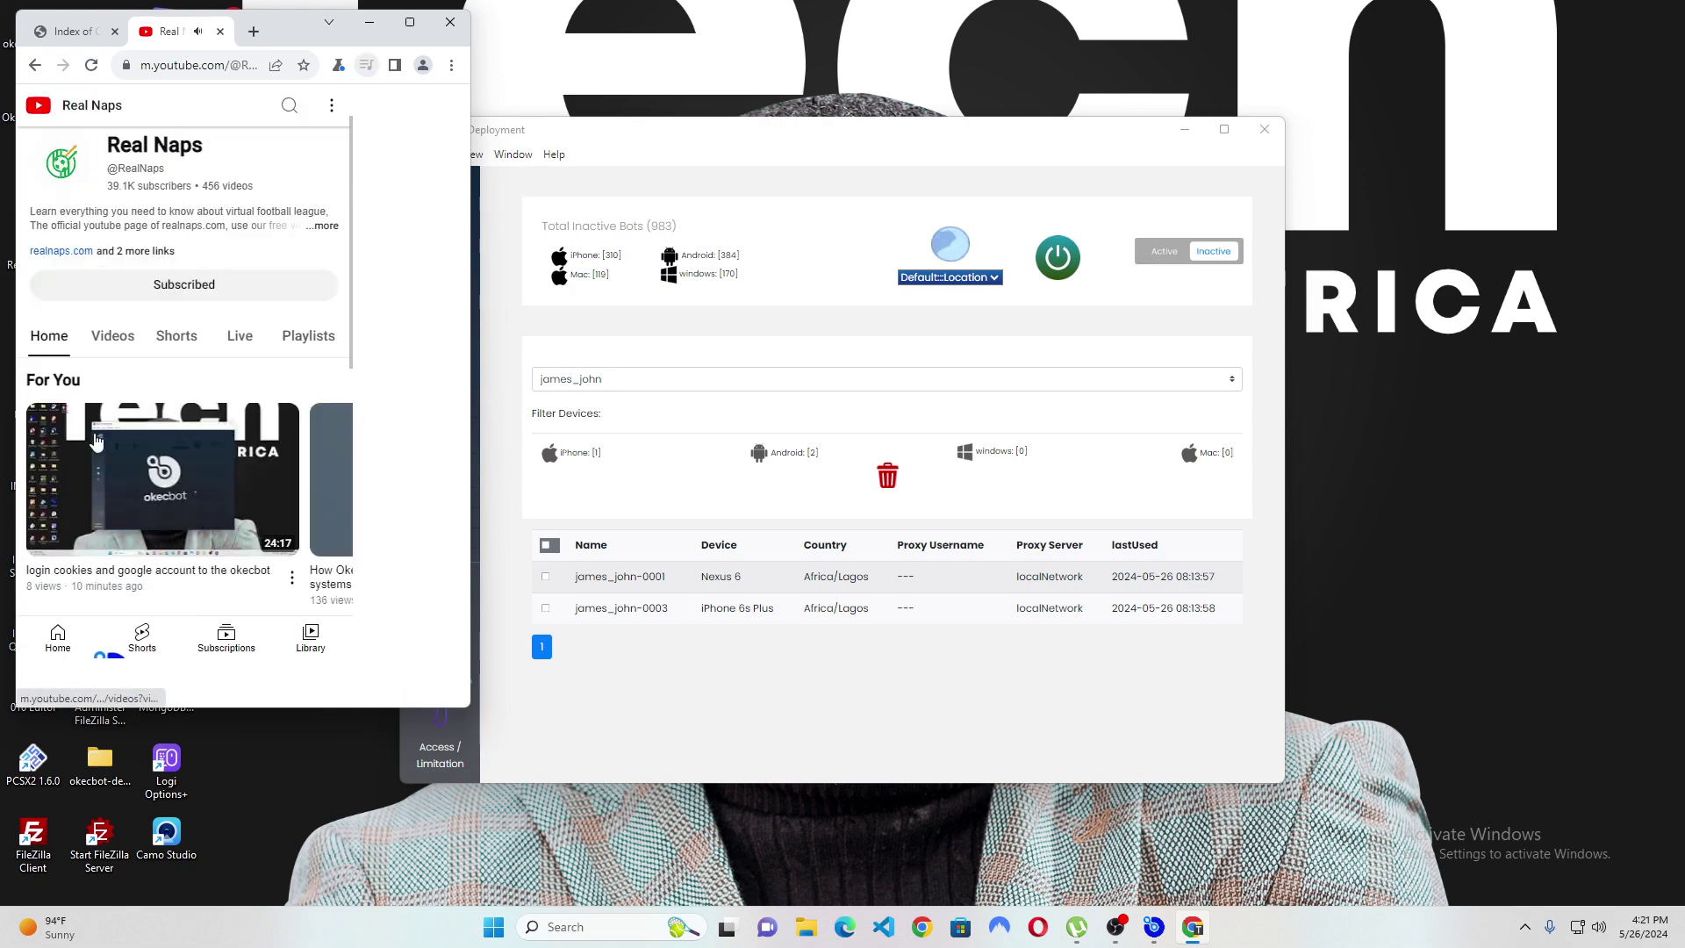
left_click(37, 65)
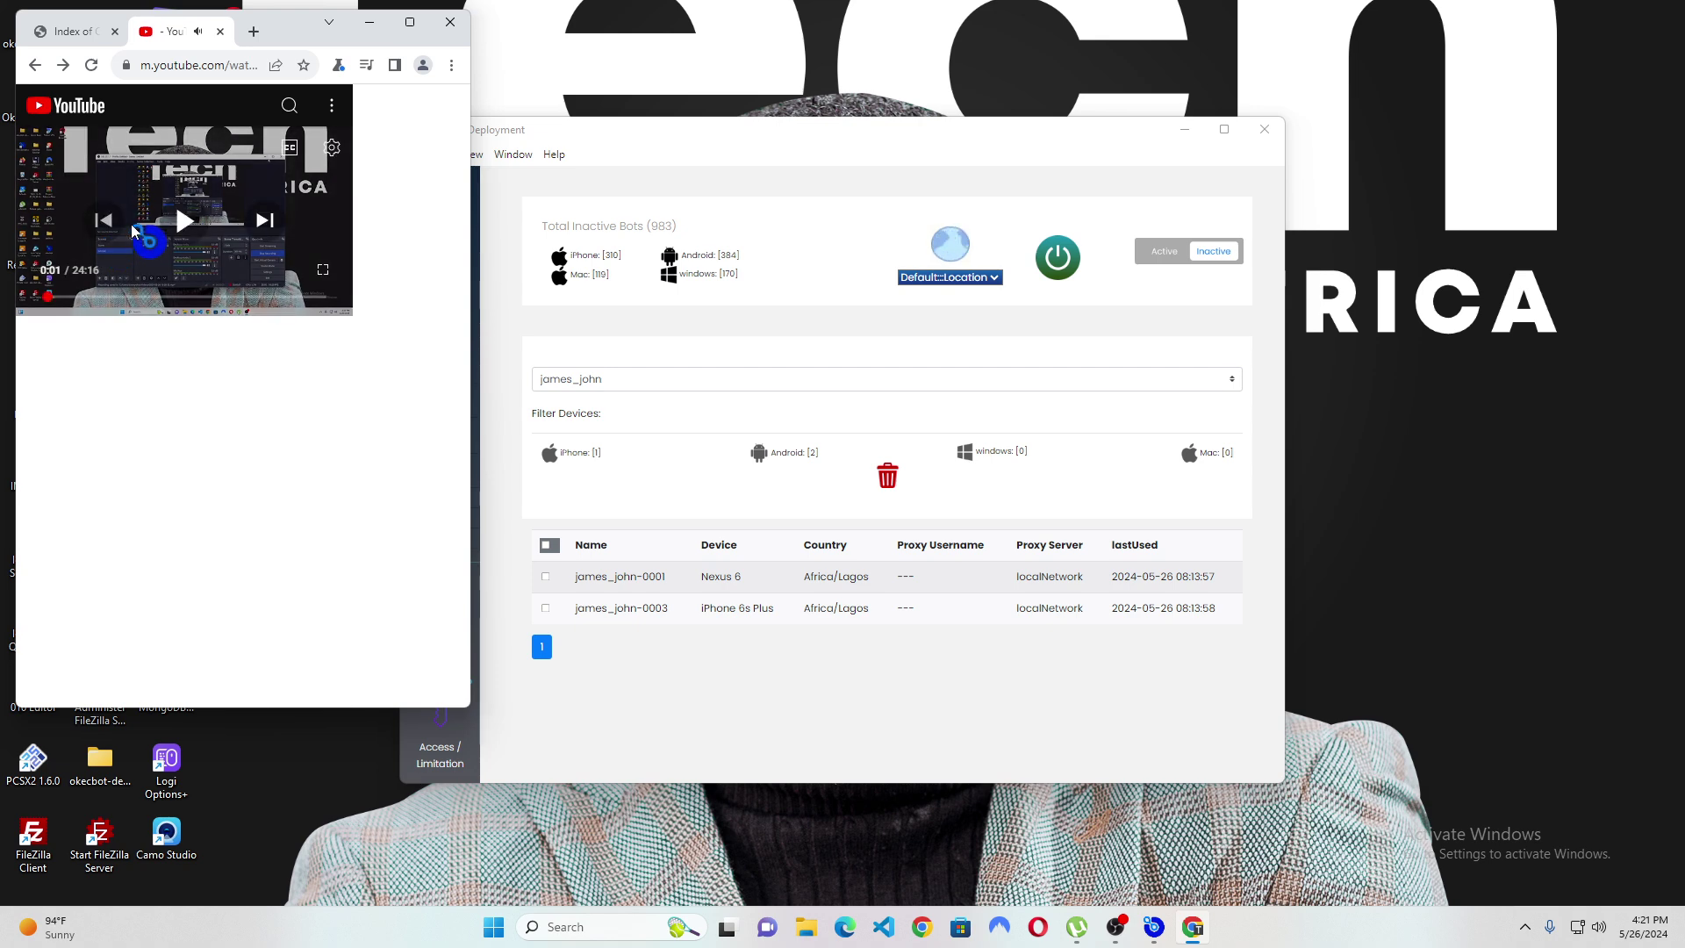
Play the video and like it, raising its likes to 2, then return to the YouTube home feed.
left_click(180, 219)
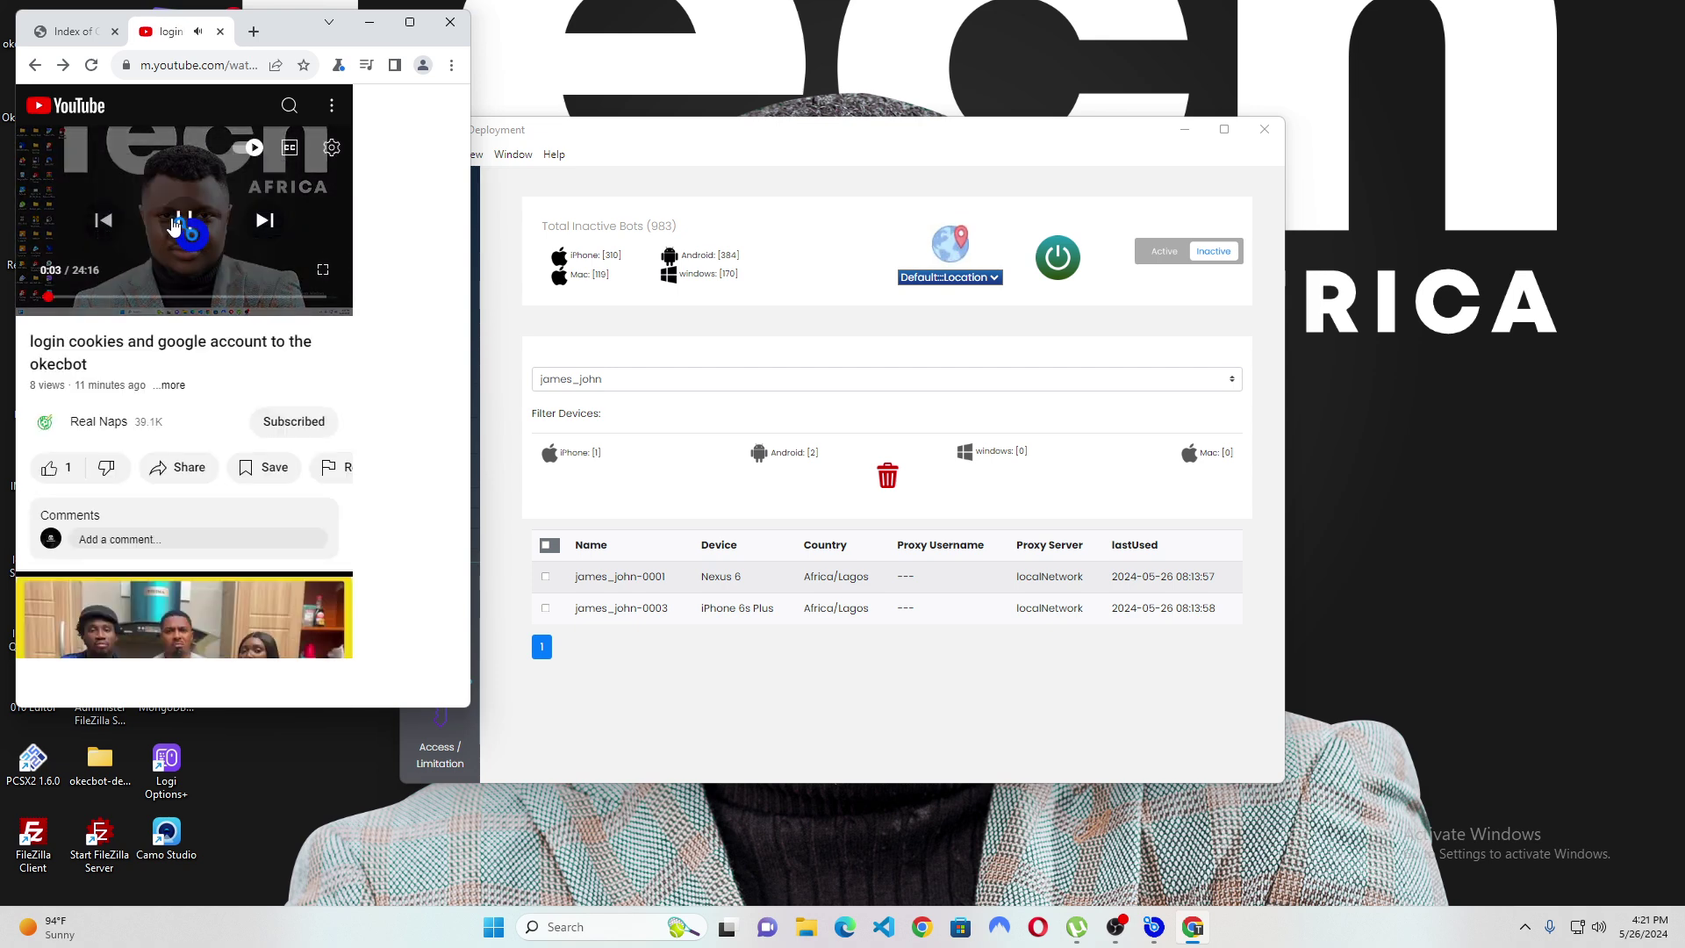
left_click(49, 467)
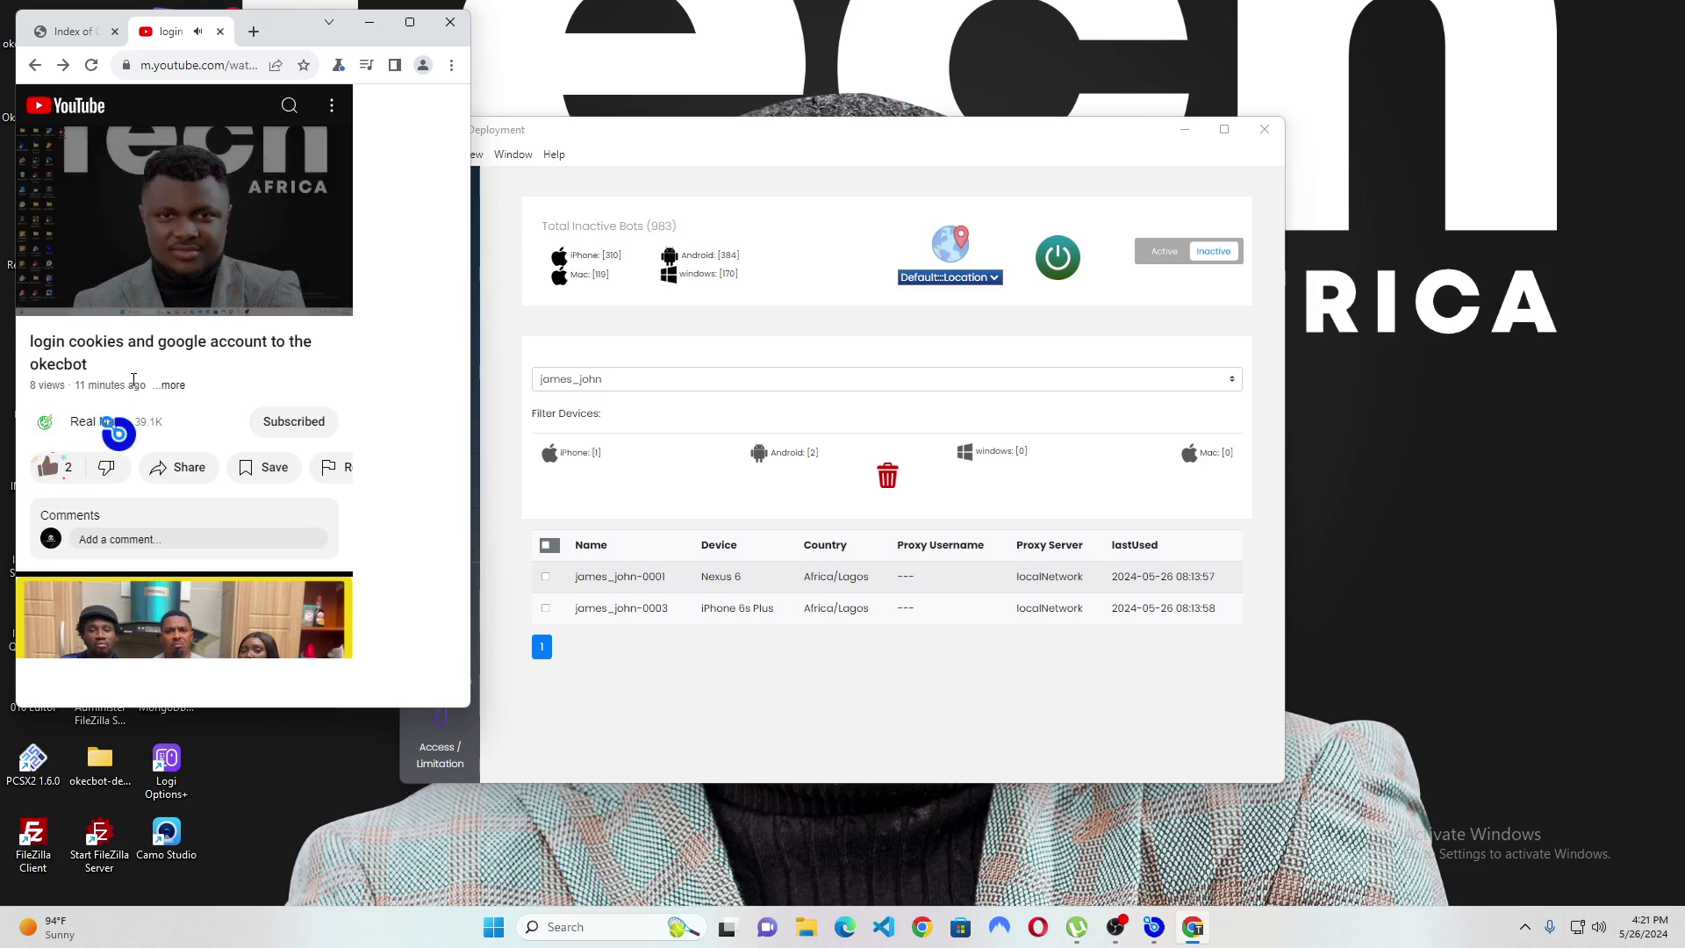
left_click(113, 117)
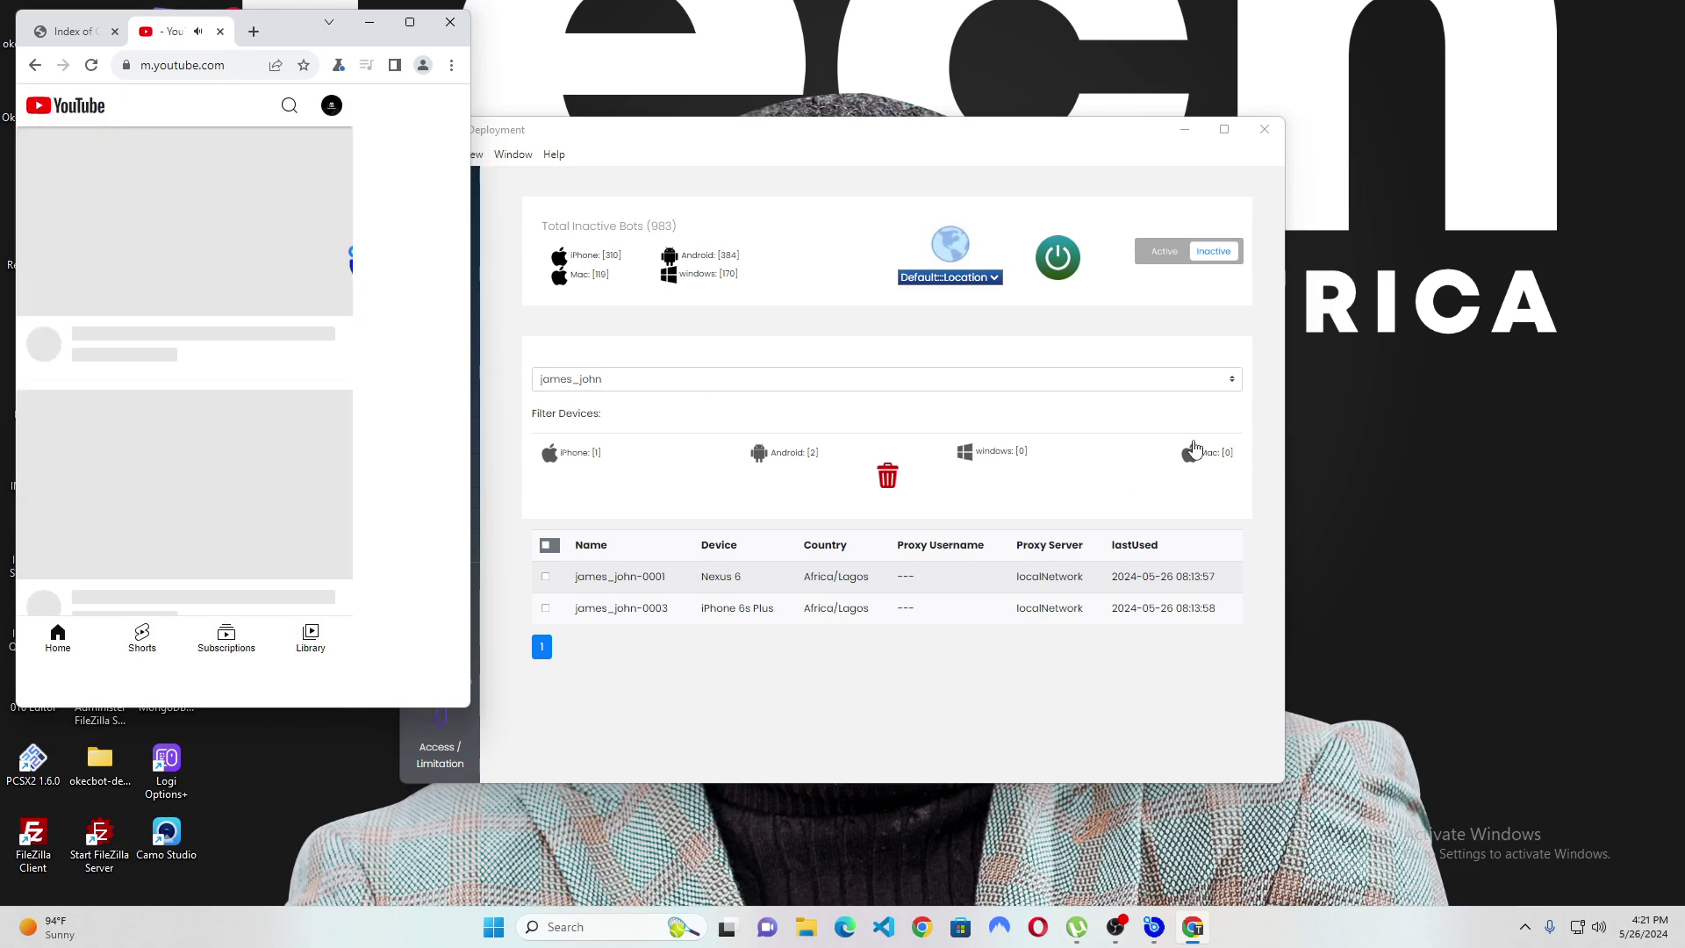
Power off the active Samsung Galaxy S20+ bot james_john-0002 and dismiss the termination report.
left_click(1175, 251)
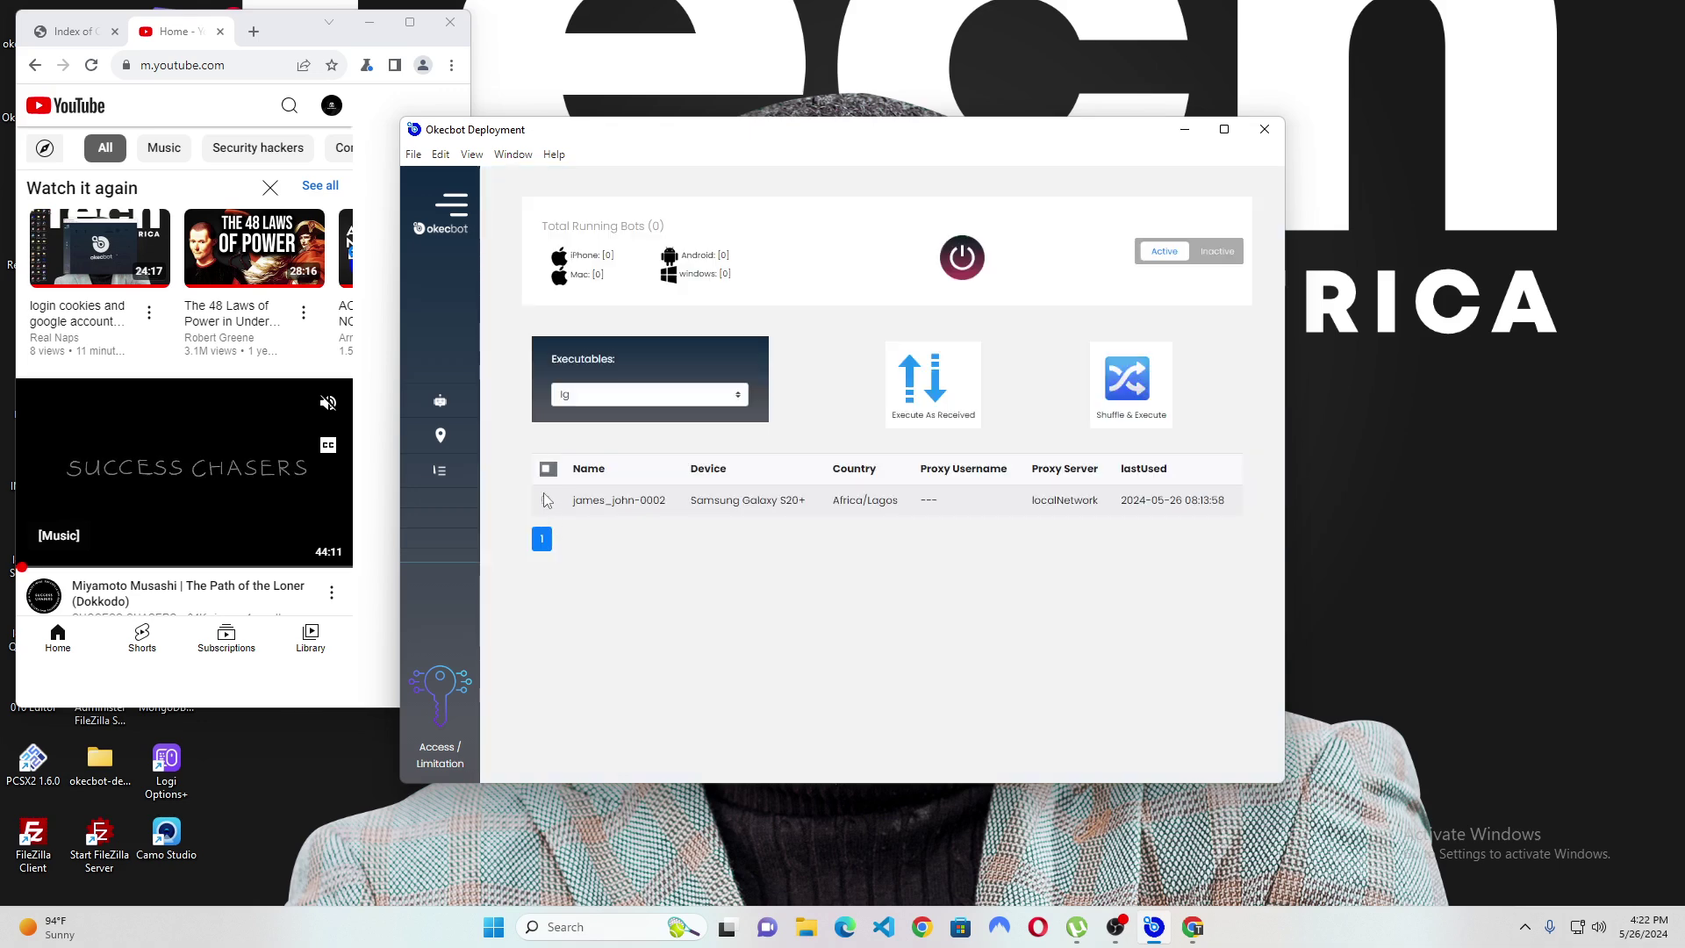
left_click(965, 265)
left_click(1053, 550)
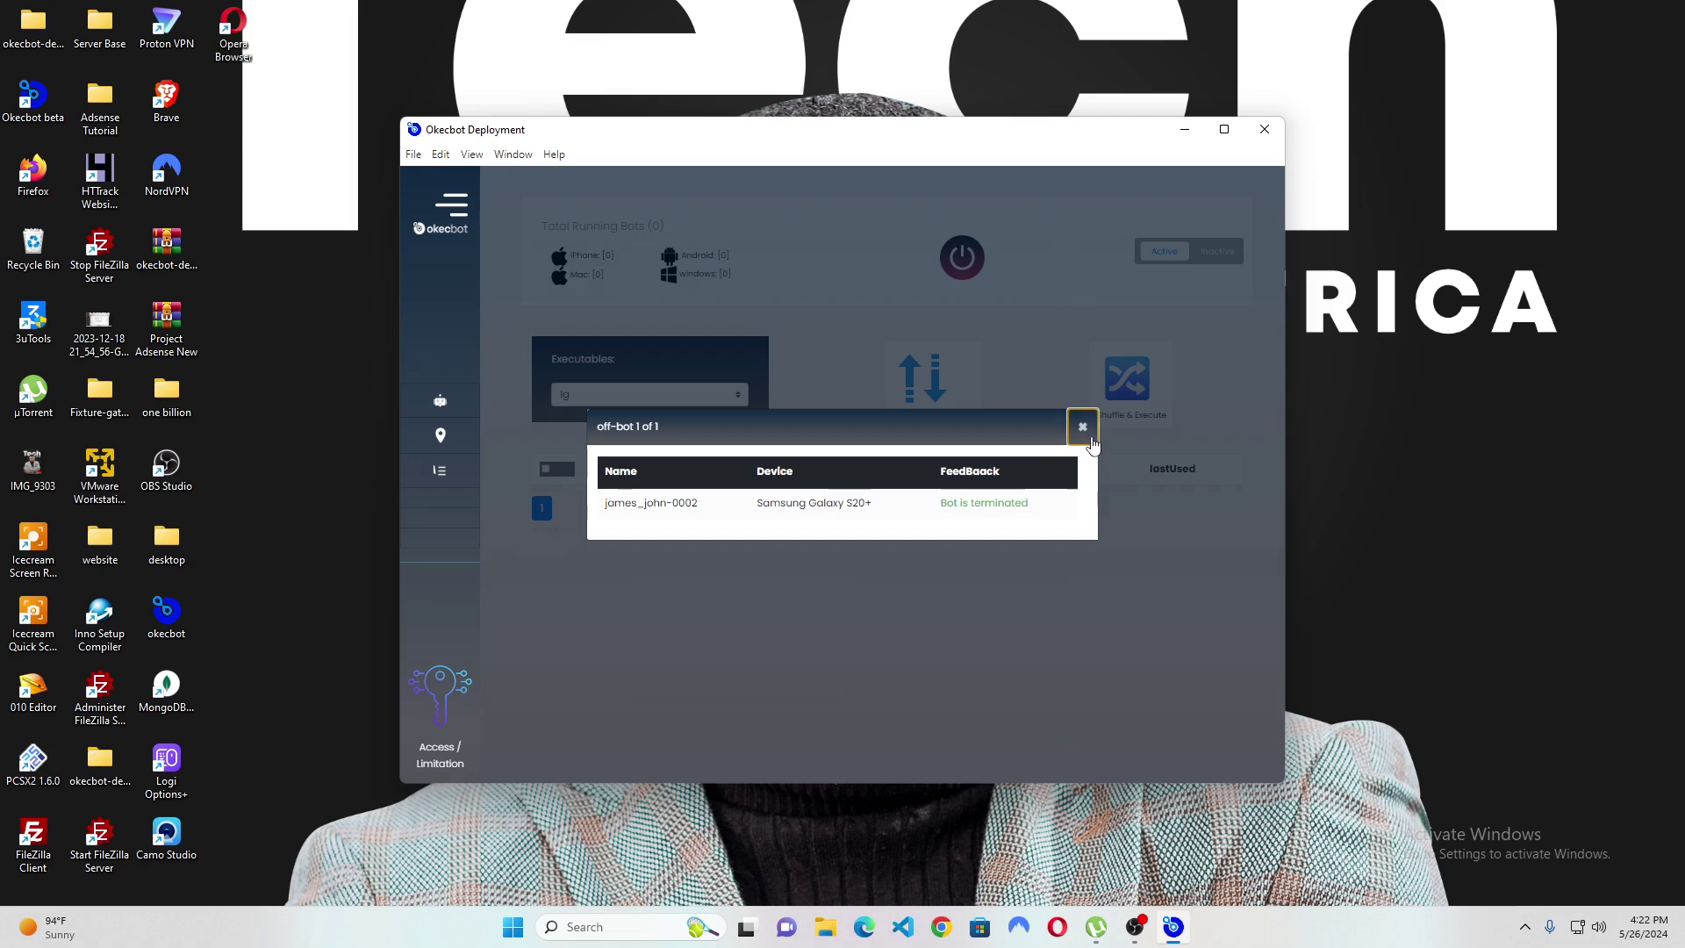
left_click(1084, 429)
Delete james_john-0002 from the Inactive bots list, dismiss the deletion report, and restore OBS Studio.
left_click(1217, 253)
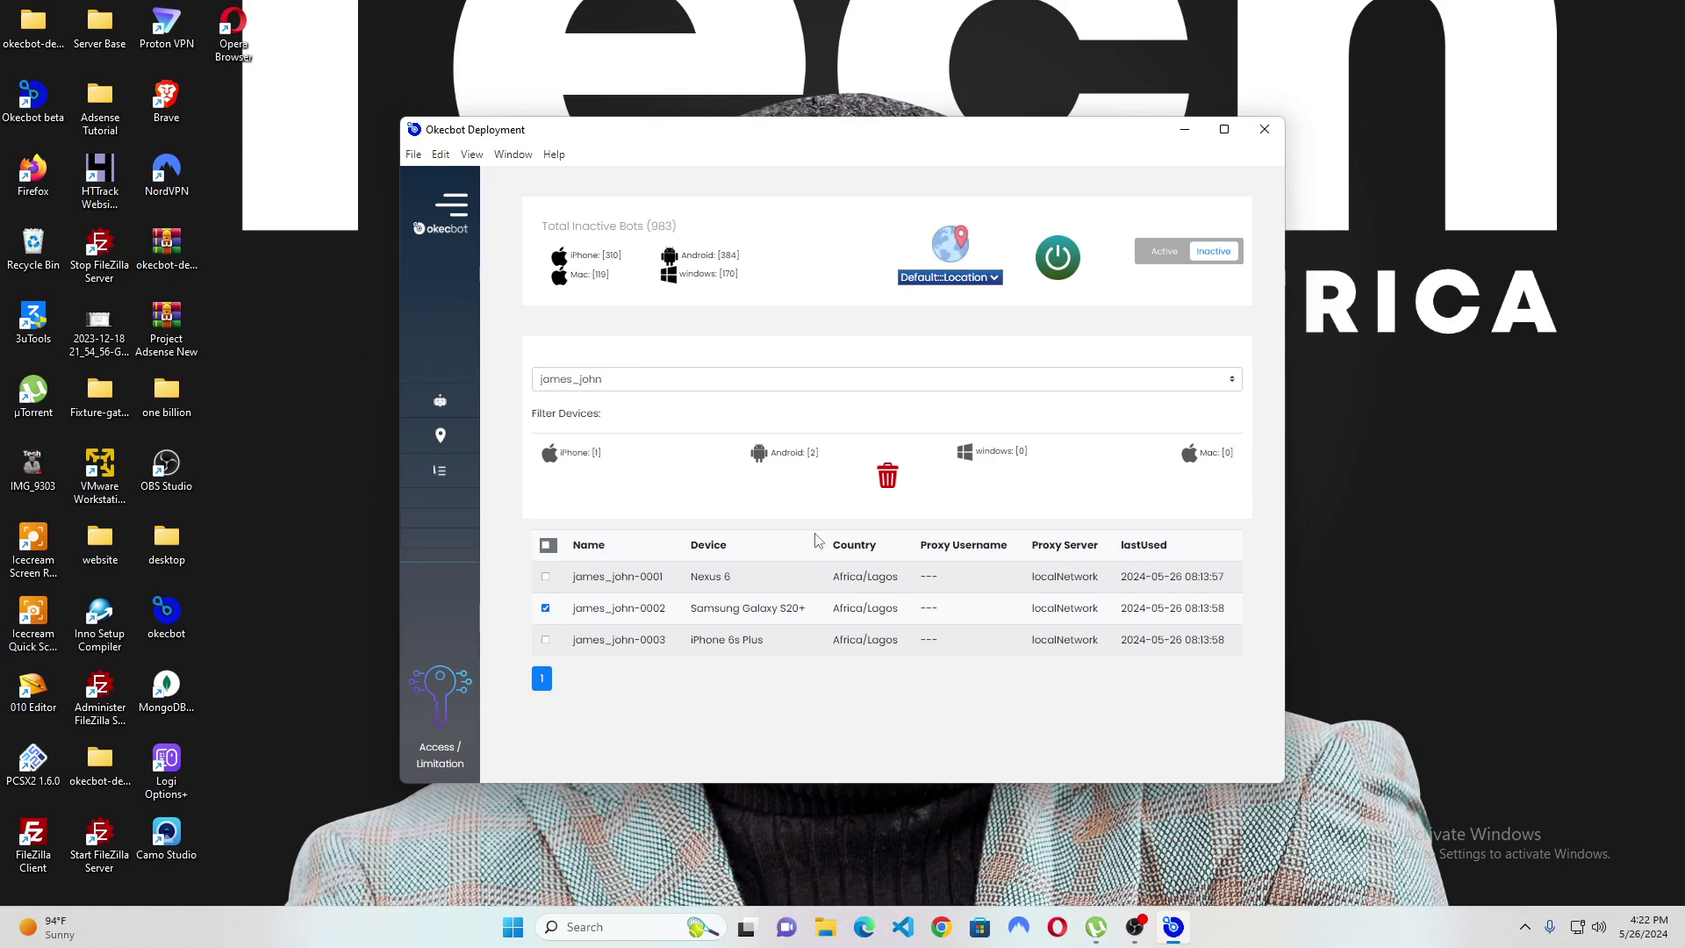
left_click(887, 478)
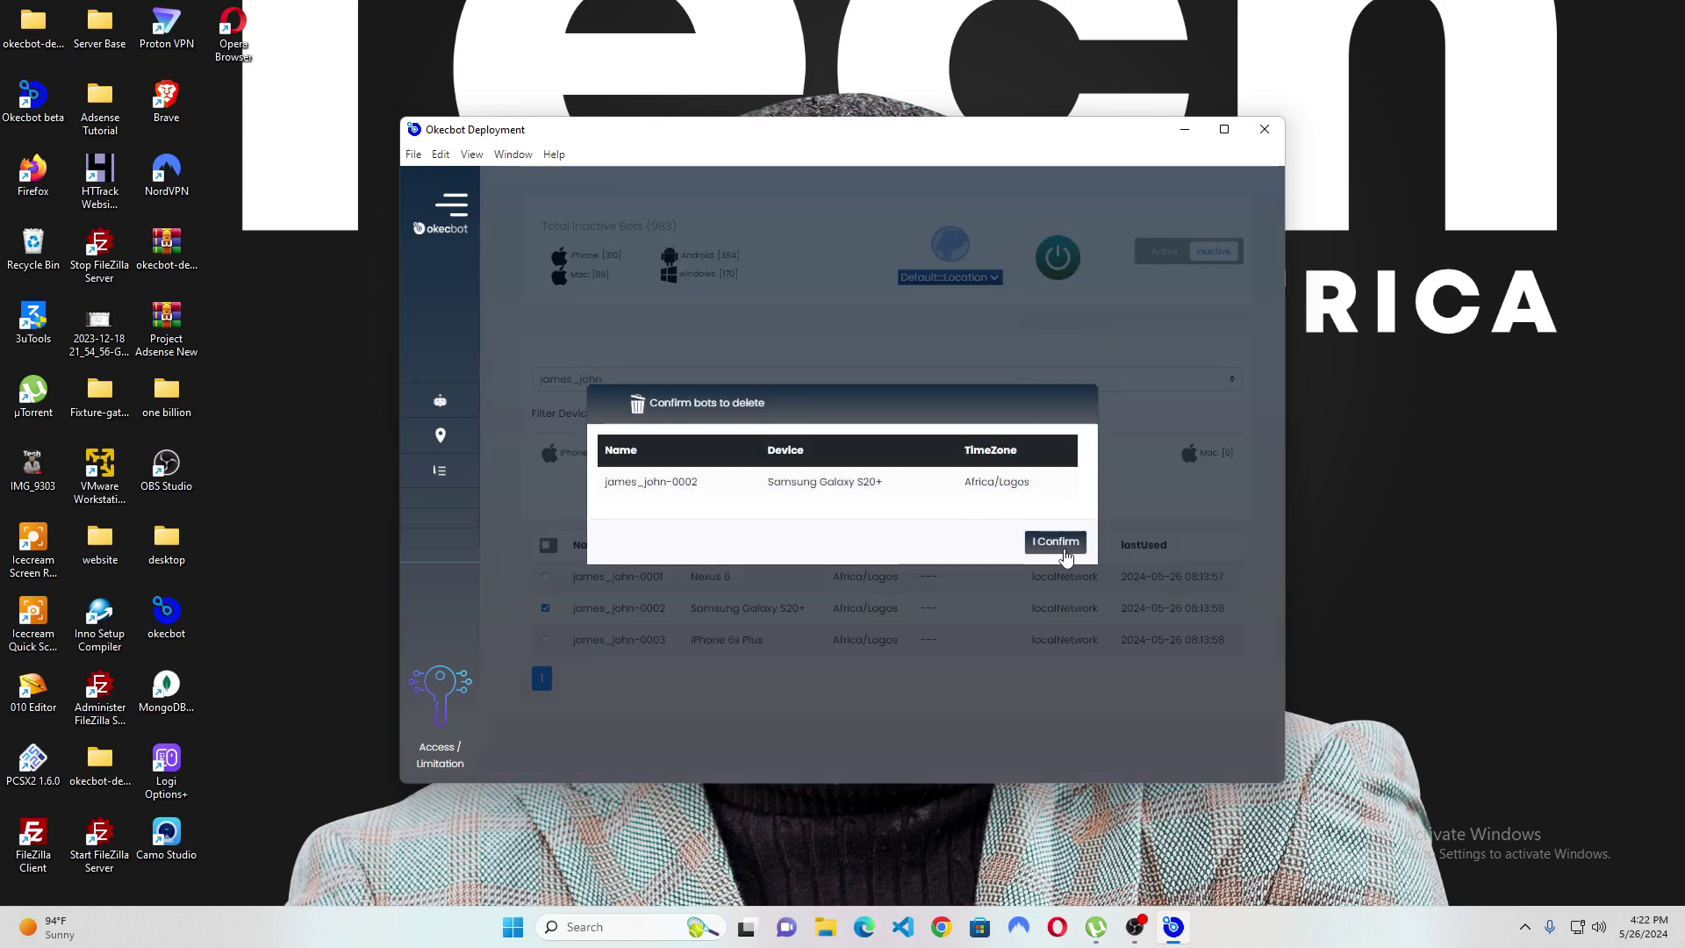
left_click(1064, 546)
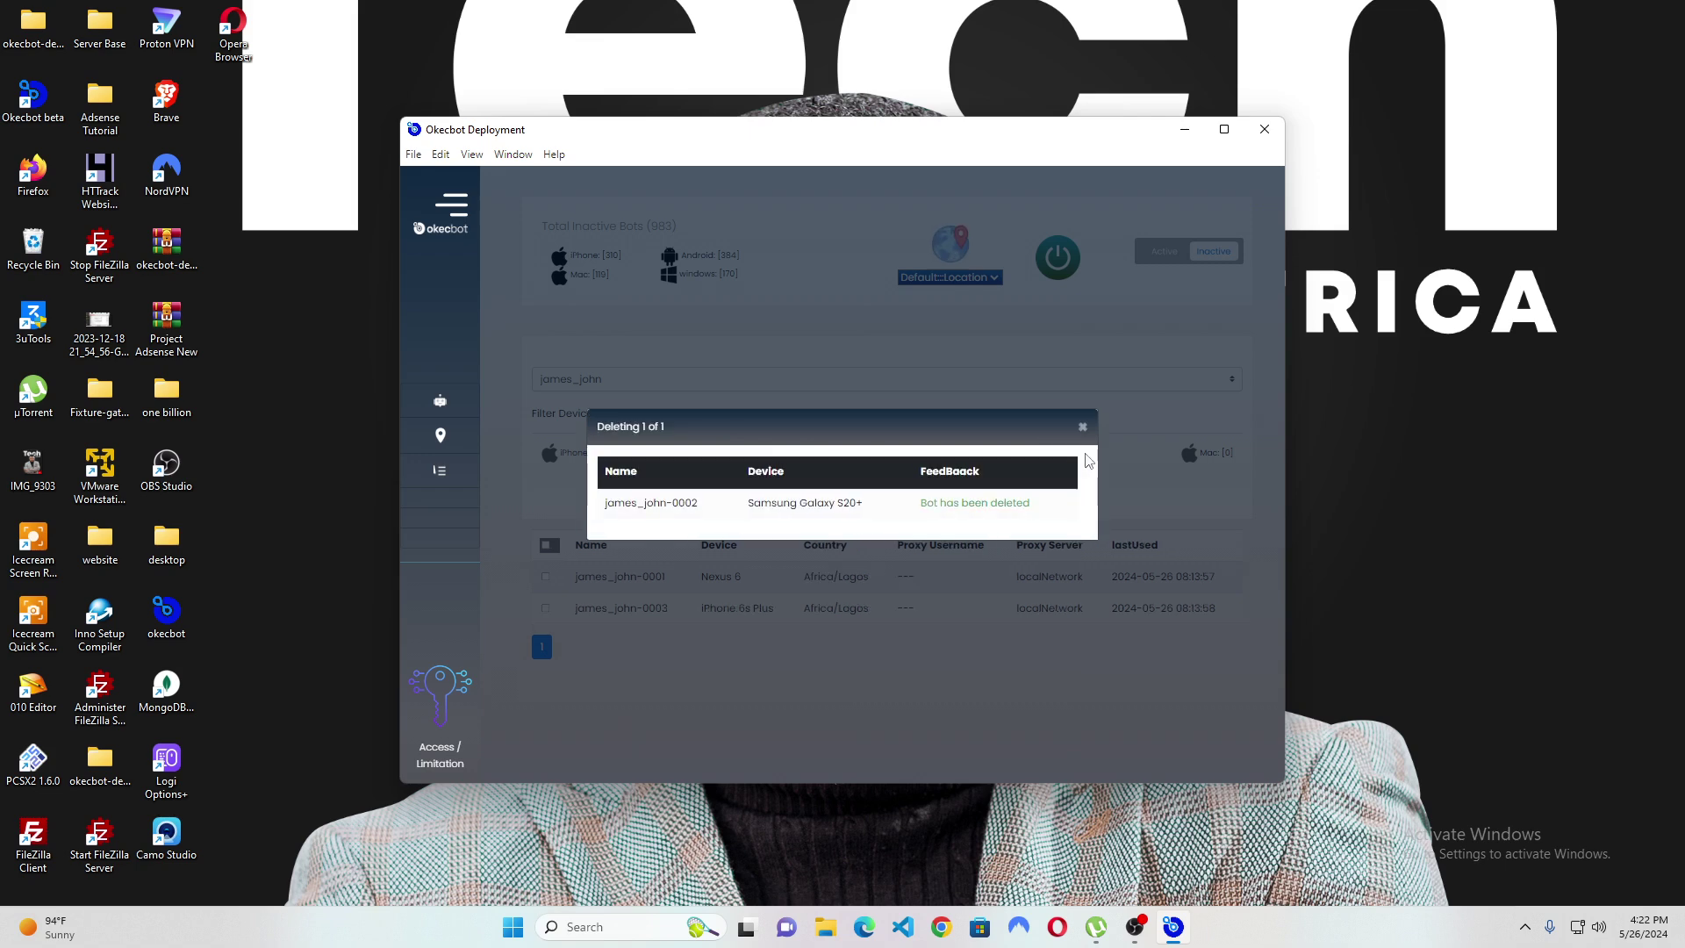
left_click(1083, 428)
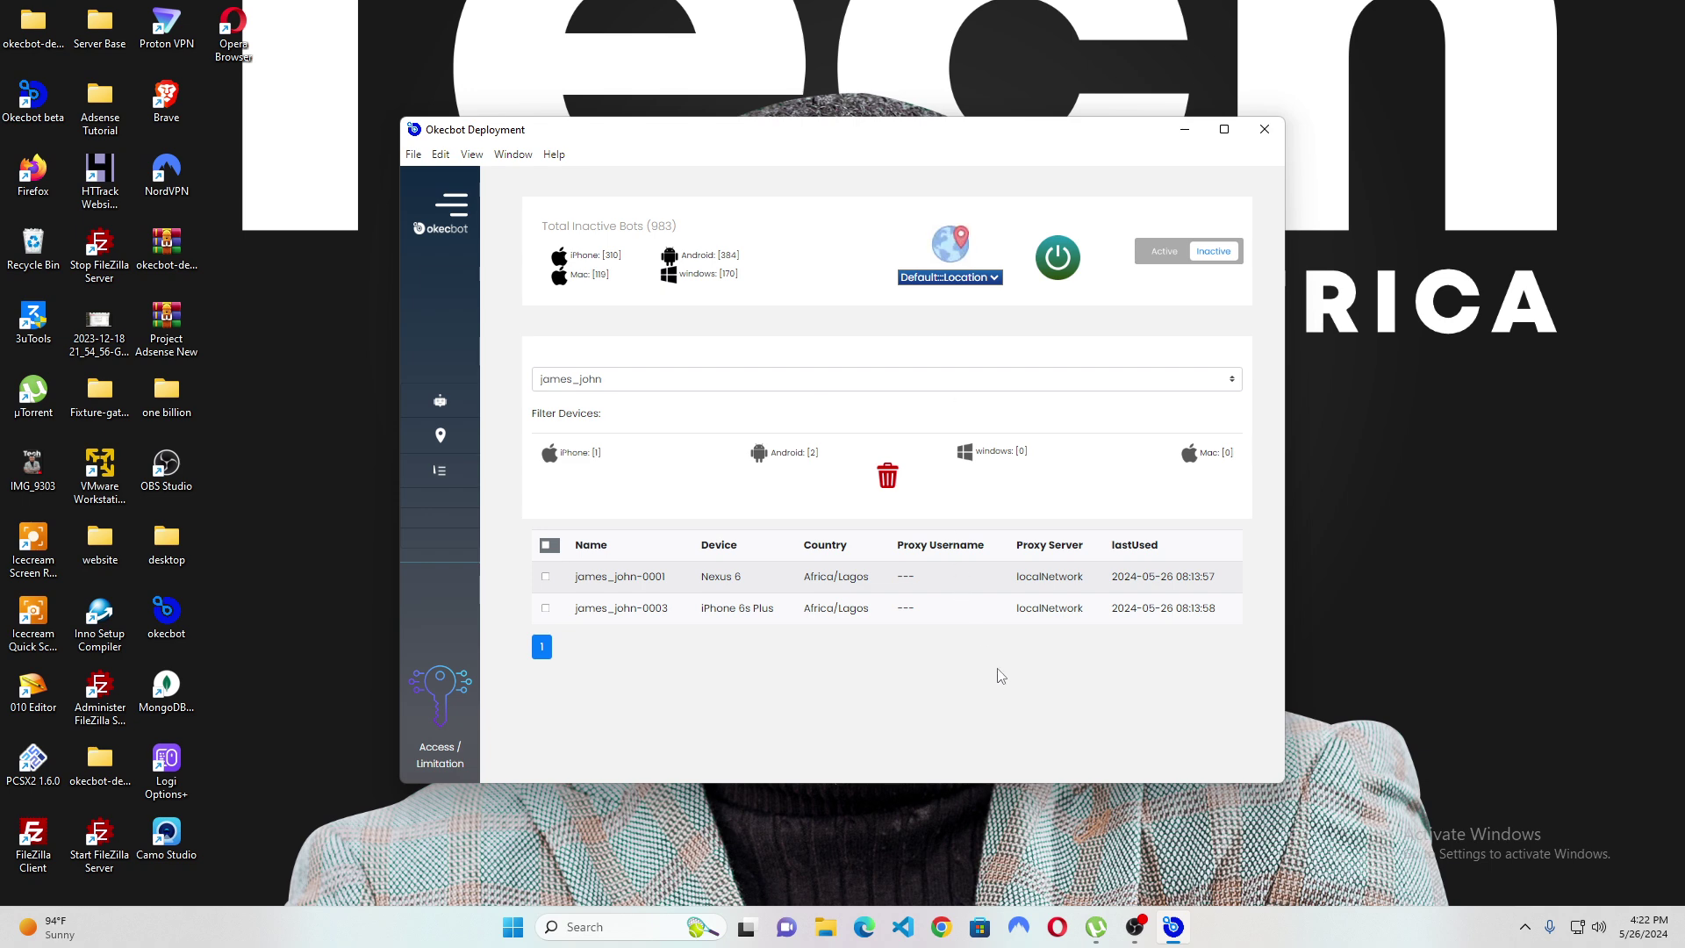
left_click(1134, 926)
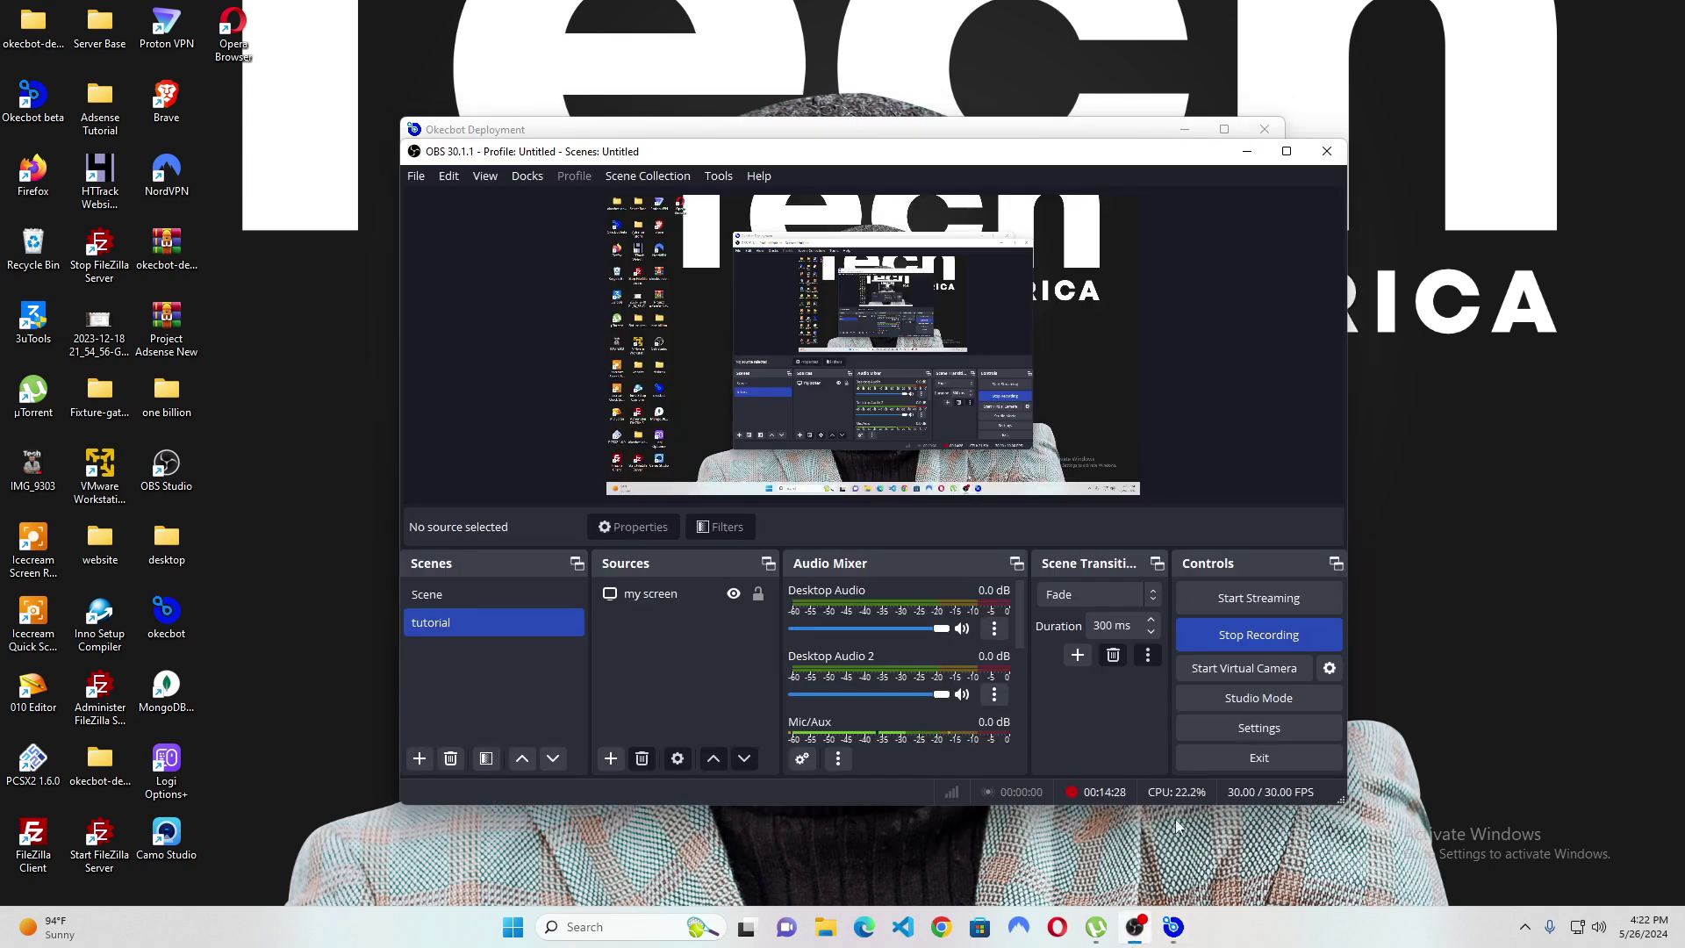